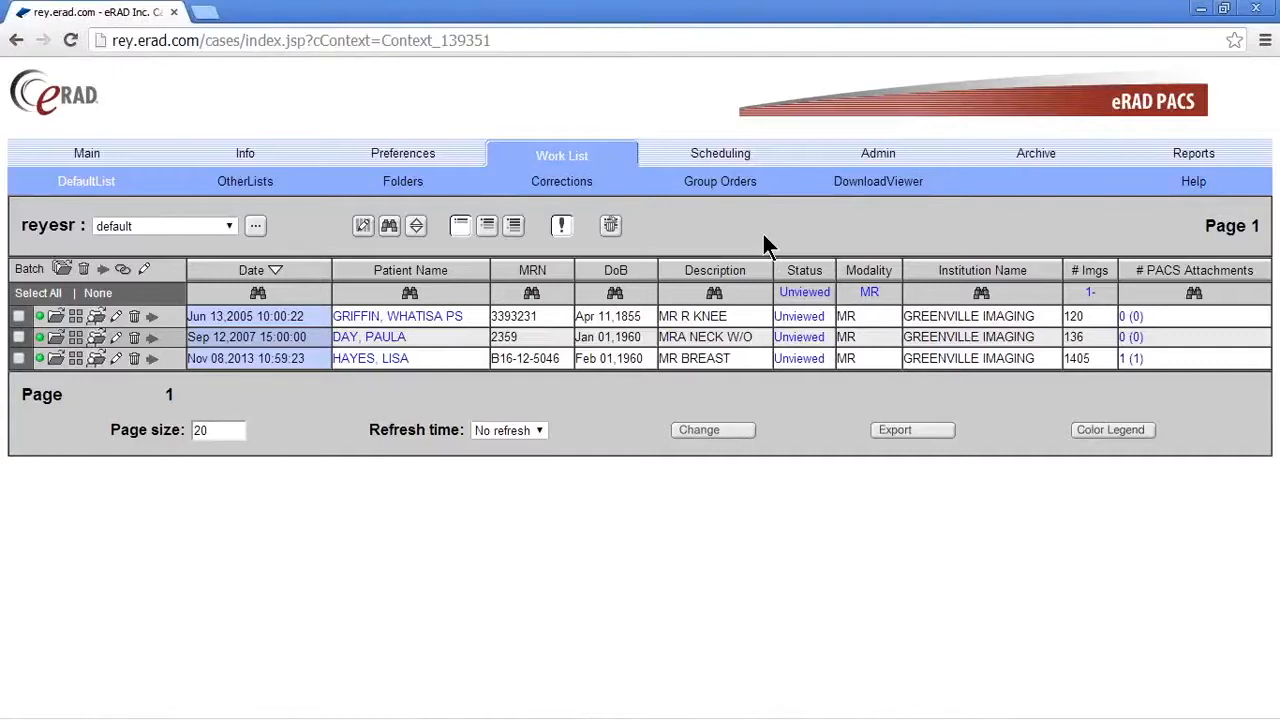
- Open Admin > Information and scroll through server status, version details and the plugins list
left_click(875, 156)
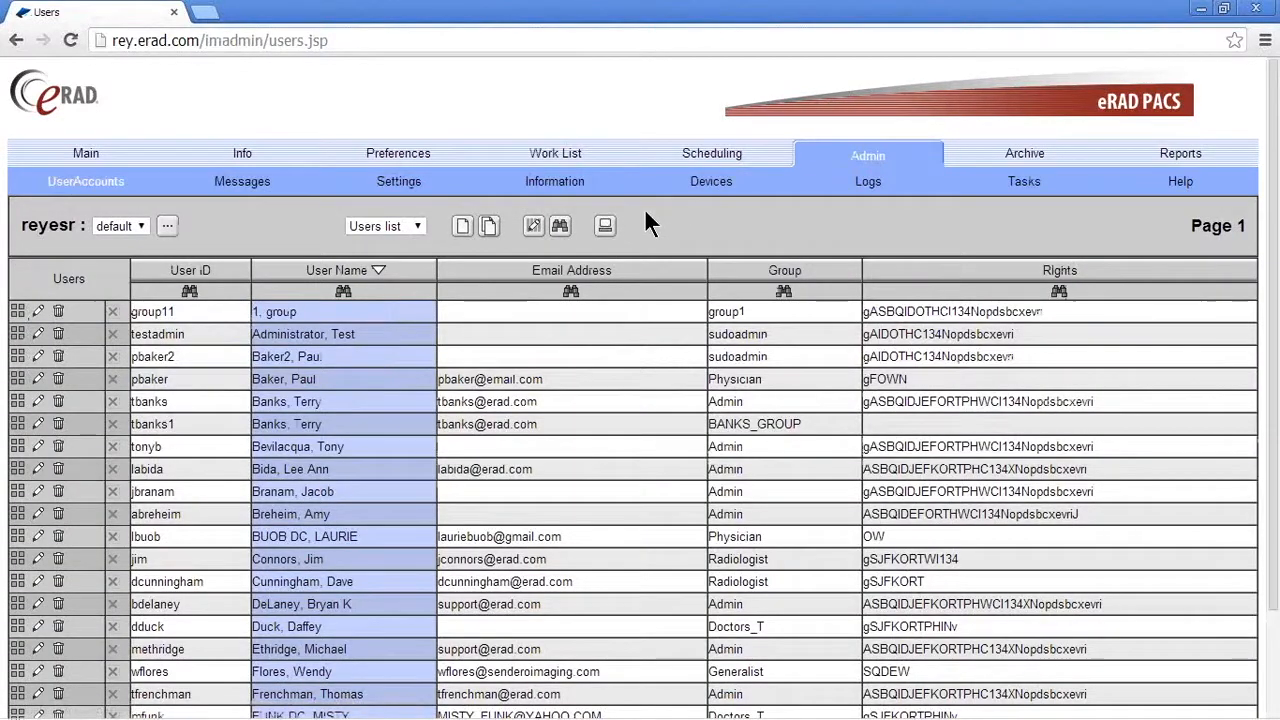
left_click(567, 188)
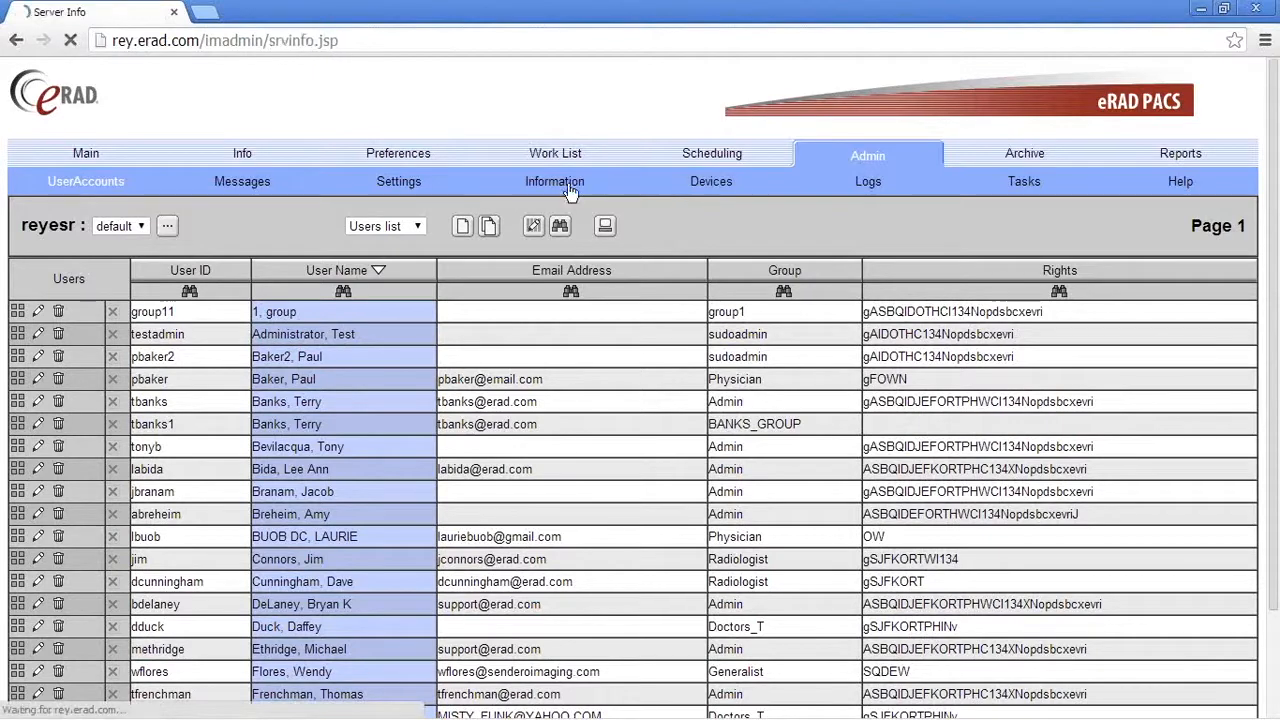
scroll(710, 385, "down", 15)
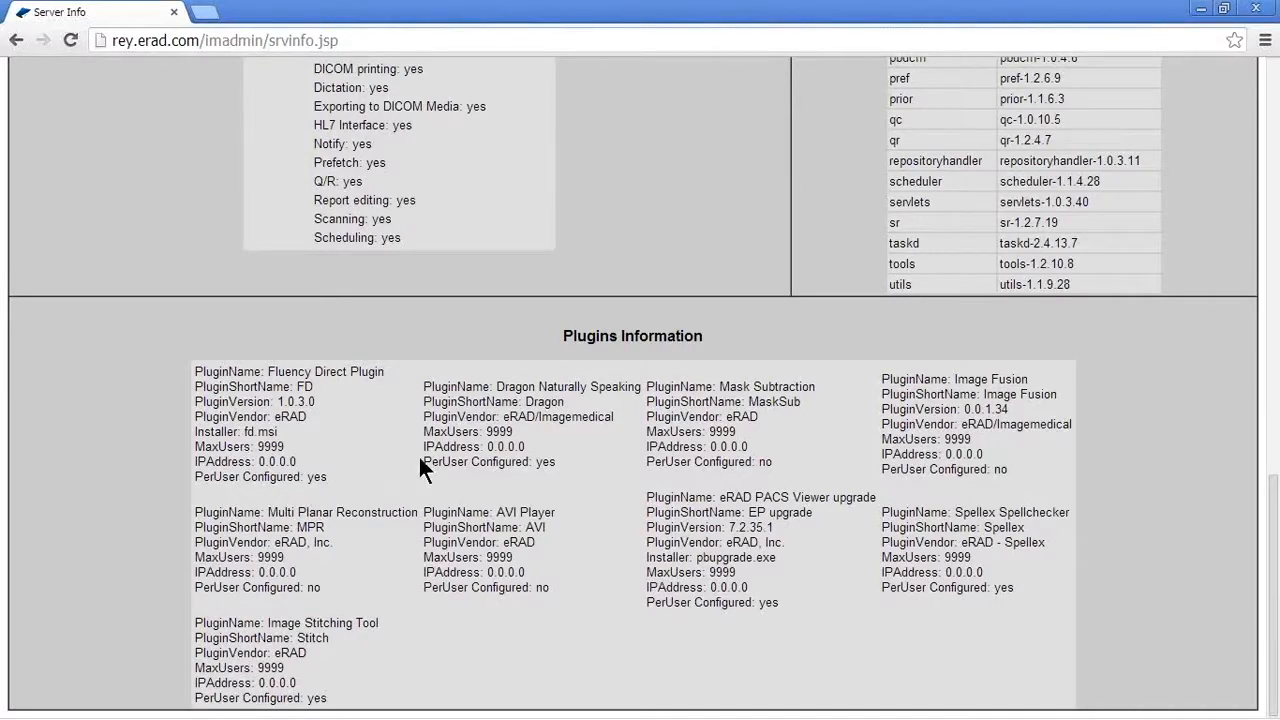
scroll(585, 480, "up", 5)
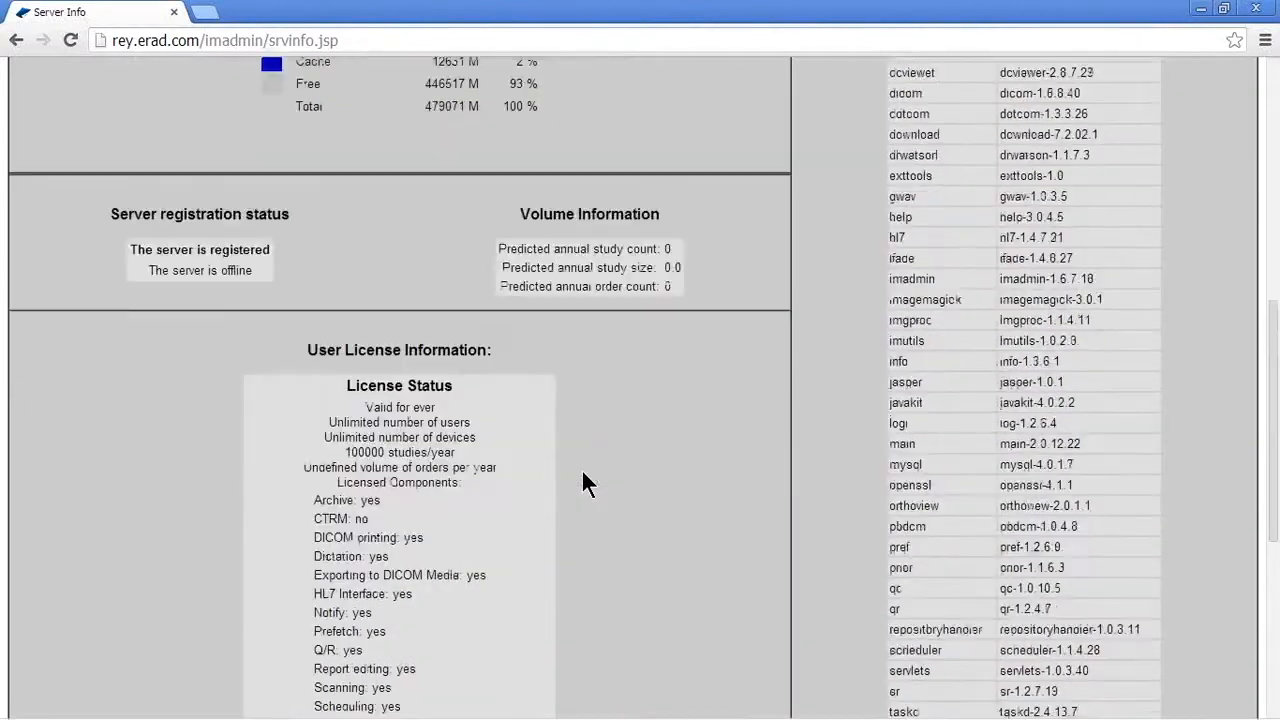
scroll(583, 483, "down", 5)
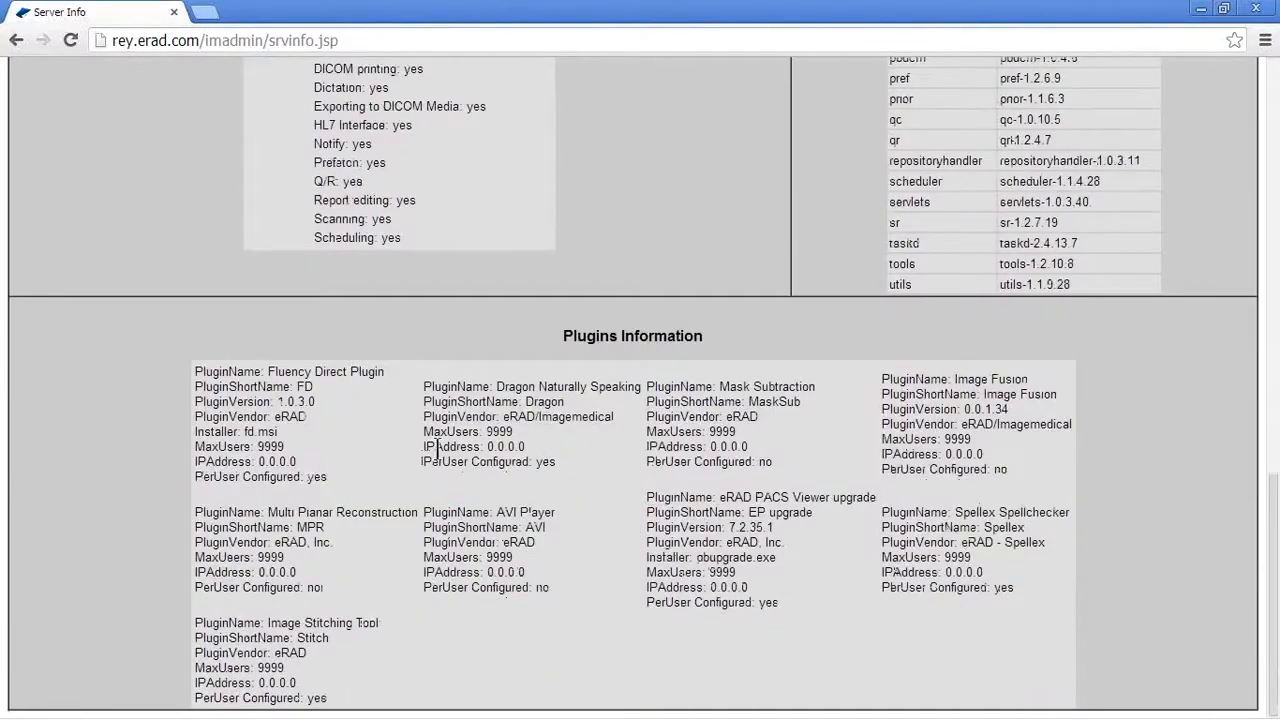
scroll(745, 482, "up", 12)
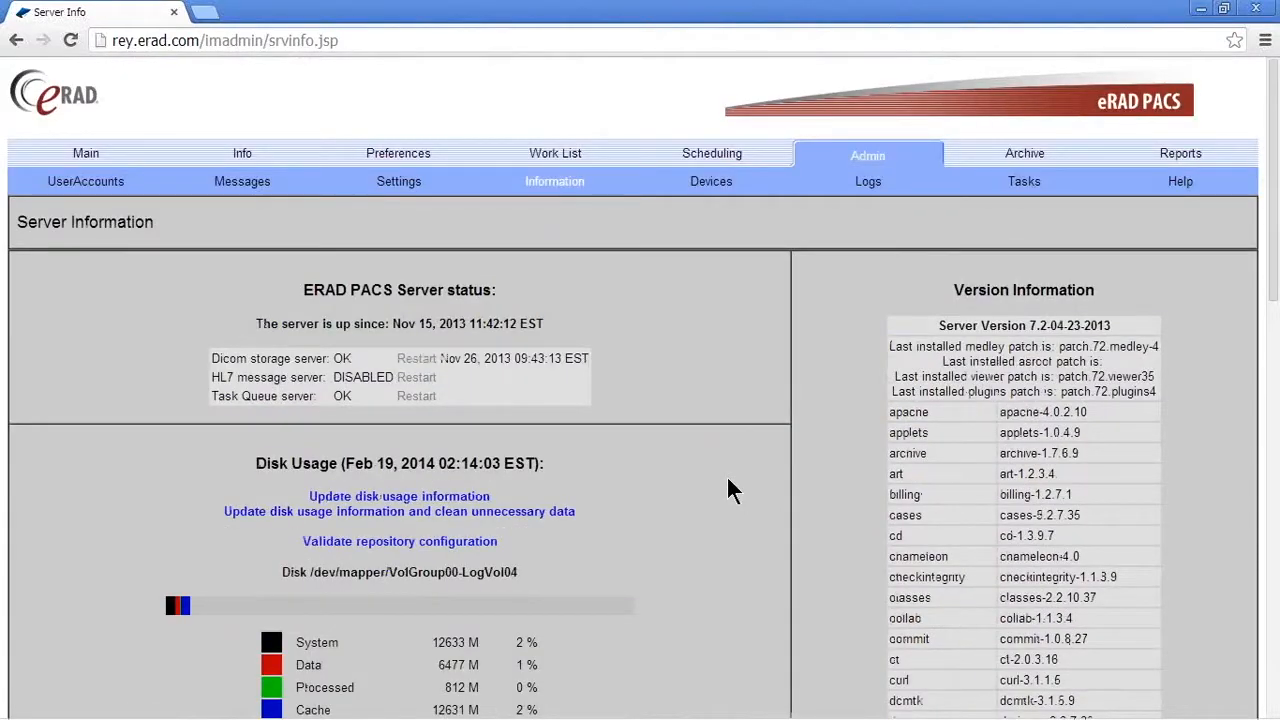
- Filter UserAccounts to the current user, review its Plugins Configuration, and cancel without saving
left_click(87, 188)
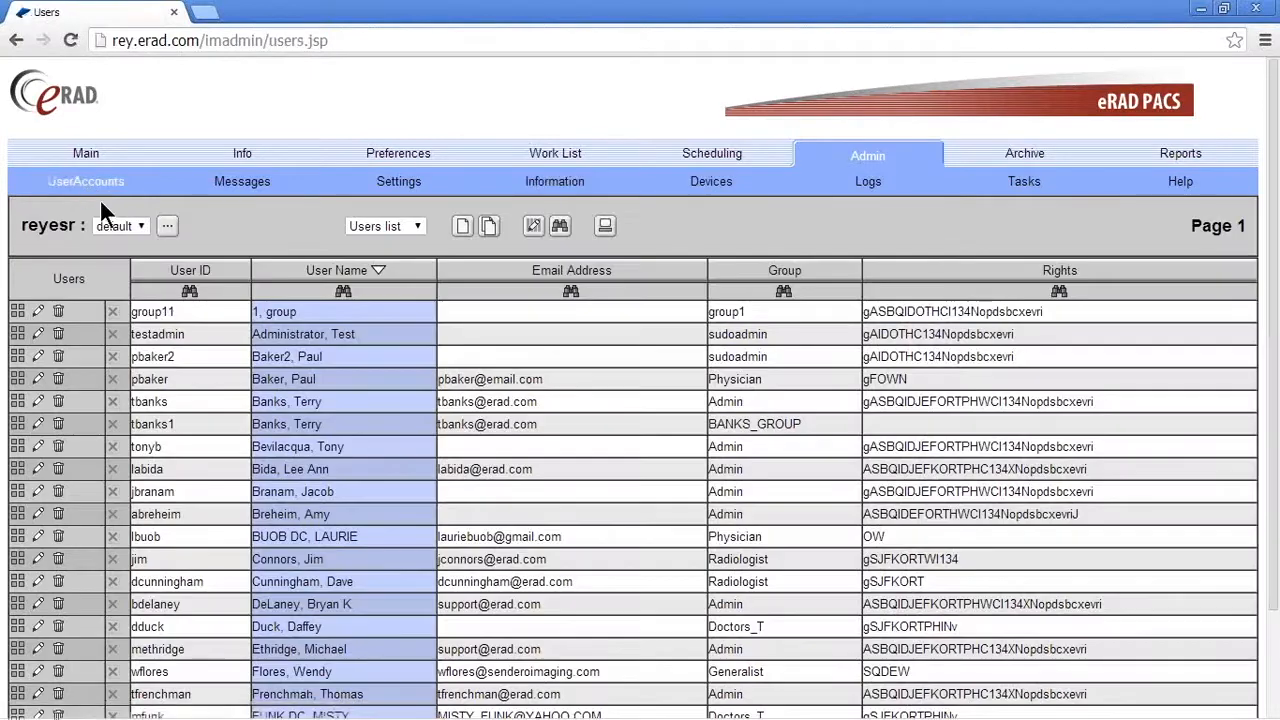
left_click(604, 230)
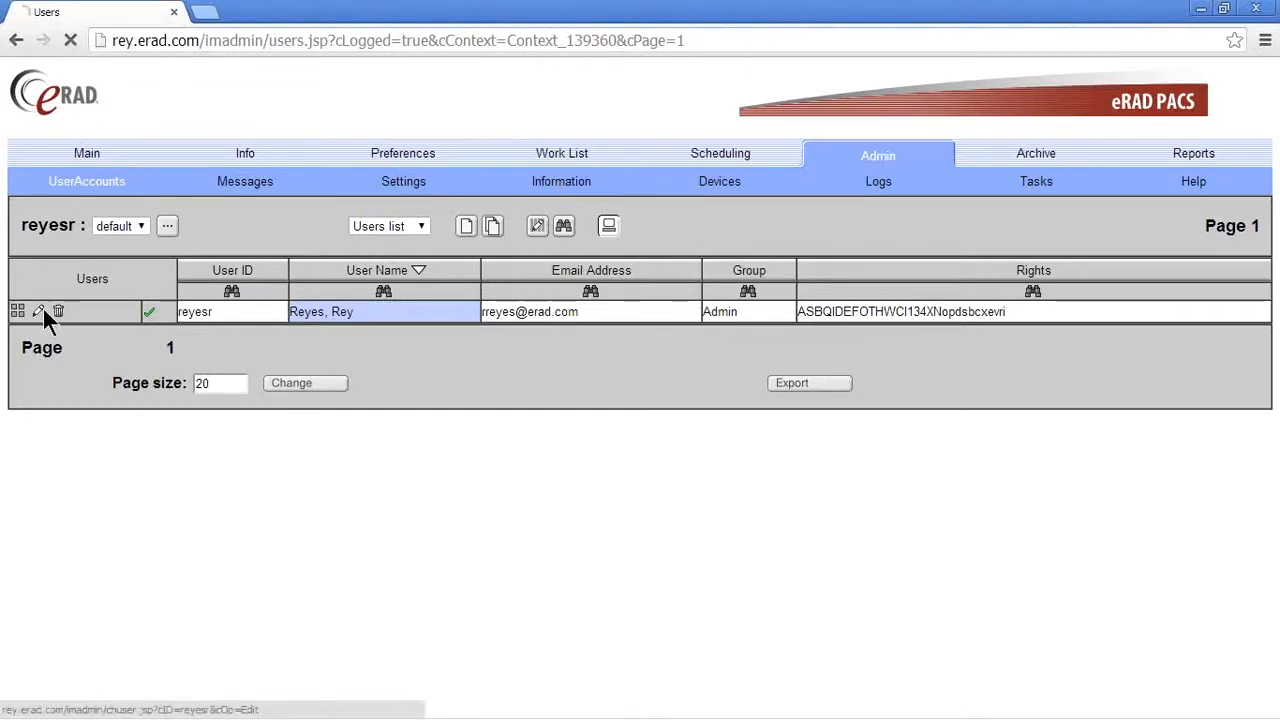
left_click(42, 310)
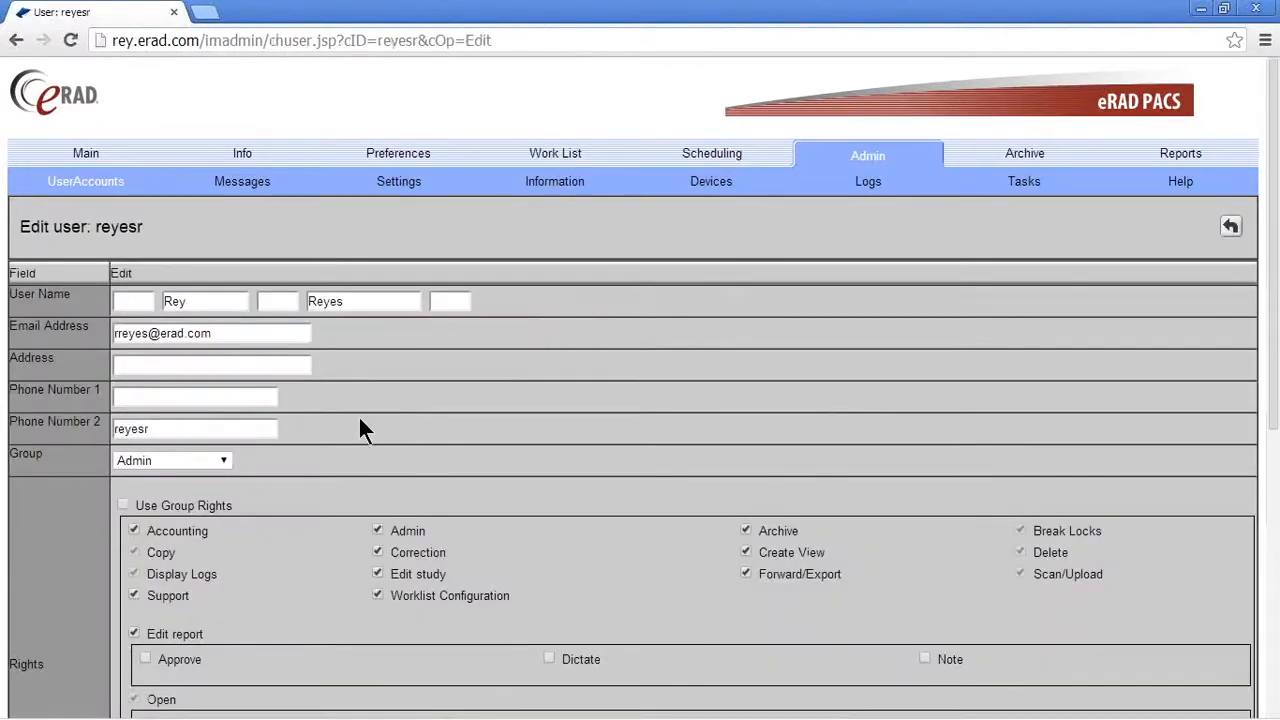
scroll(360, 420, "down", 5)
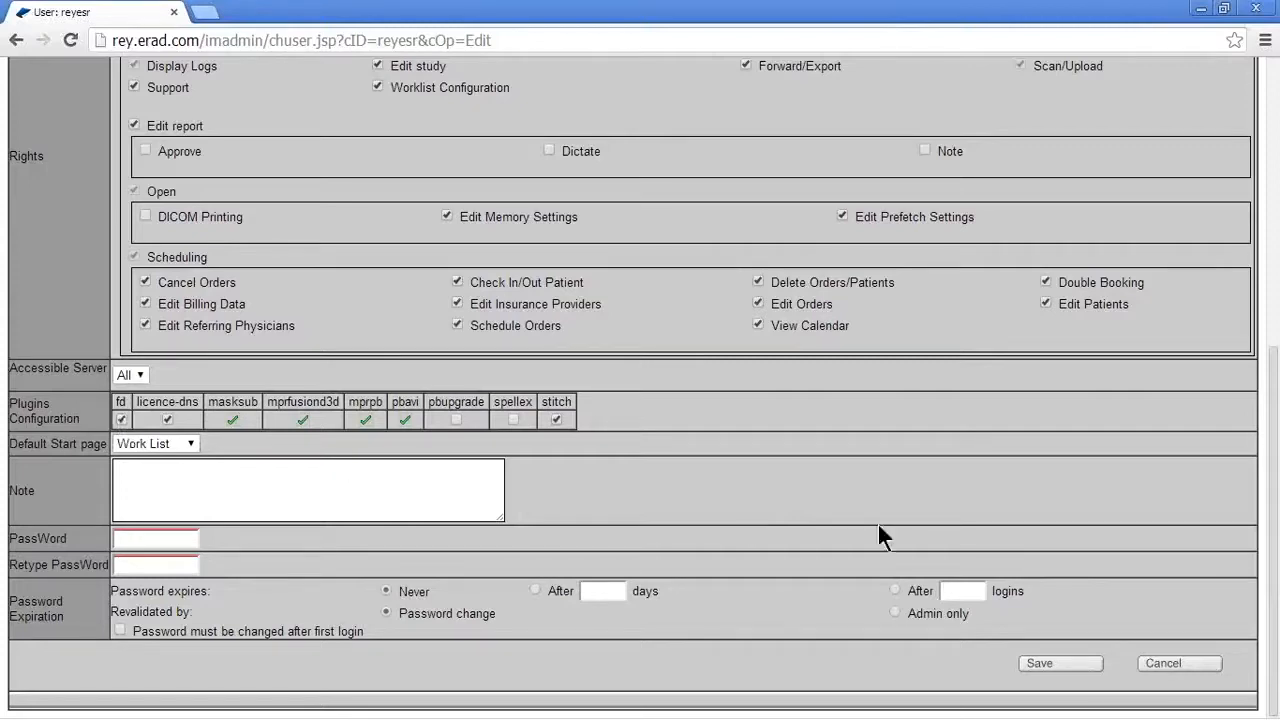
left_click(1150, 665)
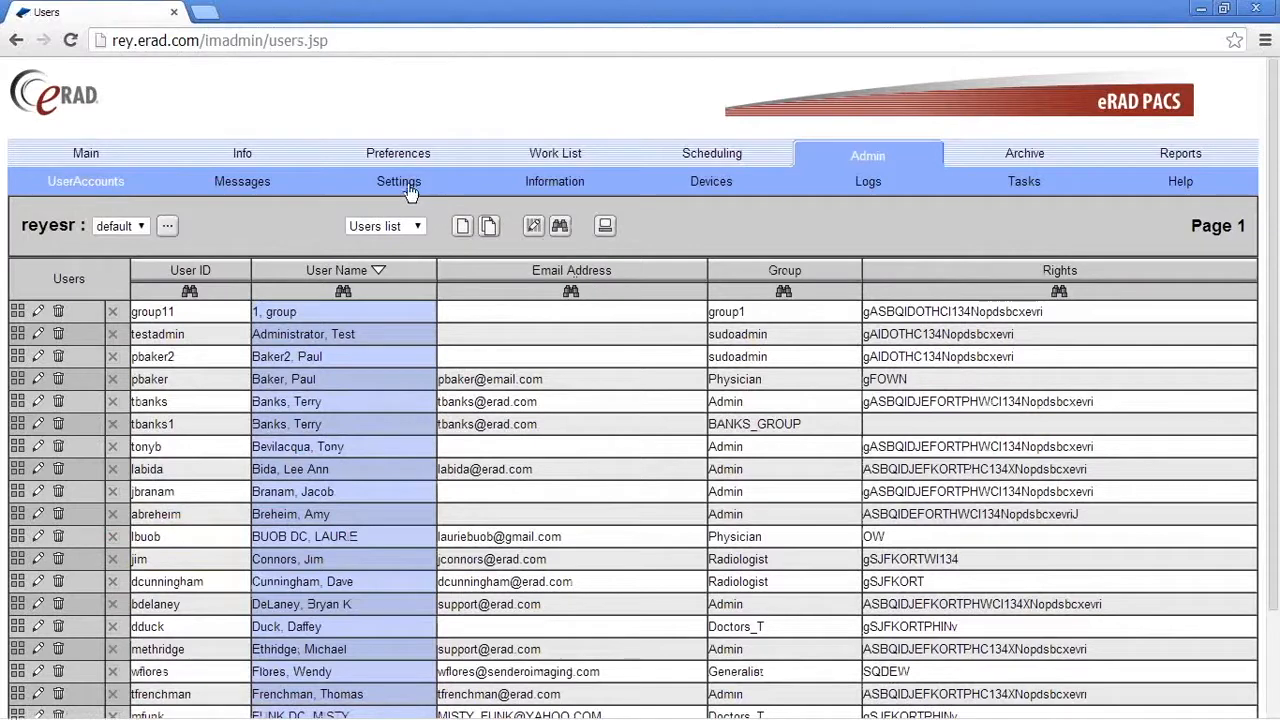
- Review the per-user Plugins Configuration grid under Settings, then return to the Work List
left_click(408, 186)
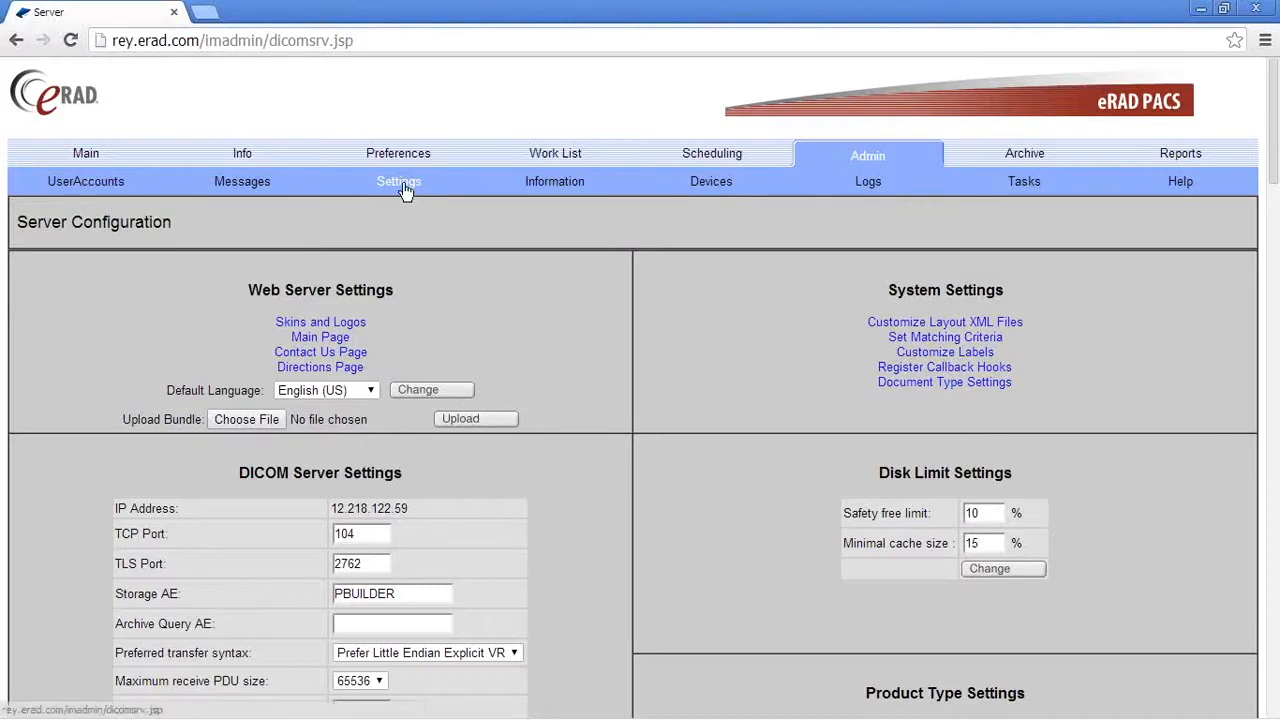
scroll(690, 400, "down", 8)
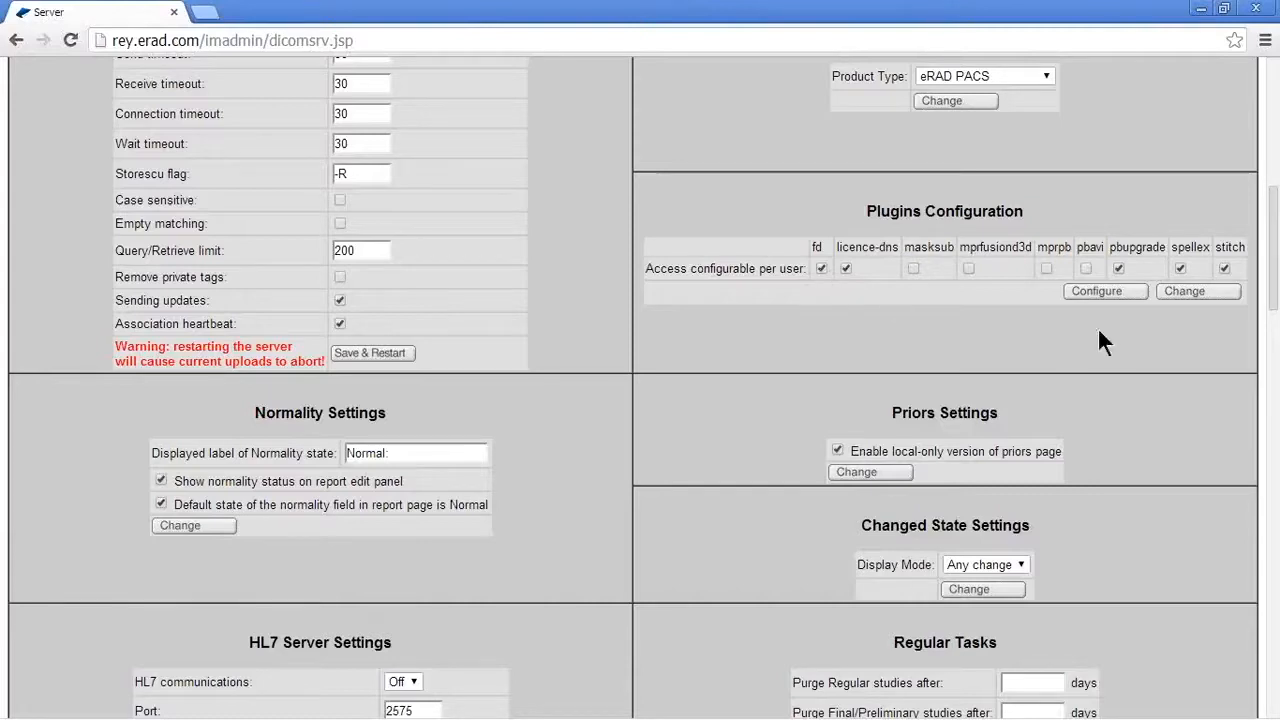
left_click(1126, 294)
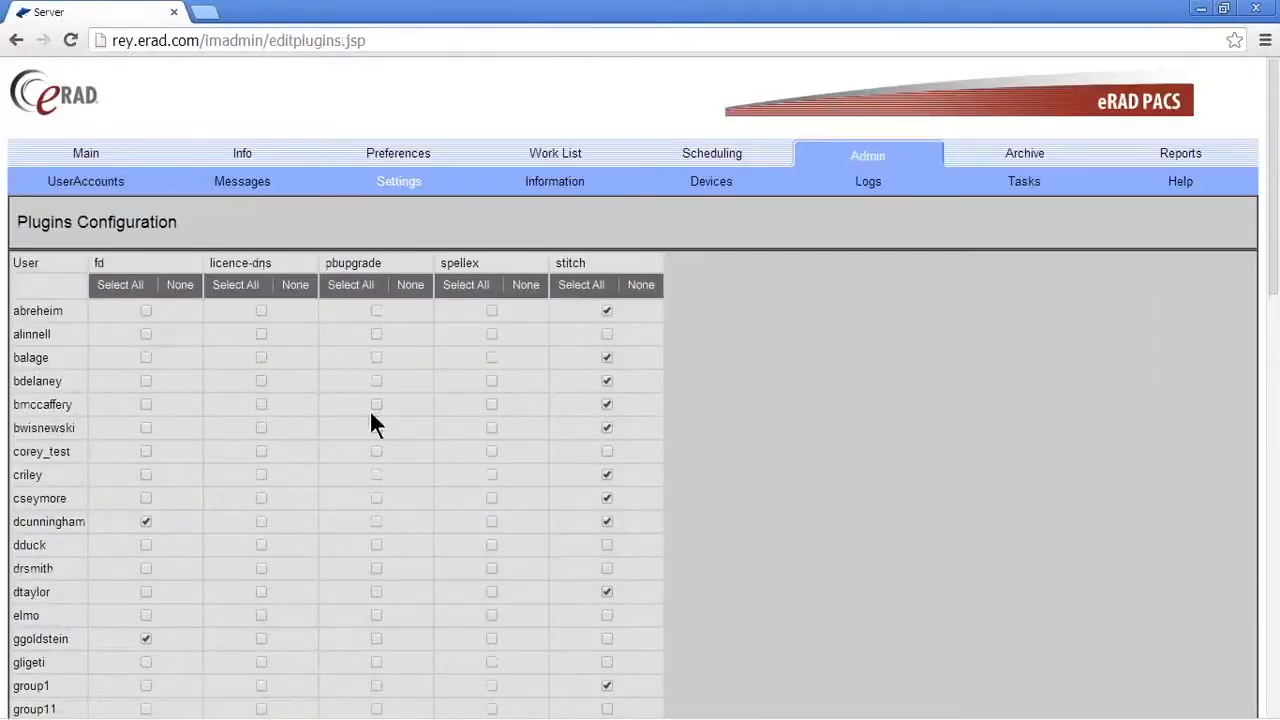
scroll(155, 460, "down", 4)
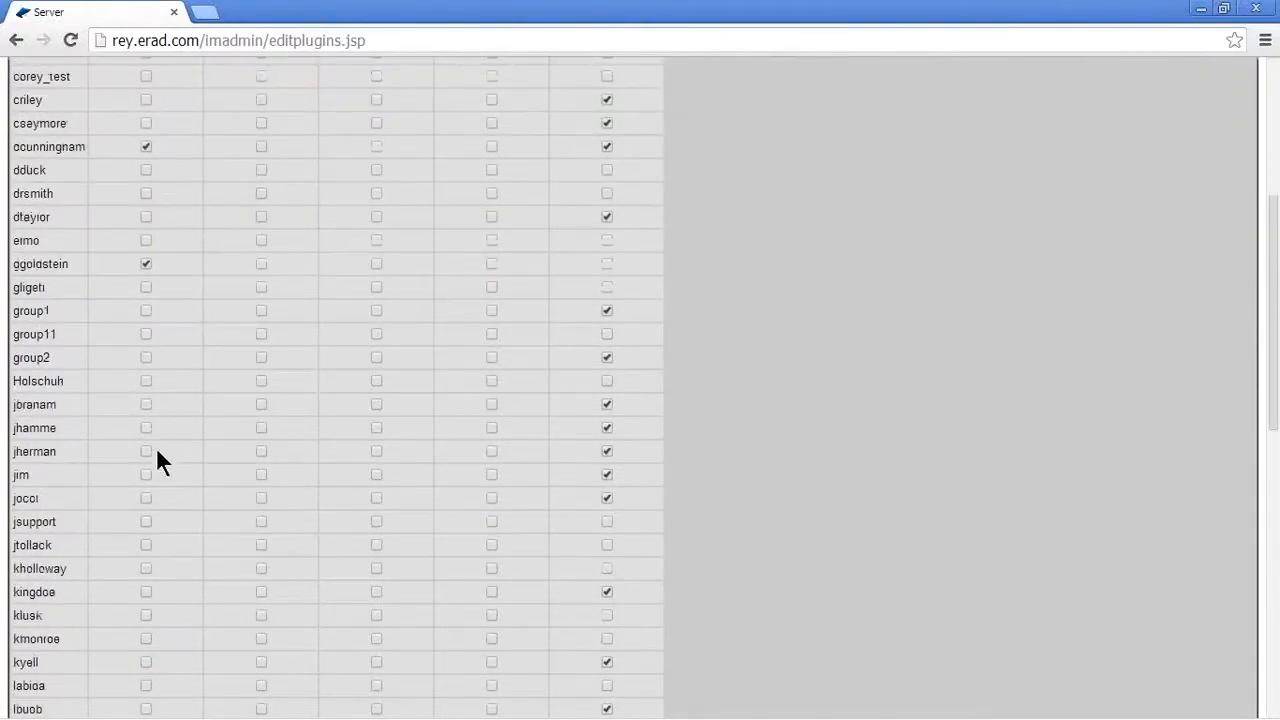
scroll(158, 455, "down", 8)
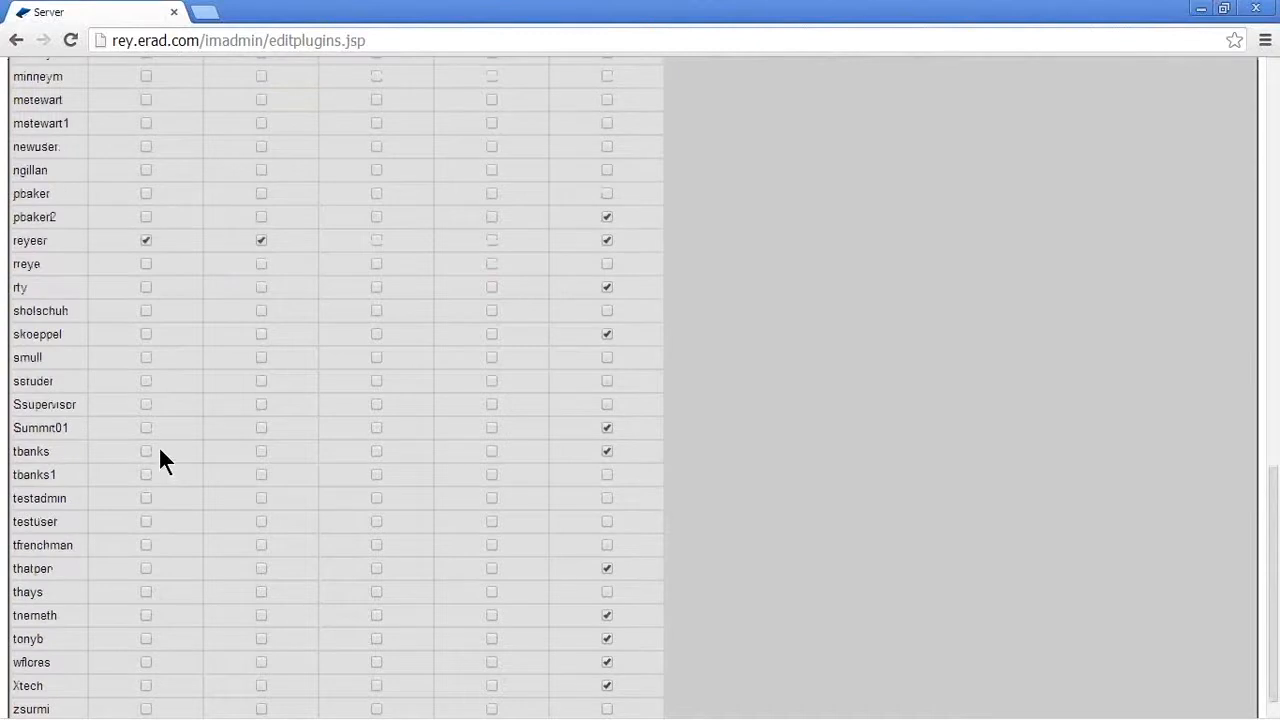
scroll(160, 450, "up", 12)
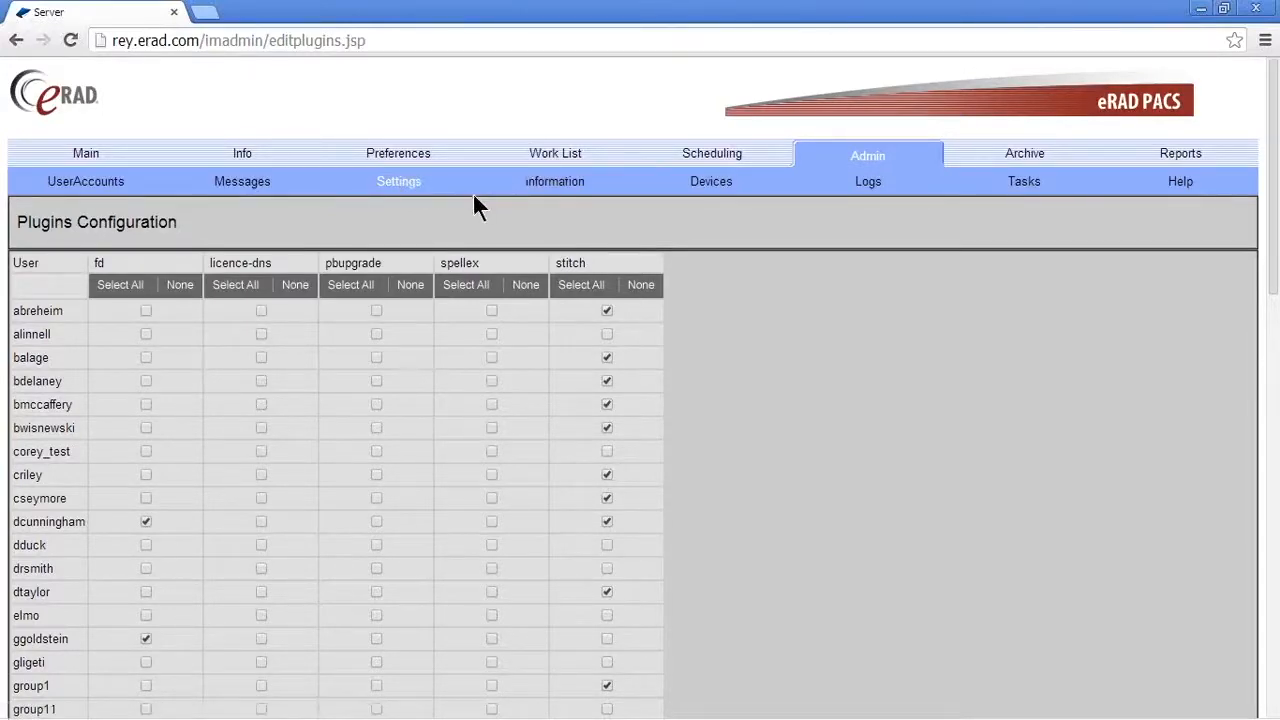
left_click(561, 160)
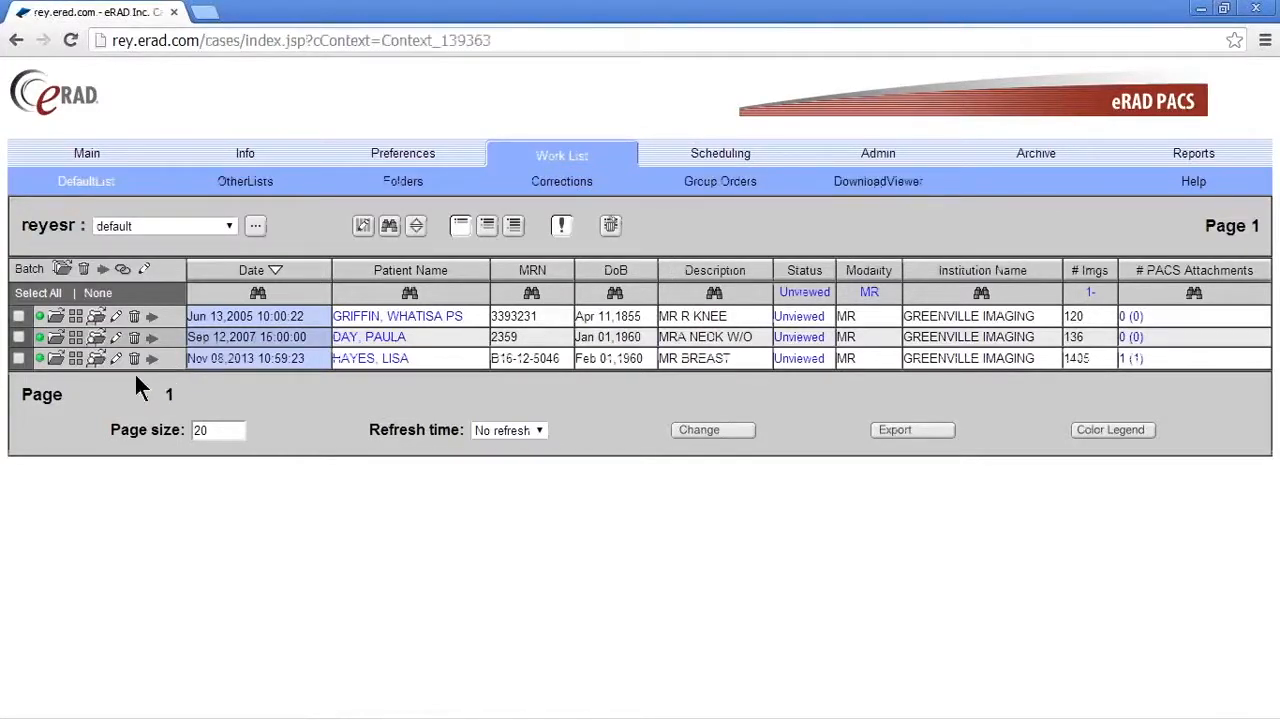
left_click(56, 318)
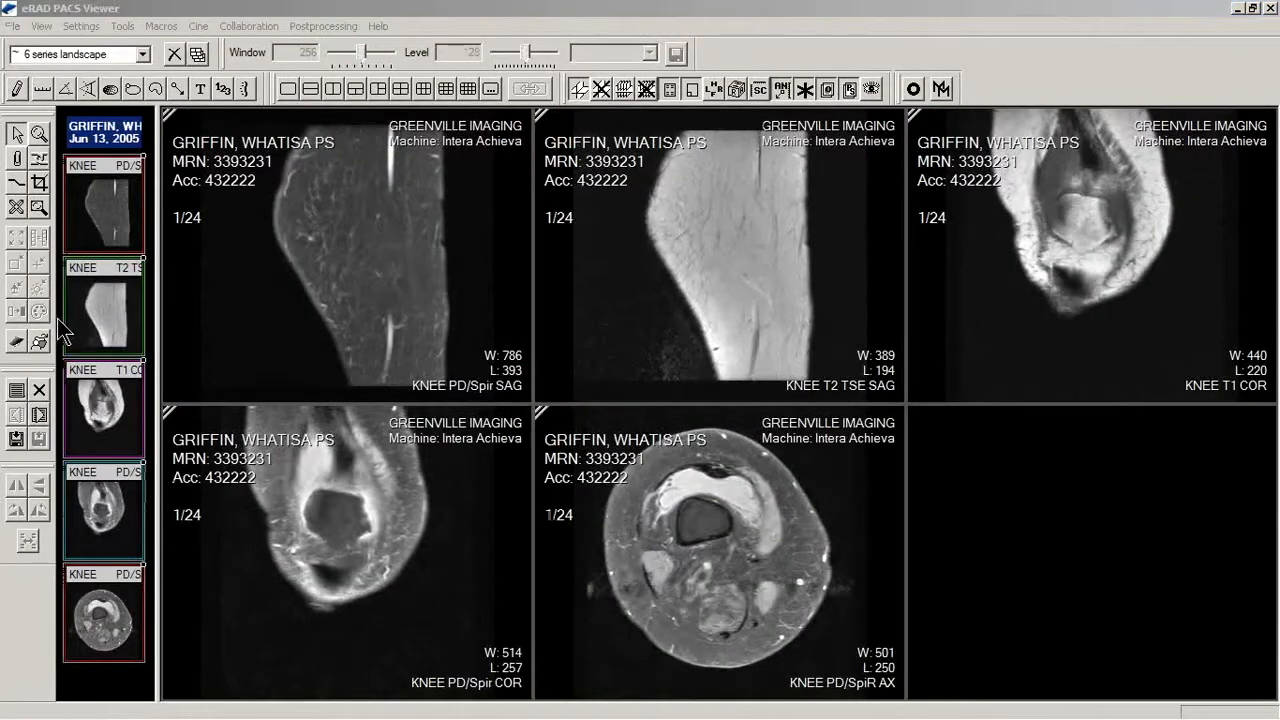
left_click(1271, 8)
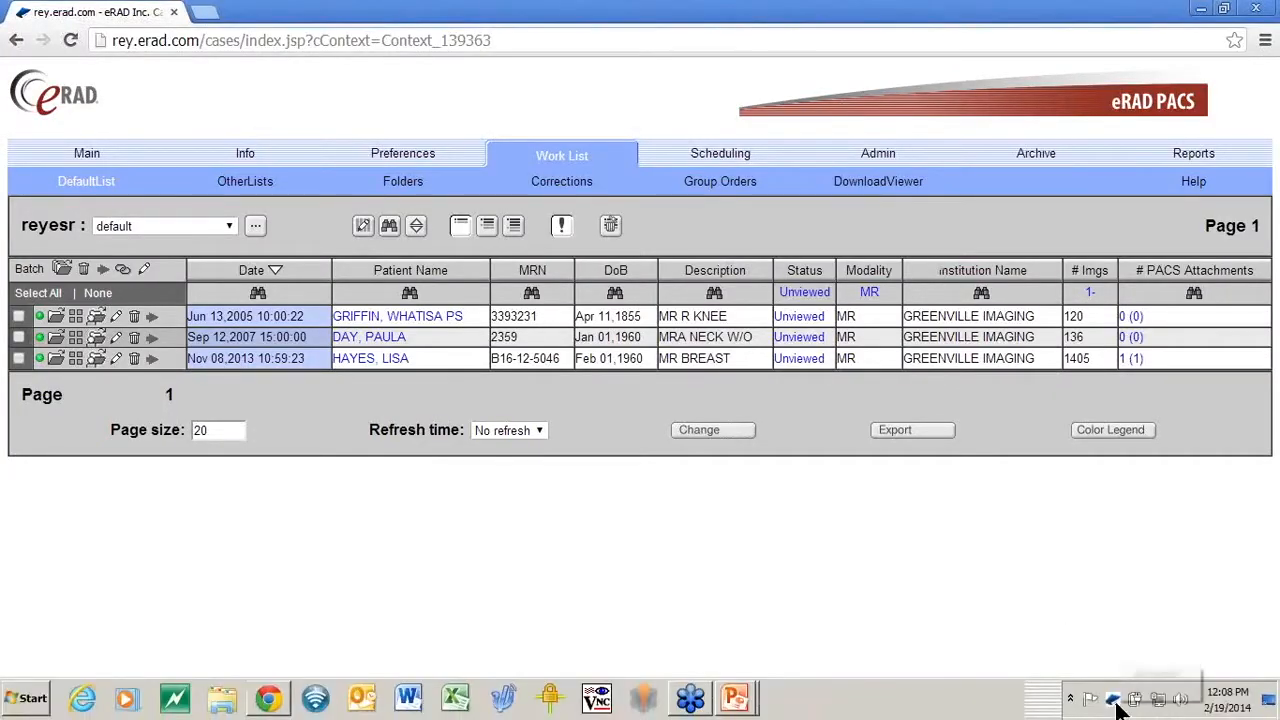
left_click(22, 700)
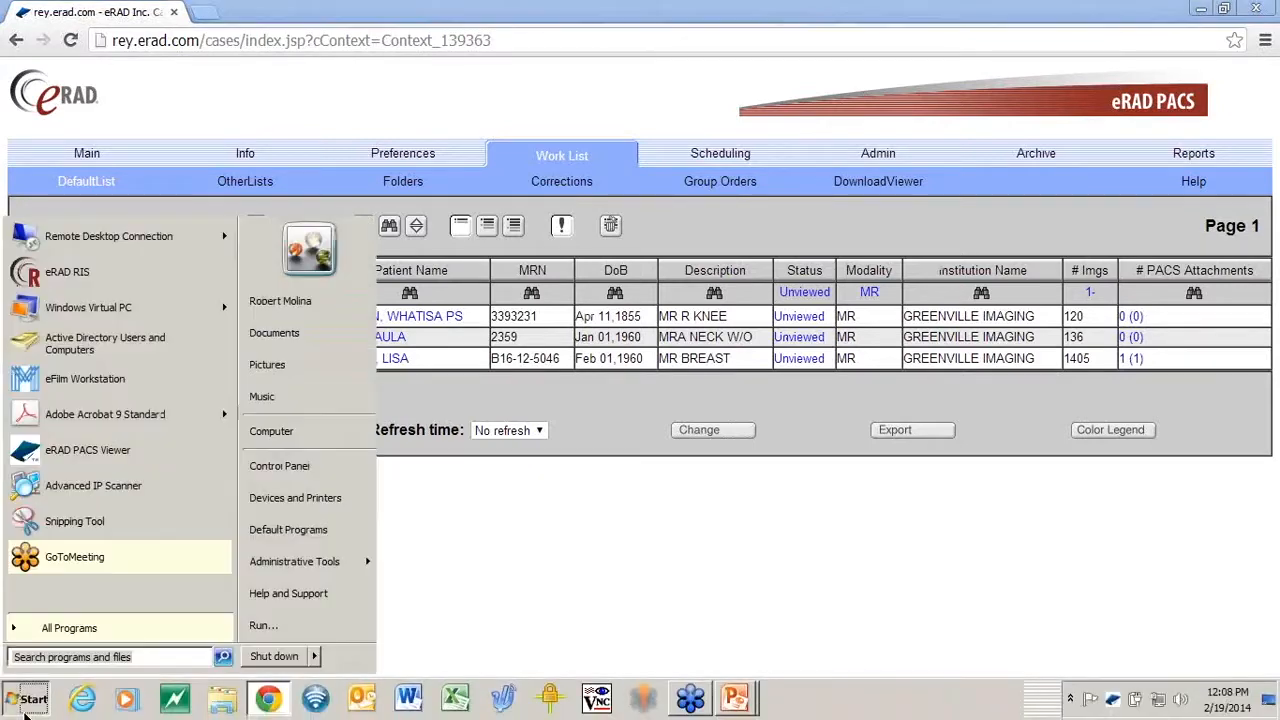
left_click(107, 490)
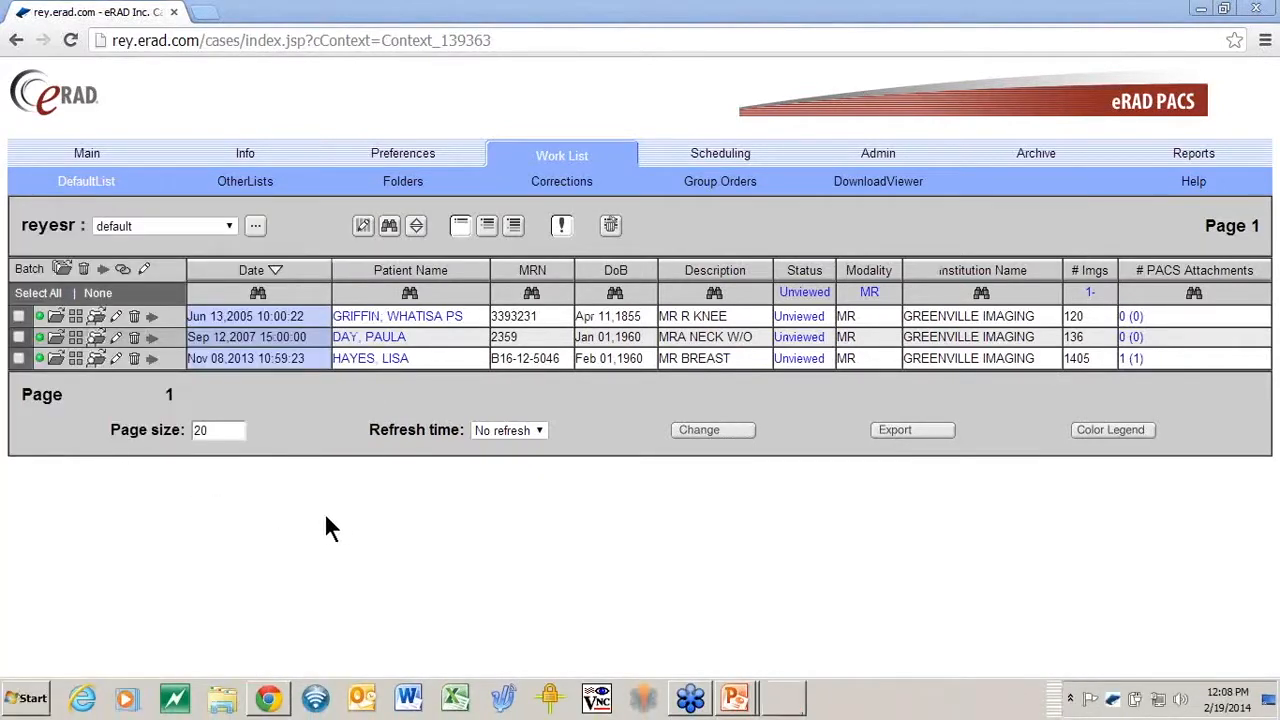
- Open the first study, confirm loading the Fluency Direct plugin, and dismiss the restart notice
left_click(55, 317)
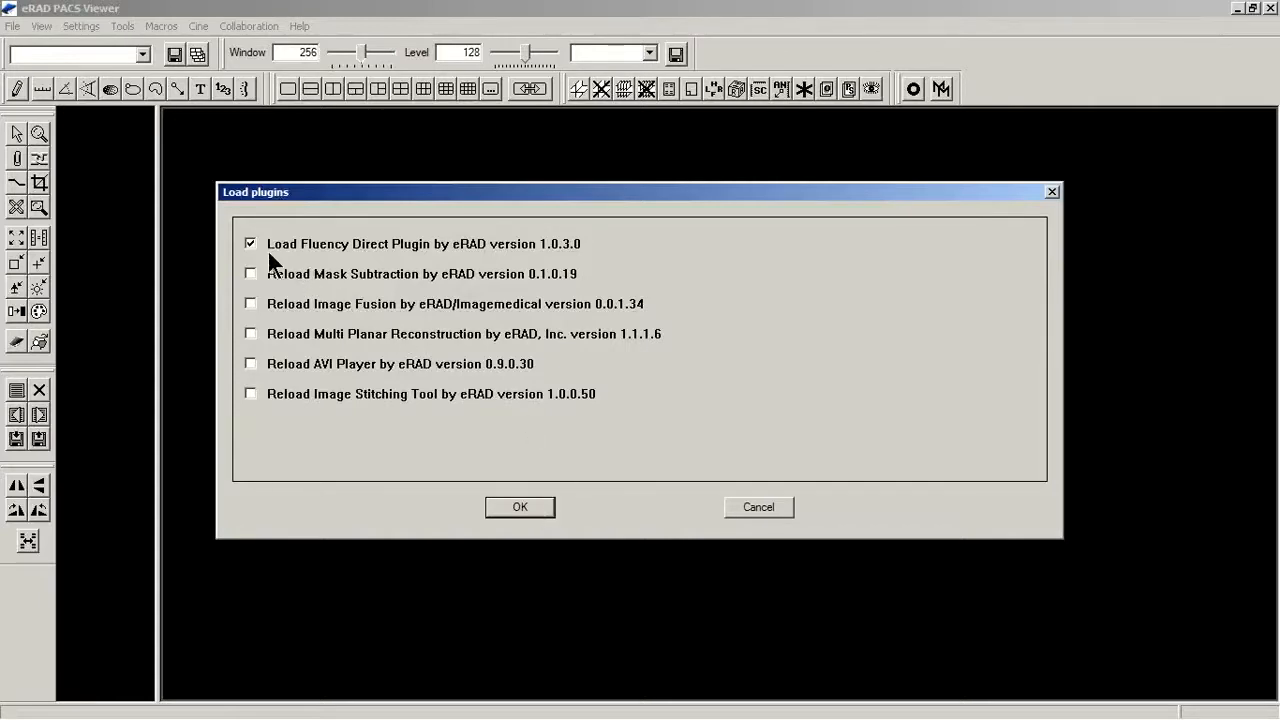
left_click(536, 505)
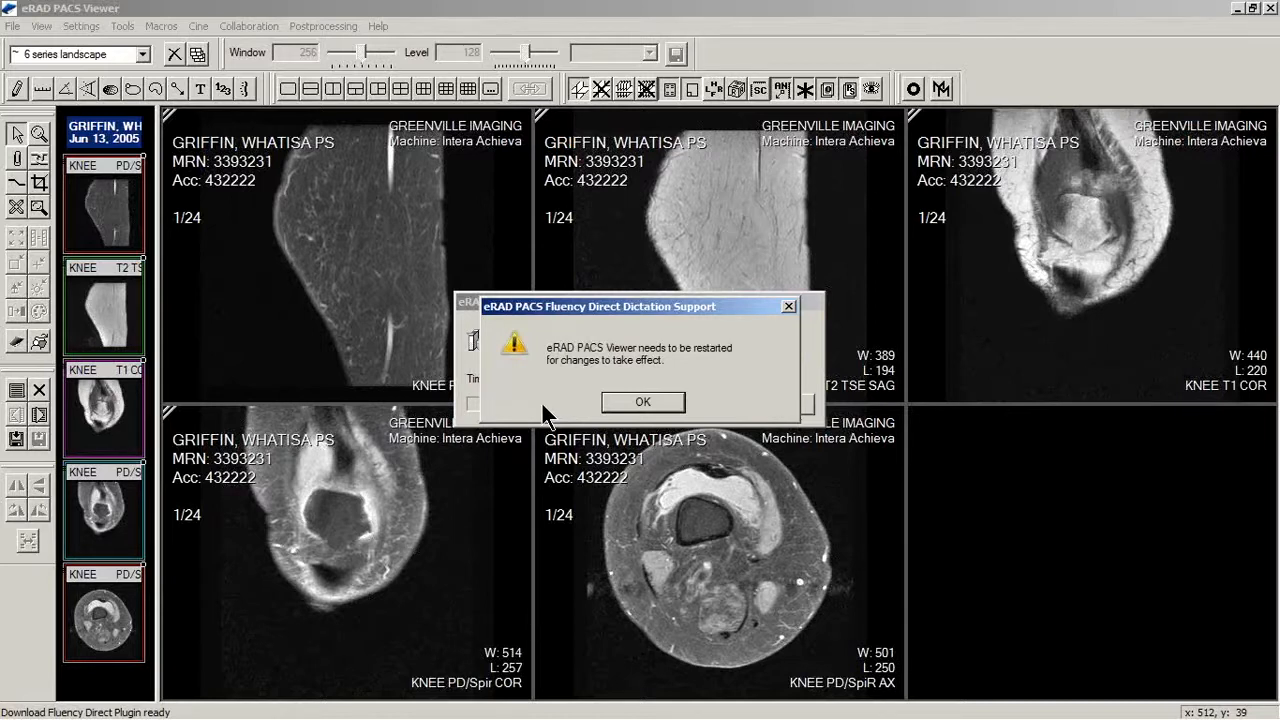
left_click(618, 397)
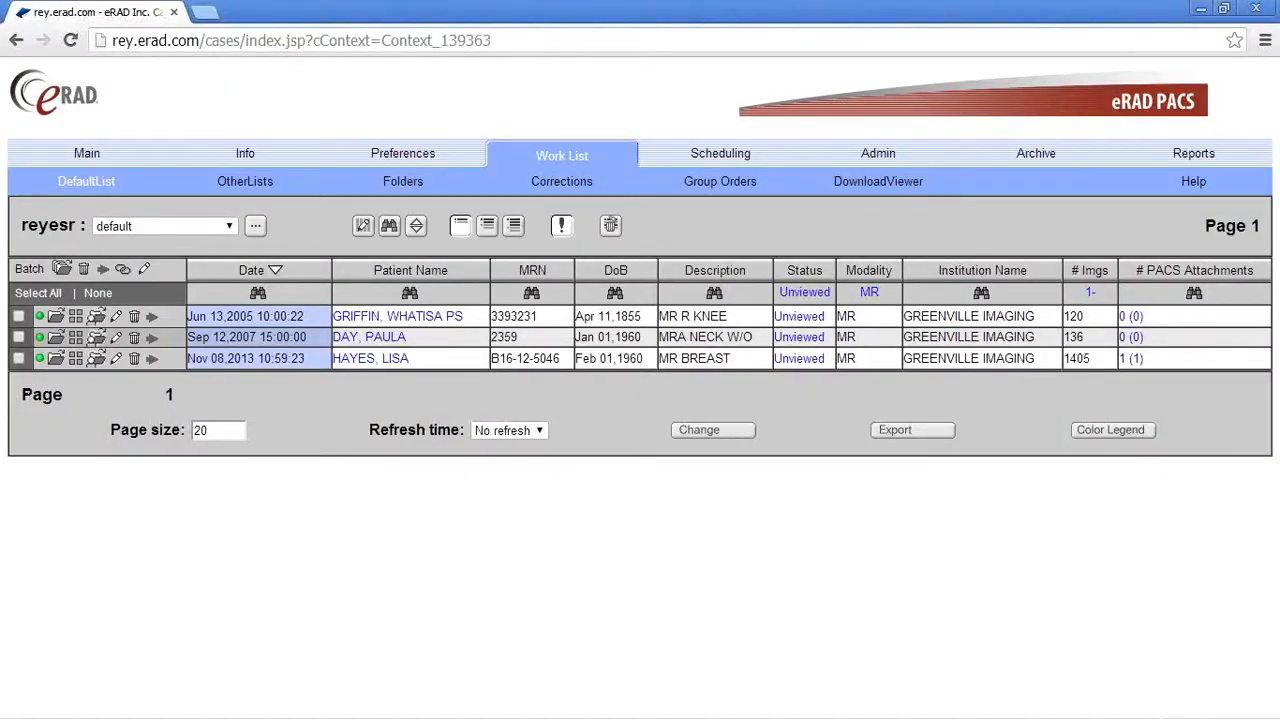
- Exit the viewer from its tray icon, relaunch it from Start, and open the knee MR study
mouse_move(1112, 702)
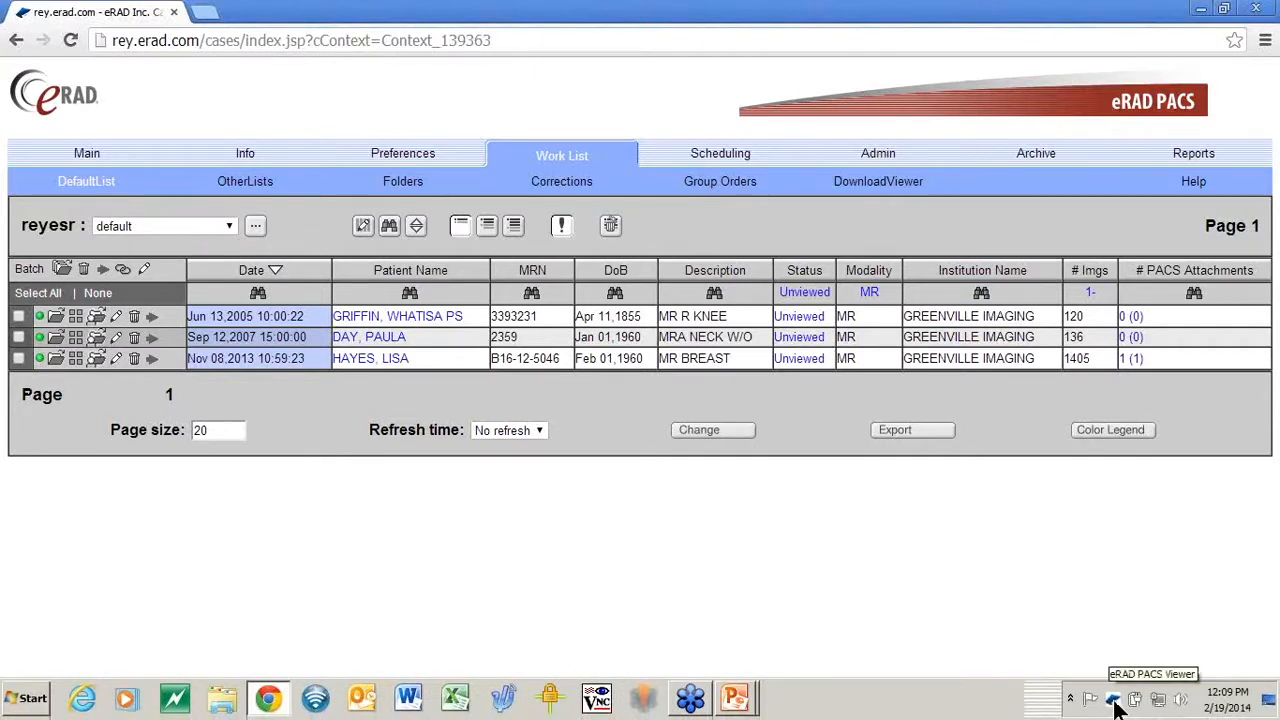
right_click(1115, 703)
left_click(1136, 689)
left_click(20, 704)
left_click(104, 451)
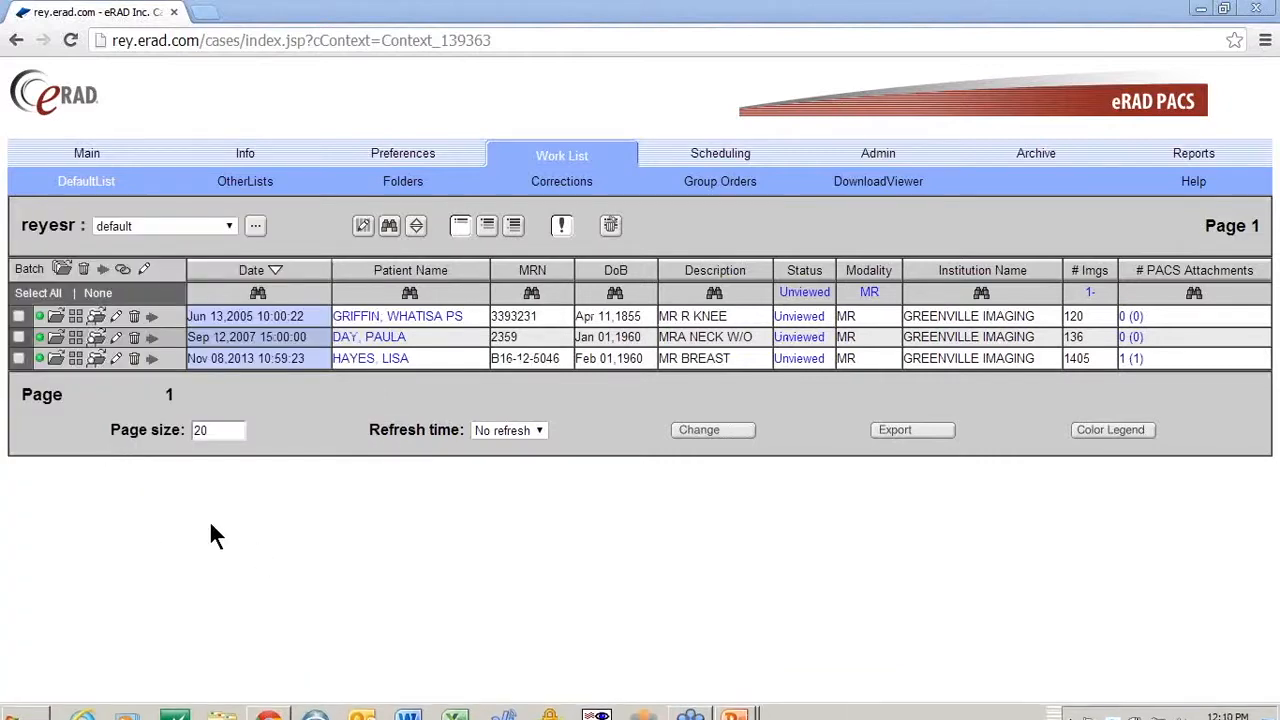
left_click(57, 316)
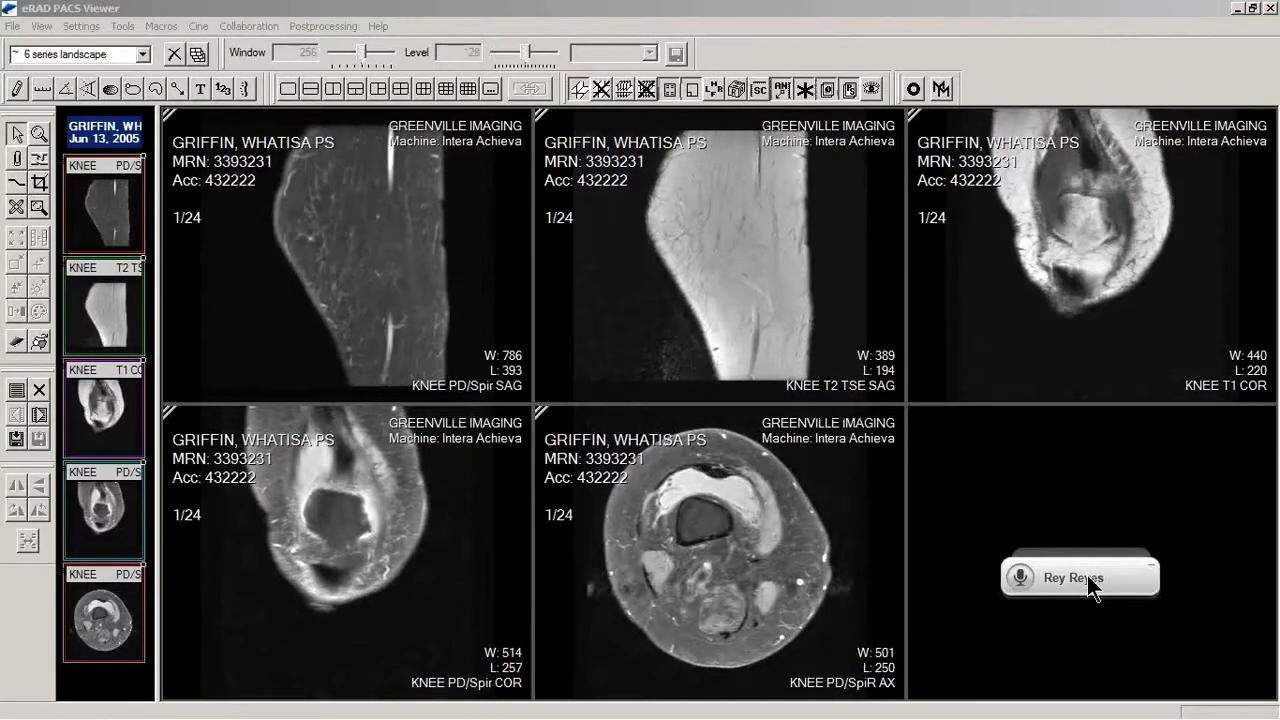
- Move the dictation badge lower and browse the Settings menu and image context menu
left_click_drag(1090, 585, 1045, 560)
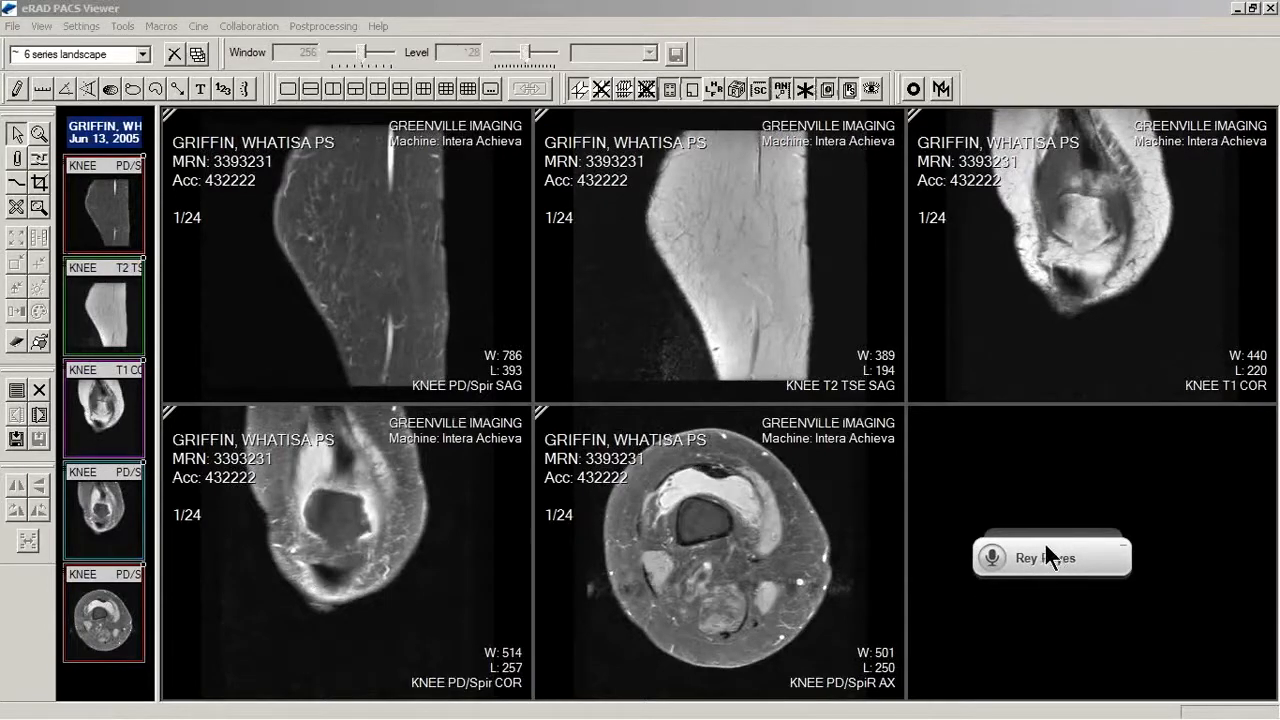
left_click(83, 26)
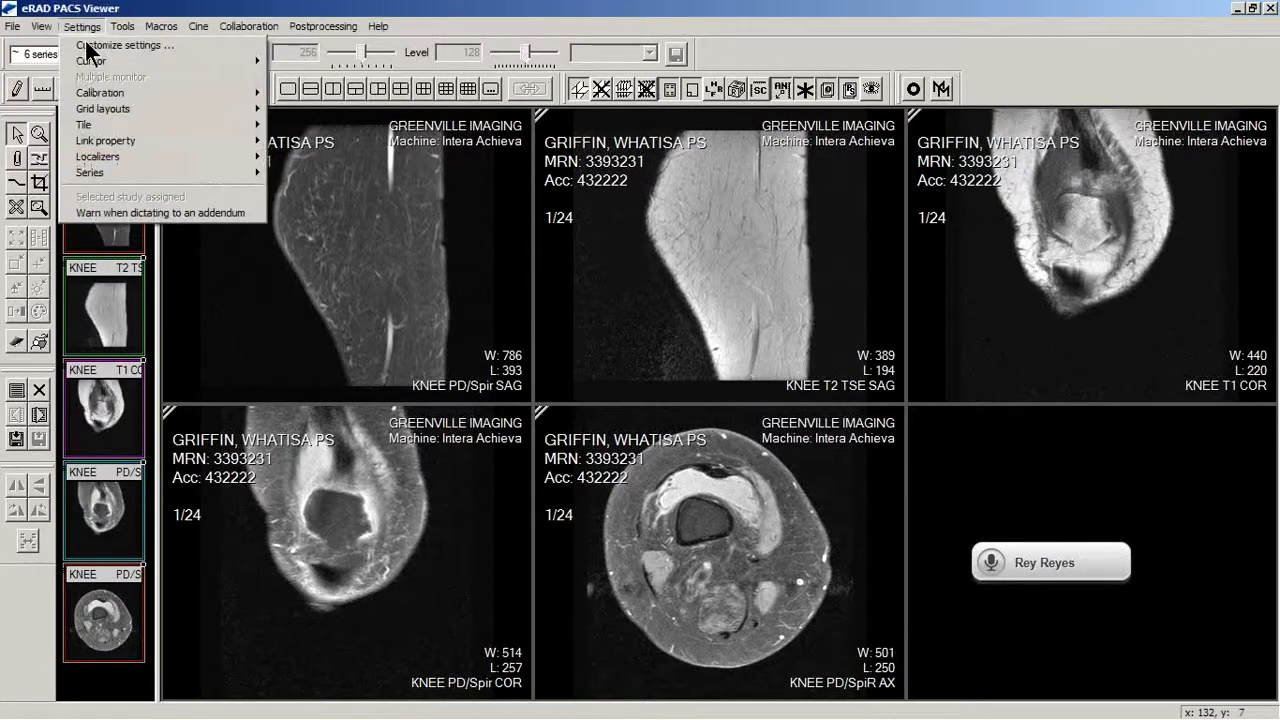
left_click(87, 45)
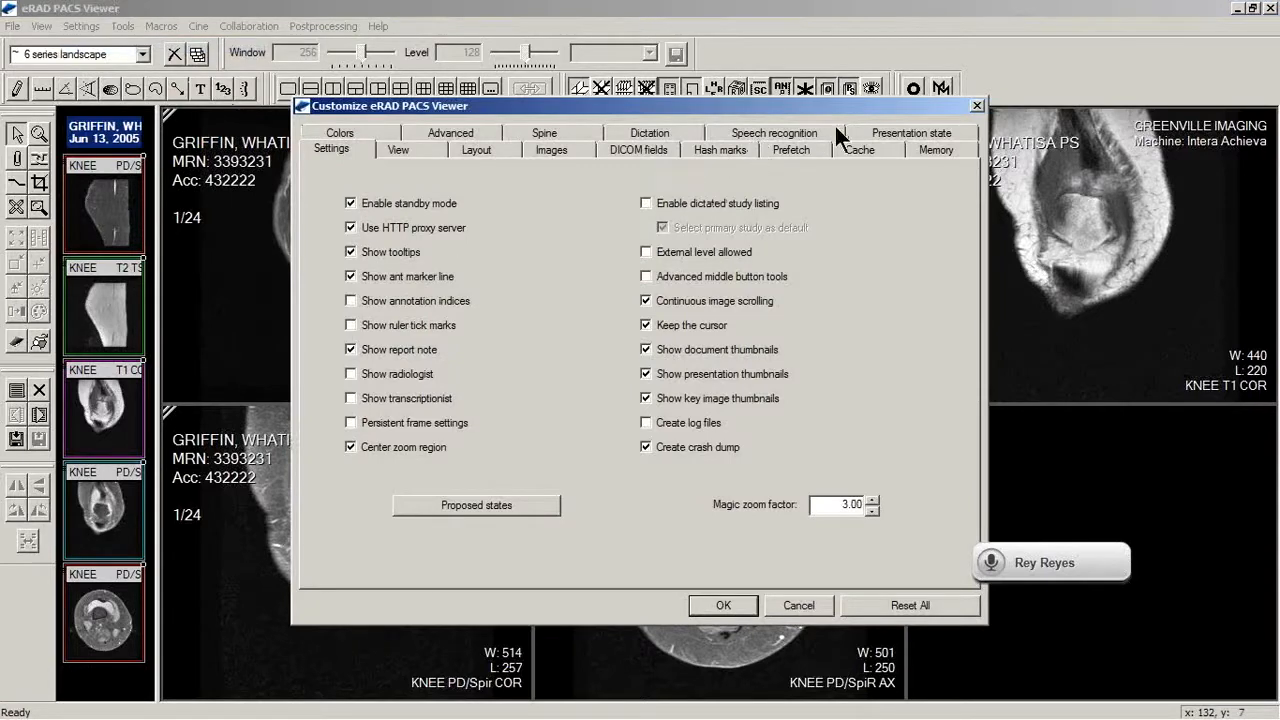
left_click(977, 106)
right_click(432, 274)
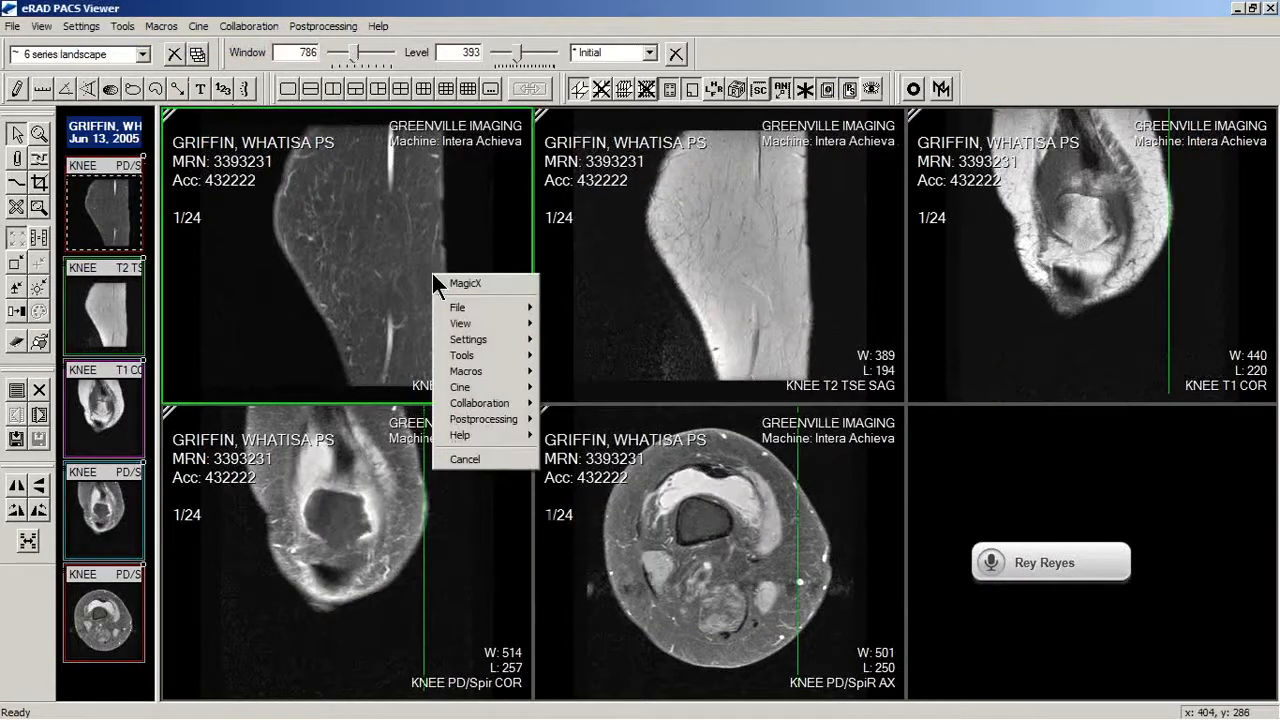
left_click(90, 26)
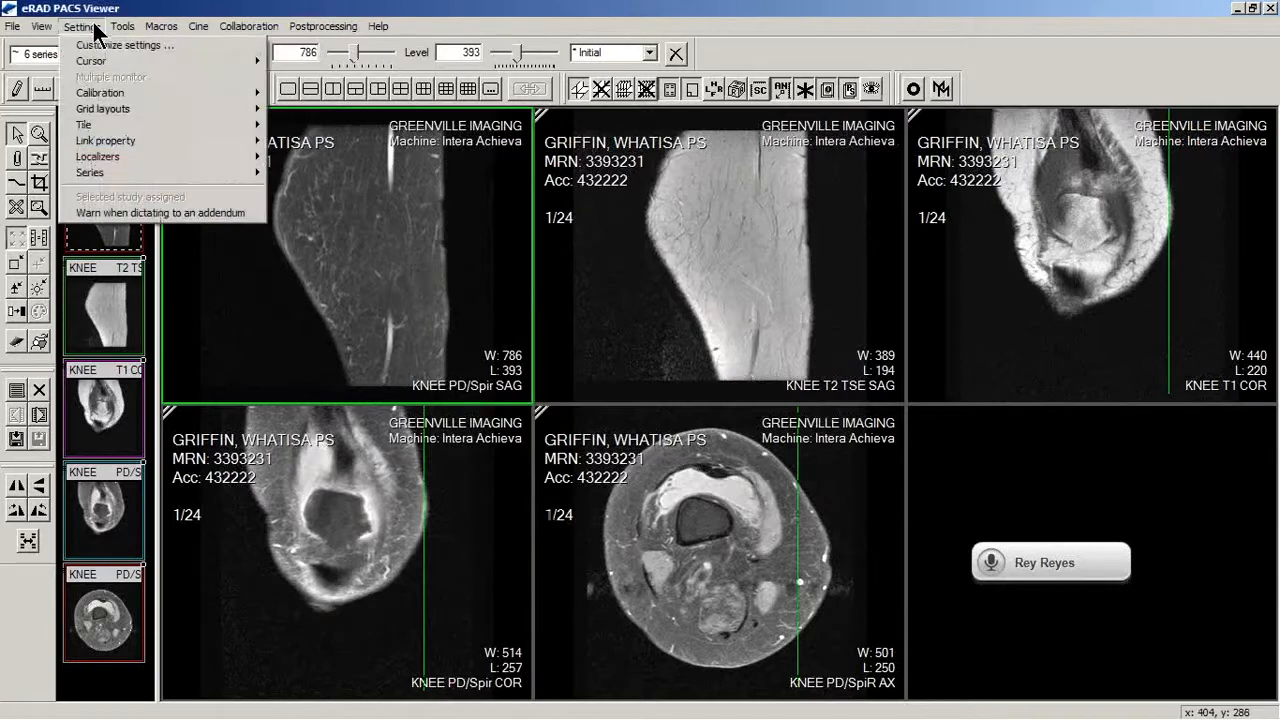
right_click(433, 283)
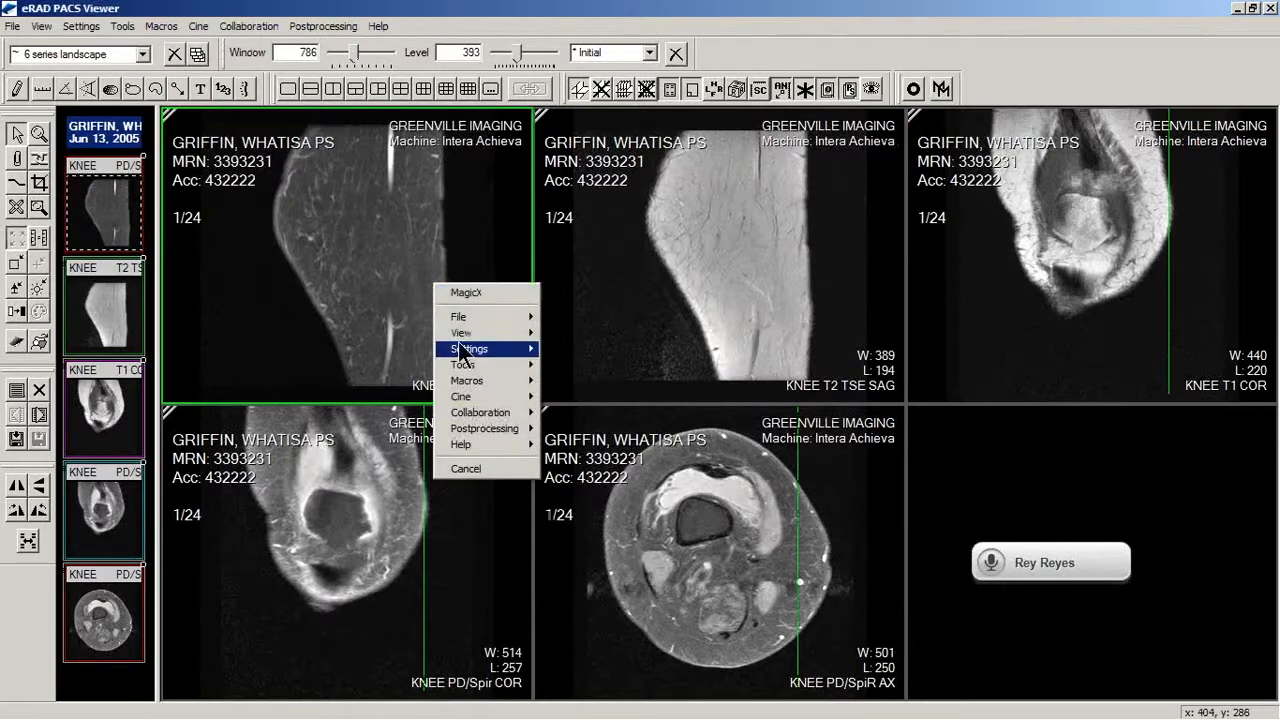
- Set the speech recognition system to None in Customize settings and apply with OK
mouse_move(480, 348)
left_click(566, 350)
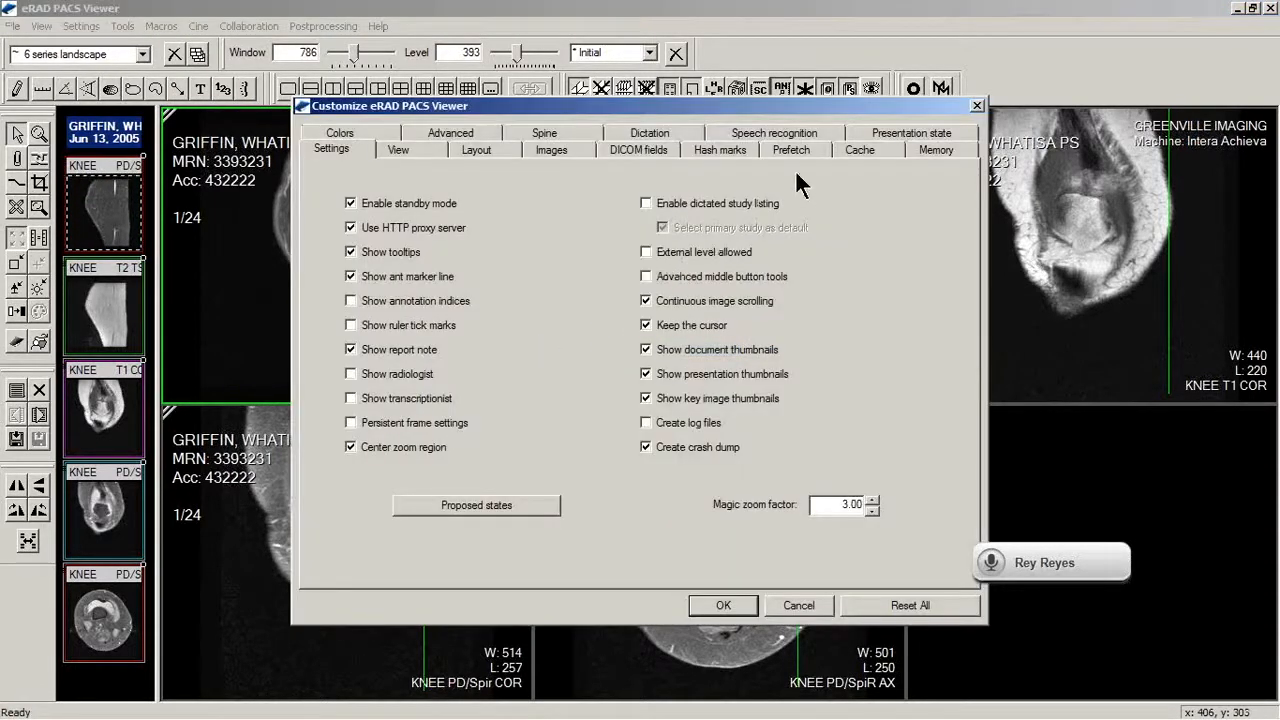
left_click(807, 129)
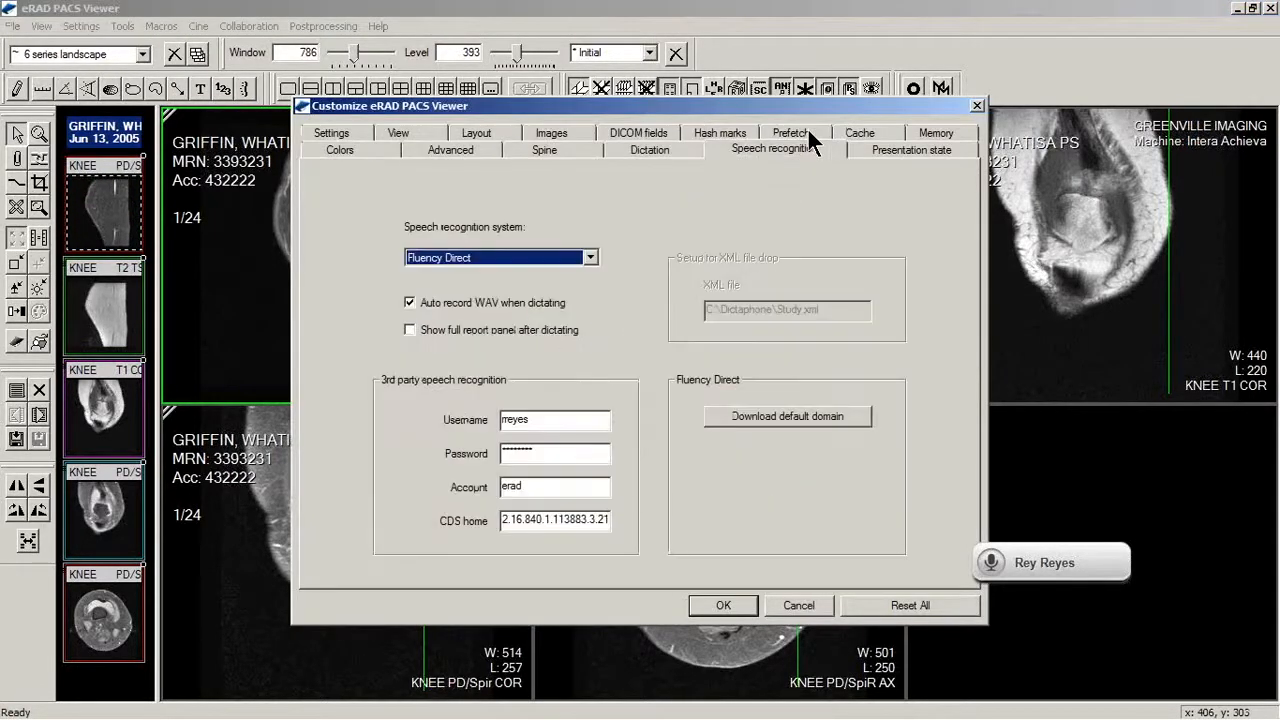
left_click(592, 257)
left_click(586, 275)
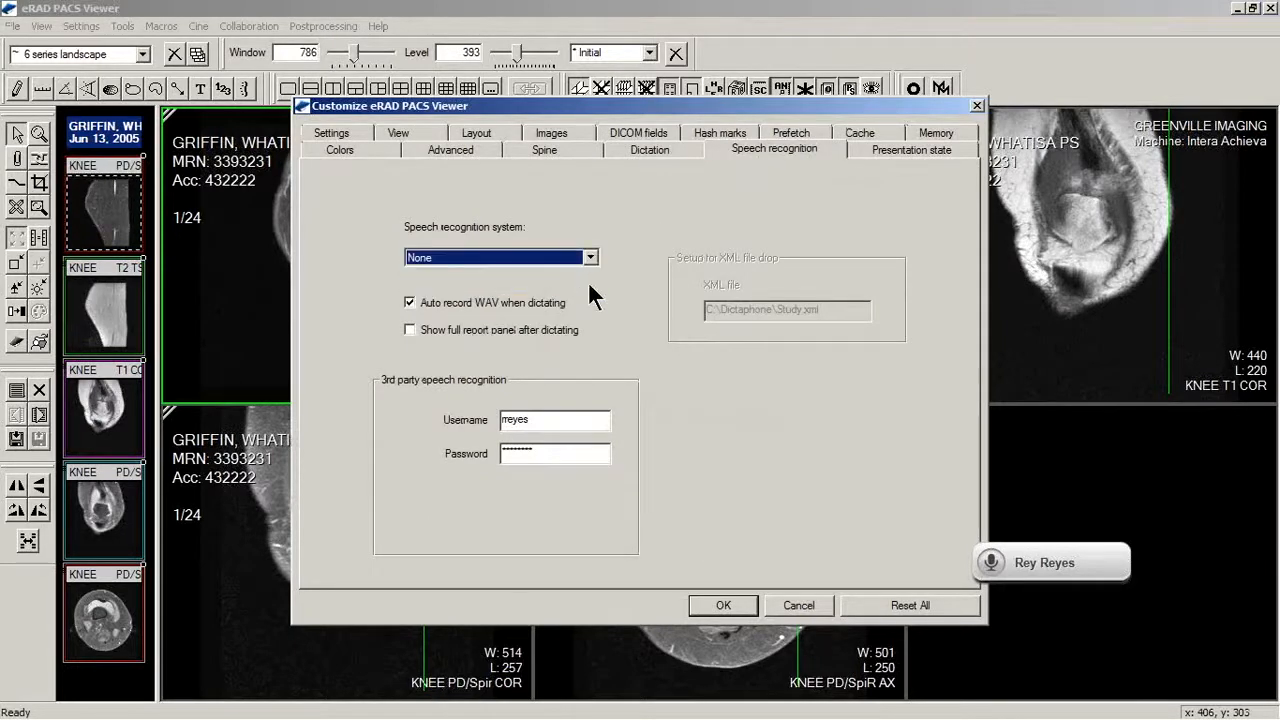
left_click(722, 605)
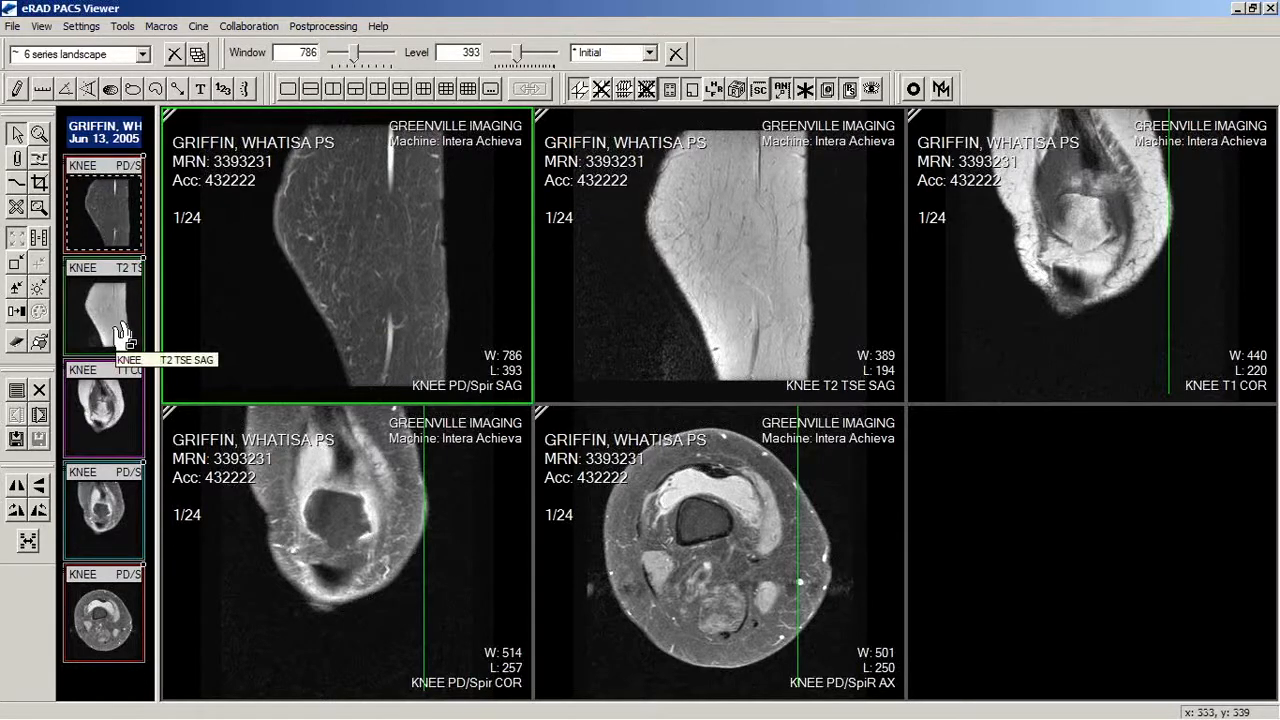
- Reopen Customize settings on the Speech recognition tab and choose Fluency Direct as the system
left_click(82, 27)
left_click(82, 55)
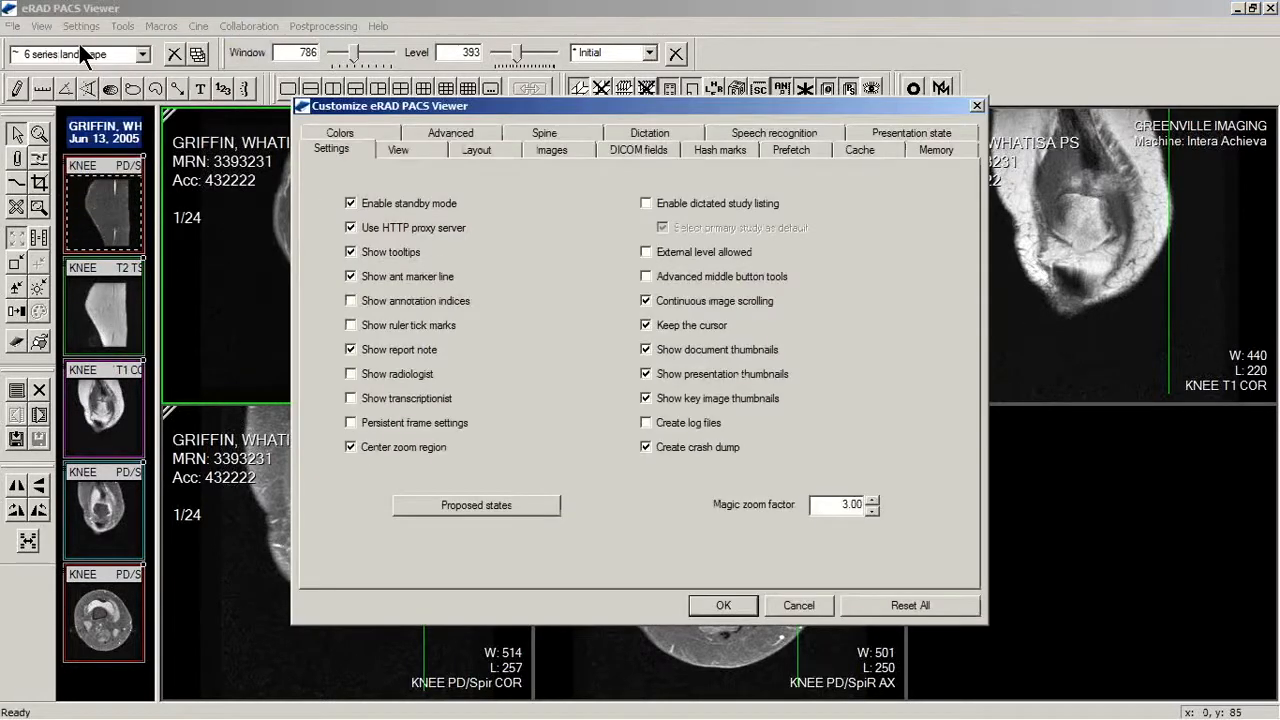
left_click(757, 140)
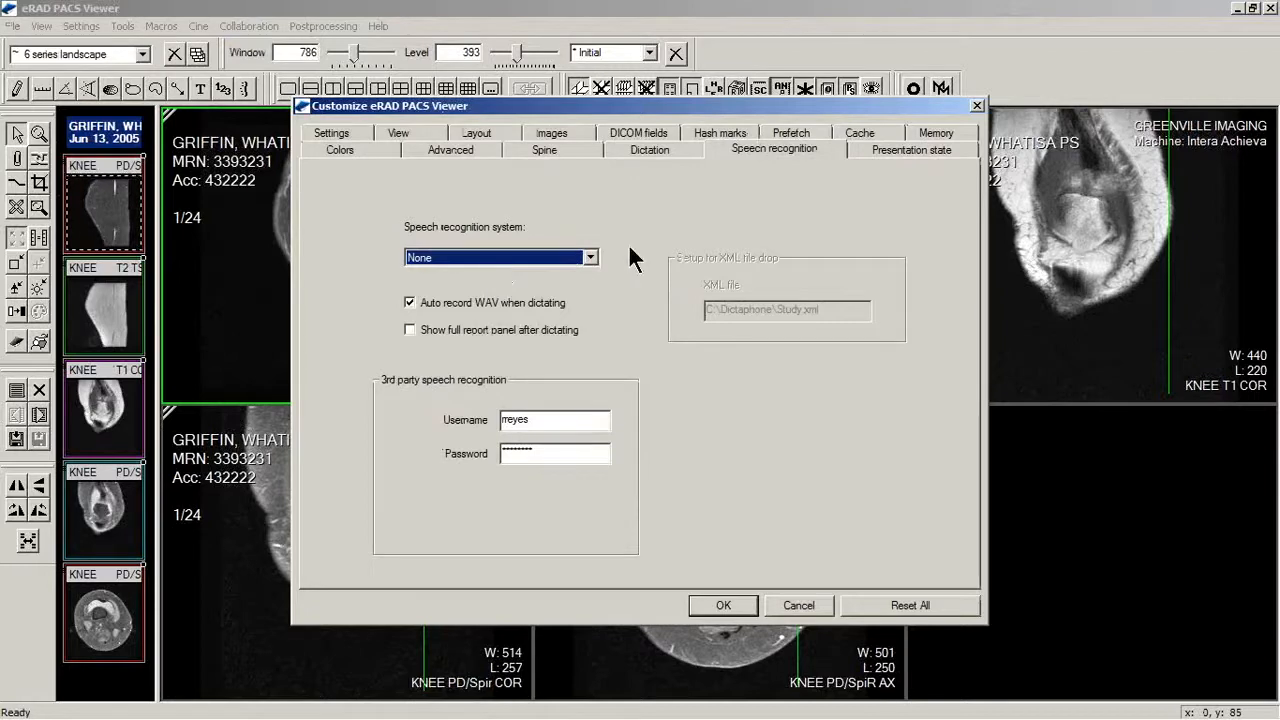
left_click_drag(770, 106, 745, 121)
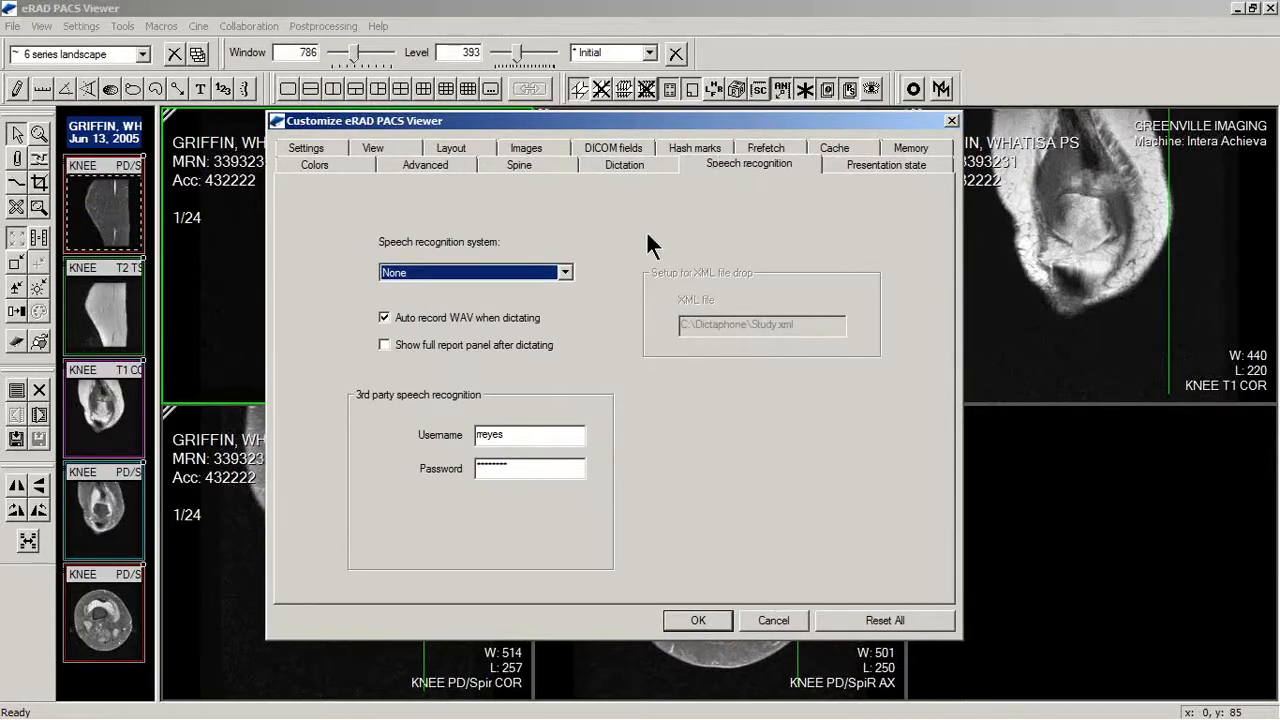
left_click(565, 273)
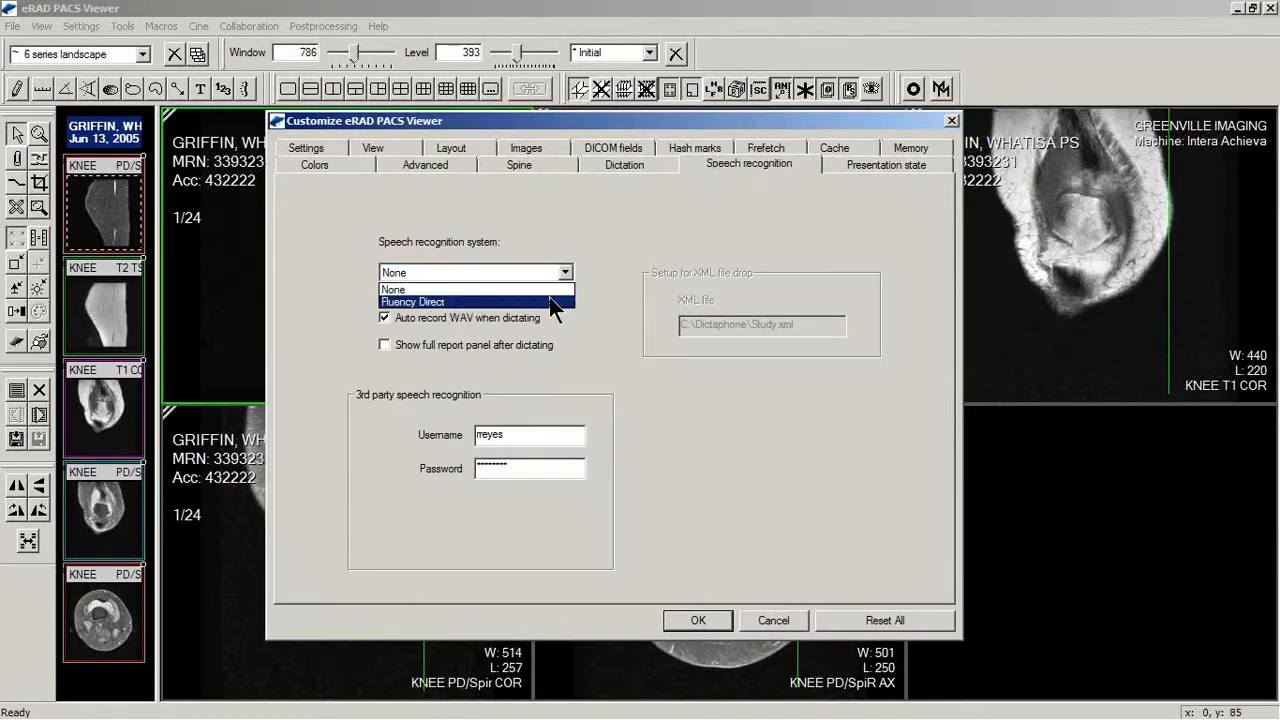
left_click(548, 294)
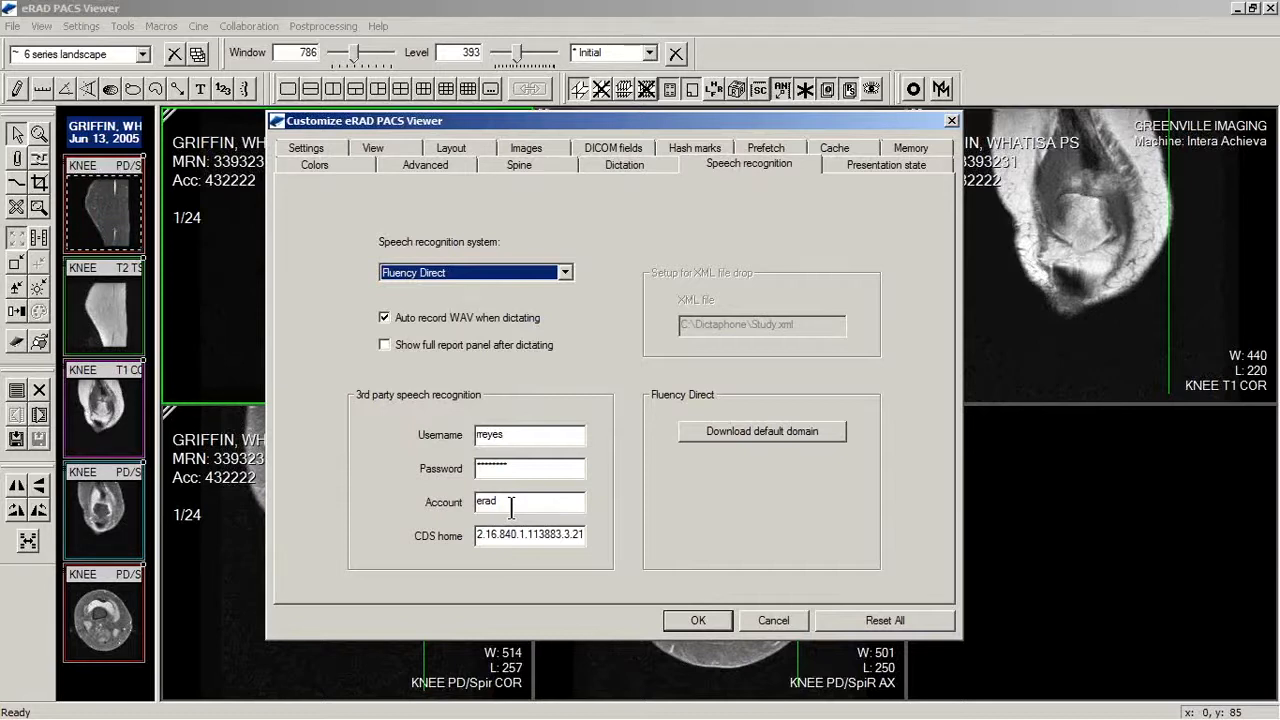
- Select and copy the CDS home value, then search the Start menu for Notepad
left_click(530, 436)
left_click(513, 501)
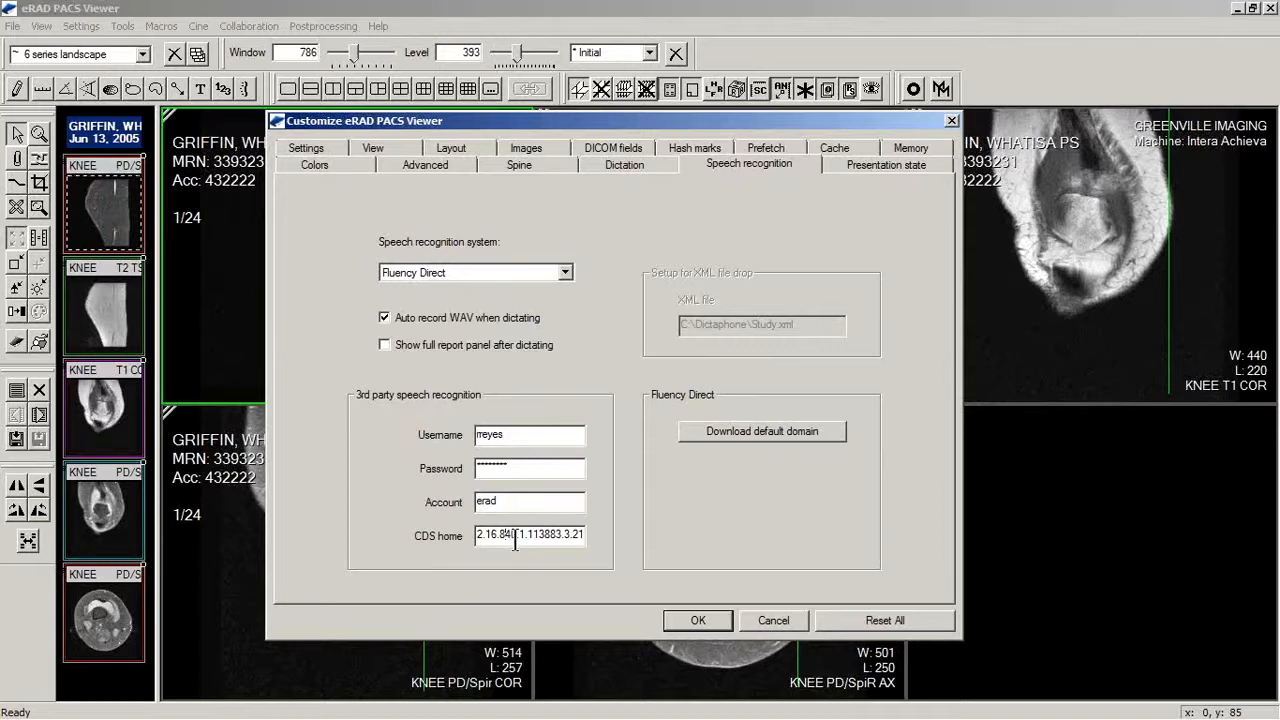
double_click(515, 536)
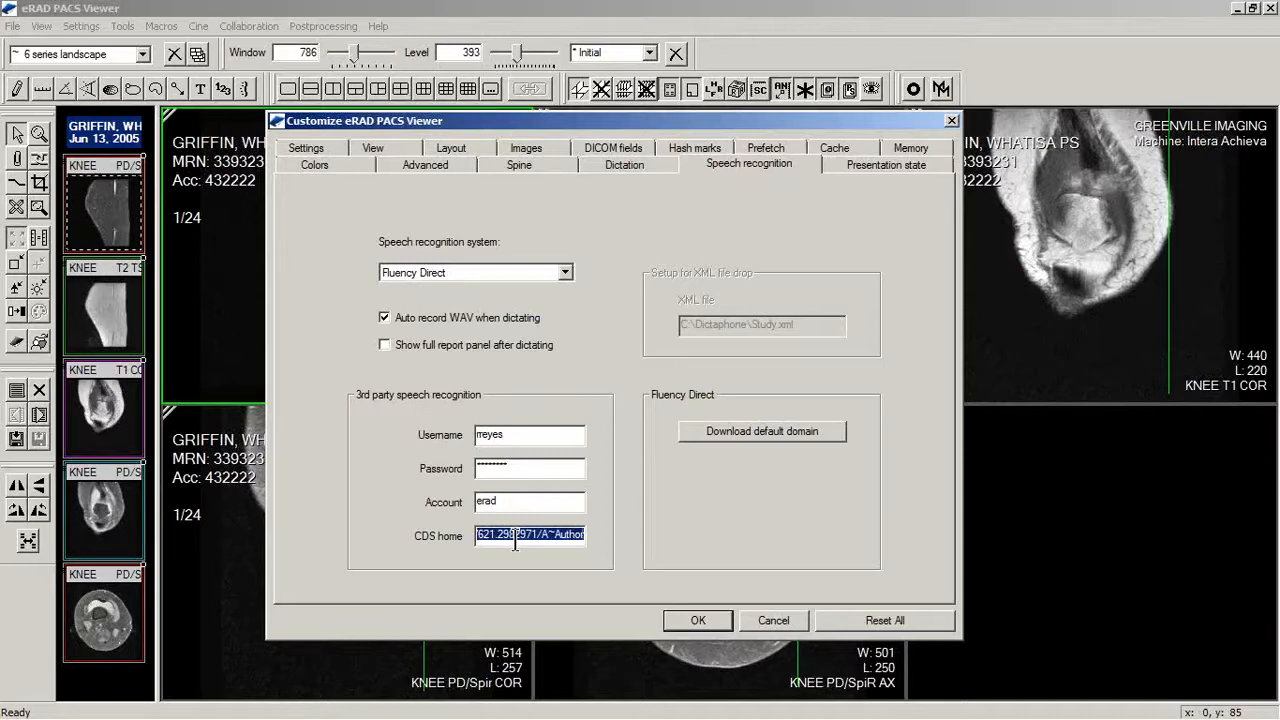
key("super")
type("note")
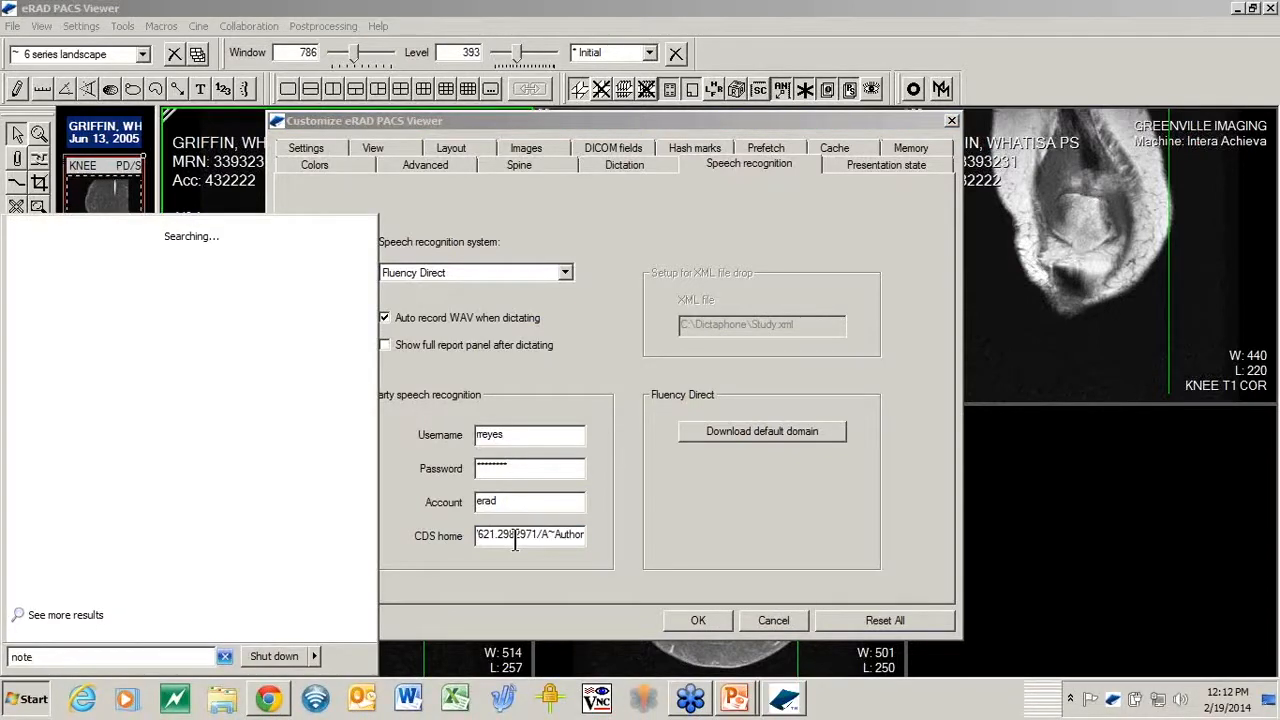
type("p")
- Paste the CDS home value into Notepad and resize it beside the speech settings
key("Return")
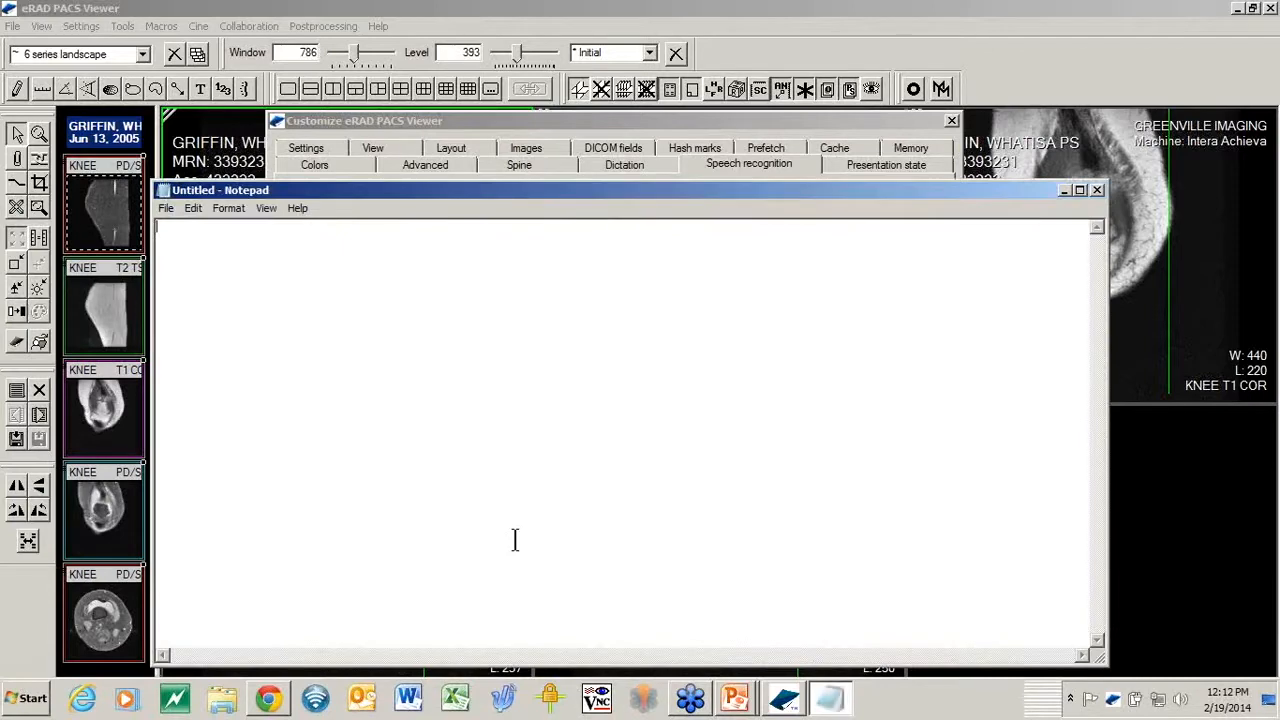
type("2.16.840.1.113883.3.21.13500.11950.117621.2982971/A~Author")
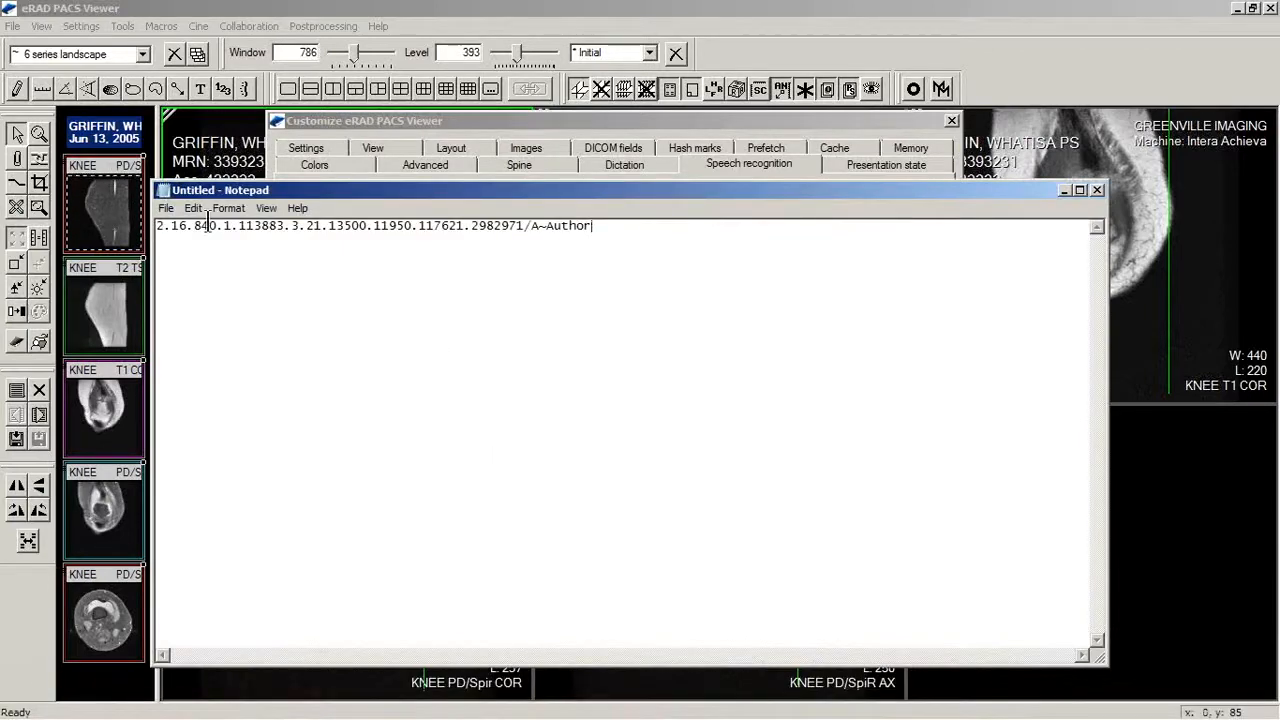
left_click_drag(155, 185, 574, 541)
left_click_drag(762, 548, 785, 384)
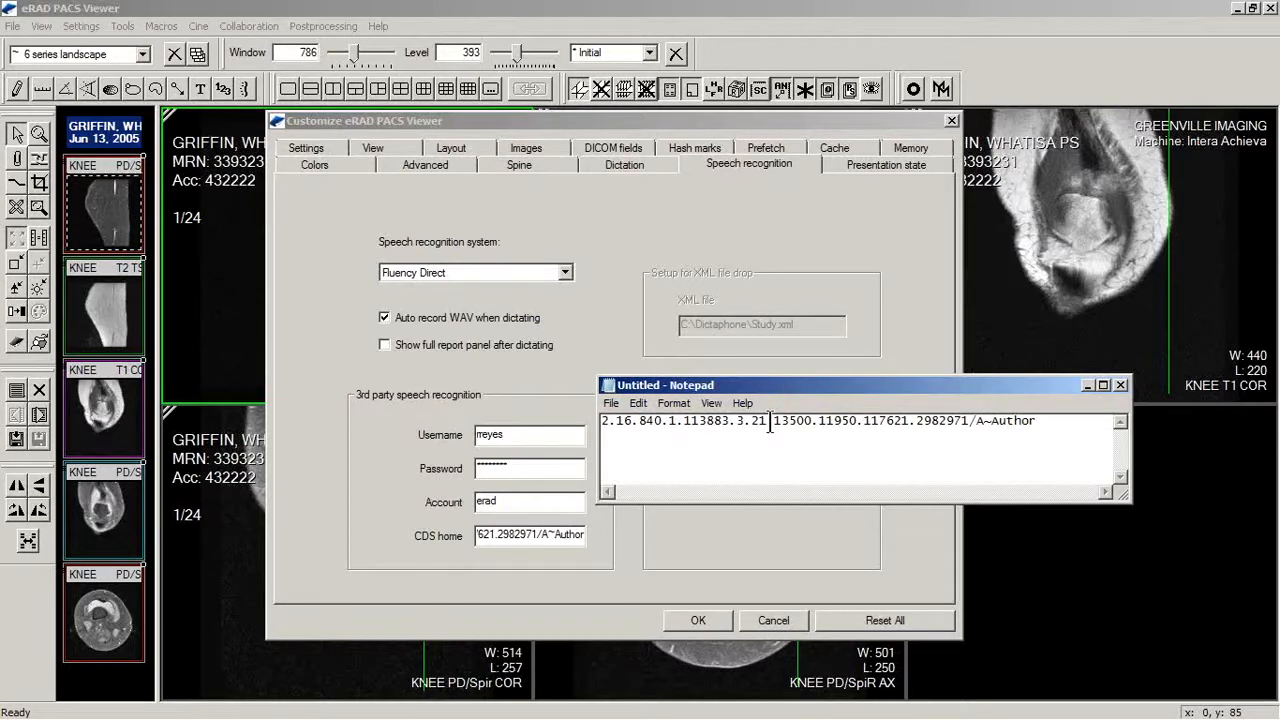
key("ctrl+a")
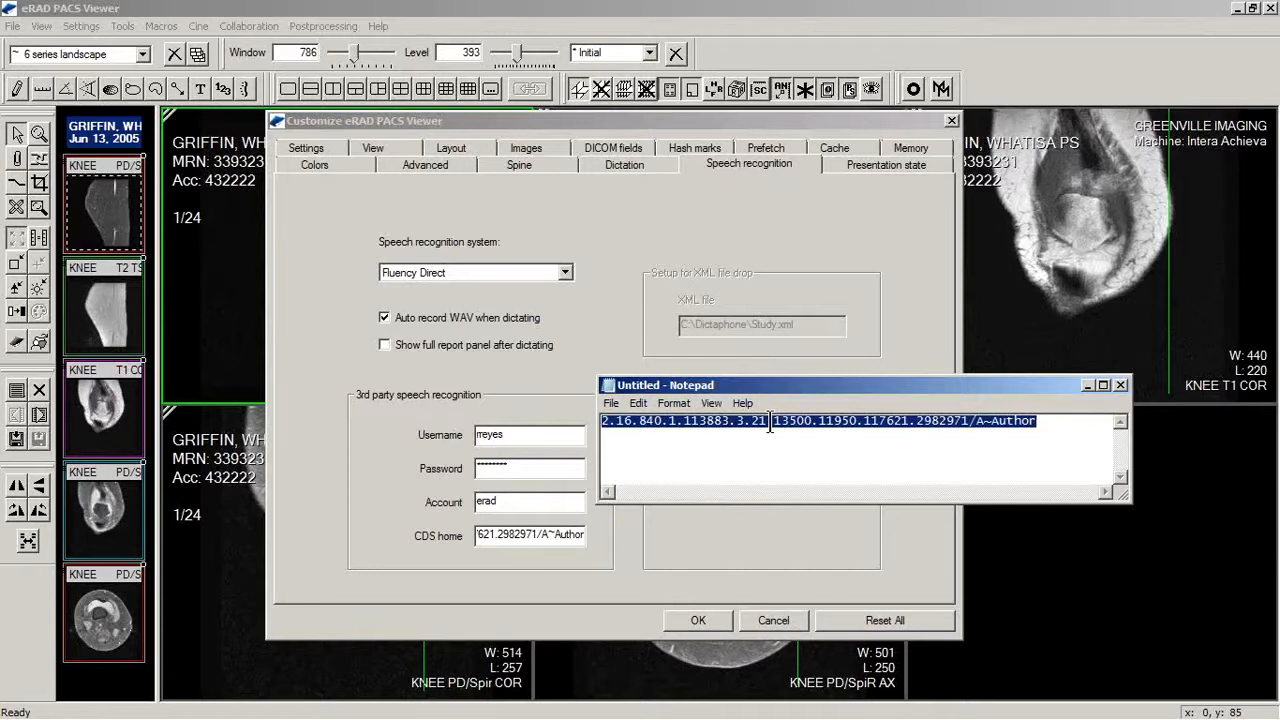
- Leave Notepad unsaved and minimized, then confirm the Fluency Direct speech recognition settings with OK
left_click(1120, 385)
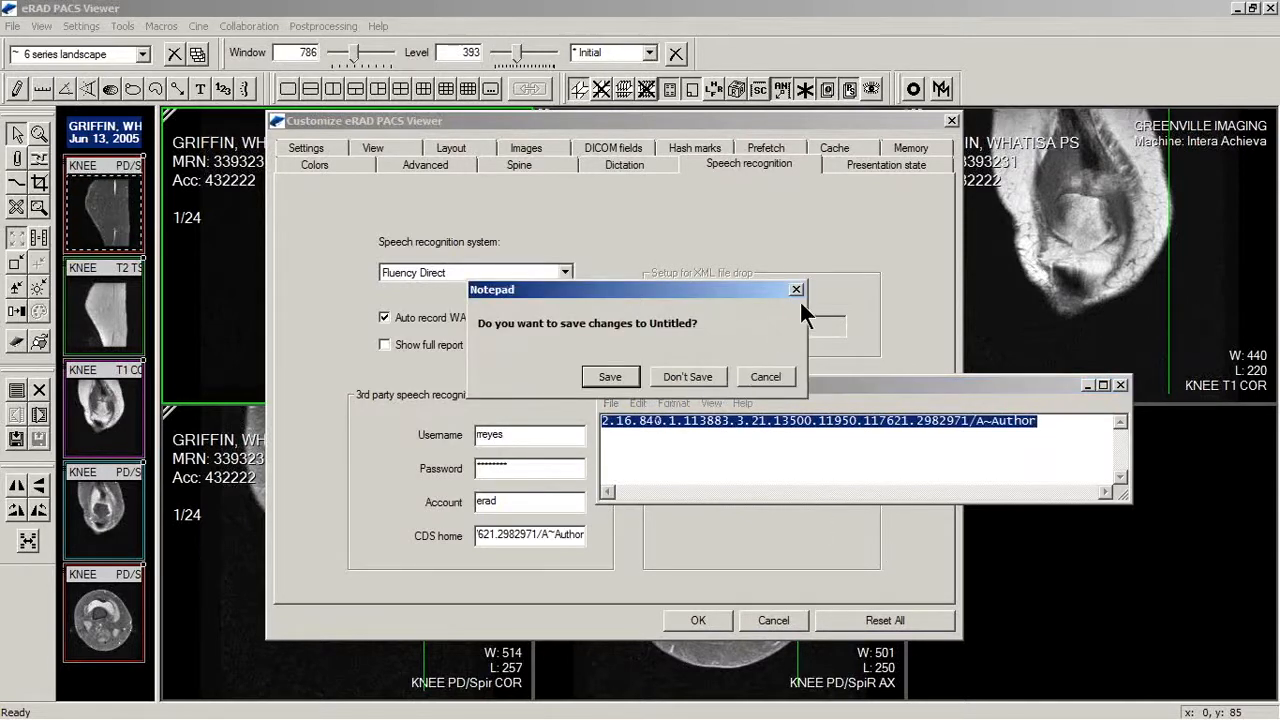
left_click(762, 377)
left_click(1087, 385)
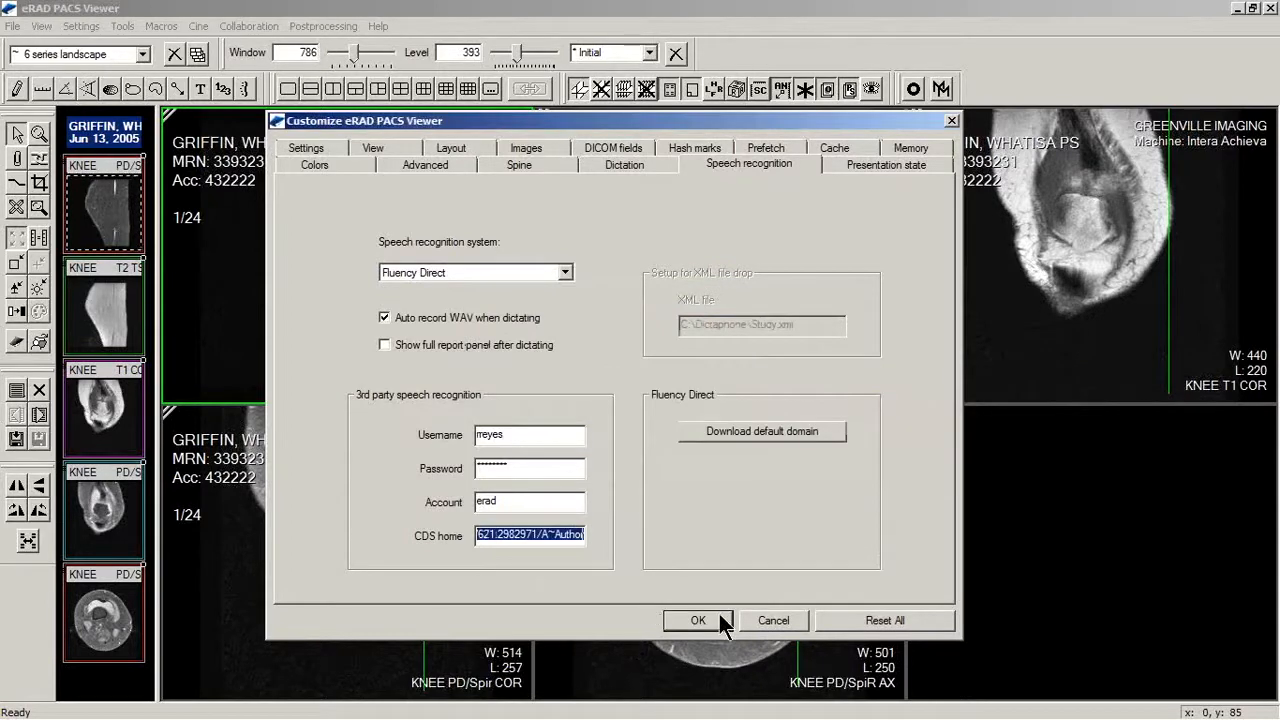
left_click(699, 619)
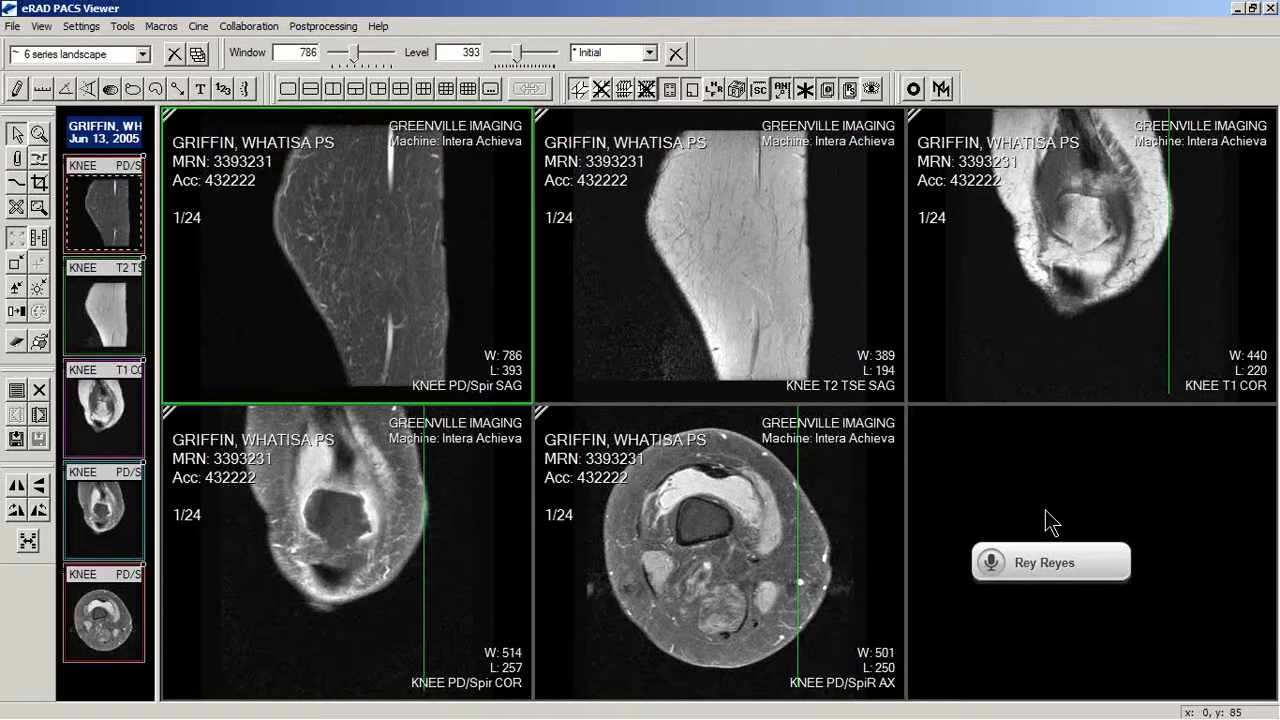
- Move the speech recognition panel aside and open Tools > Domains, showing Radiology selected
left_click_drag(1024, 573, 977, 491)
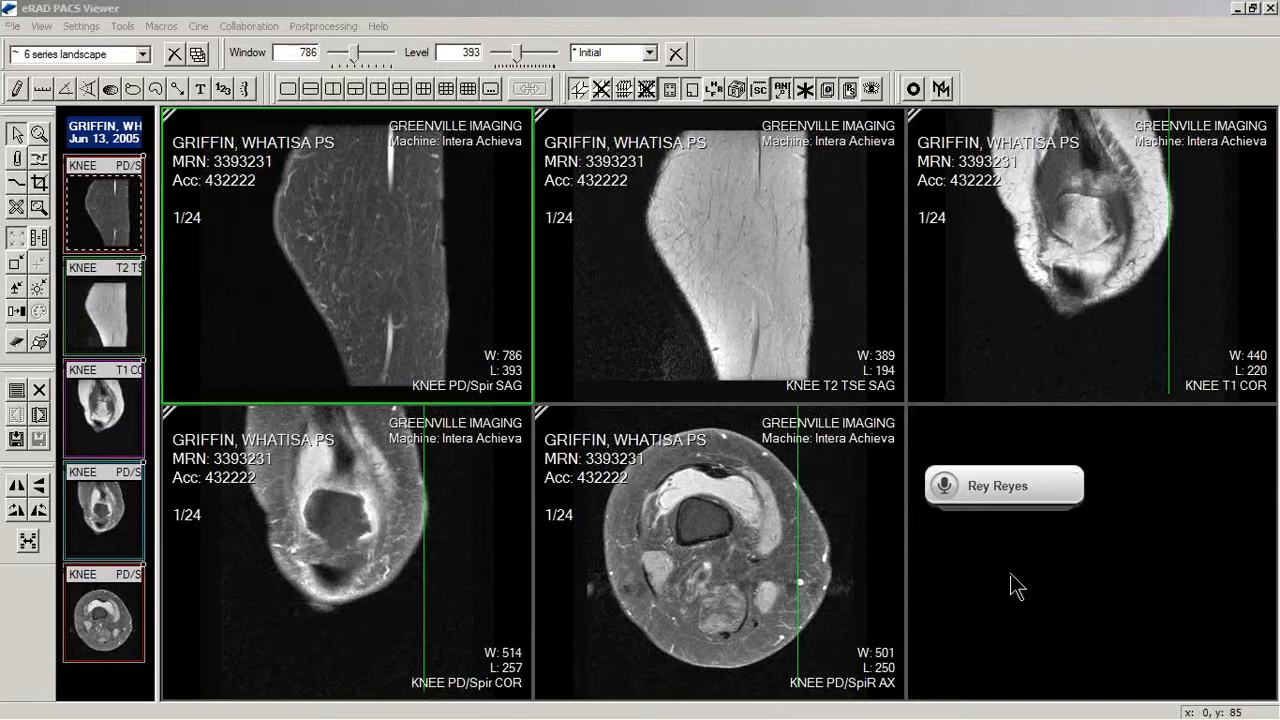
left_click(1019, 491)
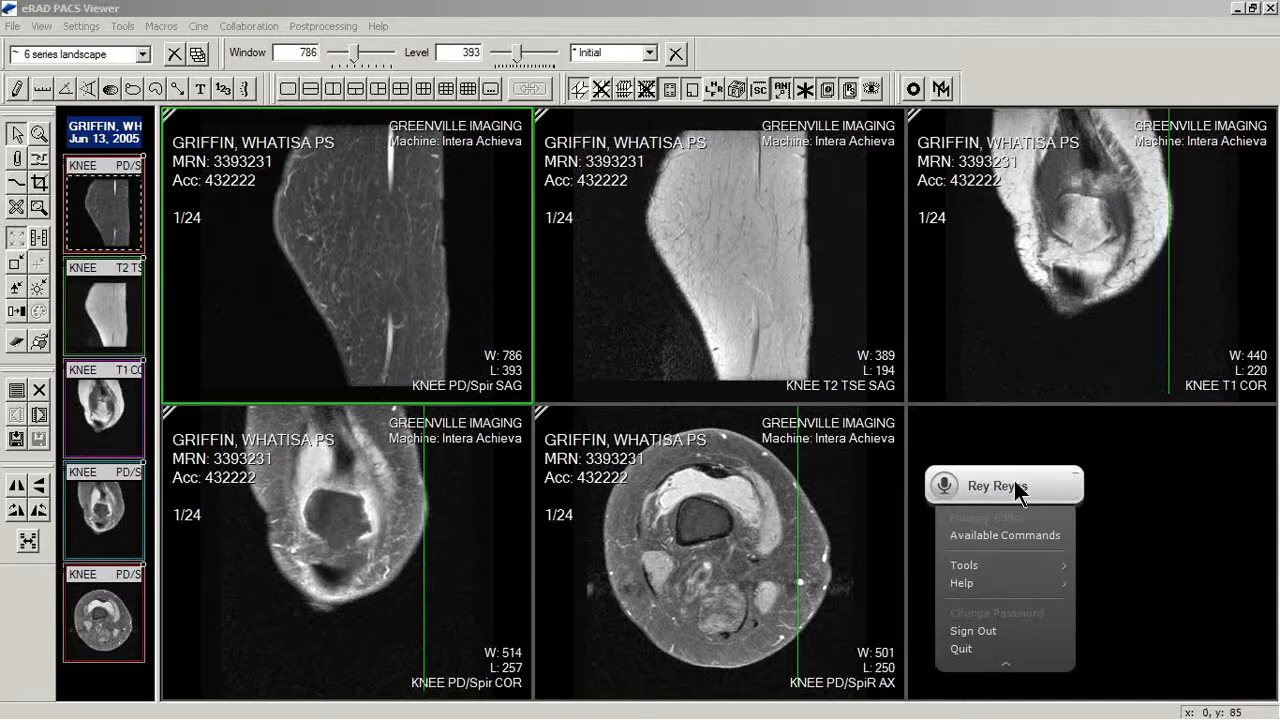
mouse_move(1006, 568)
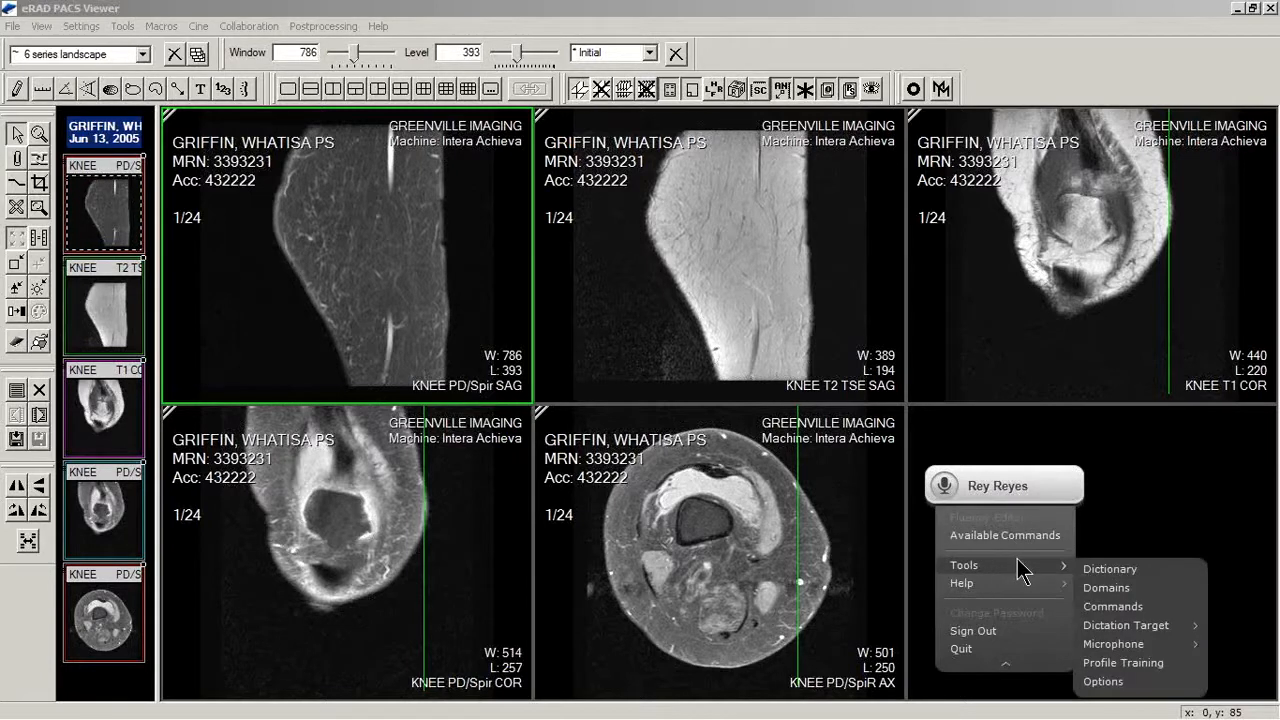
left_click(1106, 589)
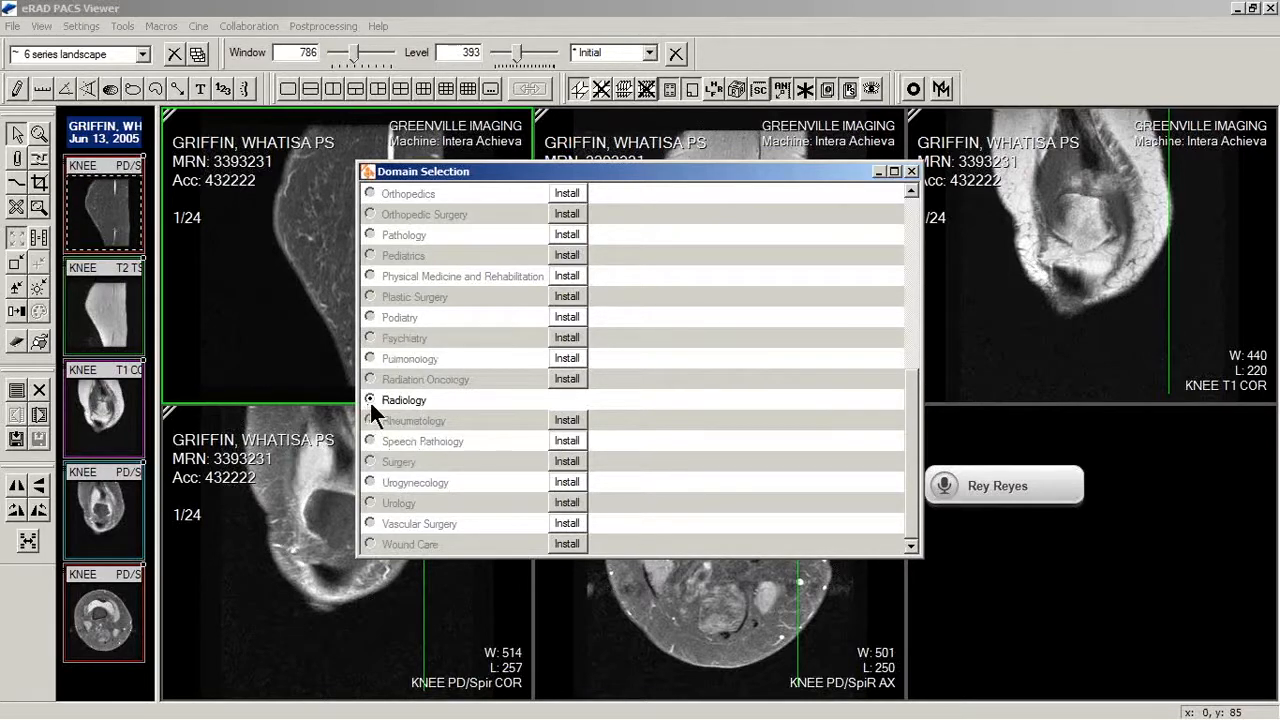
- Move the Domain Selection list aside, then close it with Radiology kept as domain
left_click_drag(712, 173, 611, 181)
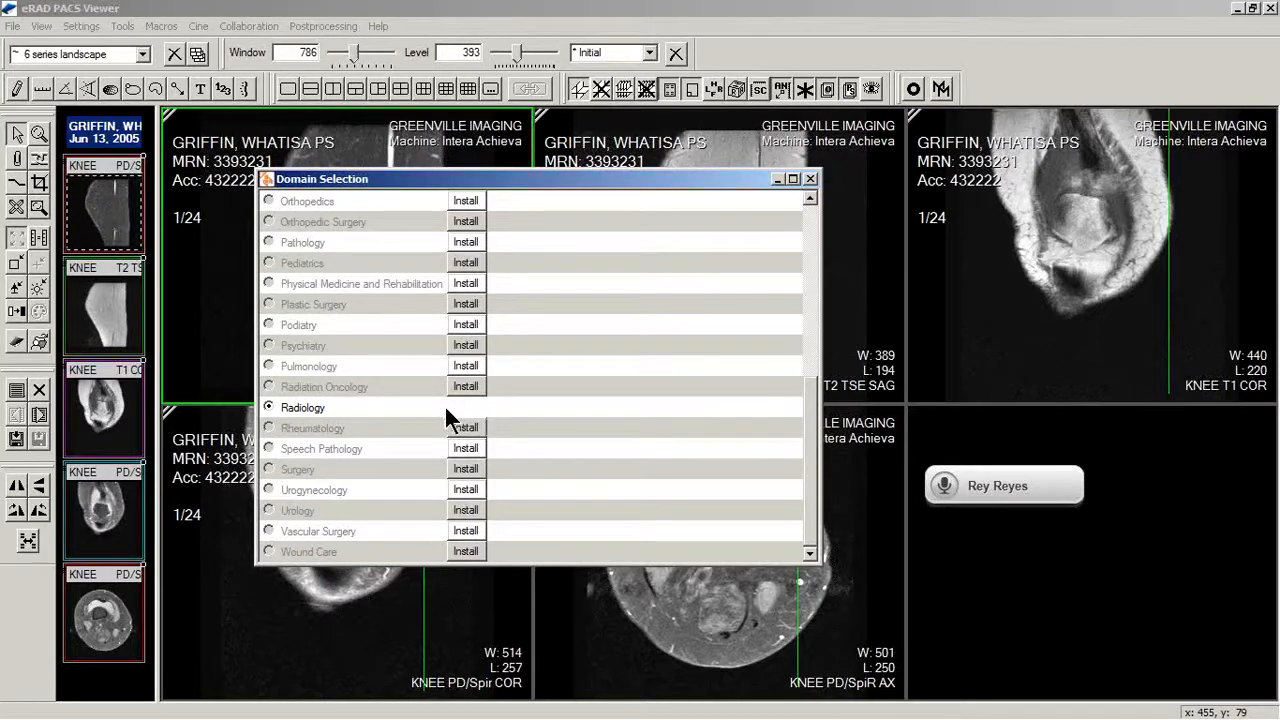
left_click(810, 179)
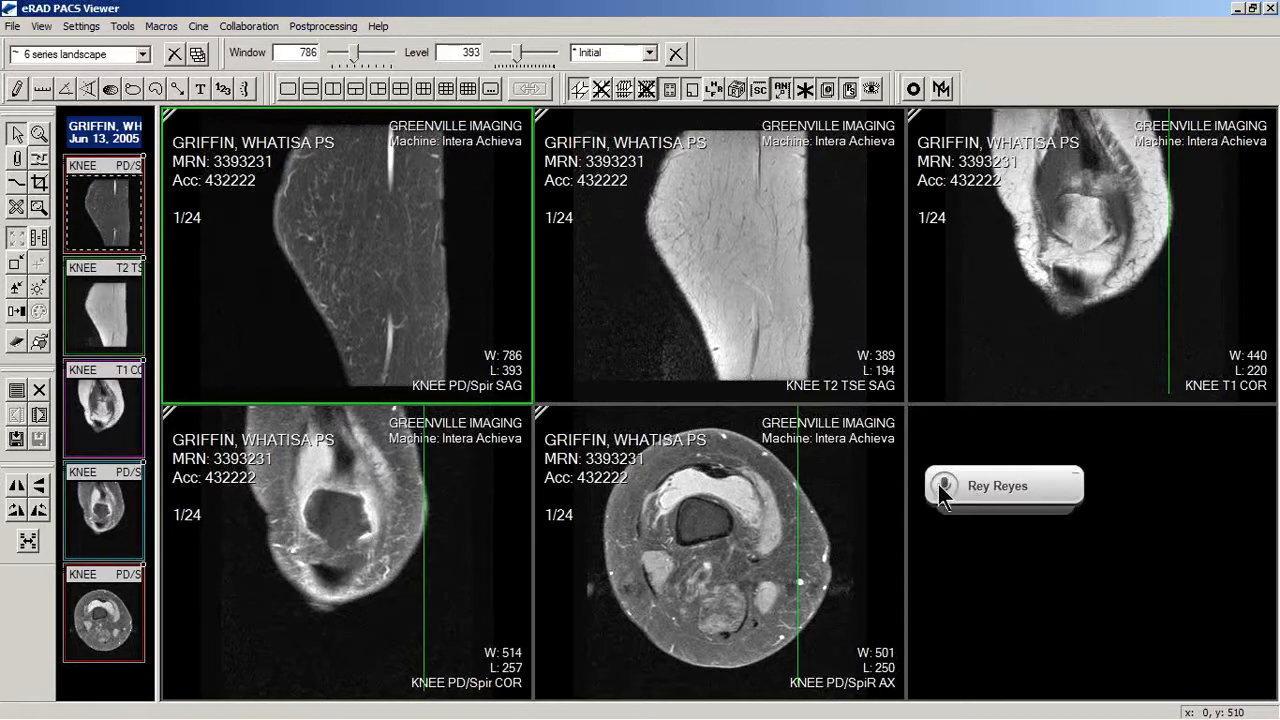
left_click_drag(985, 486, 978, 504)
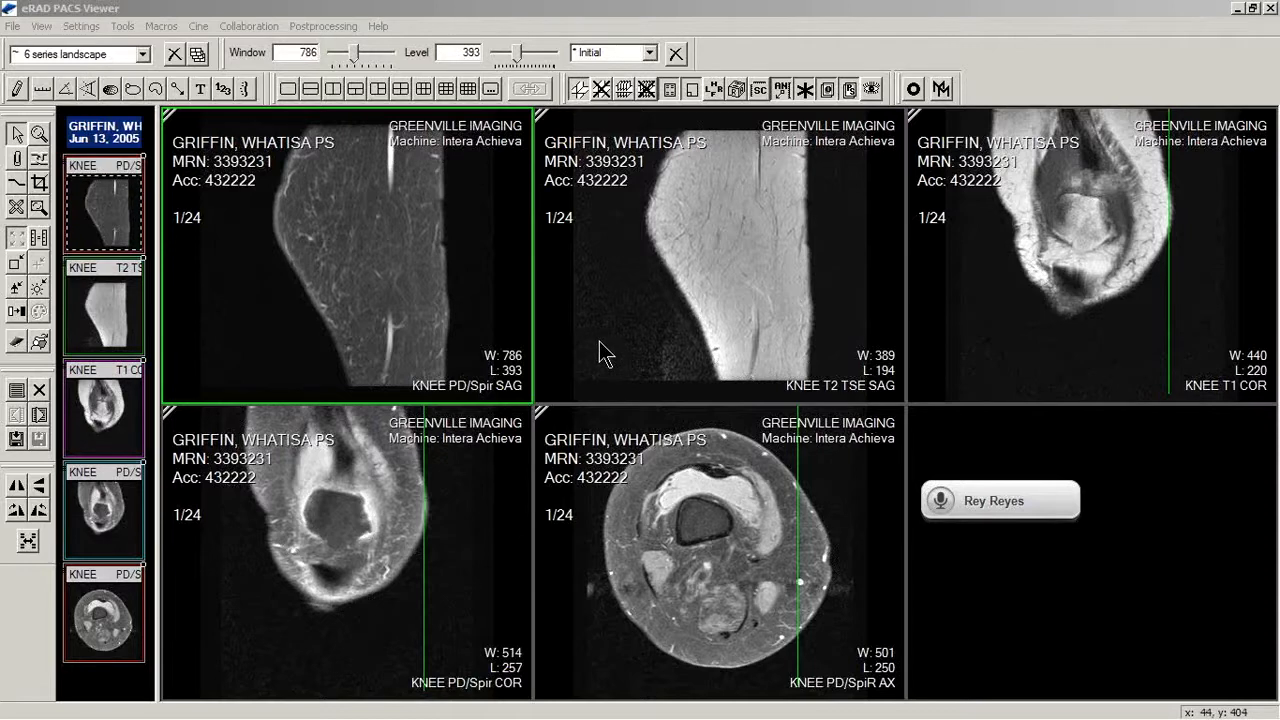
left_click(97, 28)
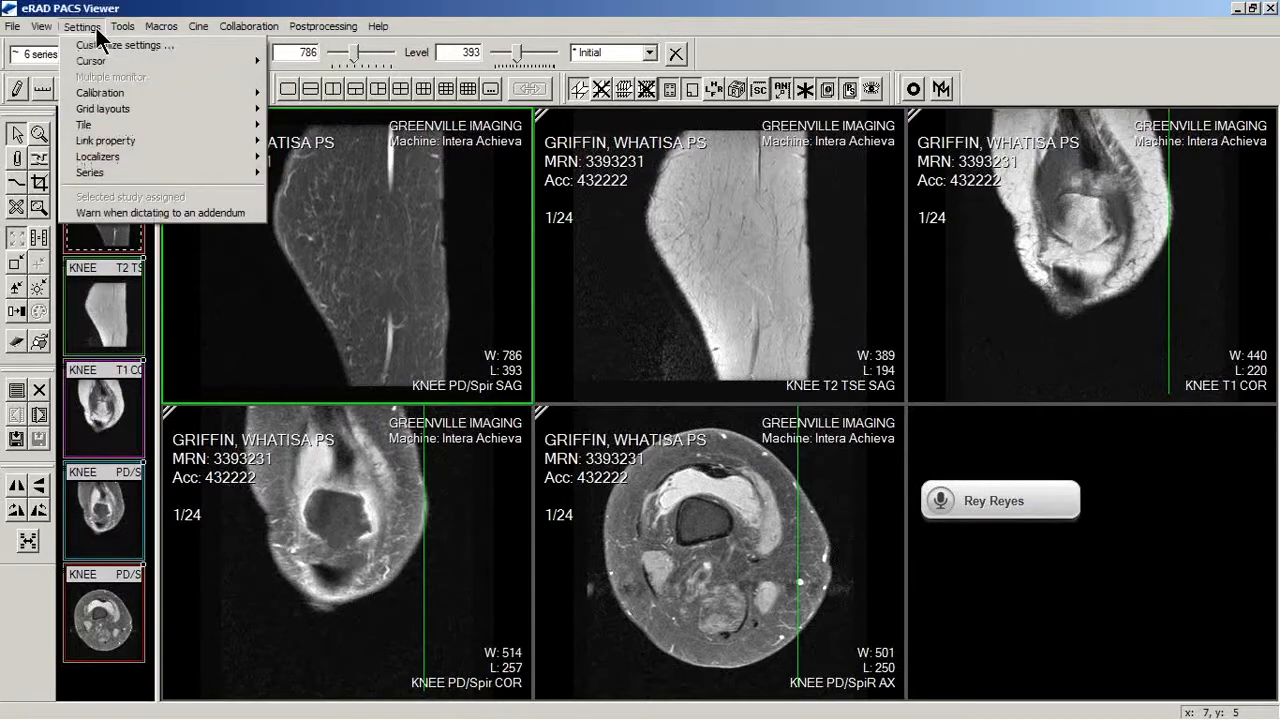
left_click(112, 46)
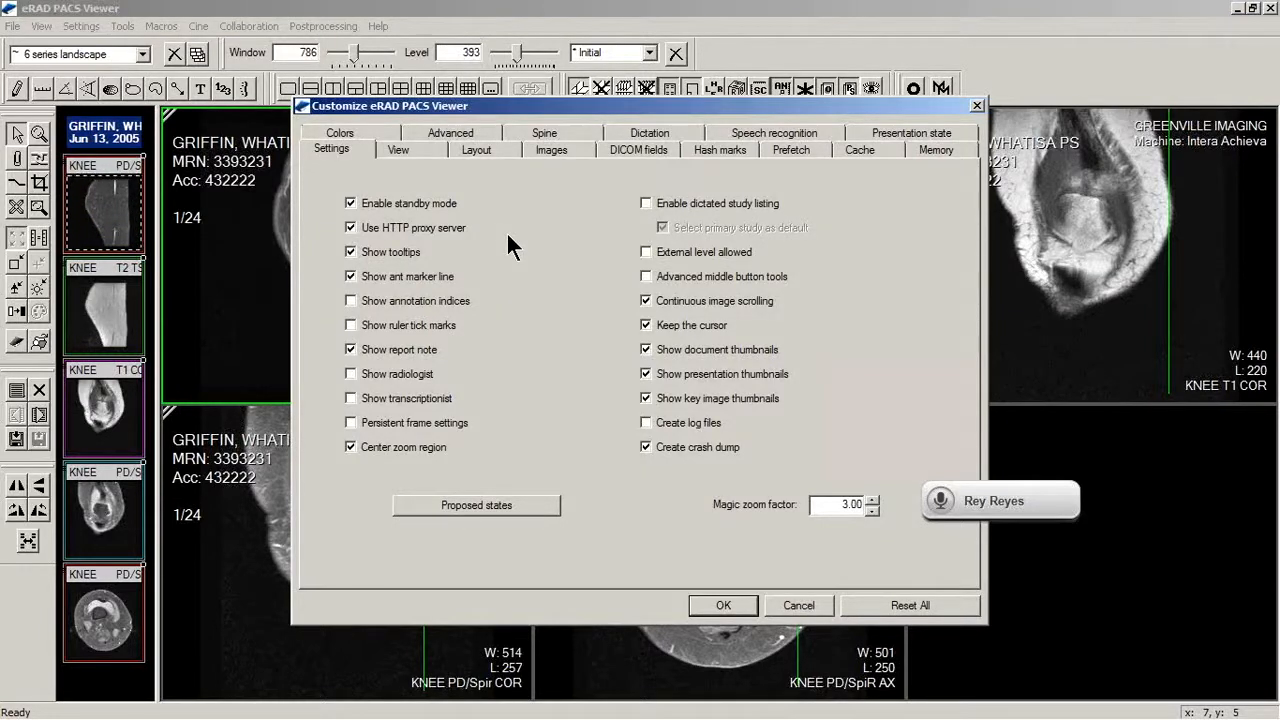
left_click(681, 128)
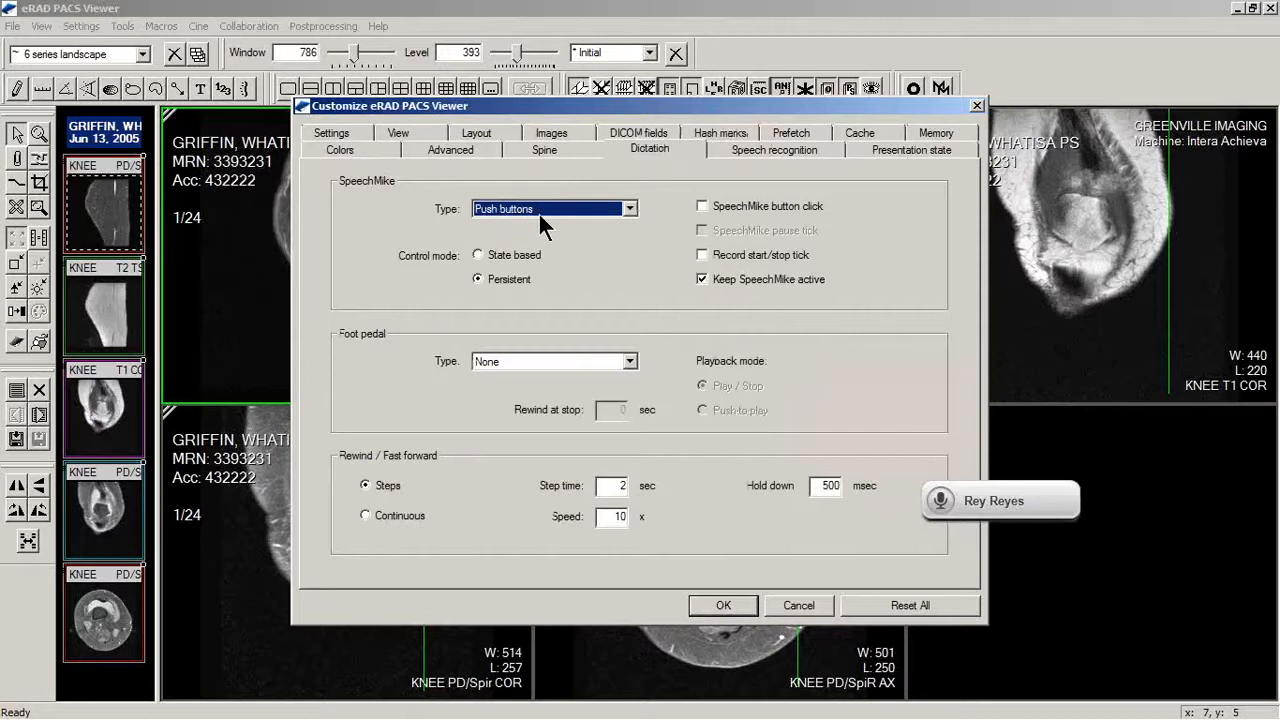
left_click(631, 210)
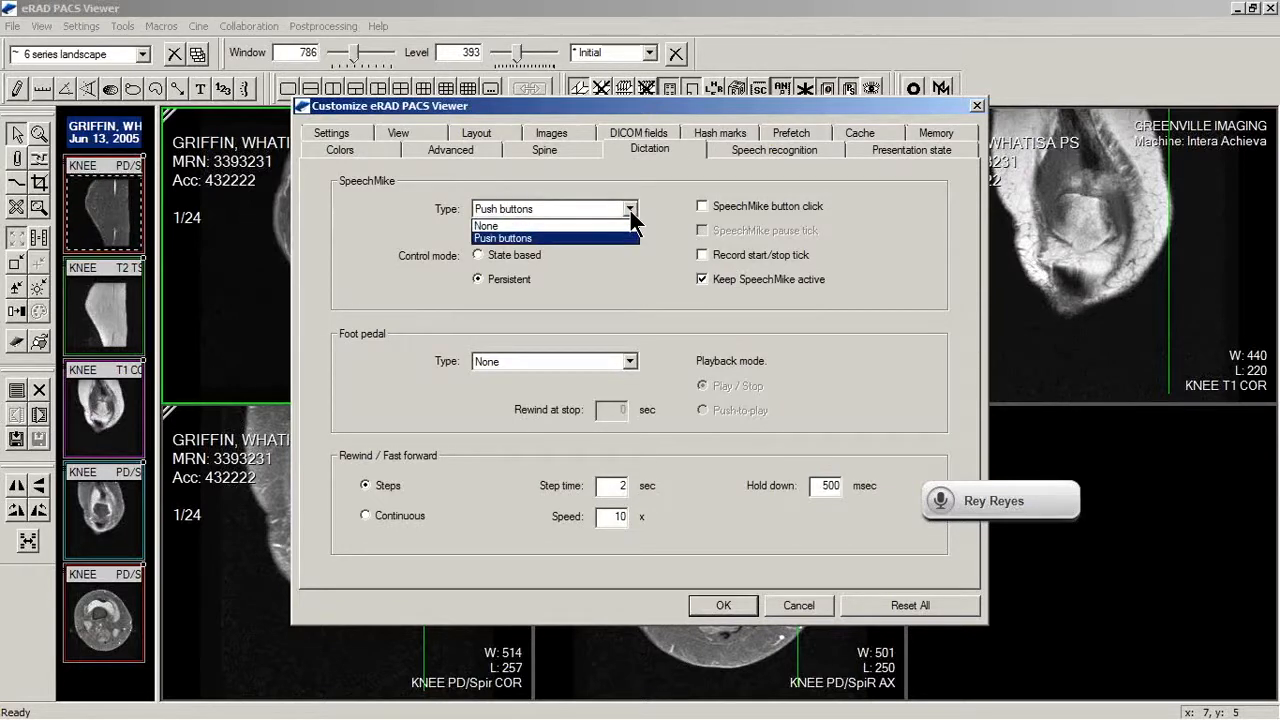
left_click(631, 212)
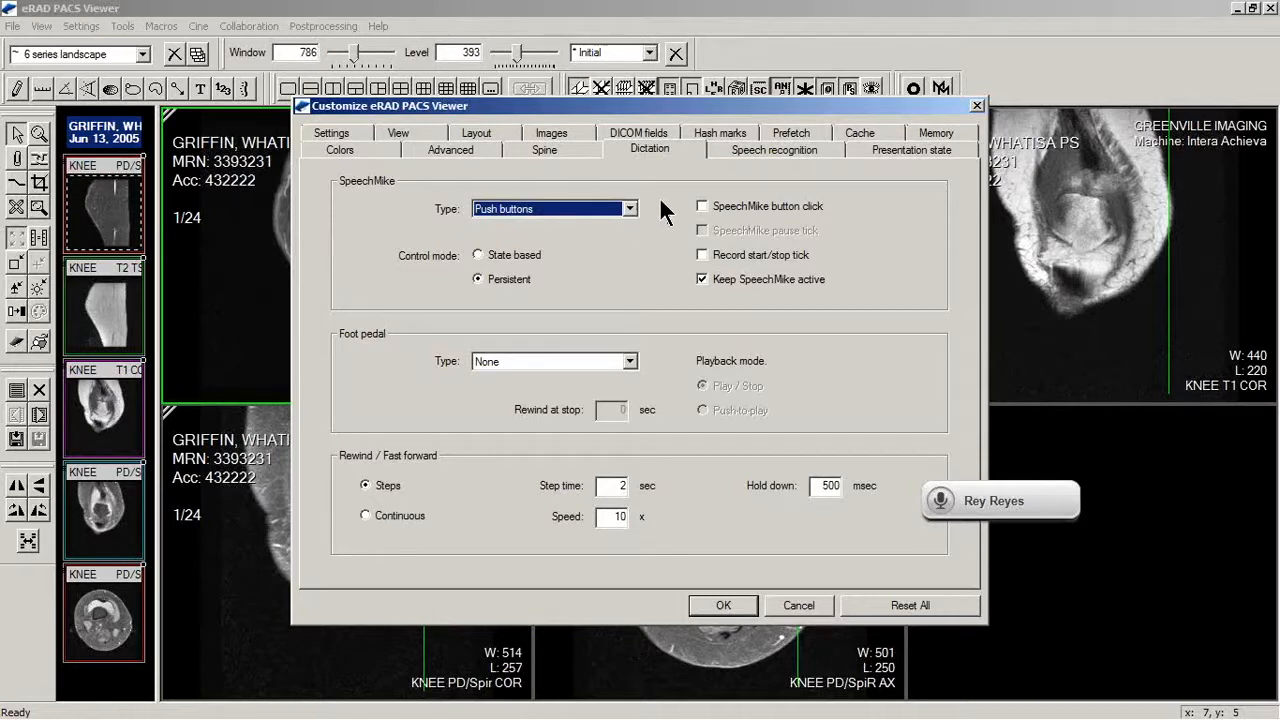
left_click(631, 210)
left_click(631, 211)
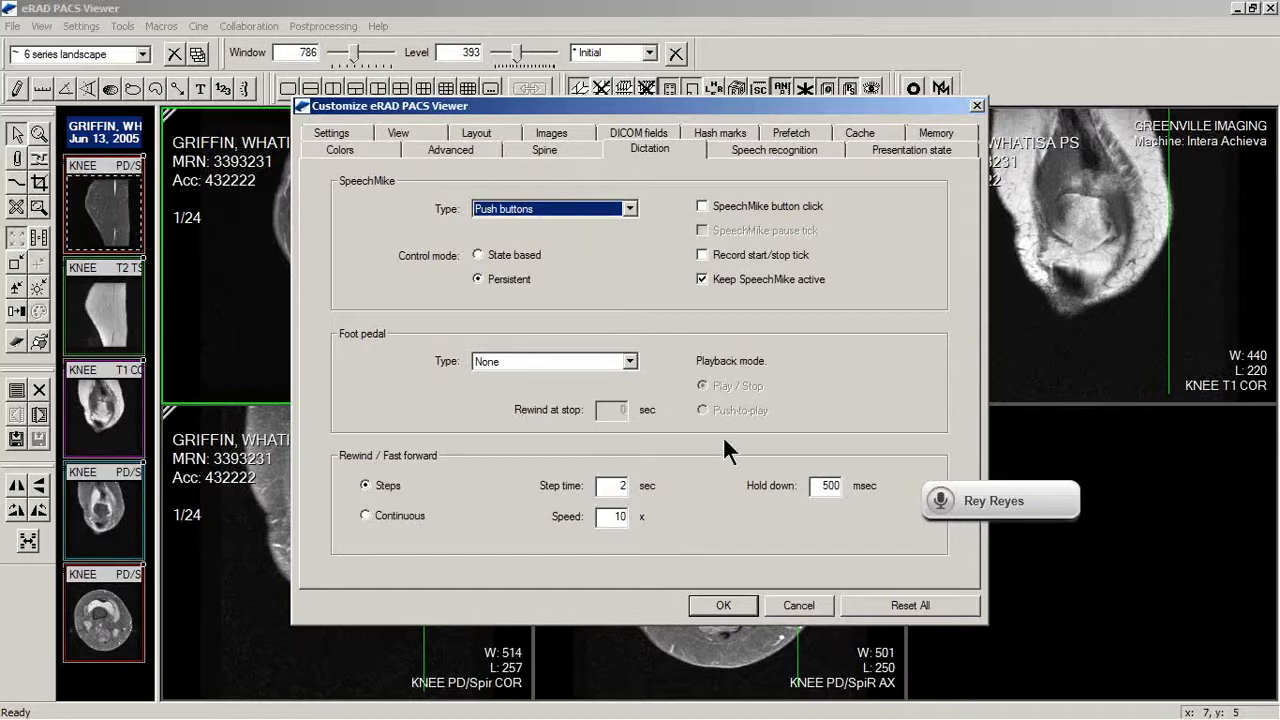
left_click_drag(983, 486, 1086, 485)
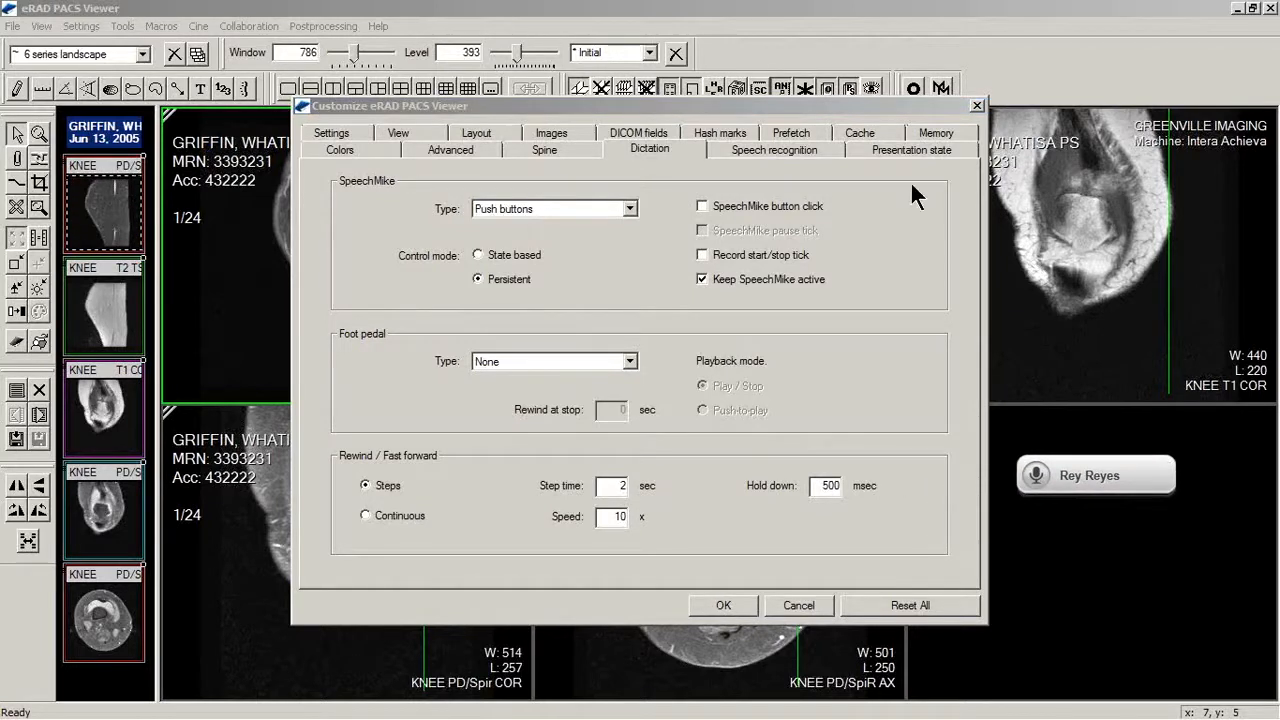
left_click(977, 105)
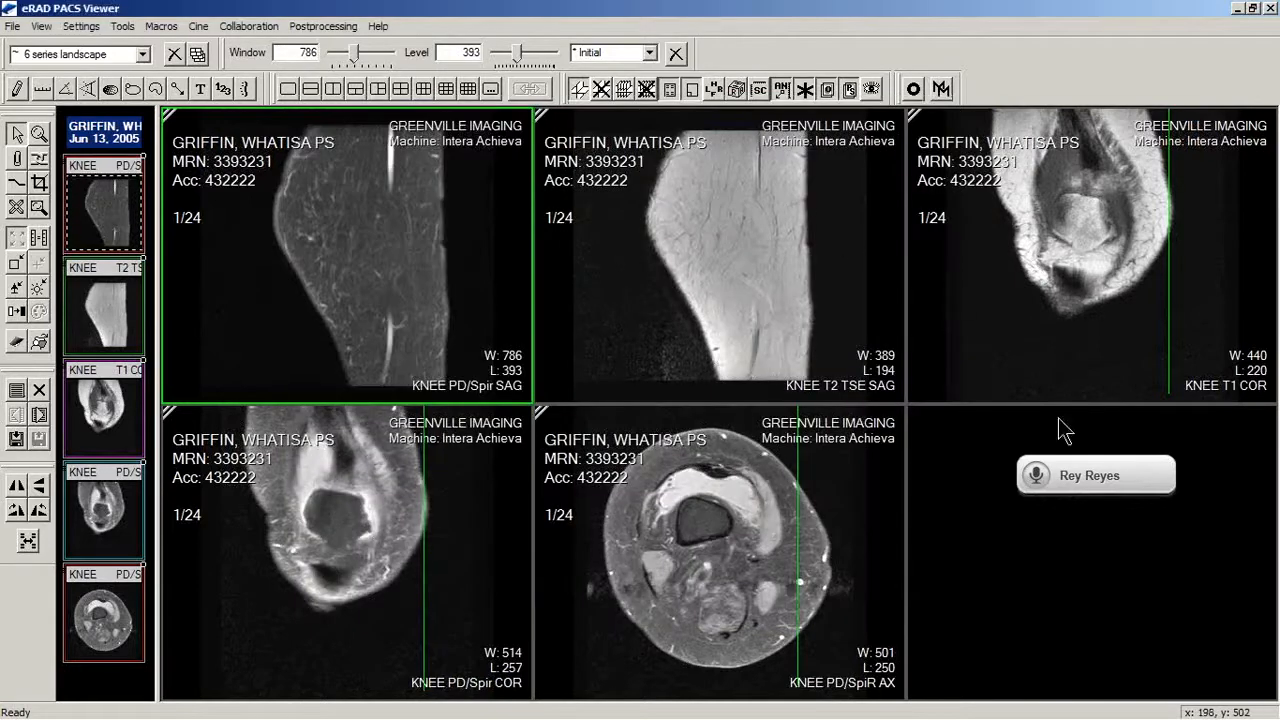
- Move the speech widget aside and open Tools > Microphone > Settings from its menu
left_click_drag(1080, 495, 968, 452)
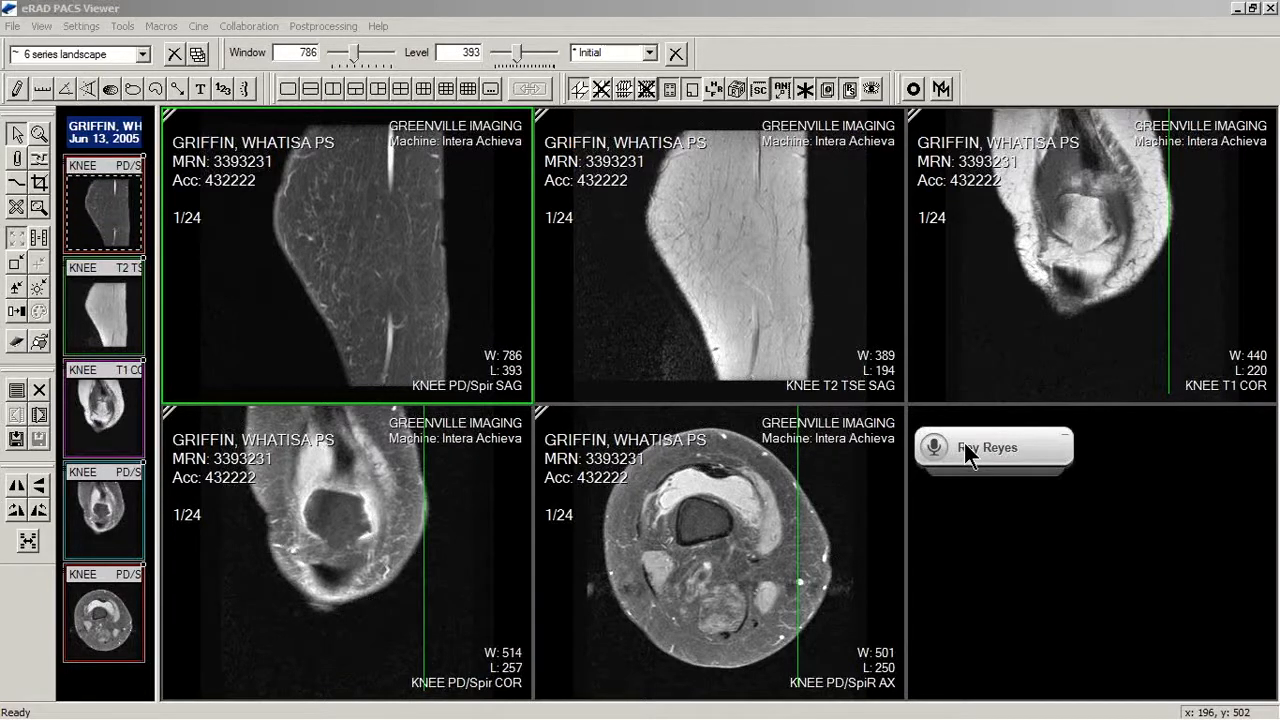
left_click(980, 452)
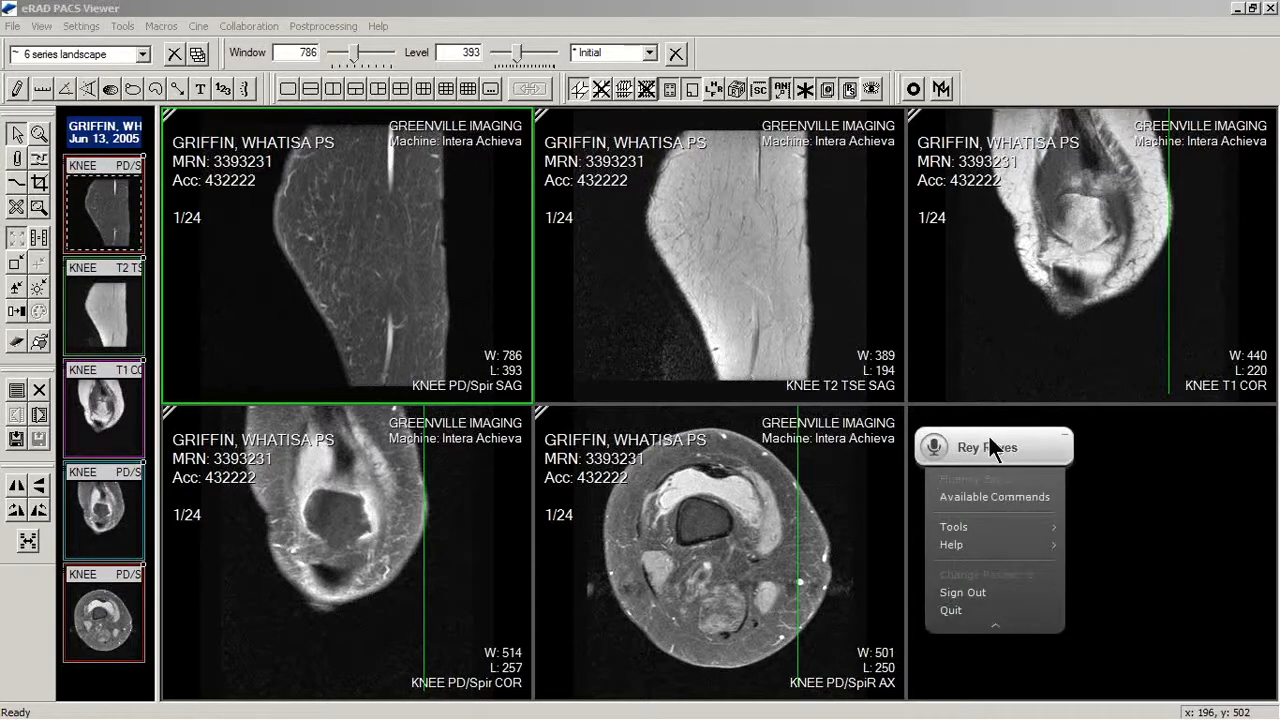
left_click(988, 437)
left_click(988, 446)
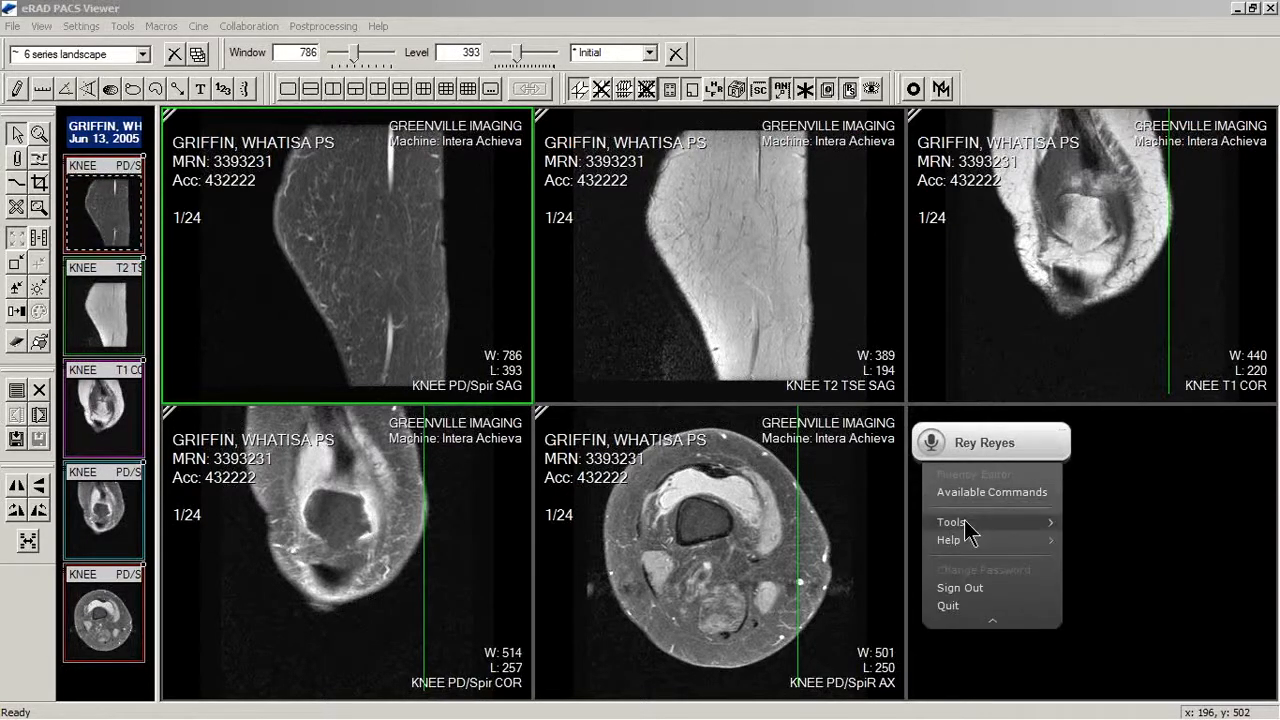
mouse_move(966, 524)
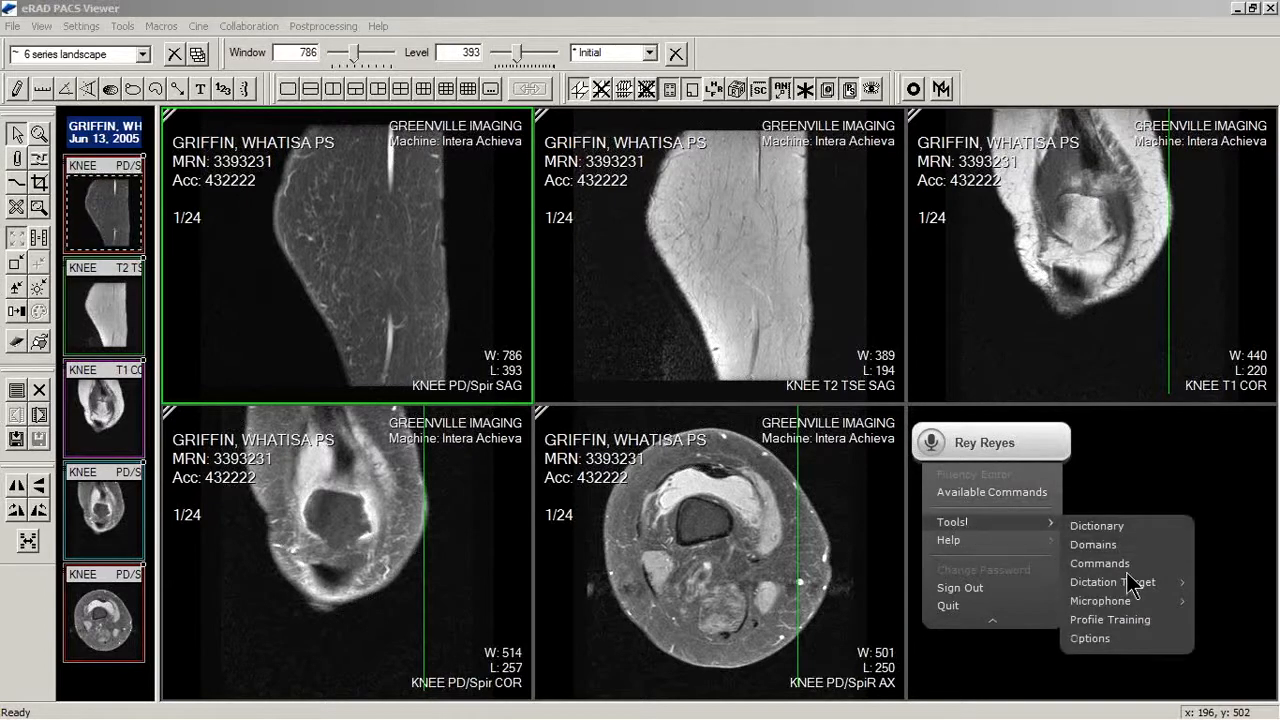
mouse_move(1120, 601)
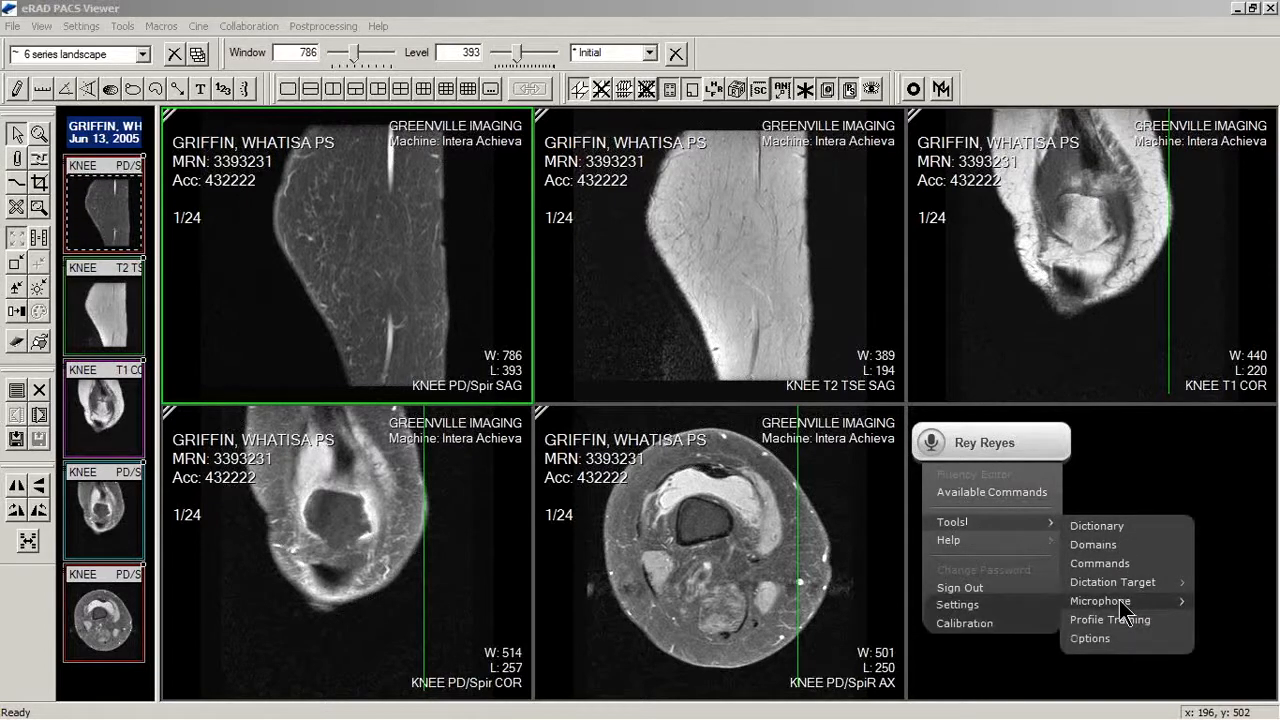
left_click(960, 606)
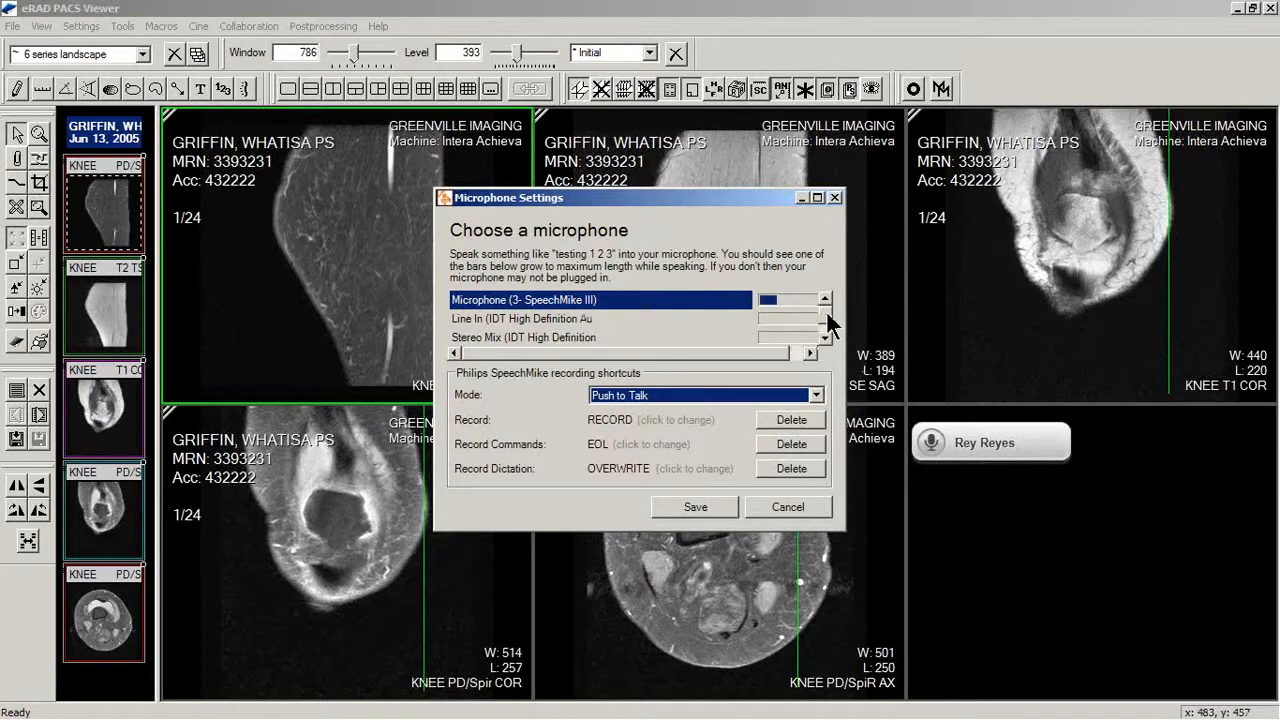
- Scroll the microphone list to the Logitech headset entry and back to SpeechMike III
mouse_move(827, 312)
left_mouse_down()
mouse_move(826, 323)
mouse_move(831, 312)
left_mouse_up()
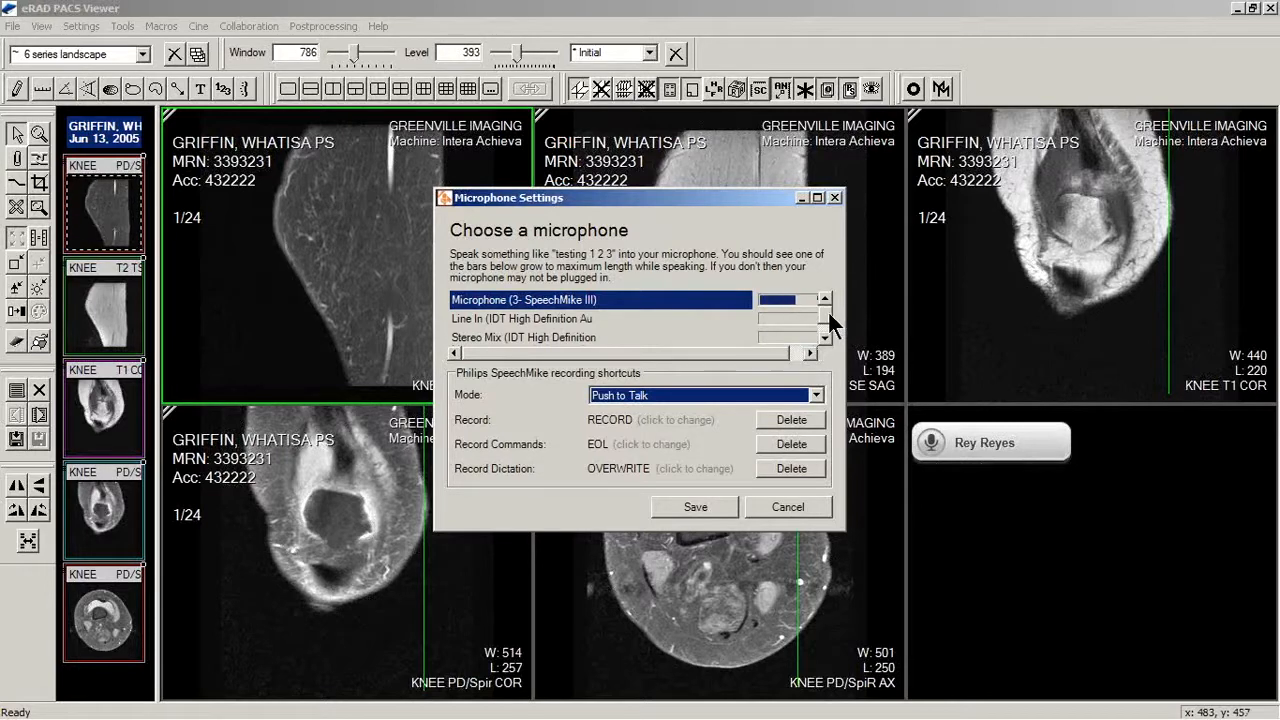
left_click(826, 325)
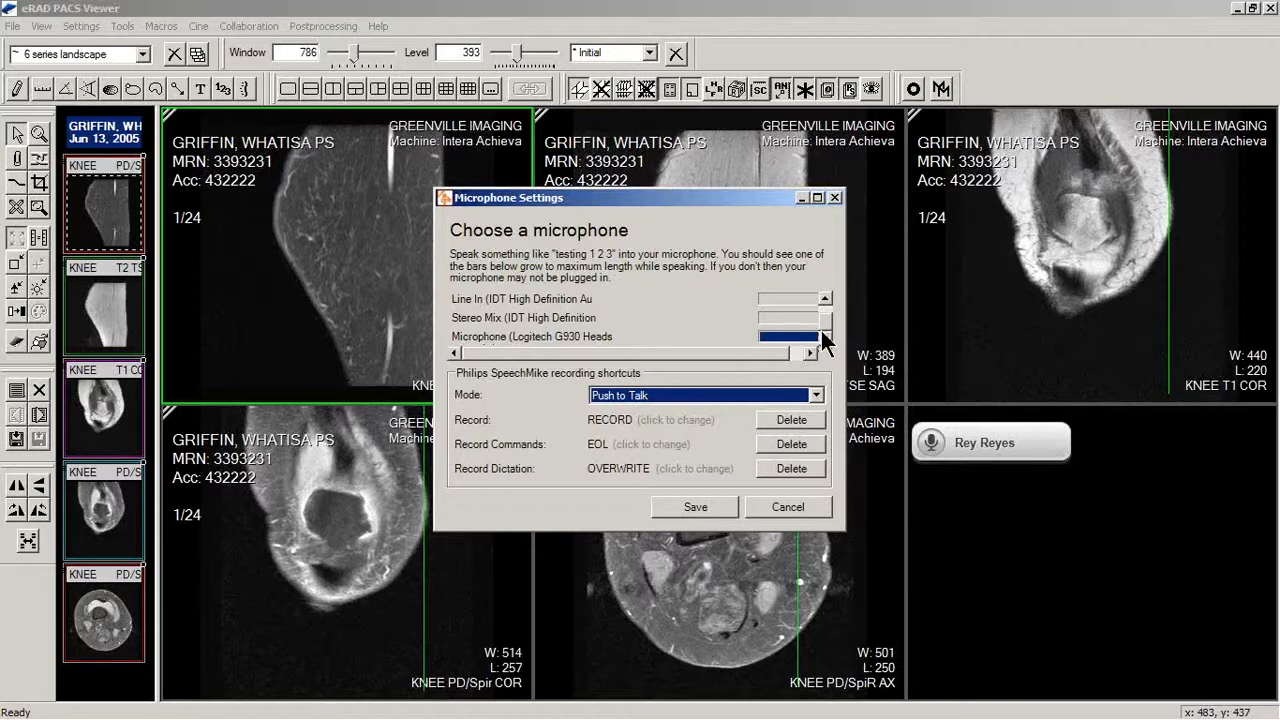
left_click(826, 299)
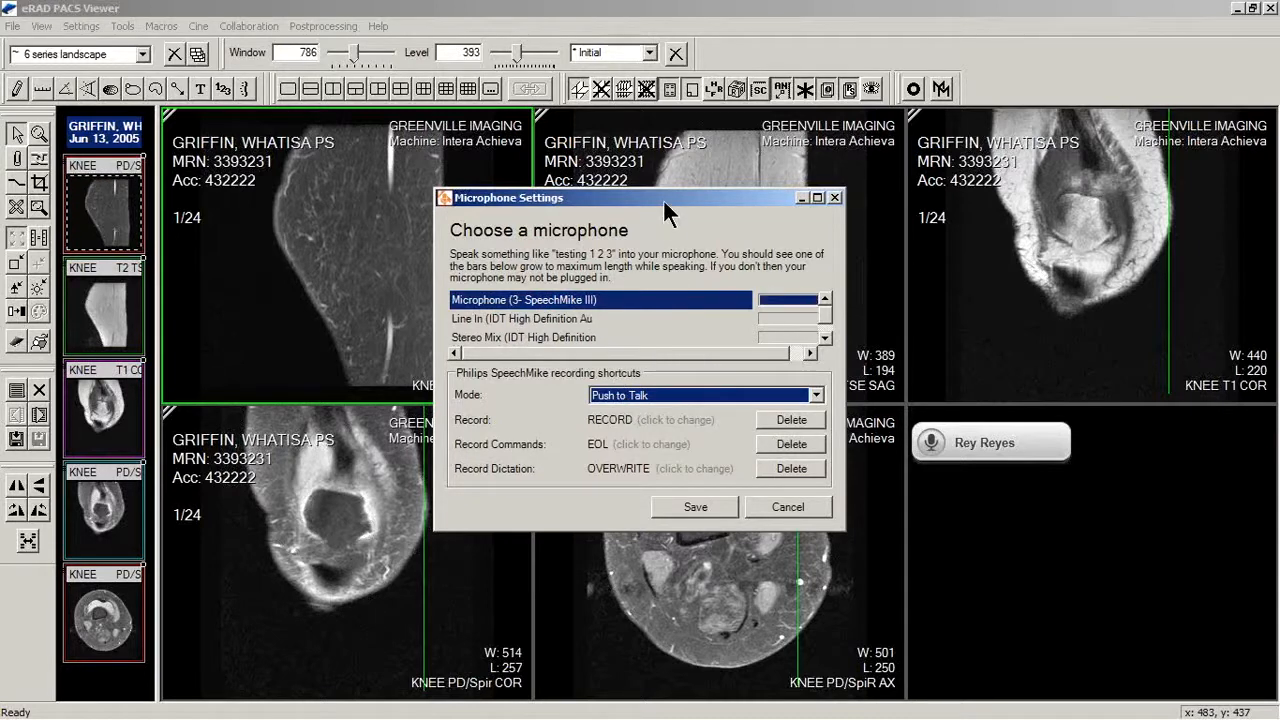
- Keep Push to Talk as the recording mode and cancel the Microphone Settings dialog
left_click_drag(663, 198, 658, 173)
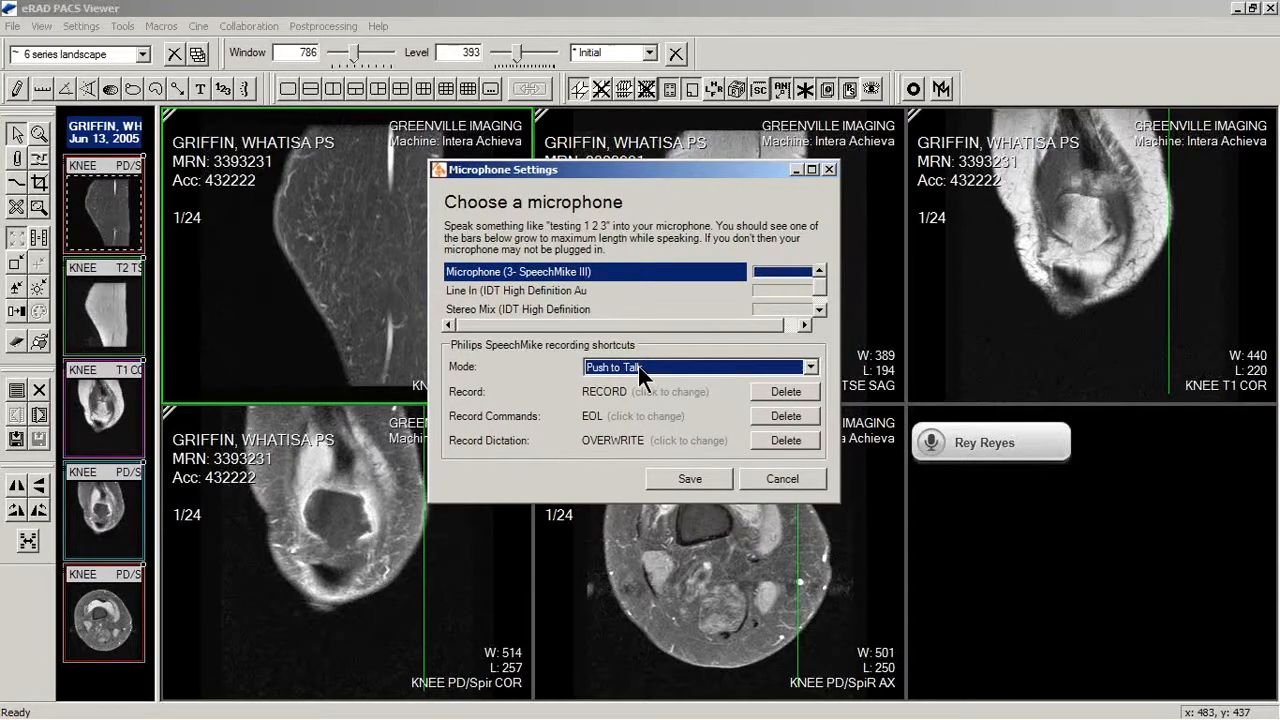
left_click(725, 367)
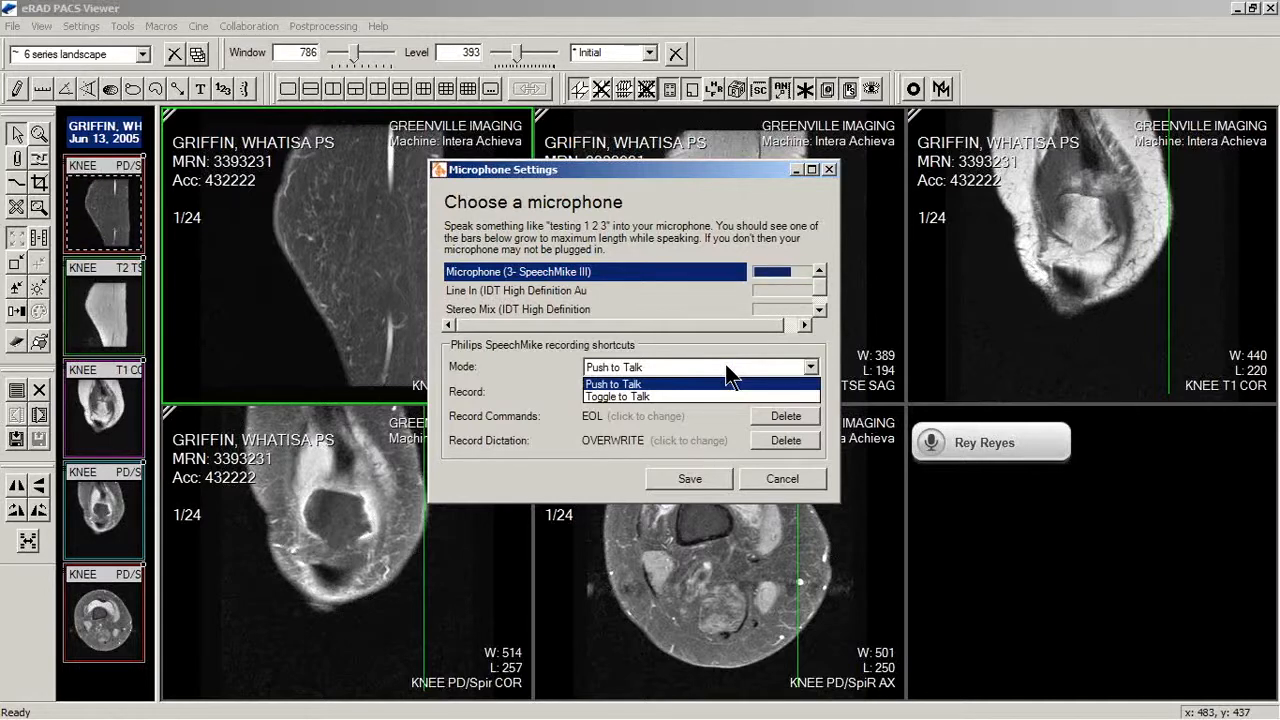
left_click(726, 367)
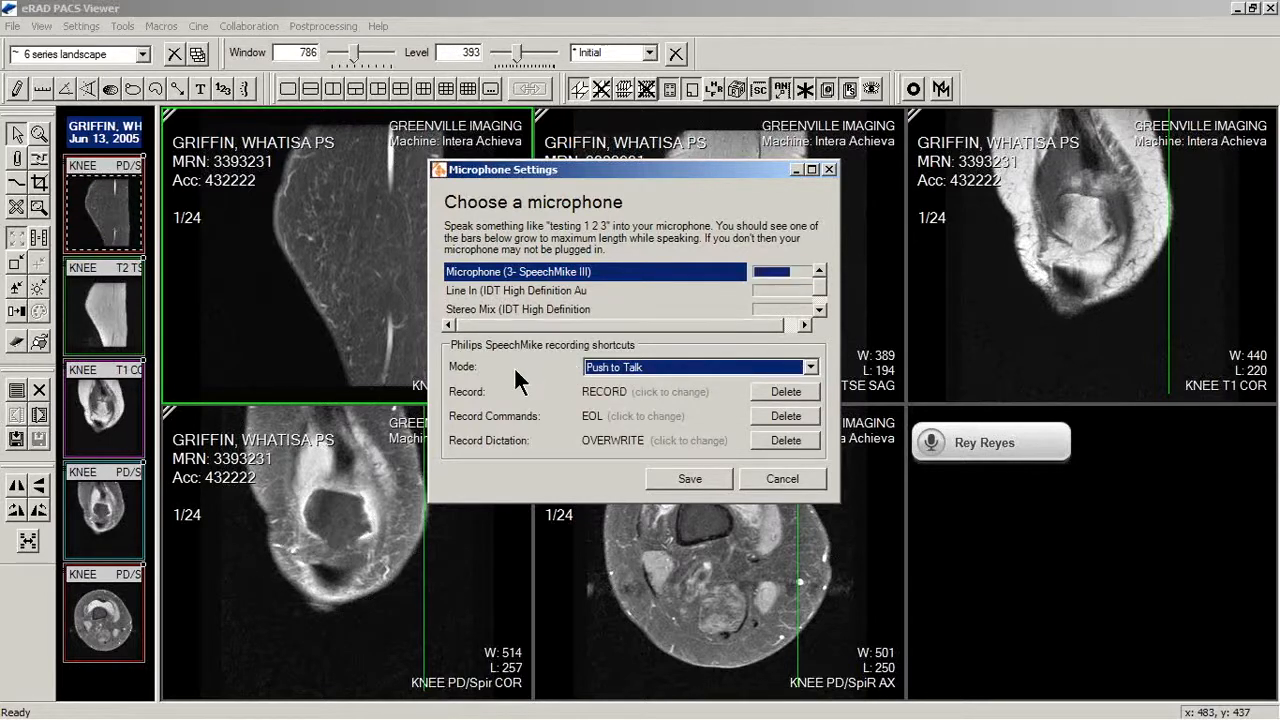
left_click(467, 394)
left_click(465, 419)
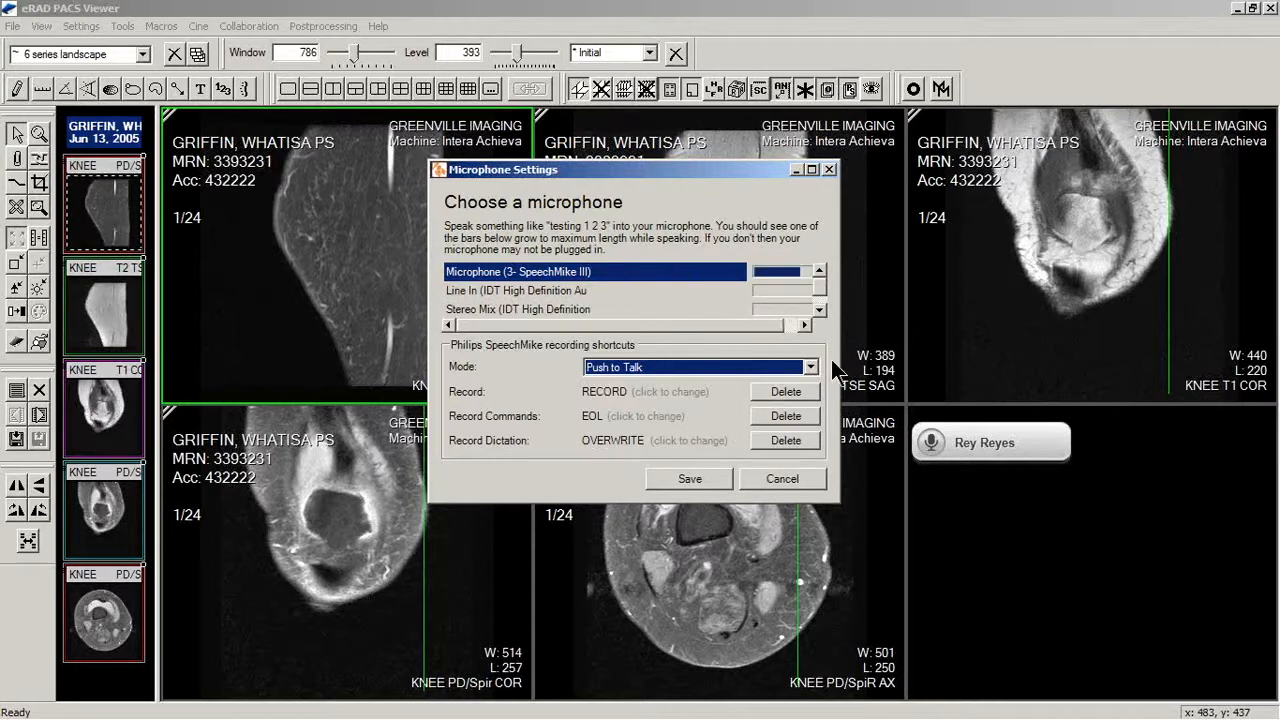
left_click(788, 480)
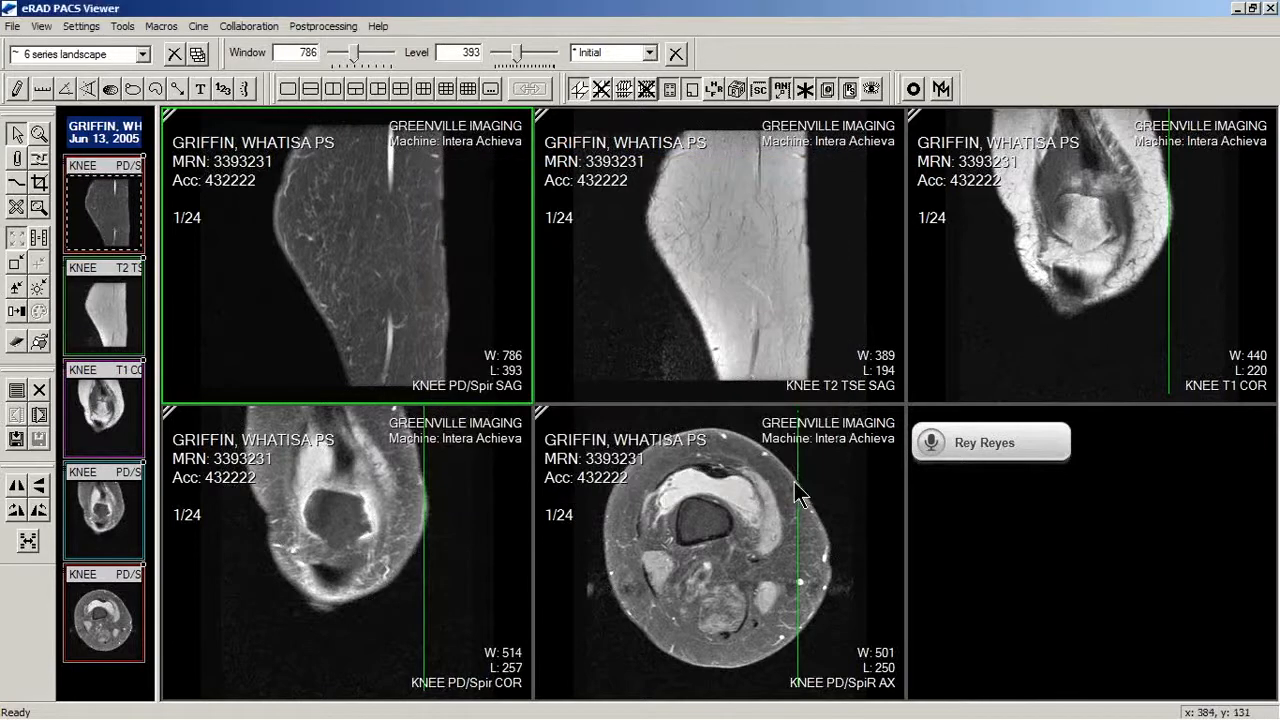
- Choose Calibration from the speech widget's menu to open Microphone Calibration
left_click(988, 447)
mouse_move(966, 530)
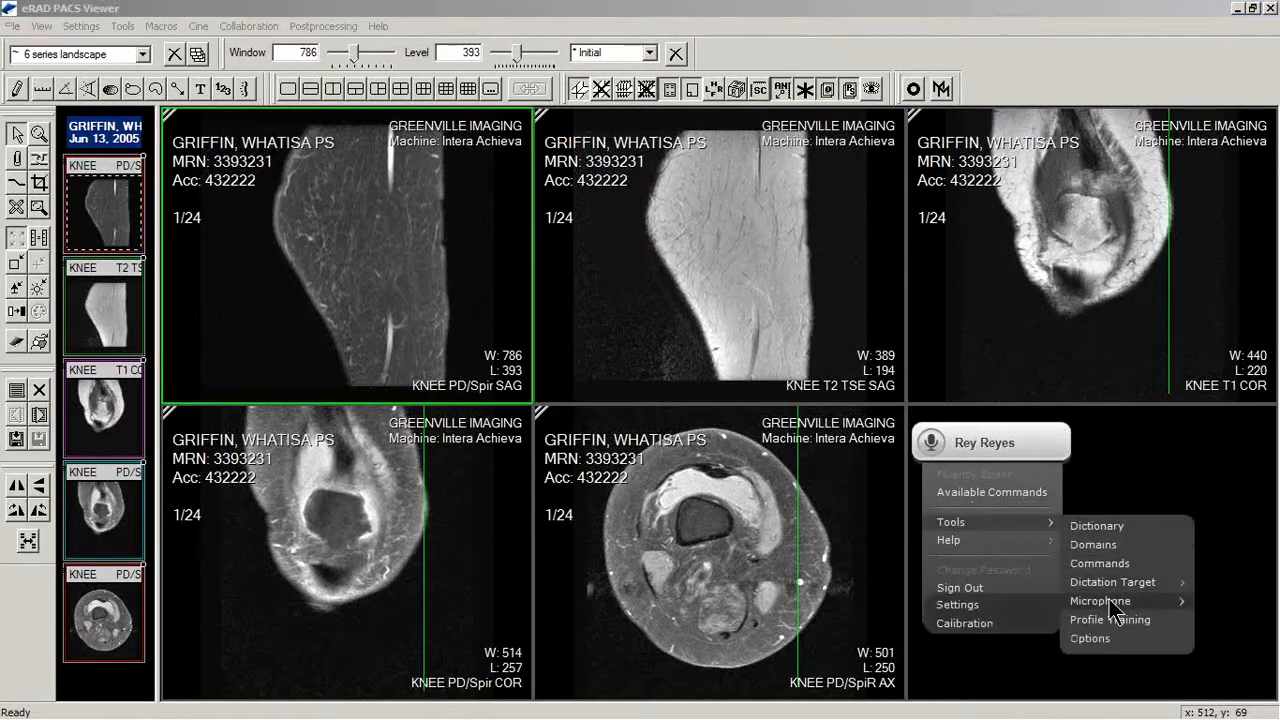
left_click(985, 624)
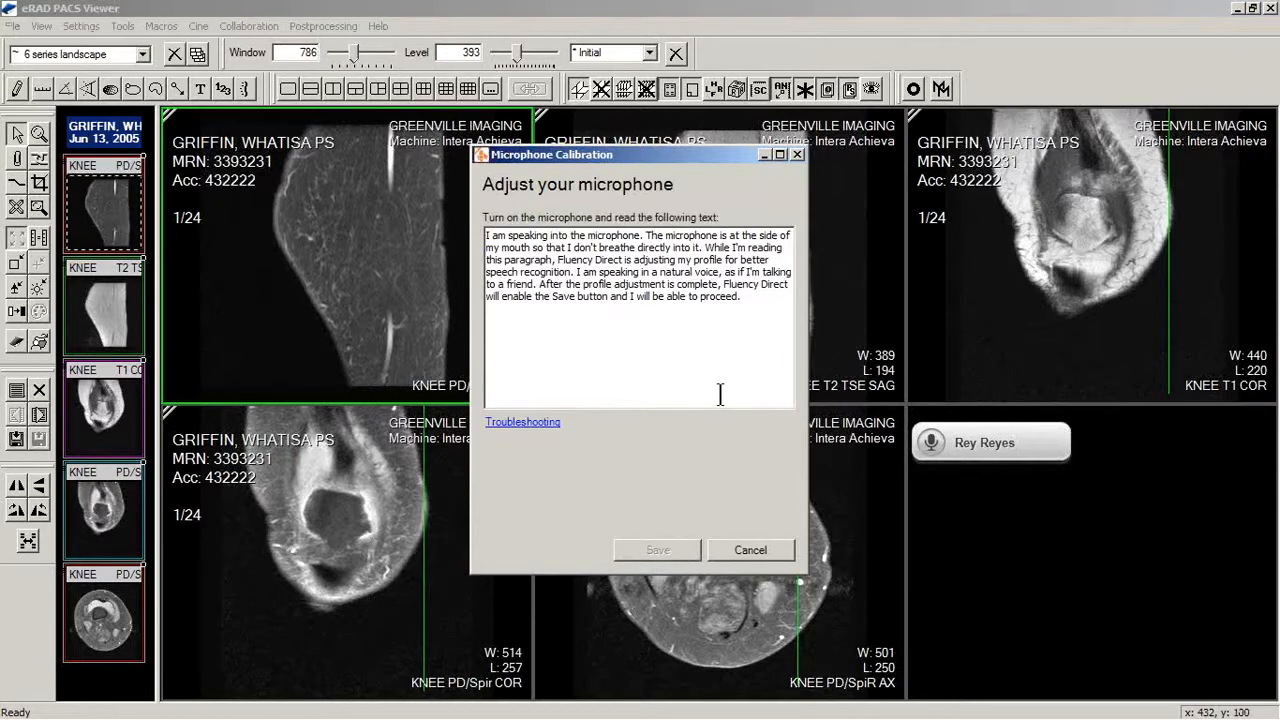
- Read the calibration paragraph aloud and save the microphone calibration
left_click_drag(655, 156, 652, 144)
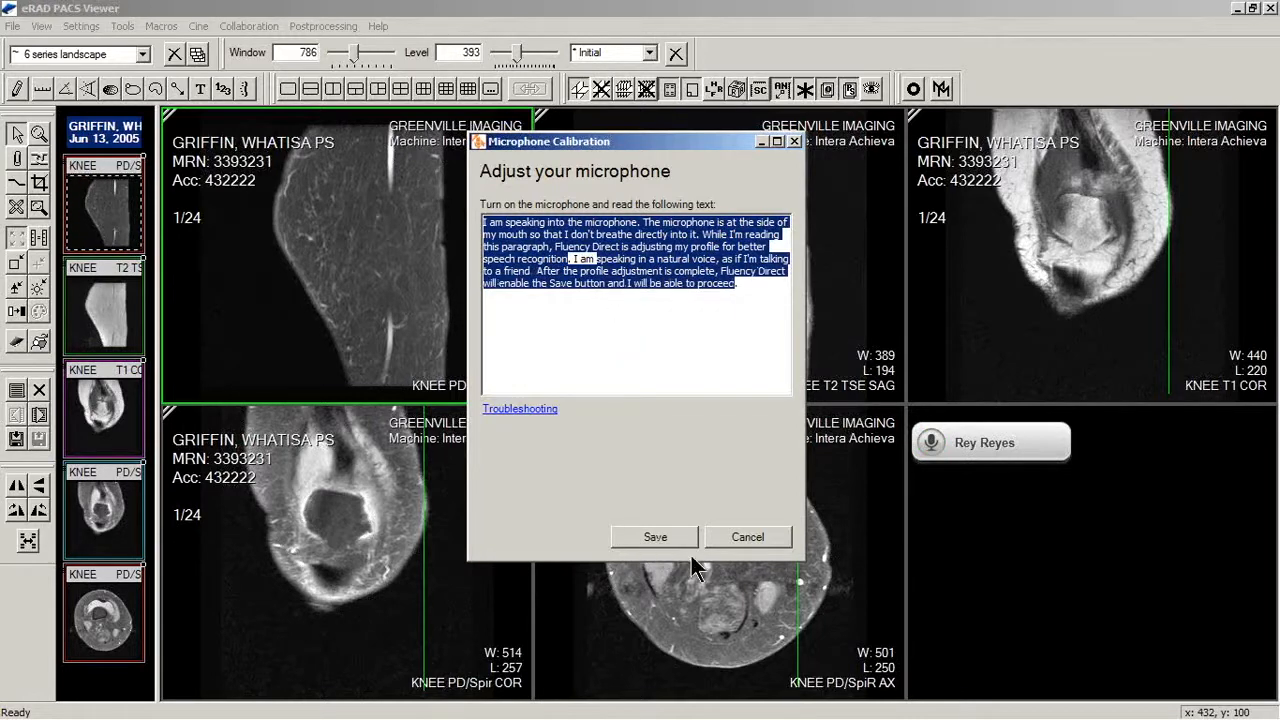
left_click(675, 530)
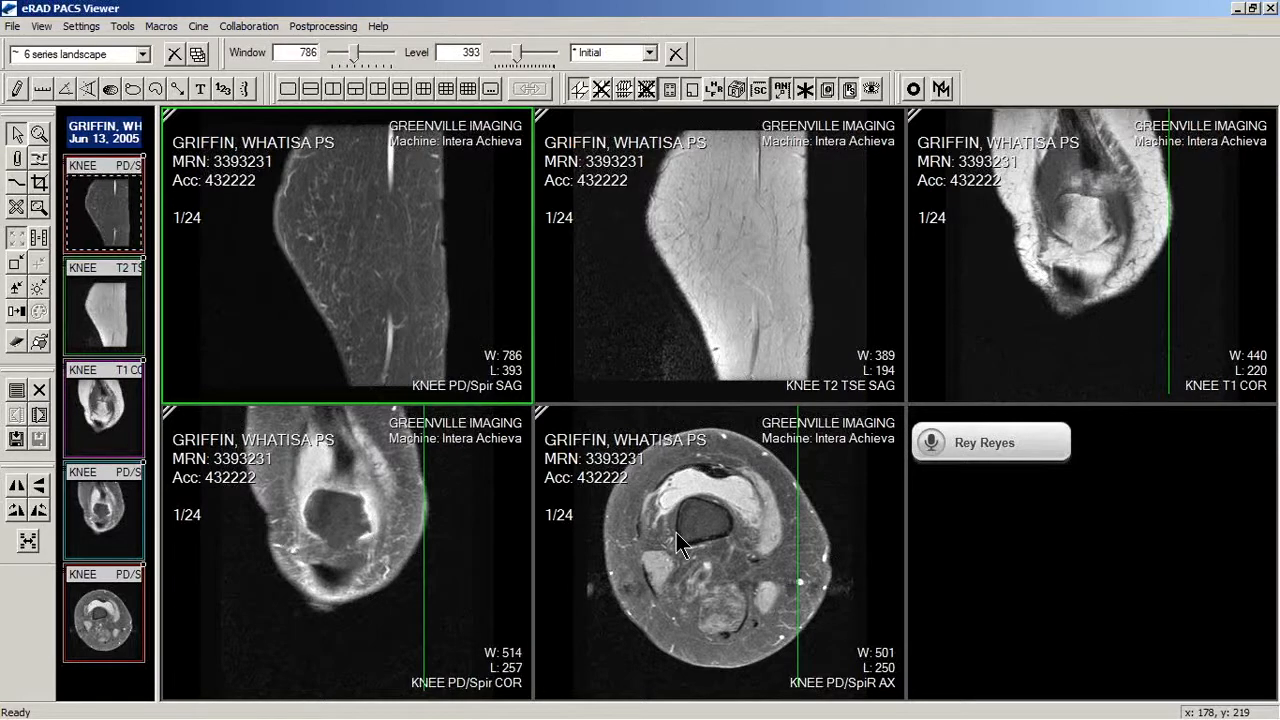
- Choose Tools > Profile Training from the speech widget's menu
mouse_move(983, 444)
left_mouse_down()
mouse_move(987, 500)
mouse_move(1010, 530)
mouse_move(1006, 440)
left_mouse_up()
left_click(994, 438)
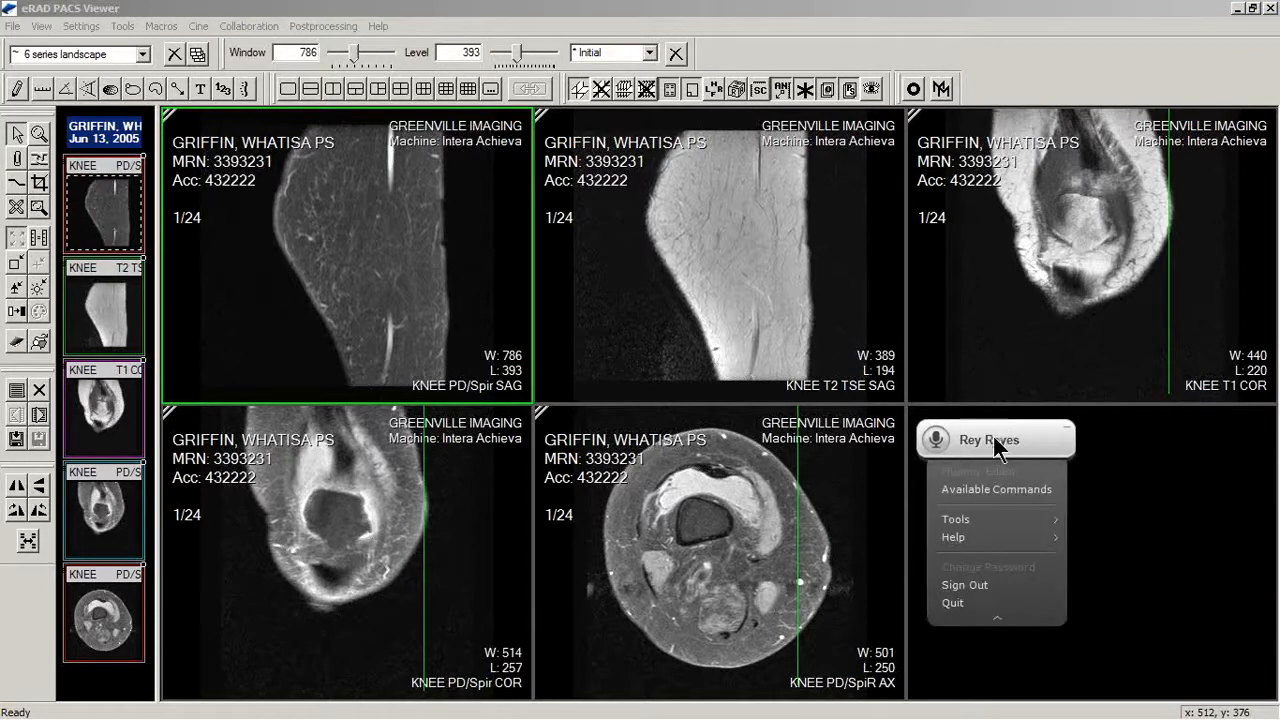
mouse_move(980, 520)
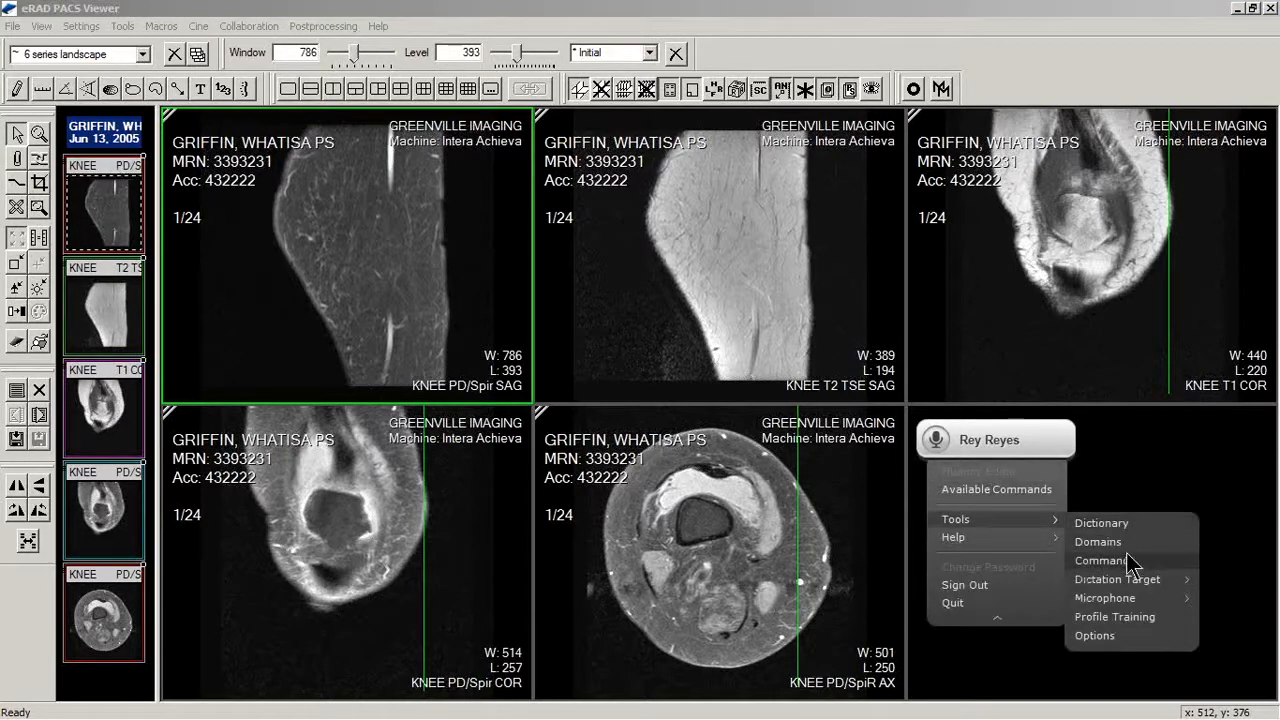
left_click(1118, 620)
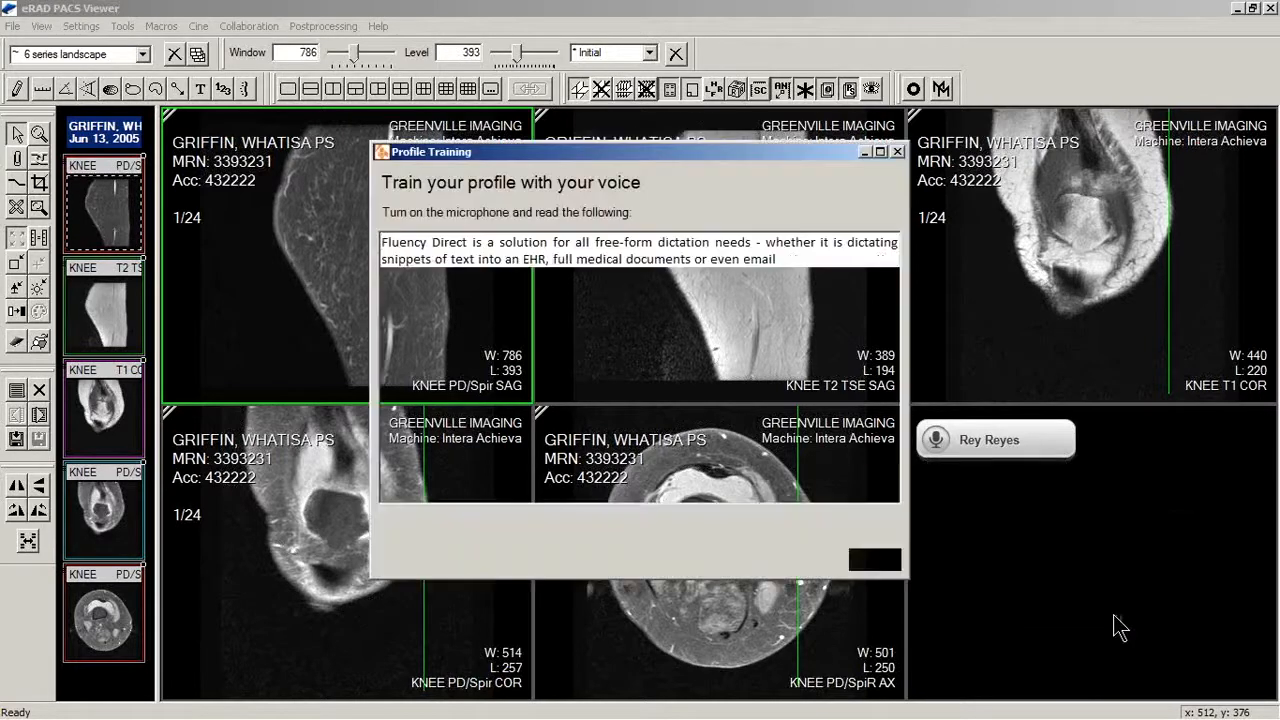
- Move the Profile Training window aside, then close it without training
left_click_drag(595, 157, 559, 159)
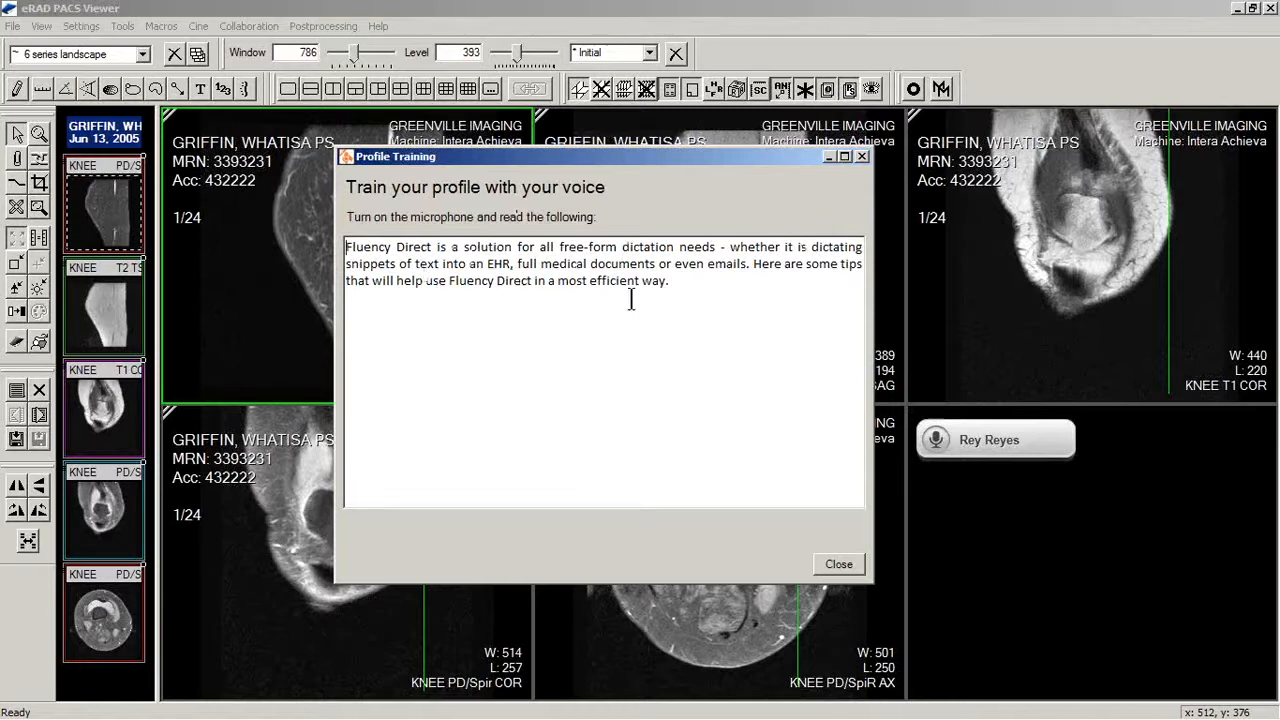
left_click(861, 157)
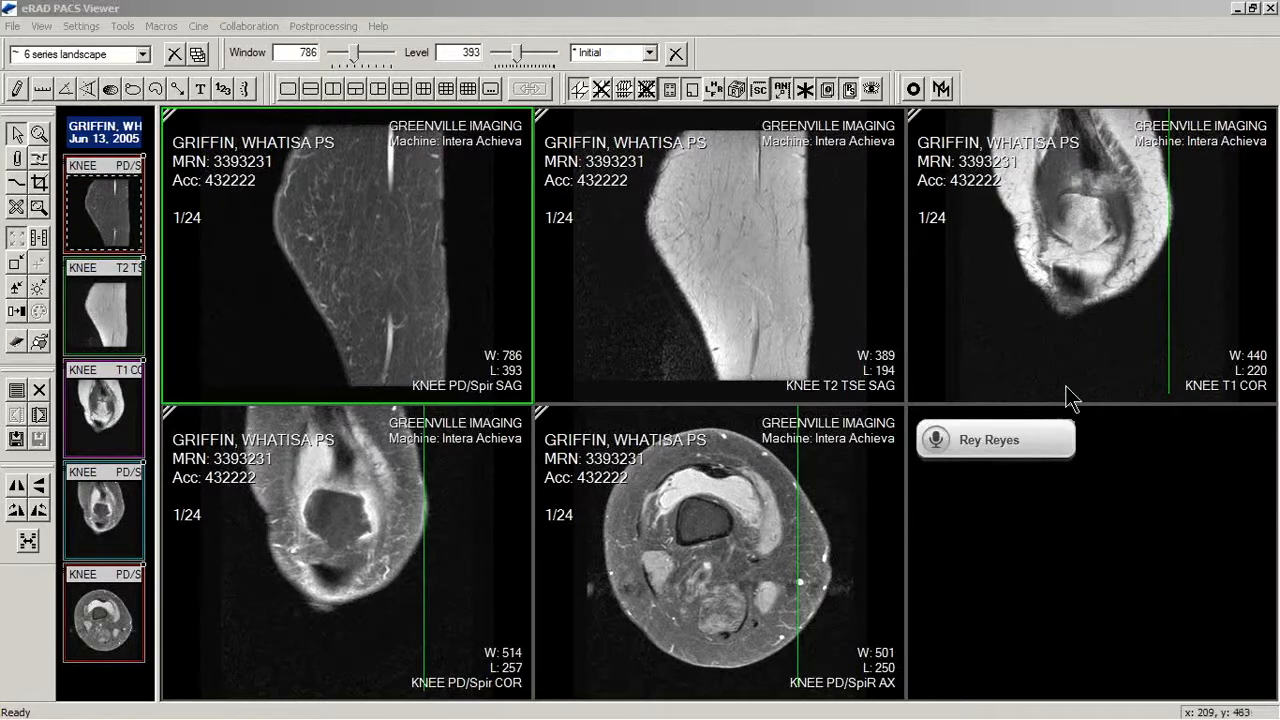
- Toggle the dictation microphone on and off, then make T2 TSE SAG the active series
left_click(935, 440)
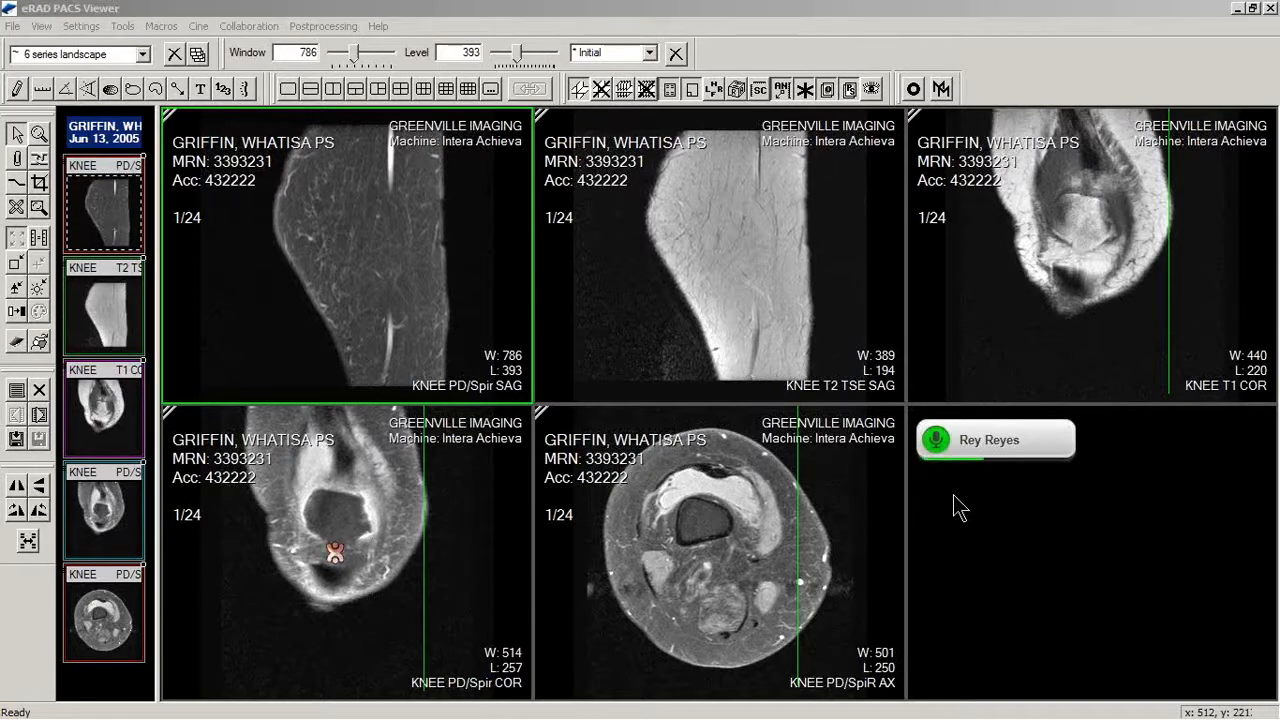
left_click(937, 443)
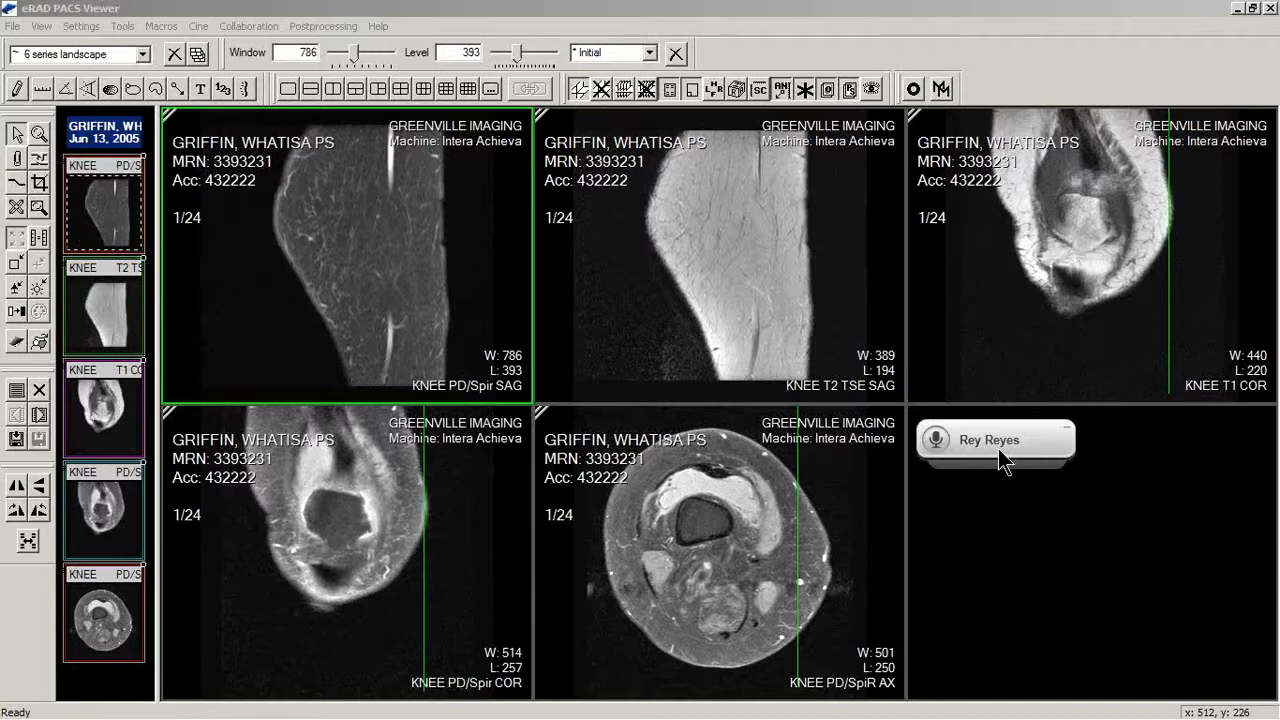
mouse_move(1000, 451)
left_mouse_down()
mouse_move(1006, 477)
mouse_move(996, 452)
left_mouse_up()
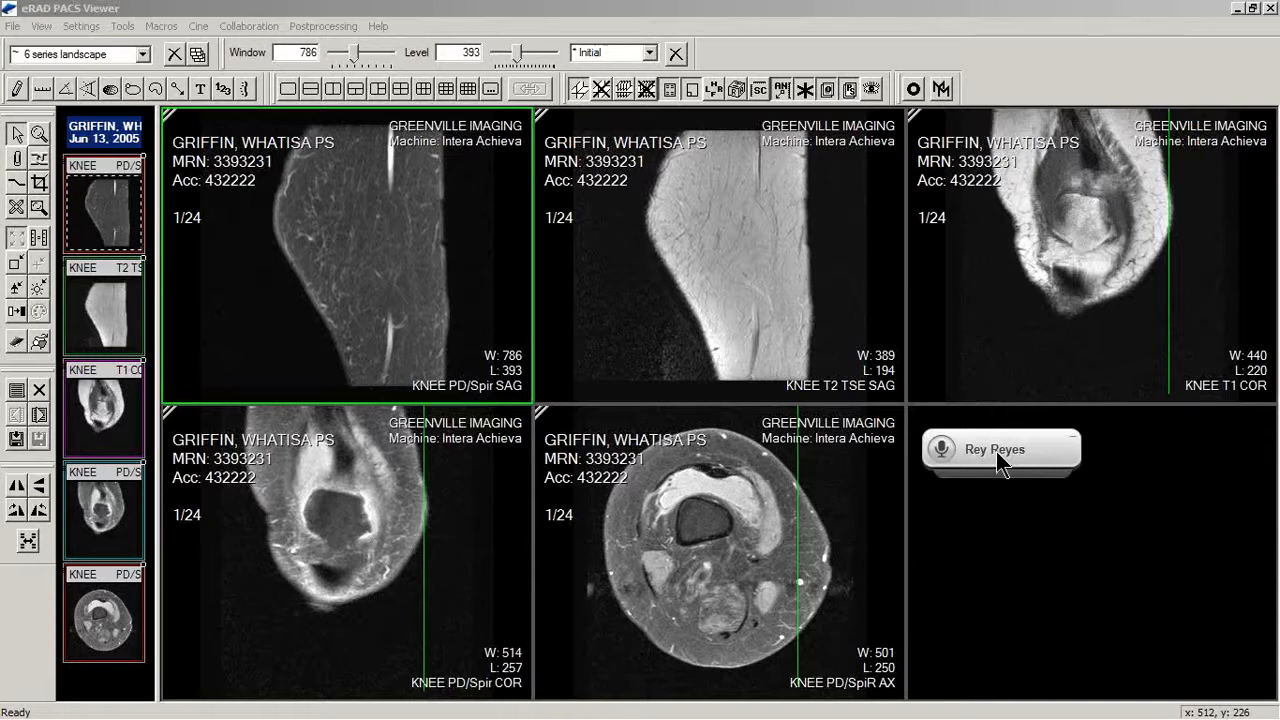
left_click(648, 336)
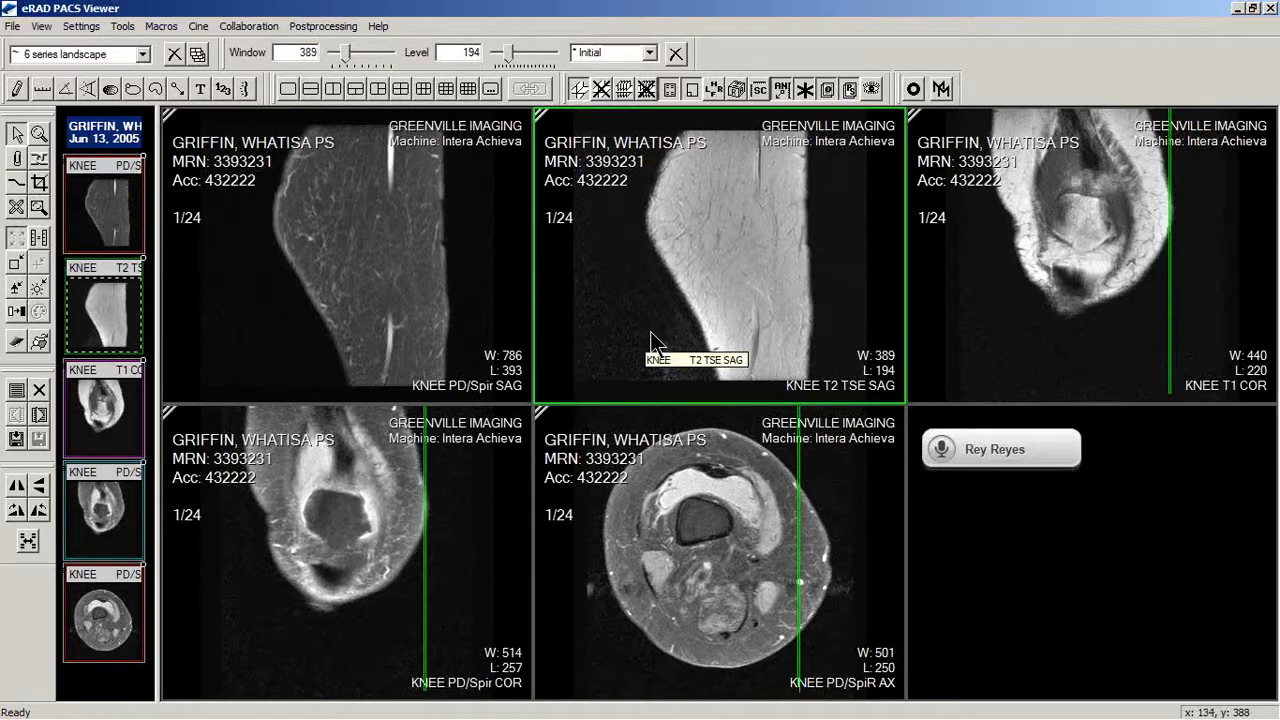
- Open the MR R KNEE report with R, move and enlarge it, and raise the dictation widget
key("r")
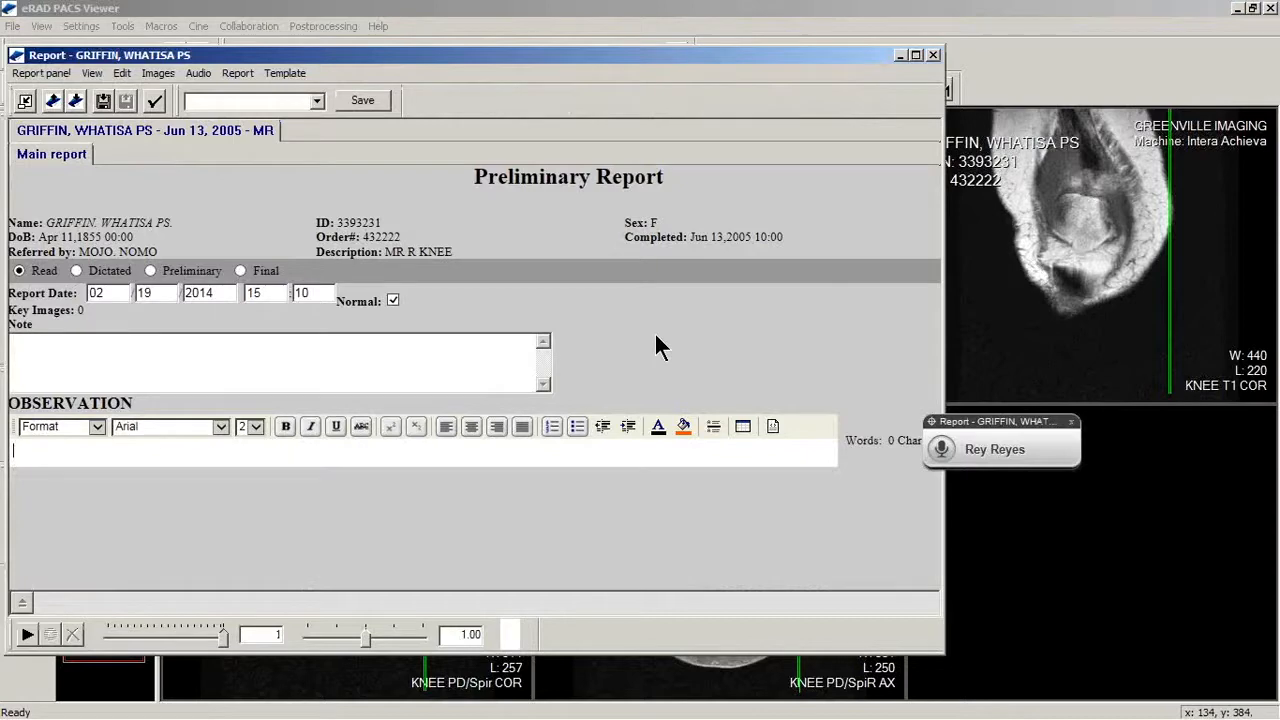
left_click_drag(651, 58, 811, 45)
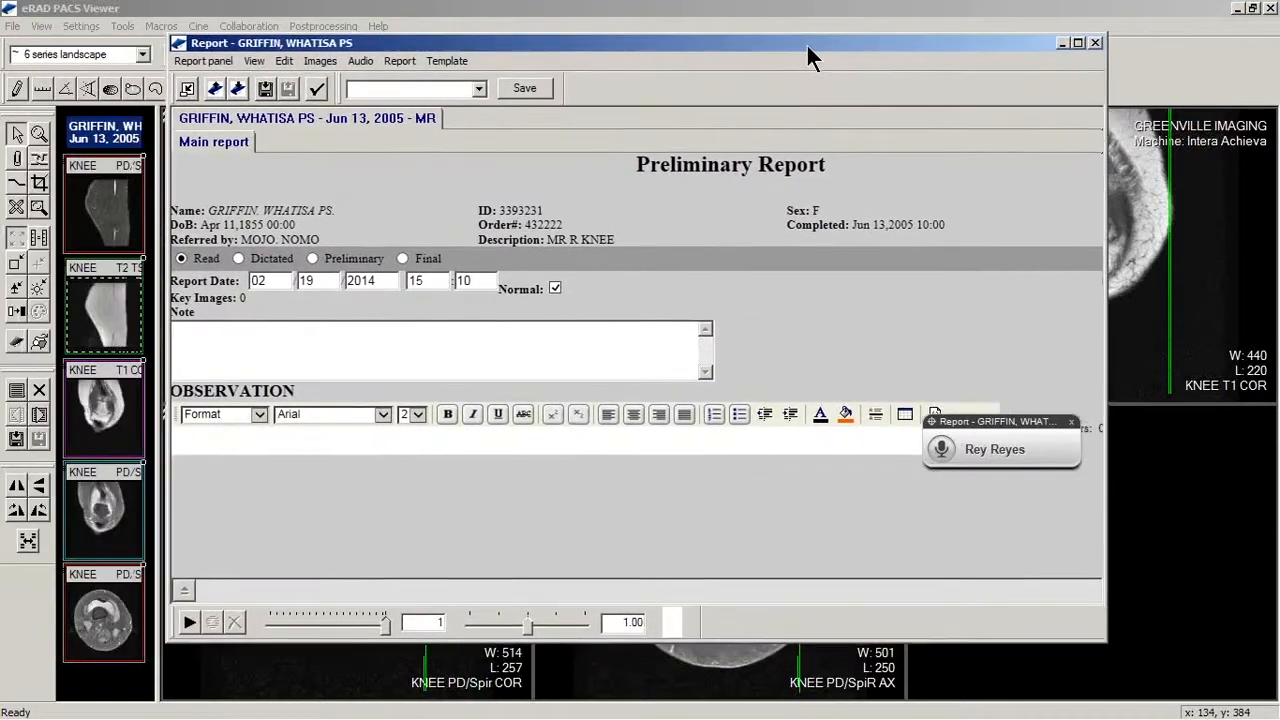
left_click_drag(172, 33, 166, 7)
left_click_drag(343, 641, 334, 712)
left_click_drag(989, 423, 996, 75)
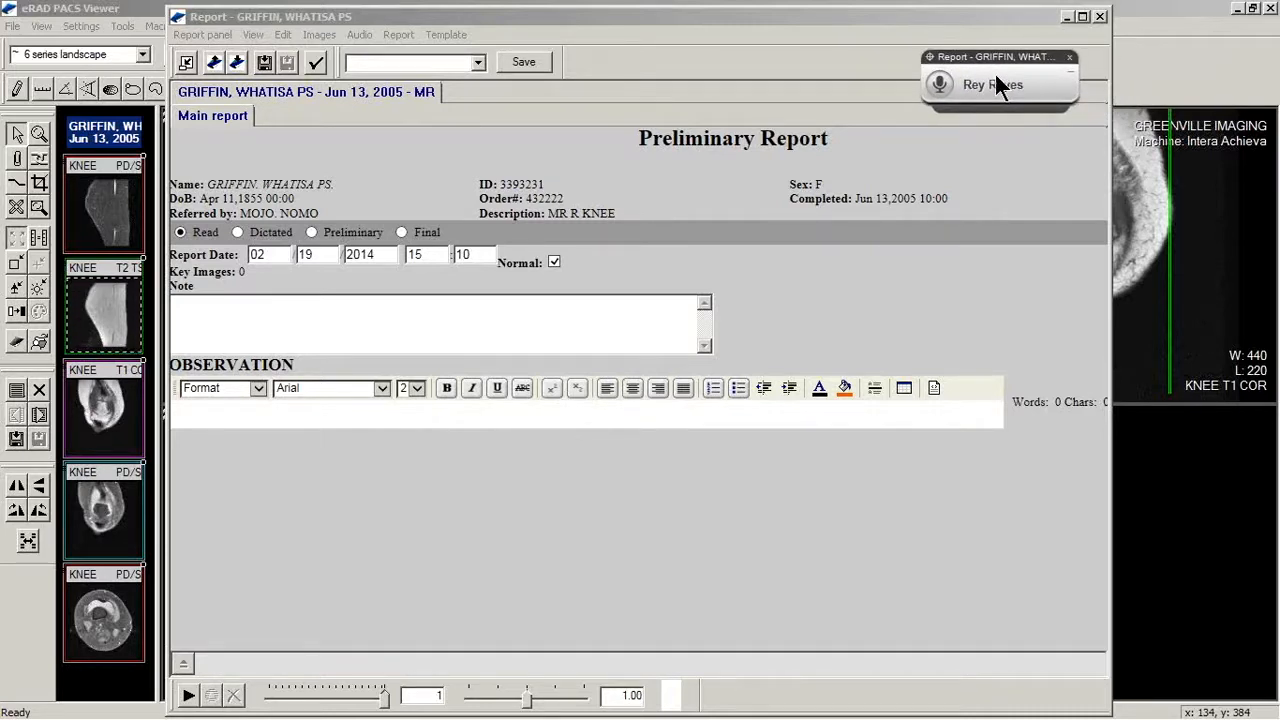
- Park the dictation widget beside the Note box and click into the Observation editor
left_click_drag(996, 74, 1219, 86)
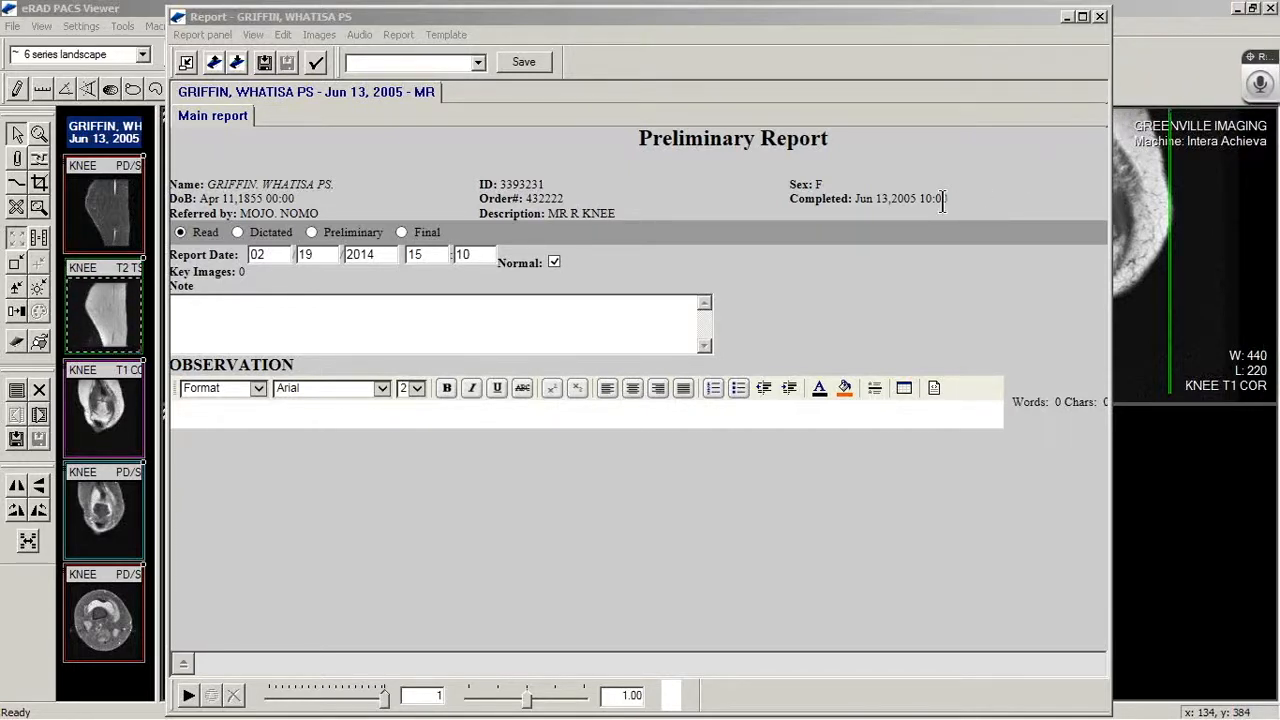
mouse_move(1250, 85)
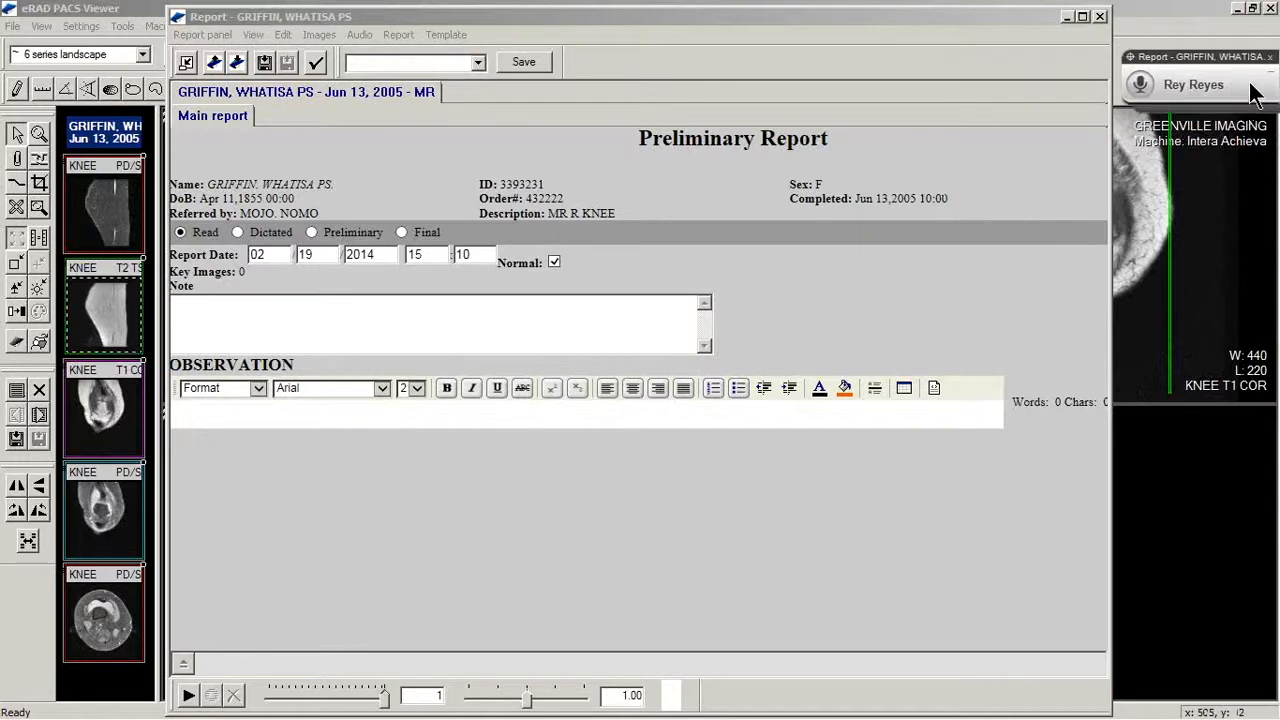
left_click_drag(1239, 85, 1045, 90)
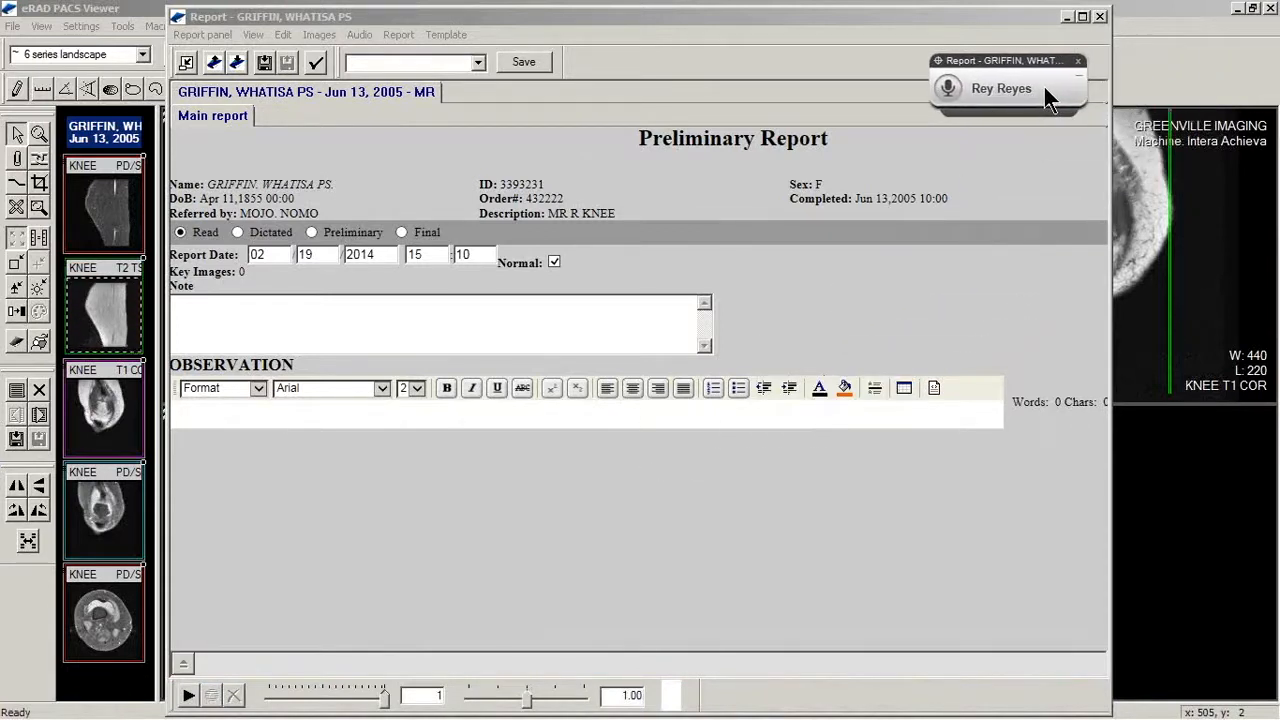
left_click_drag(1041, 84, 812, 319)
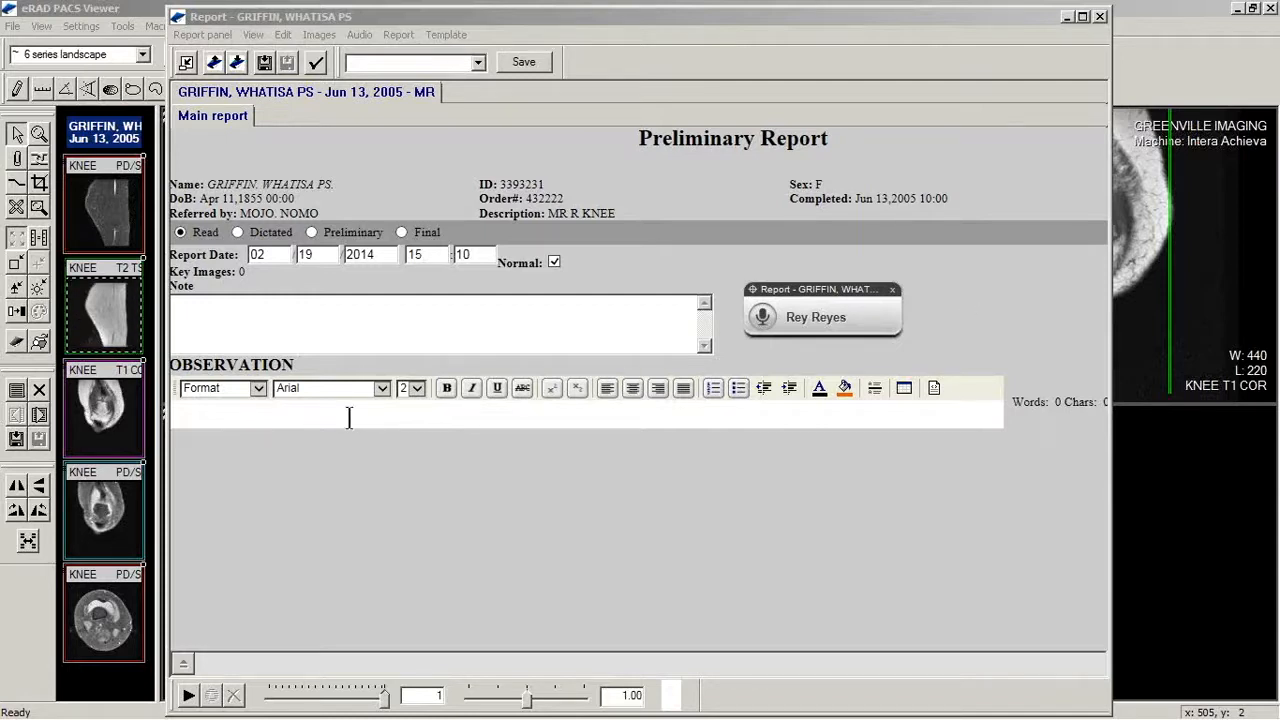
left_click(349, 417)
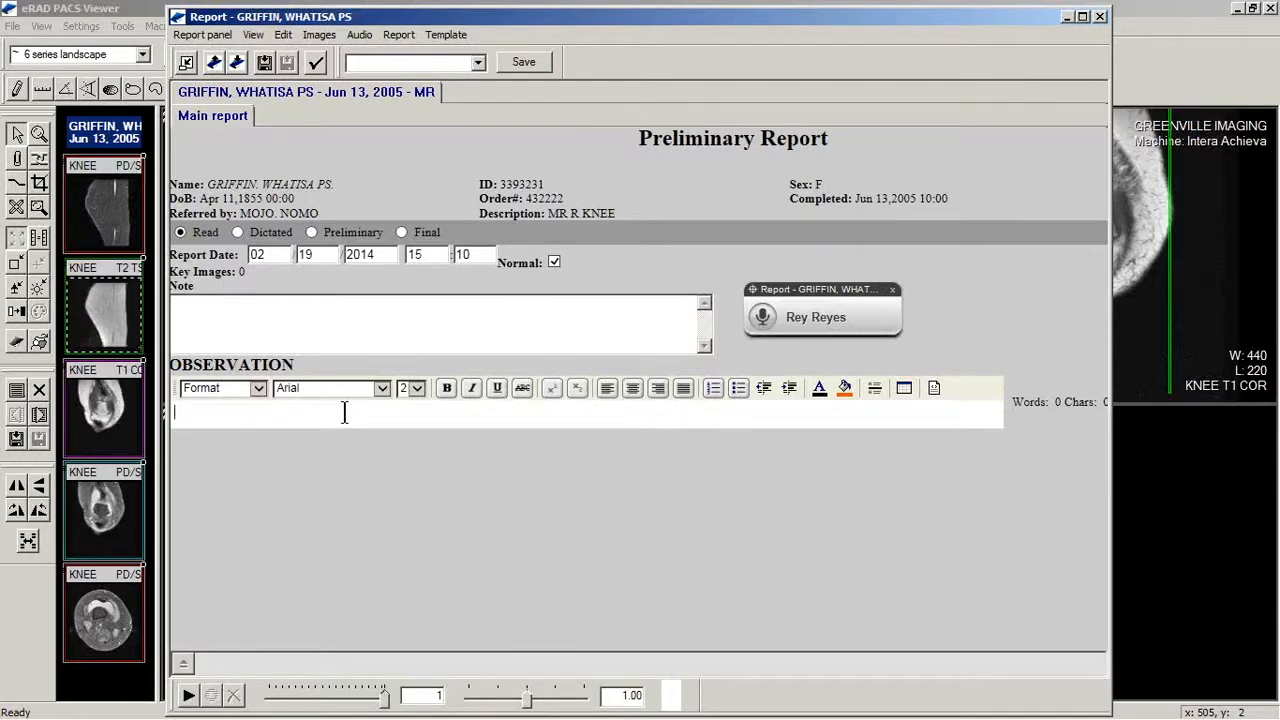
- Press F4 to start dictating the exam, history, technique and comparison lines
key("F4")
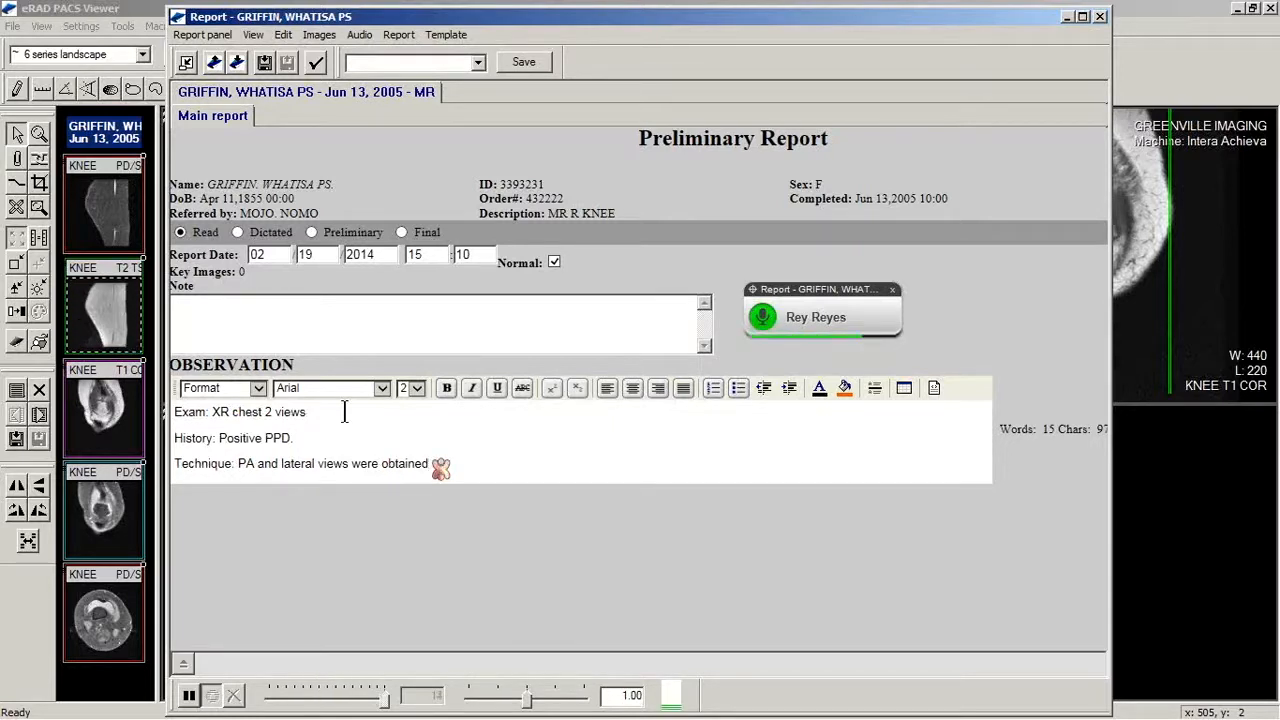
- Resume dictation and dictate the Findings and an Impression: questionable left upper lobe nodule, no acute infiltrates
key("F4")
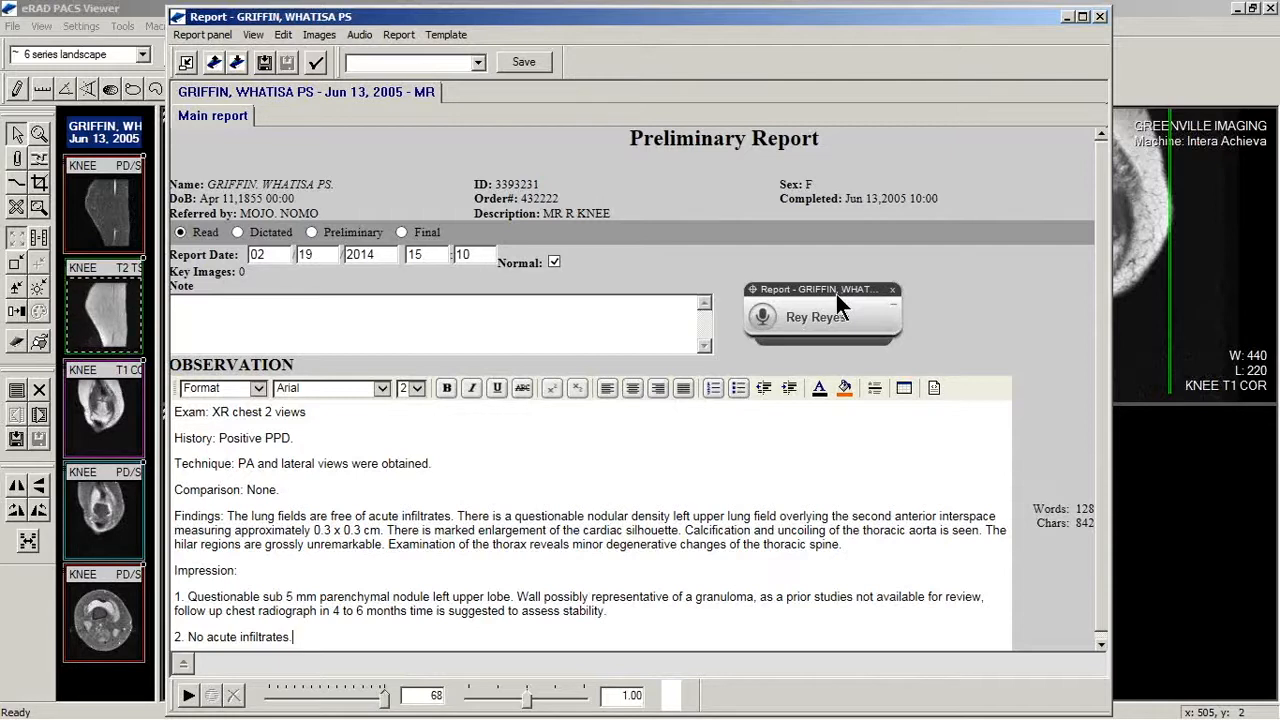
left_click_drag(836, 294, 825, 299)
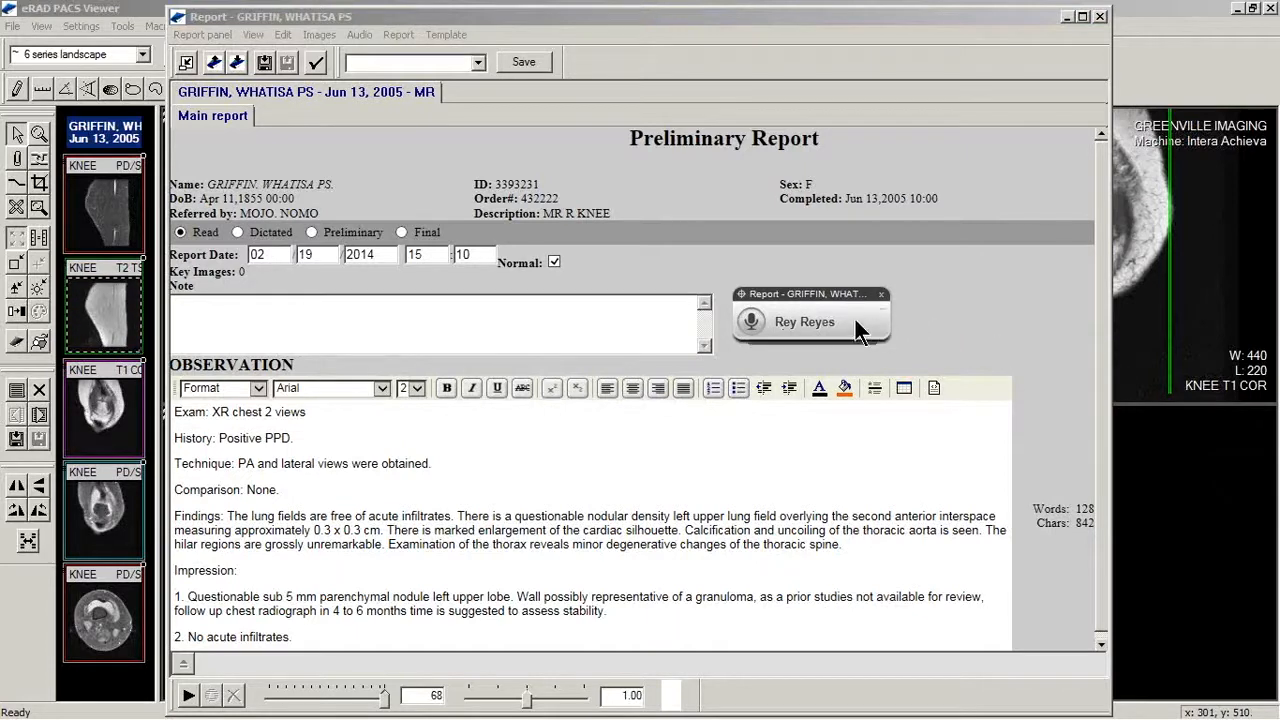
left_click_drag(855, 321, 846, 305)
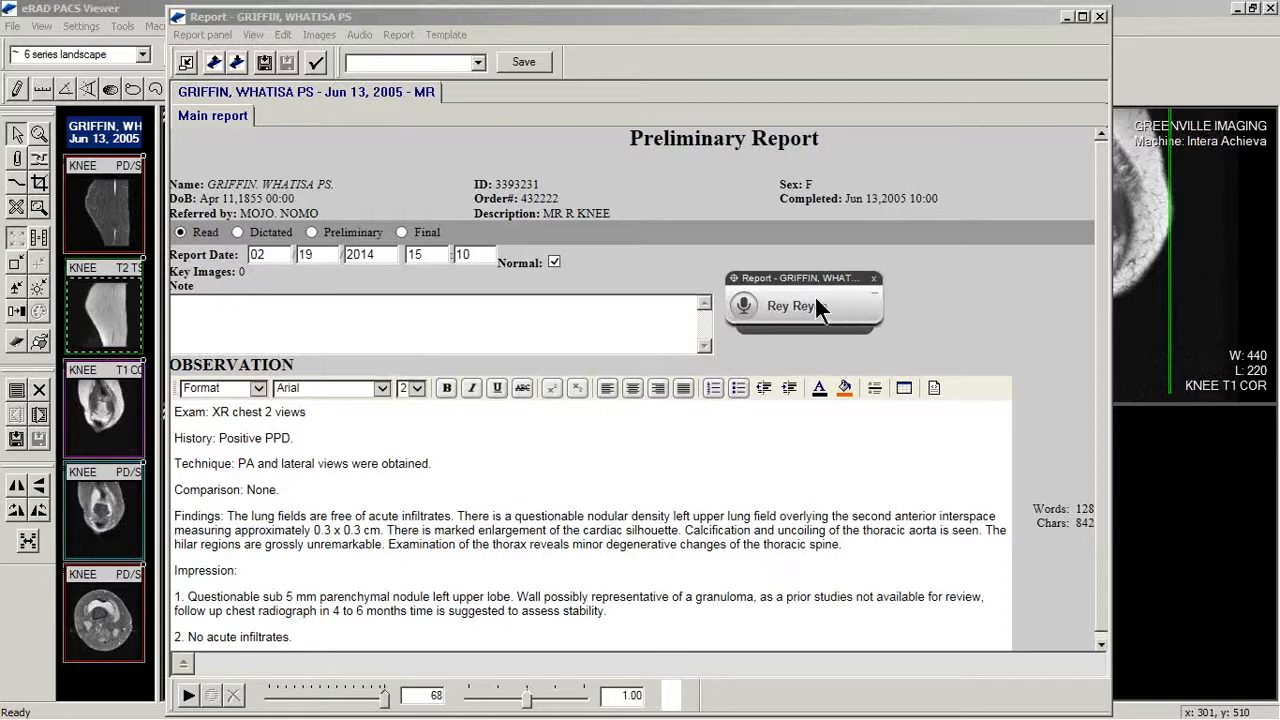
left_click_drag(812, 306, 824, 310)
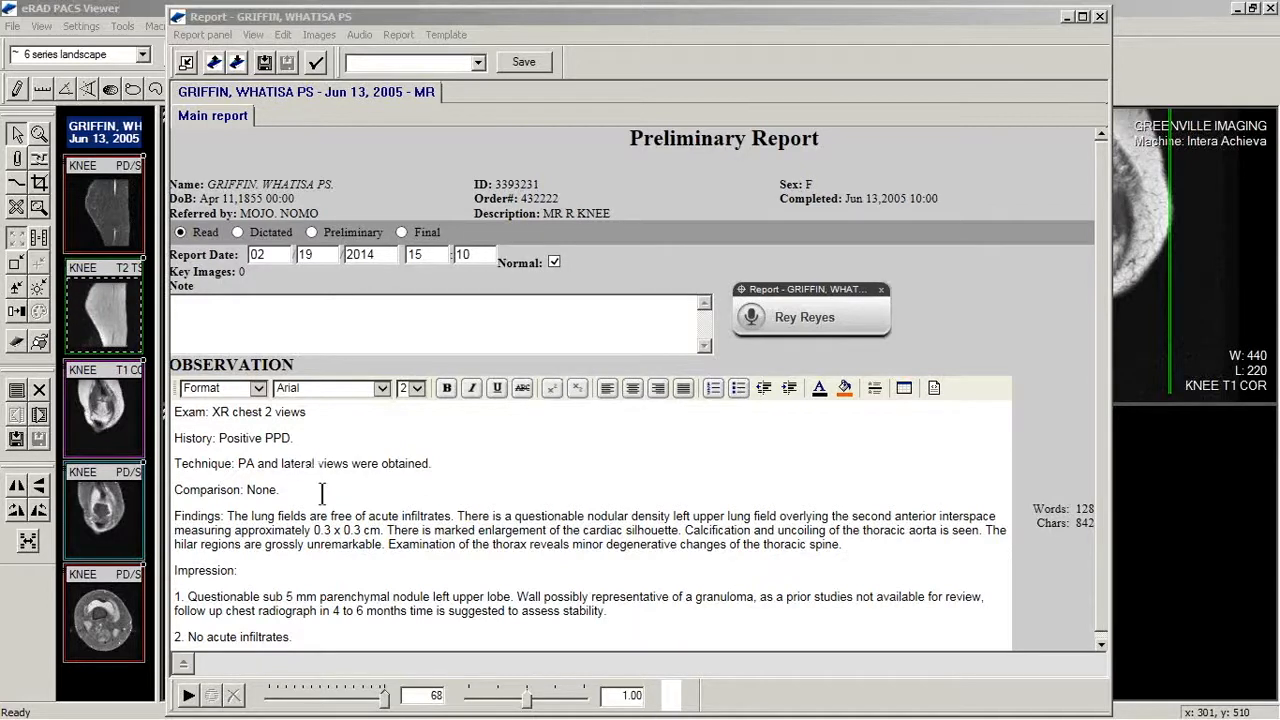
- Add a closing period after 'Comparison: None'
left_click(290, 439)
left_click(321, 636)
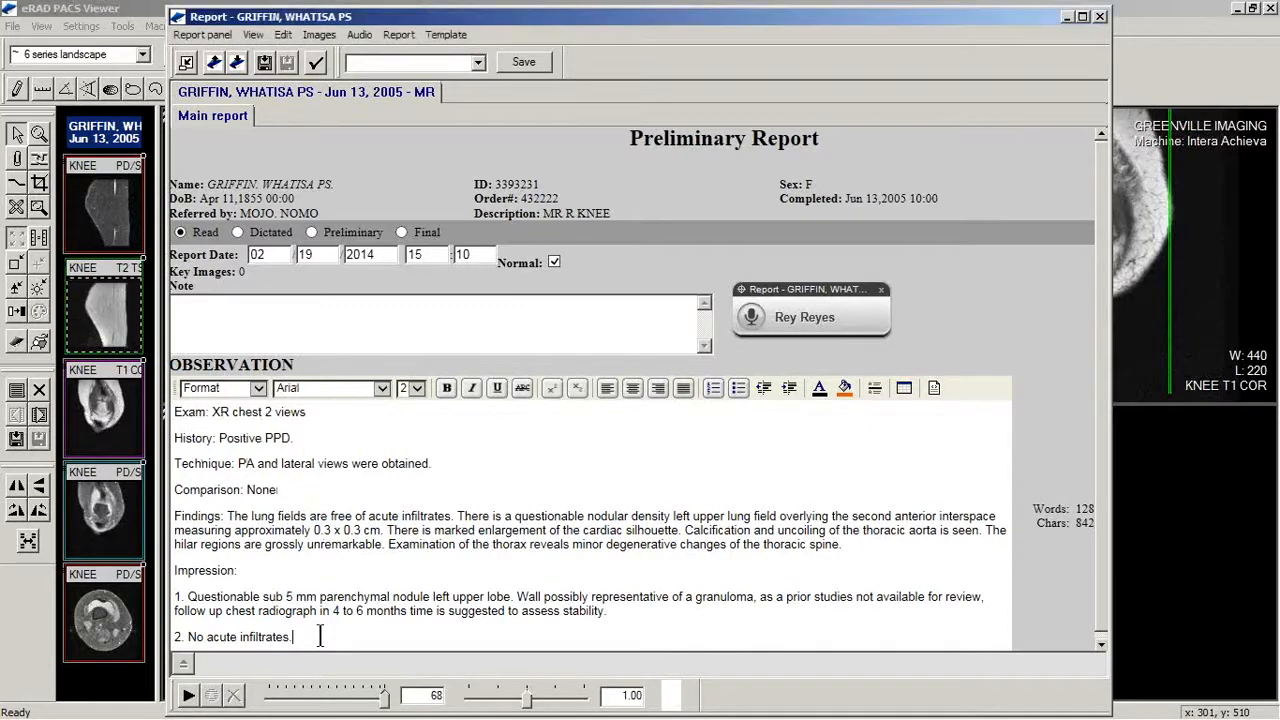
type(".")
- Dictate a closing period after '2. No acute infiltrates'
left_click(318, 627)
key("F4")
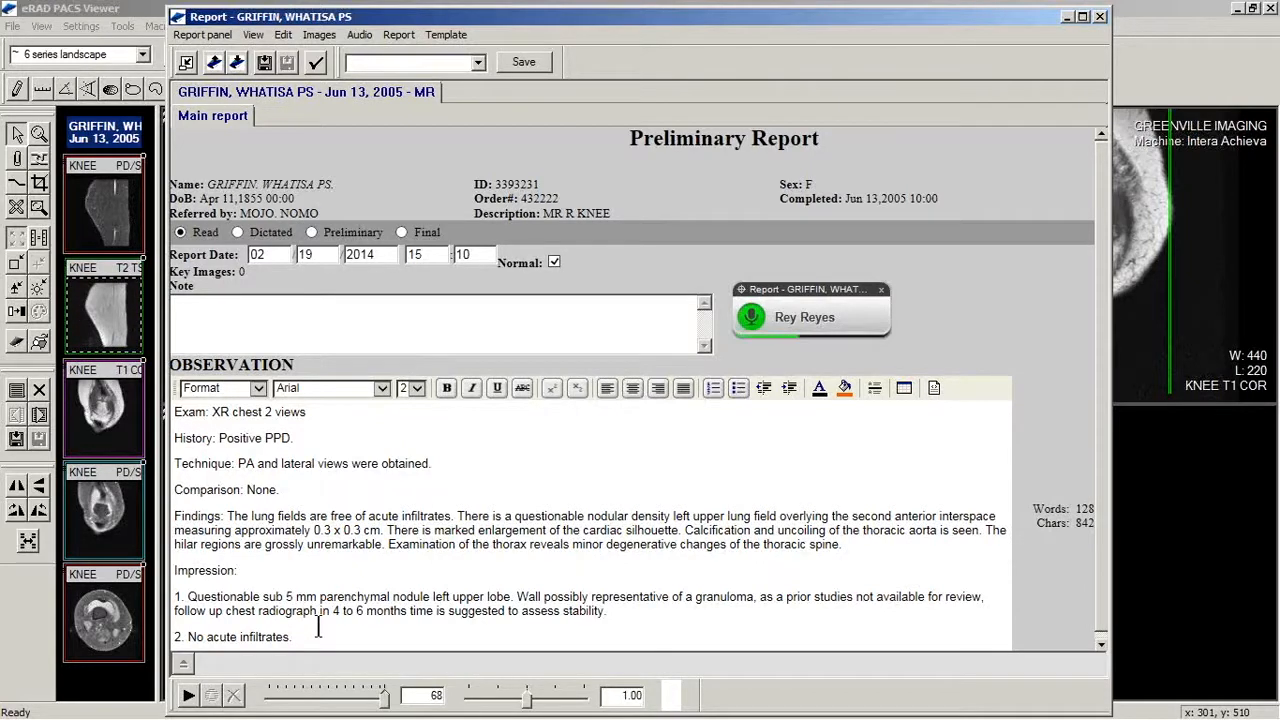
key("F4")
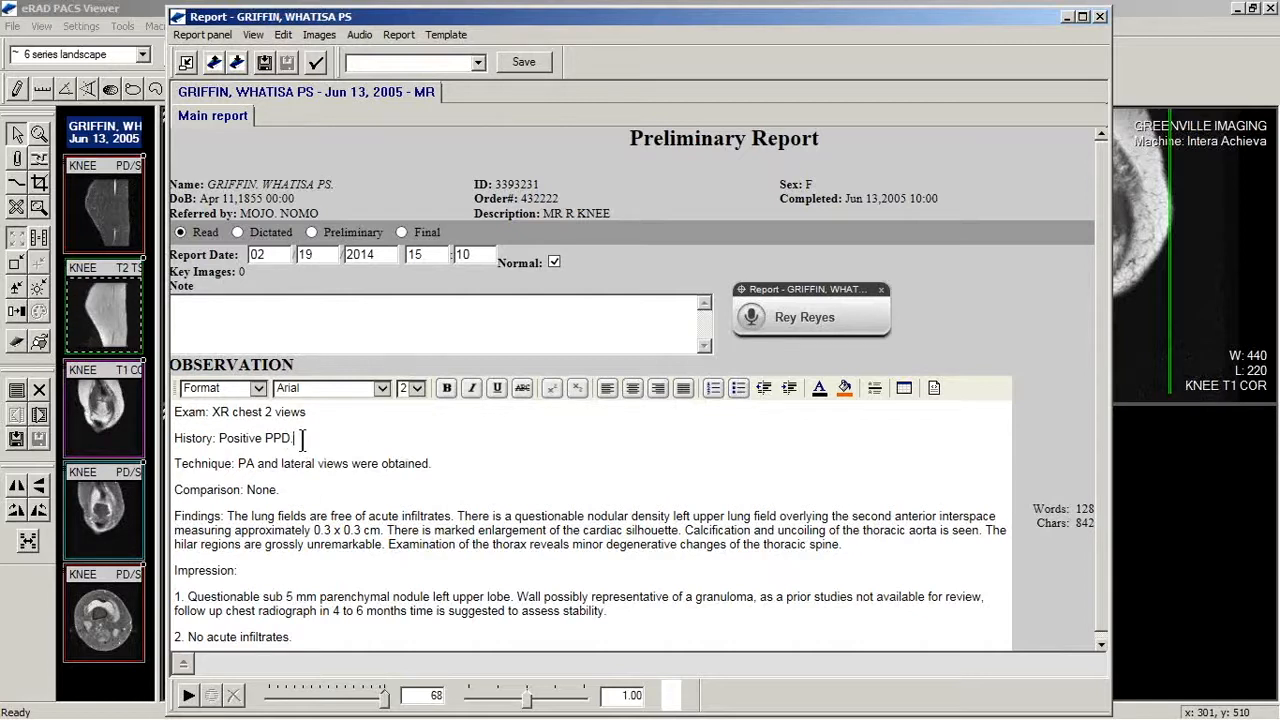
- Dictate a period after 'Positive PPD' so the History line ends 'Positive PPD.'
key("ctrl")
key("ctrl")
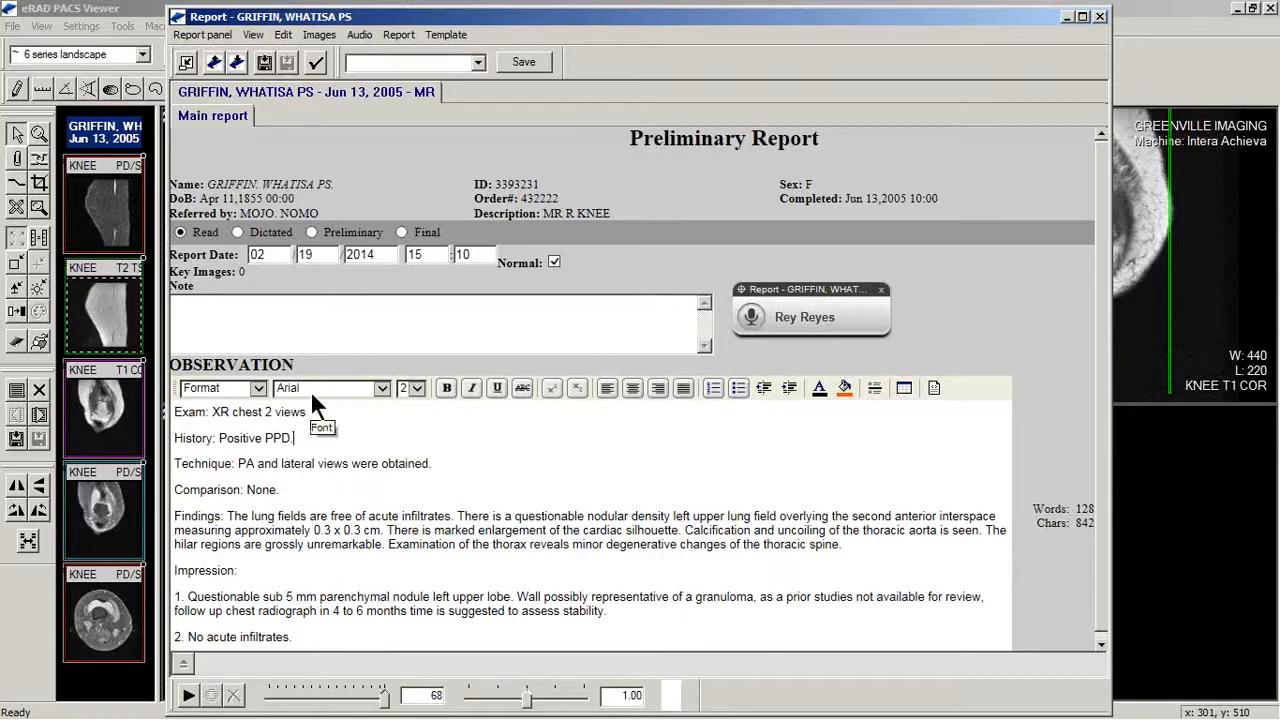
key("KP_Add")
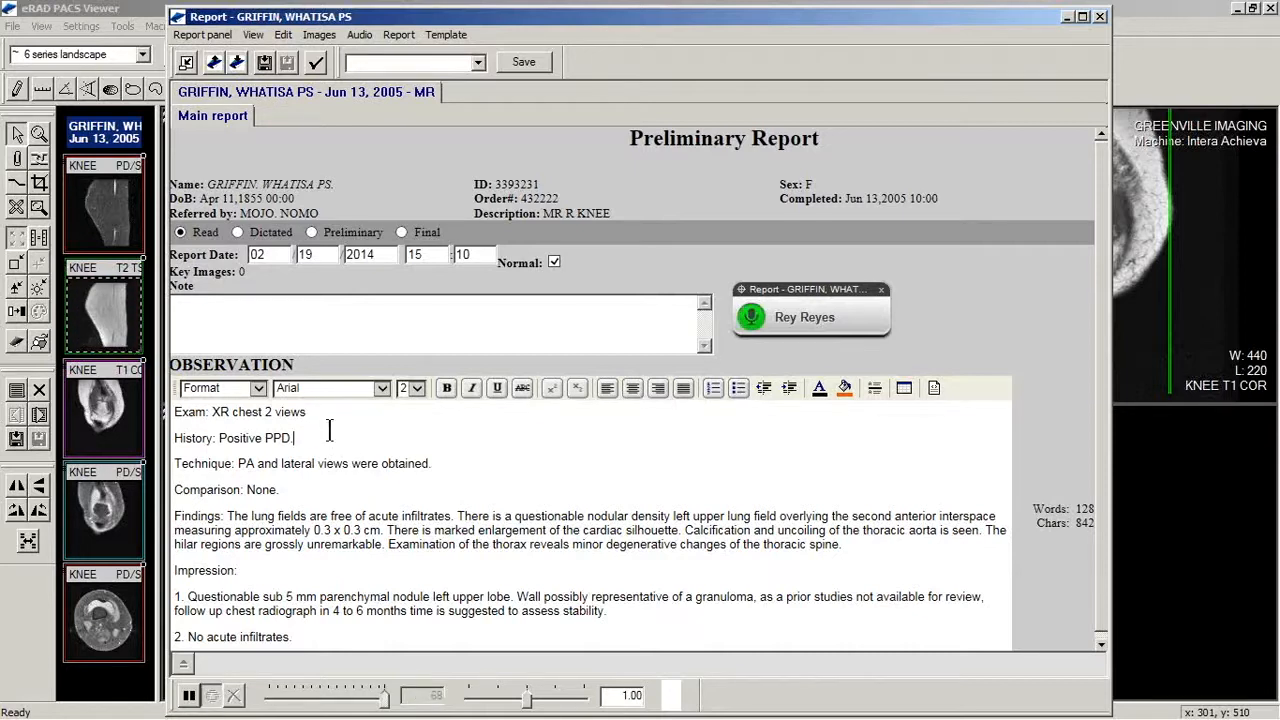
key("KP_Add")
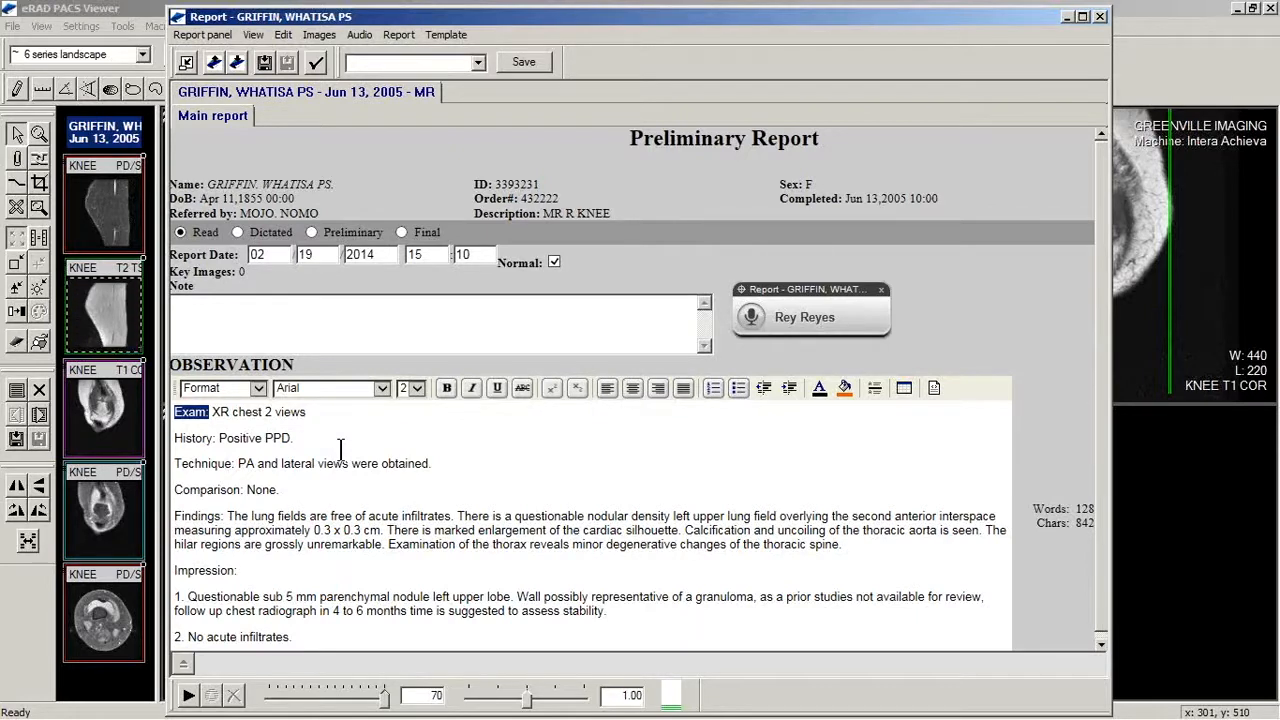
- Clear all dictated text from the Observation so it shows 0 words
left_click(345, 438)
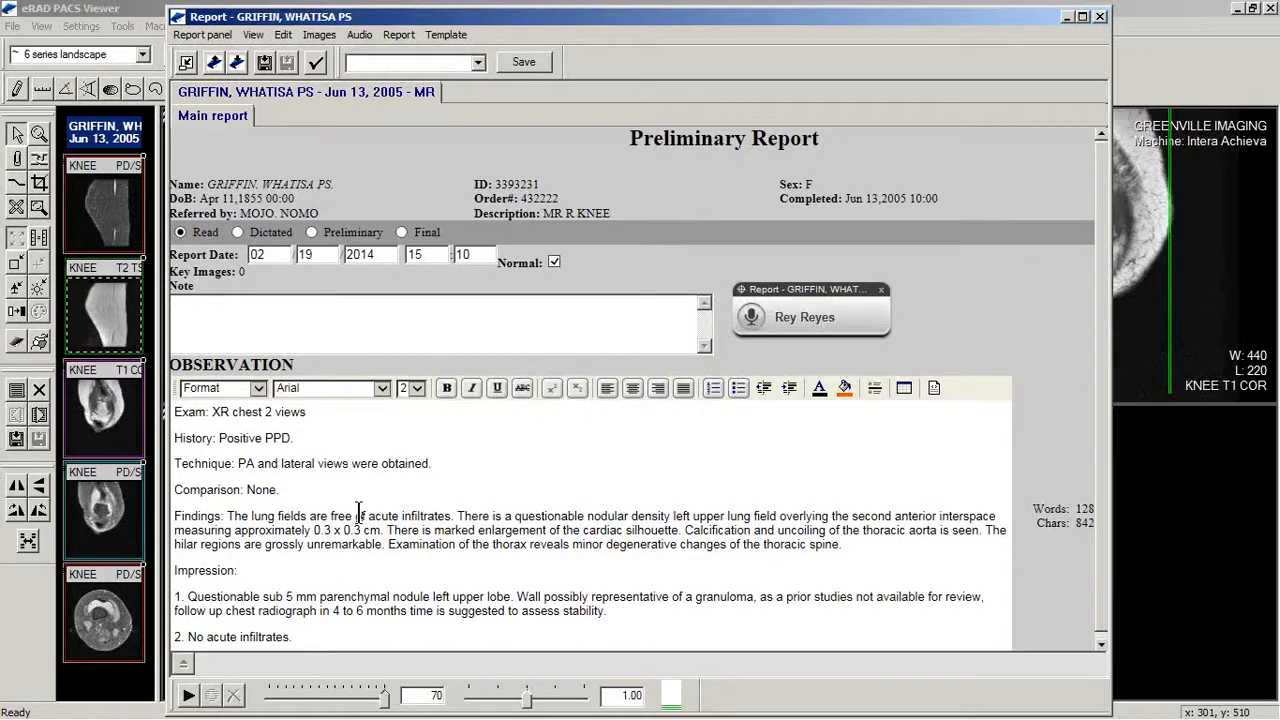
left_click(361, 513)
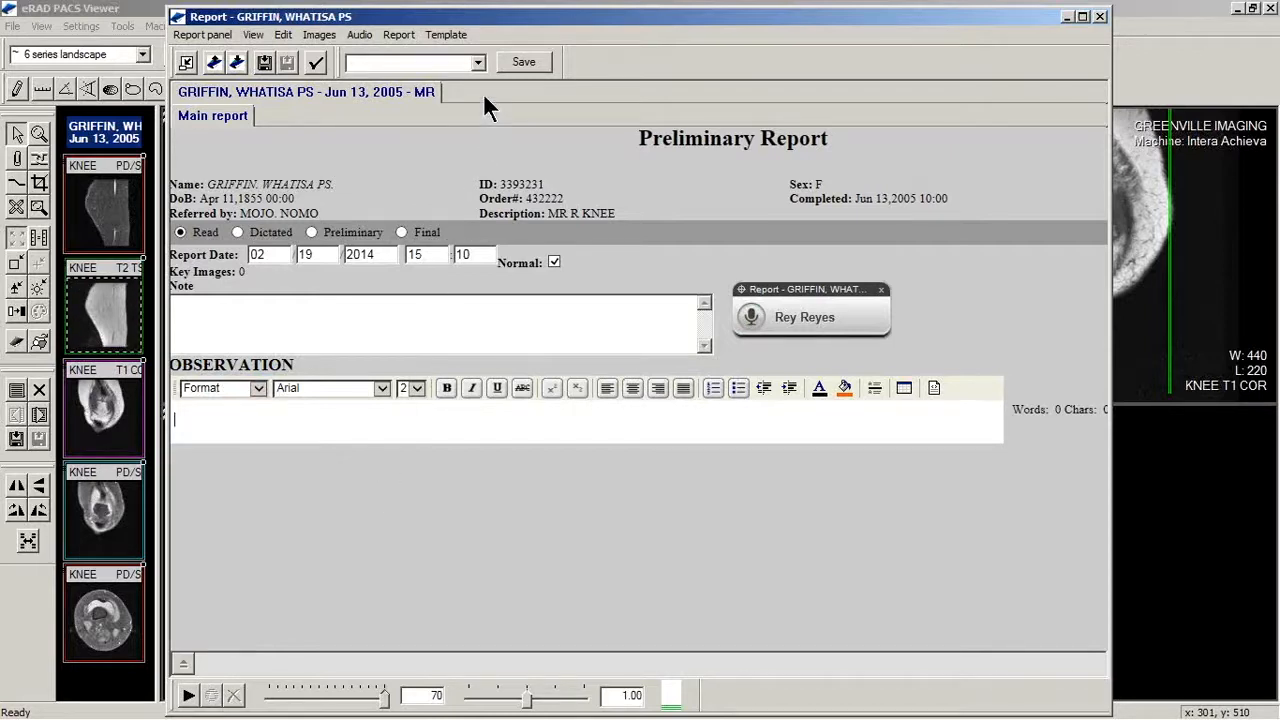
- Pick Normal Chest from the report template list
left_click(479, 63)
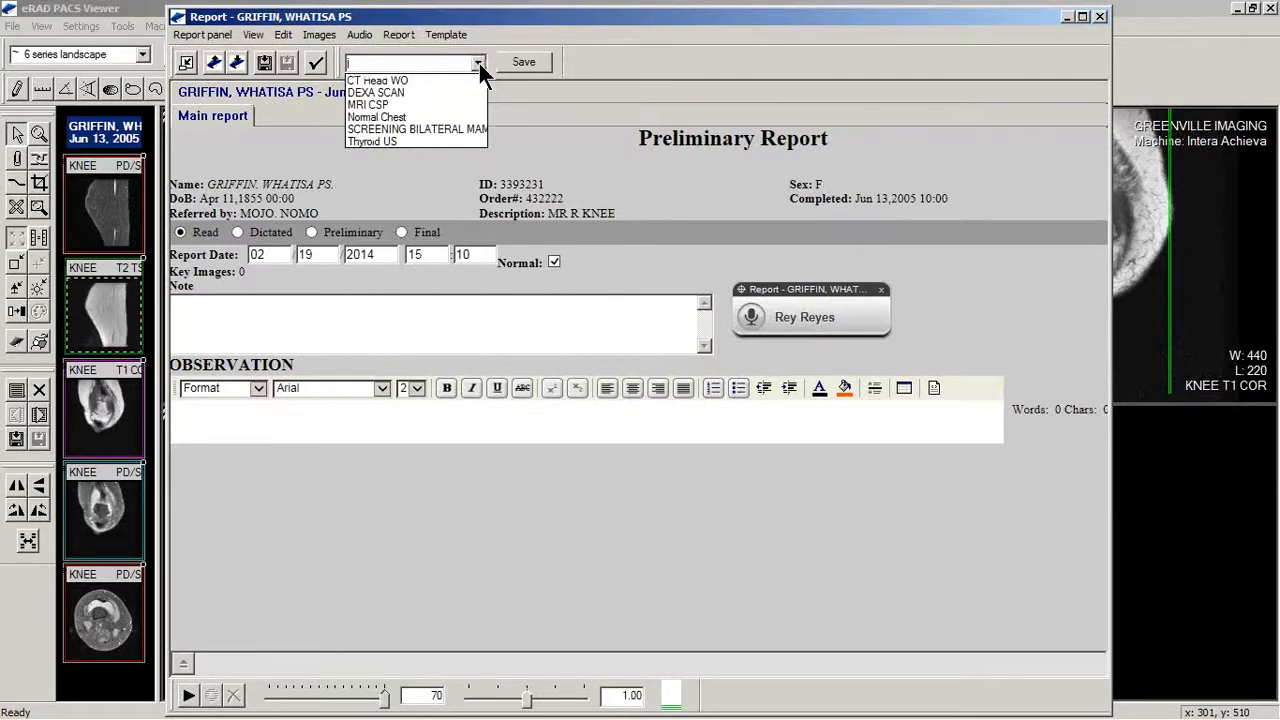
left_click(409, 116)
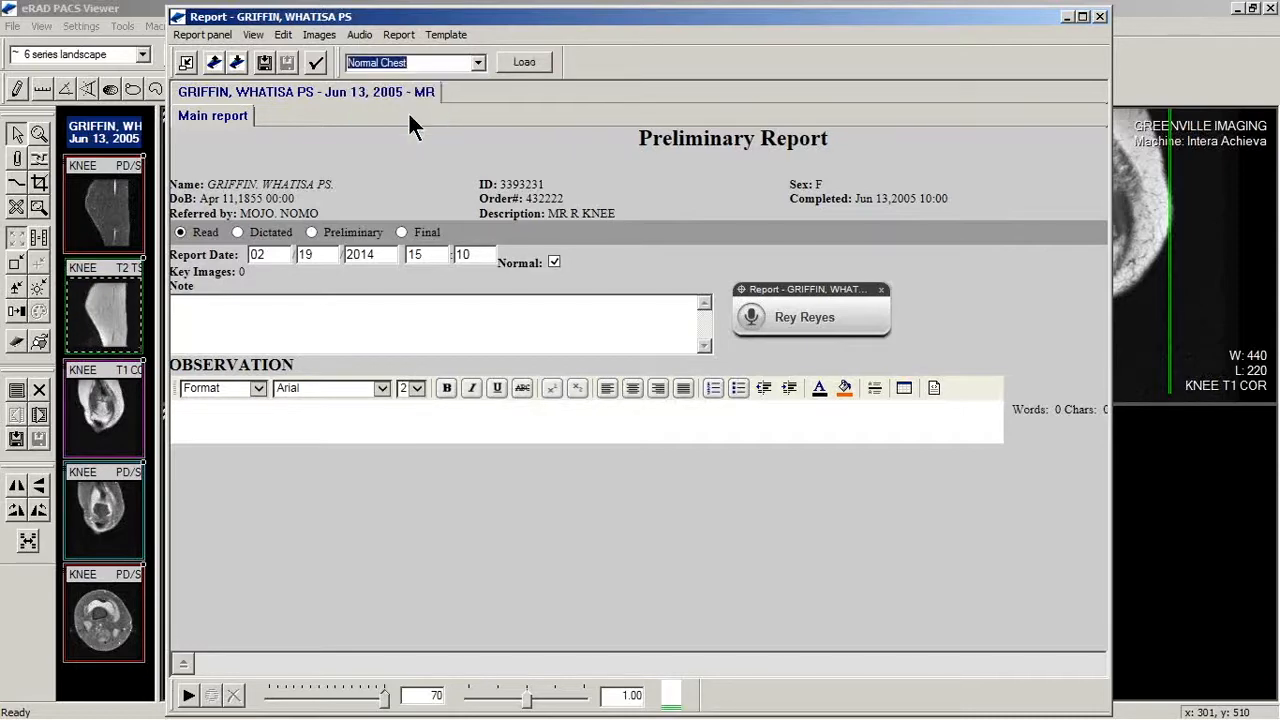
- Load the Normal Chest template into the Observation and dismiss the Report templates prompt
left_click(530, 62)
left_click(530, 62)
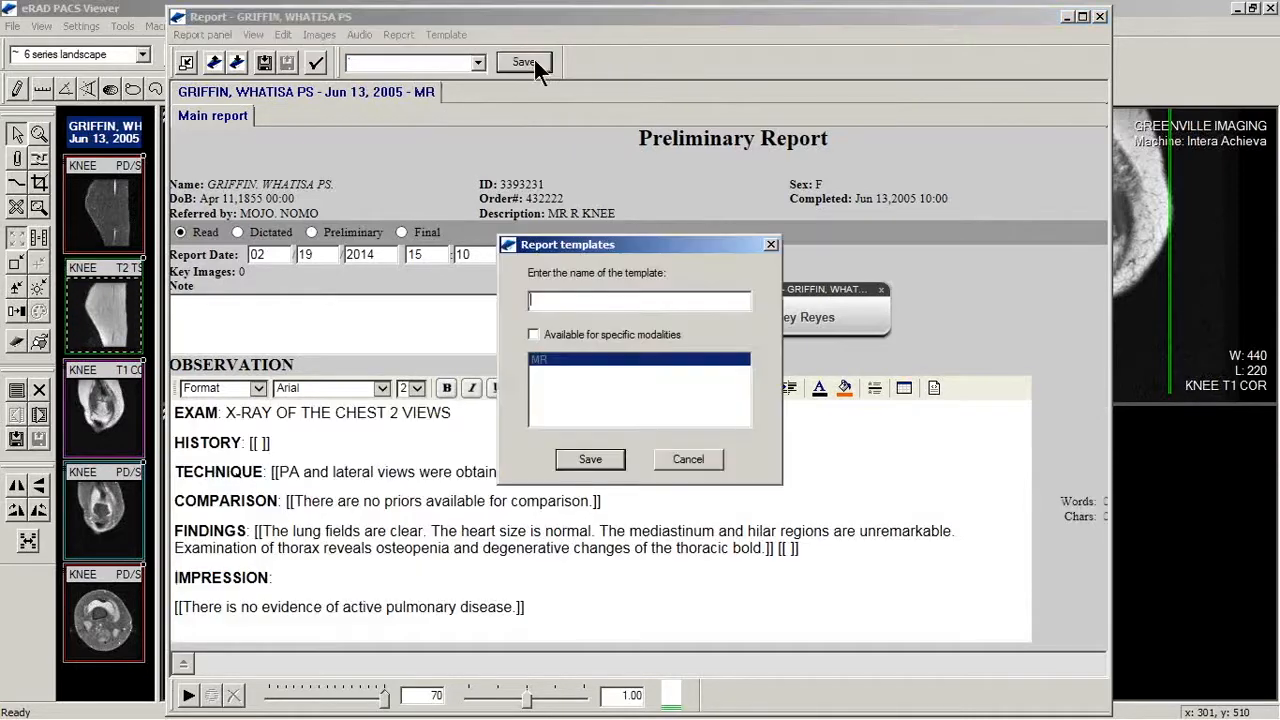
left_click(770, 244)
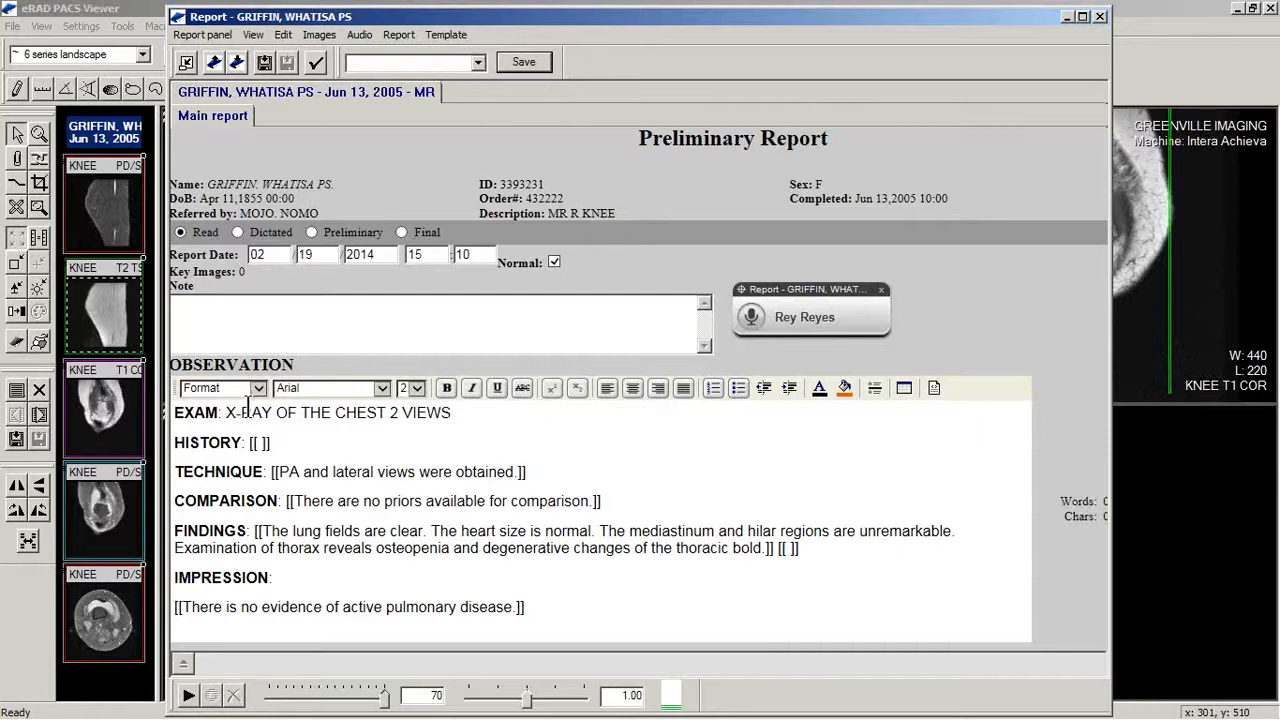
- Dictate 'Positive PPD.' into the template's bracketed HISTORY field
left_click(589, 628)
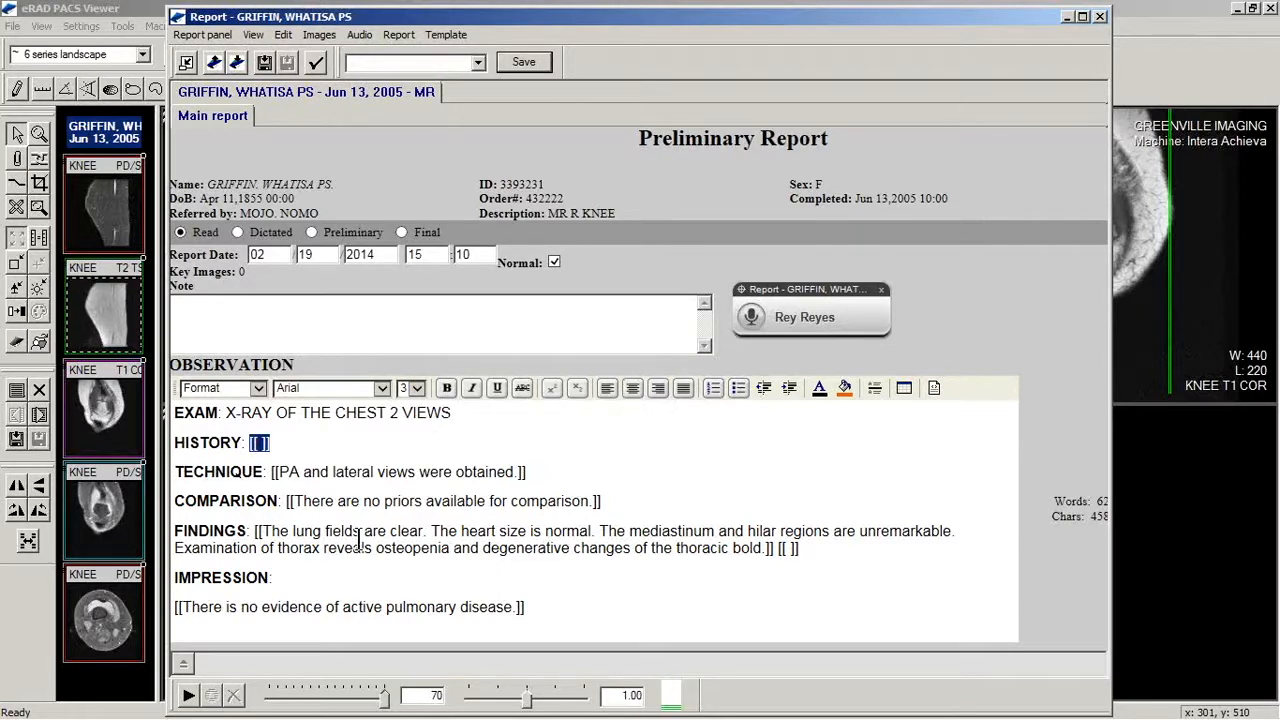
key("F4")
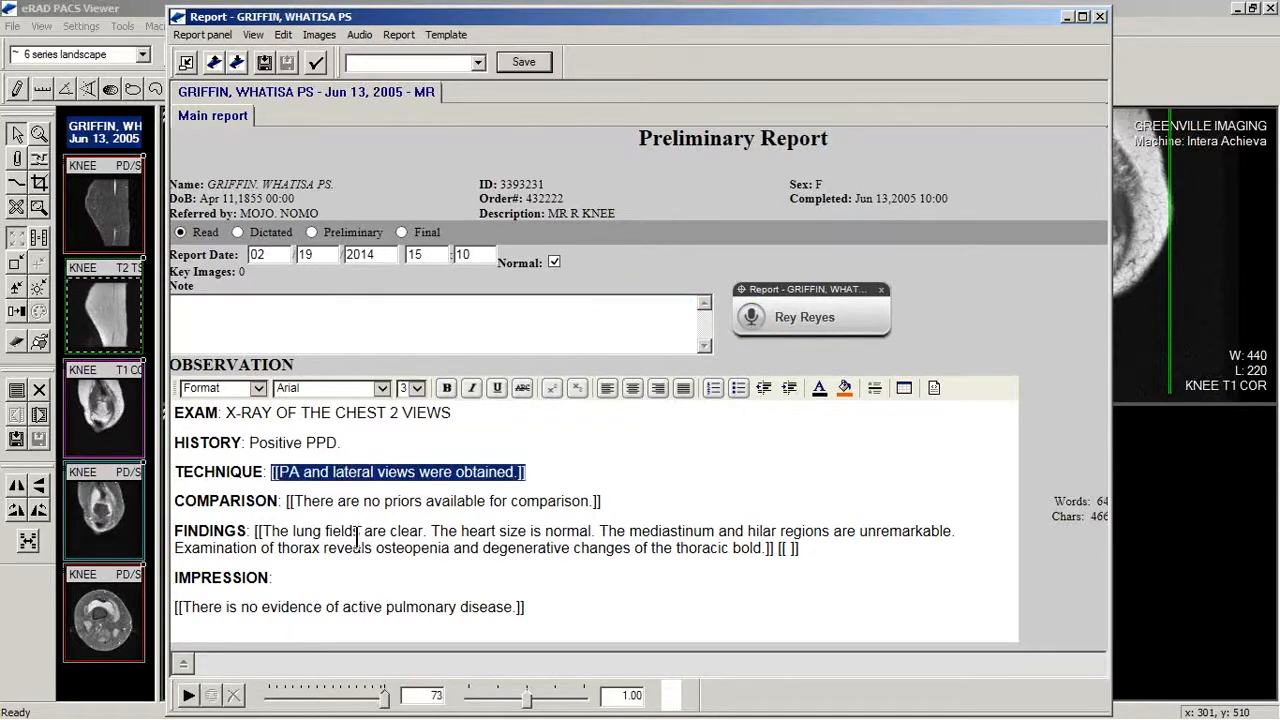
left_click(346, 445)
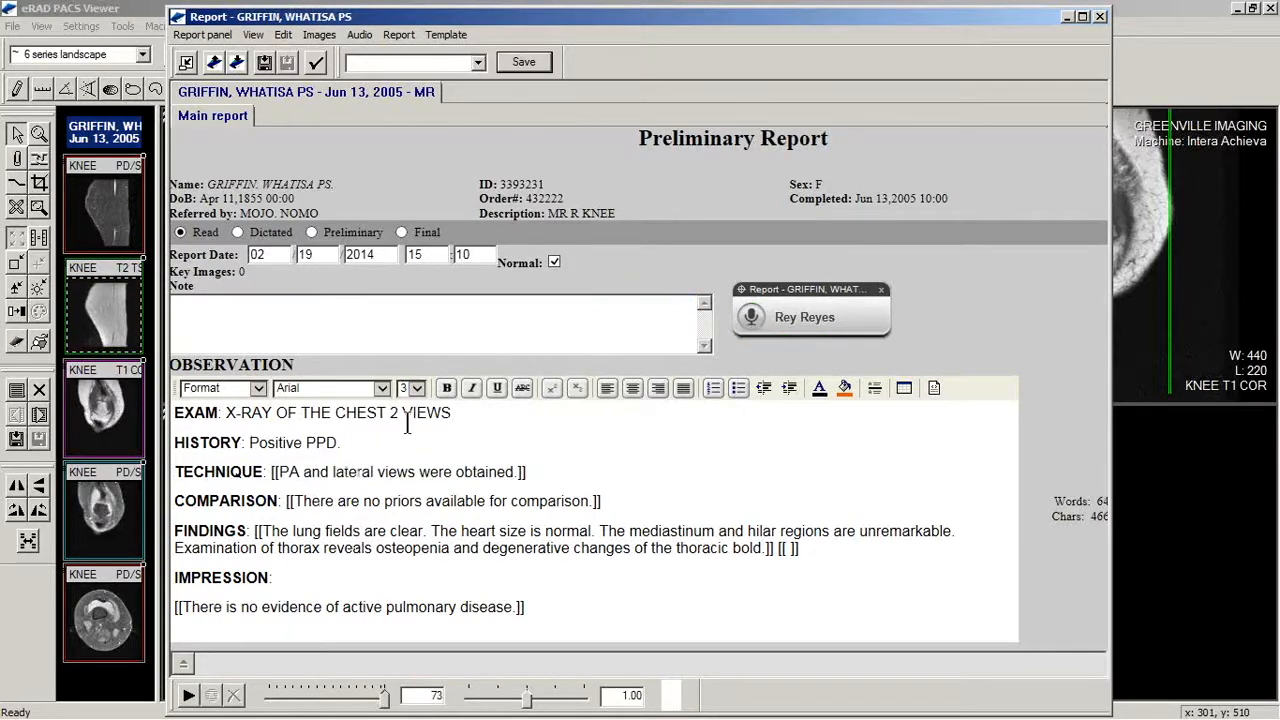
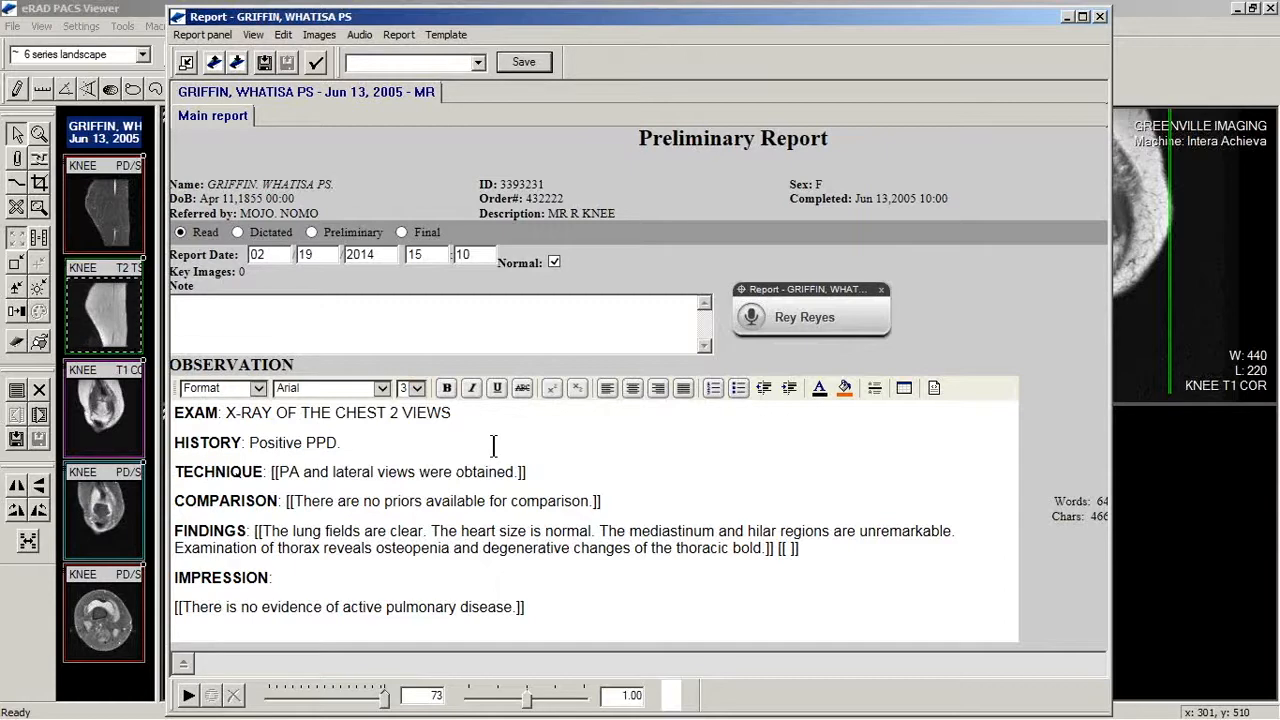
- Move the report window and dictation widget aside, then start dictation recording on the widget
left_click_drag(577, 18, 592, 13)
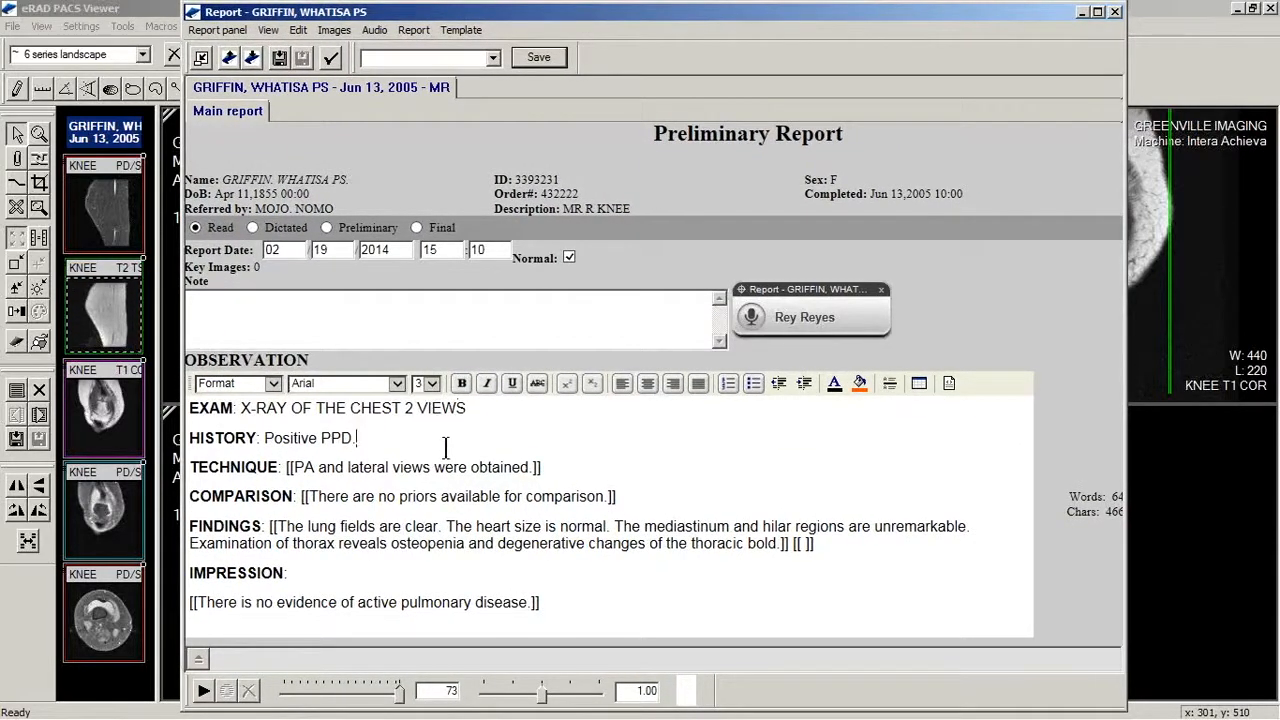
left_click_drag(833, 303, 871, 297)
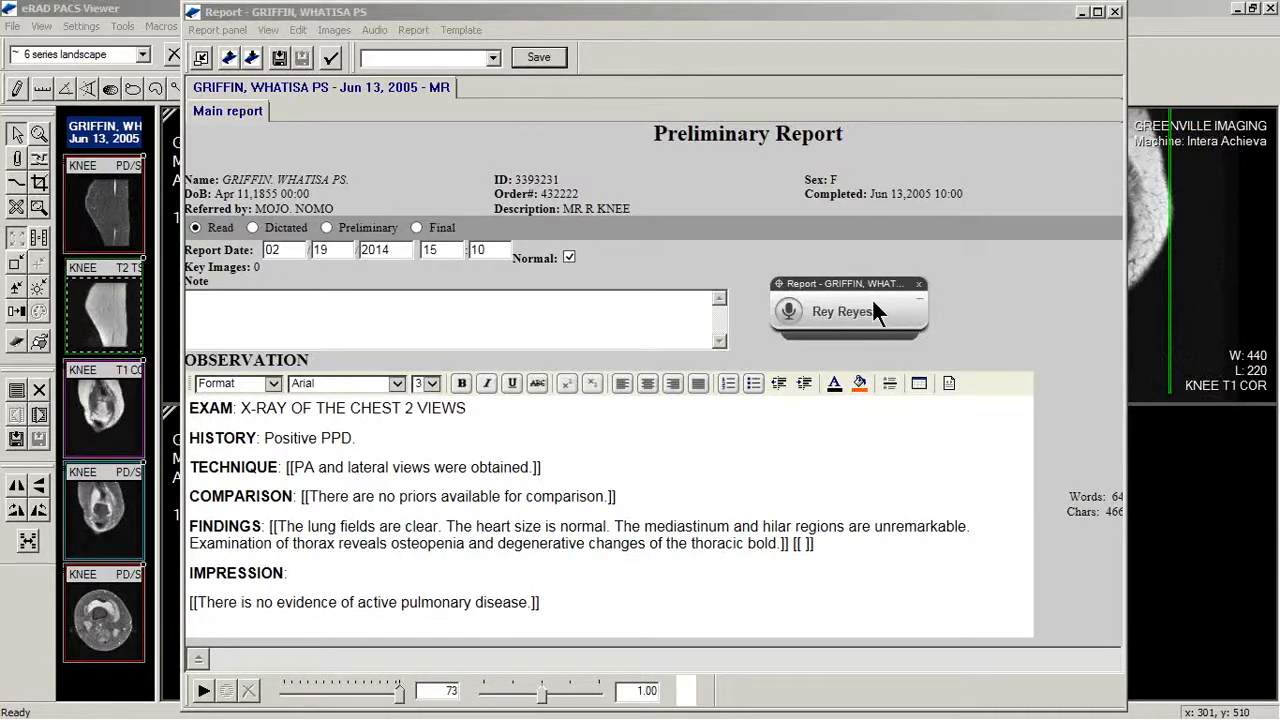
left_click(873, 300)
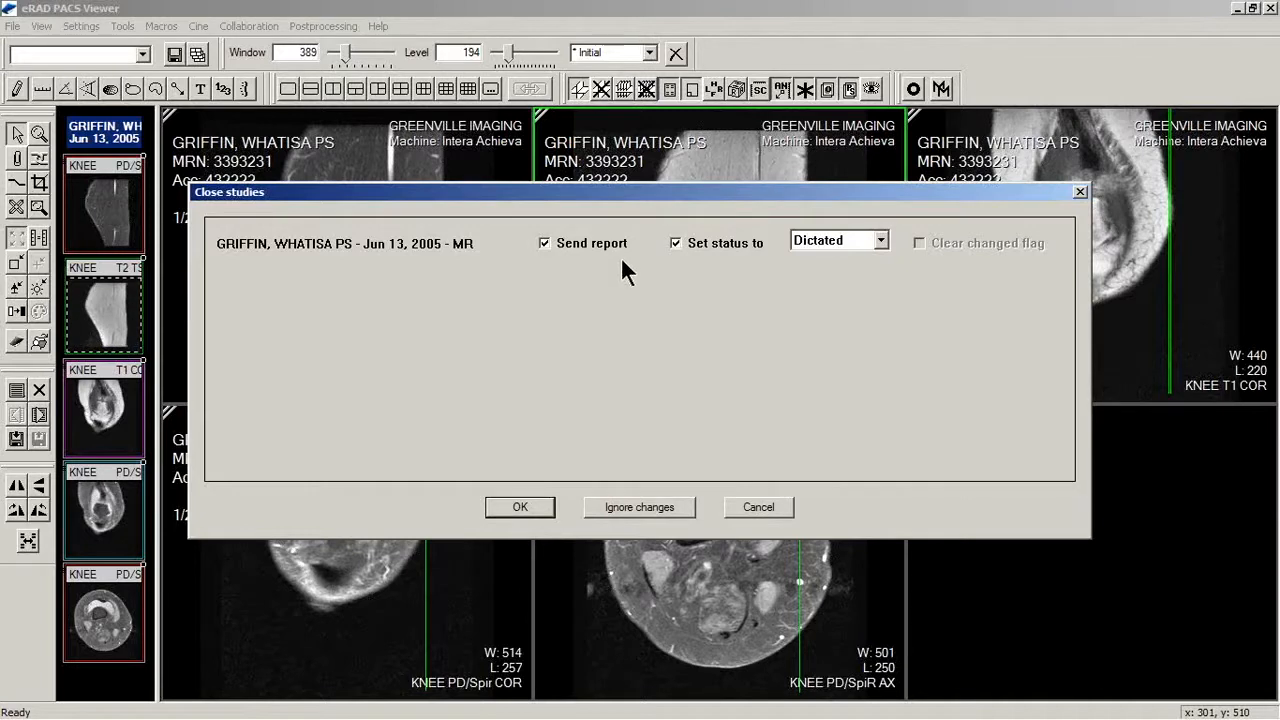
- Leave the Close studies status set to Dictated, then cancel closing the study
left_click(880, 241)
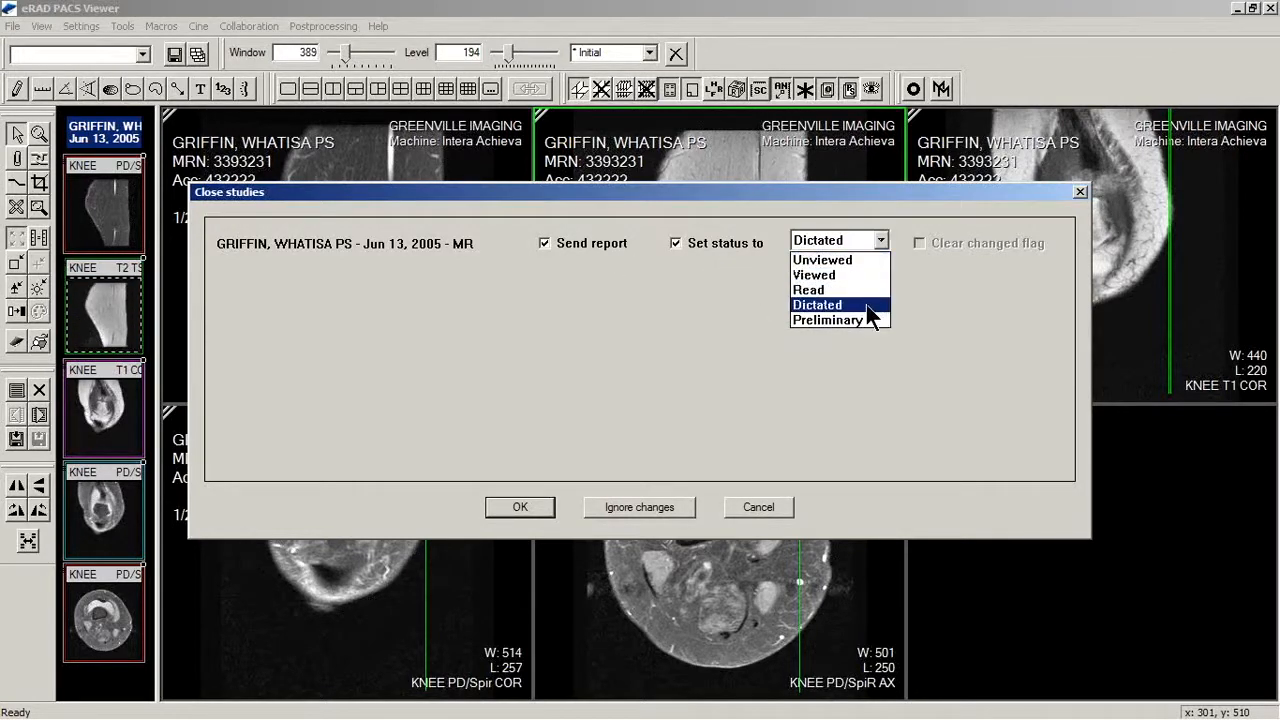
left_click(884, 242)
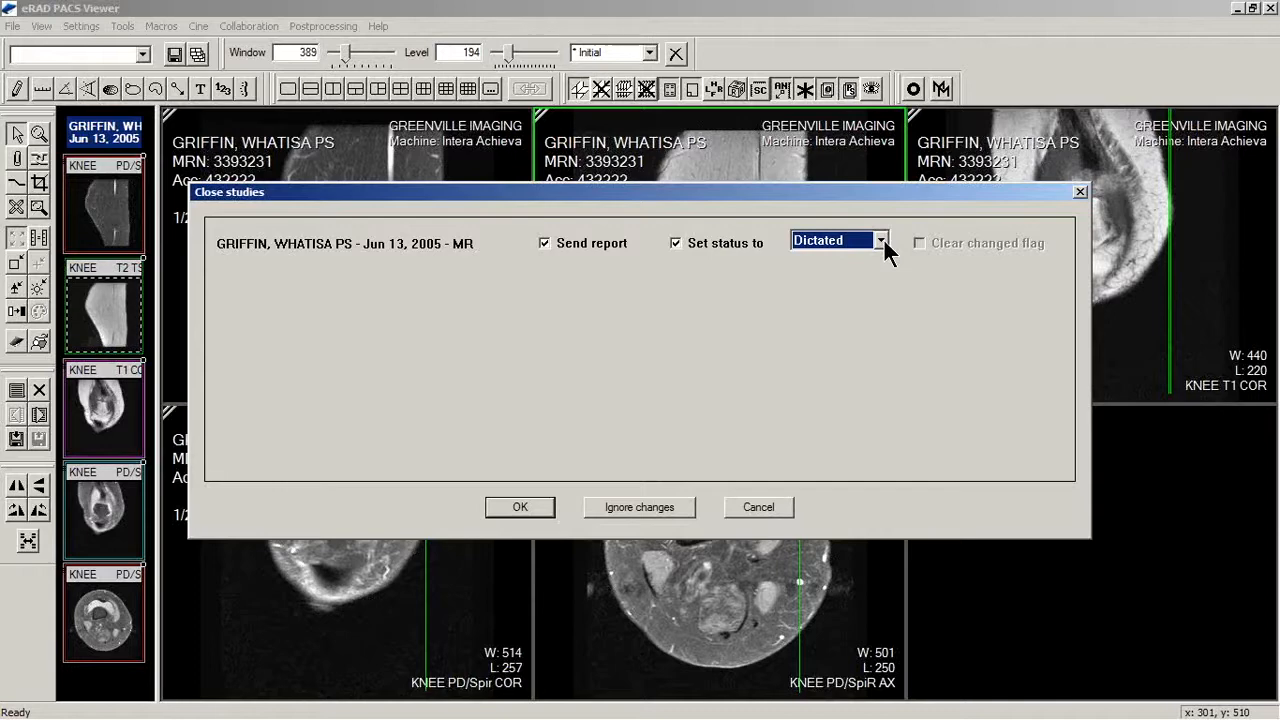
left_click(749, 516)
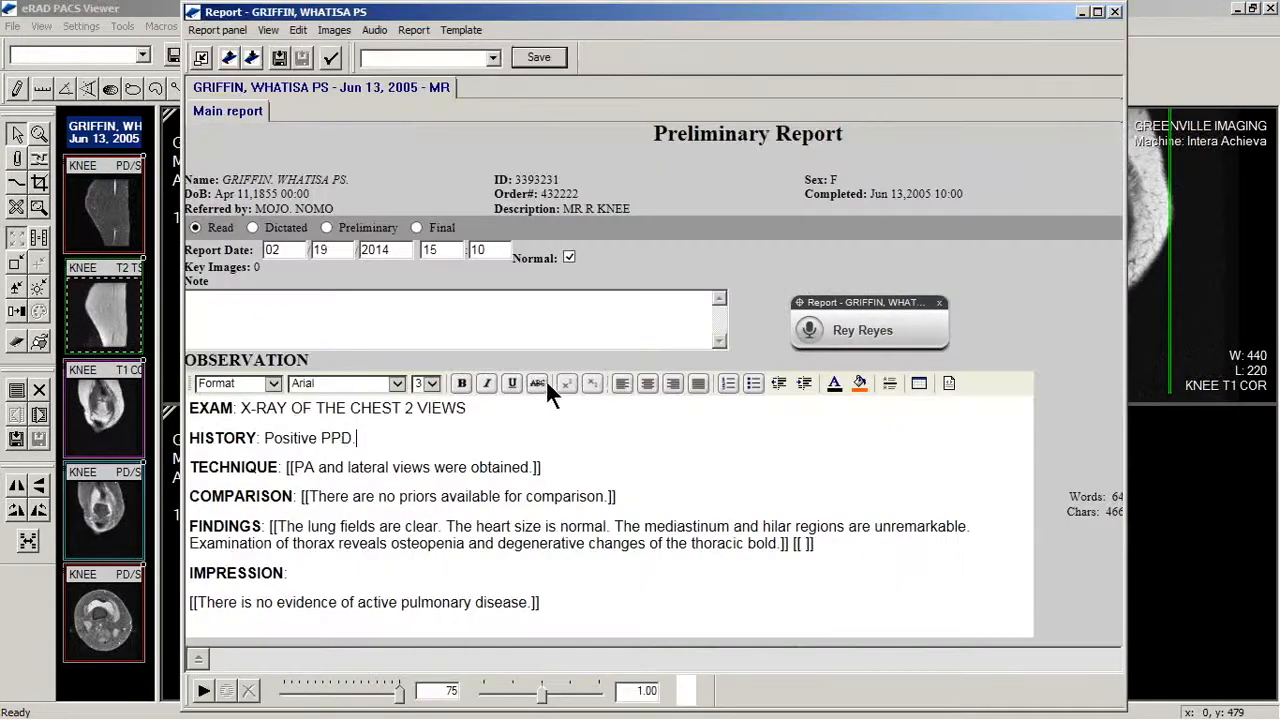
left_click_drag(846, 330, 819, 299)
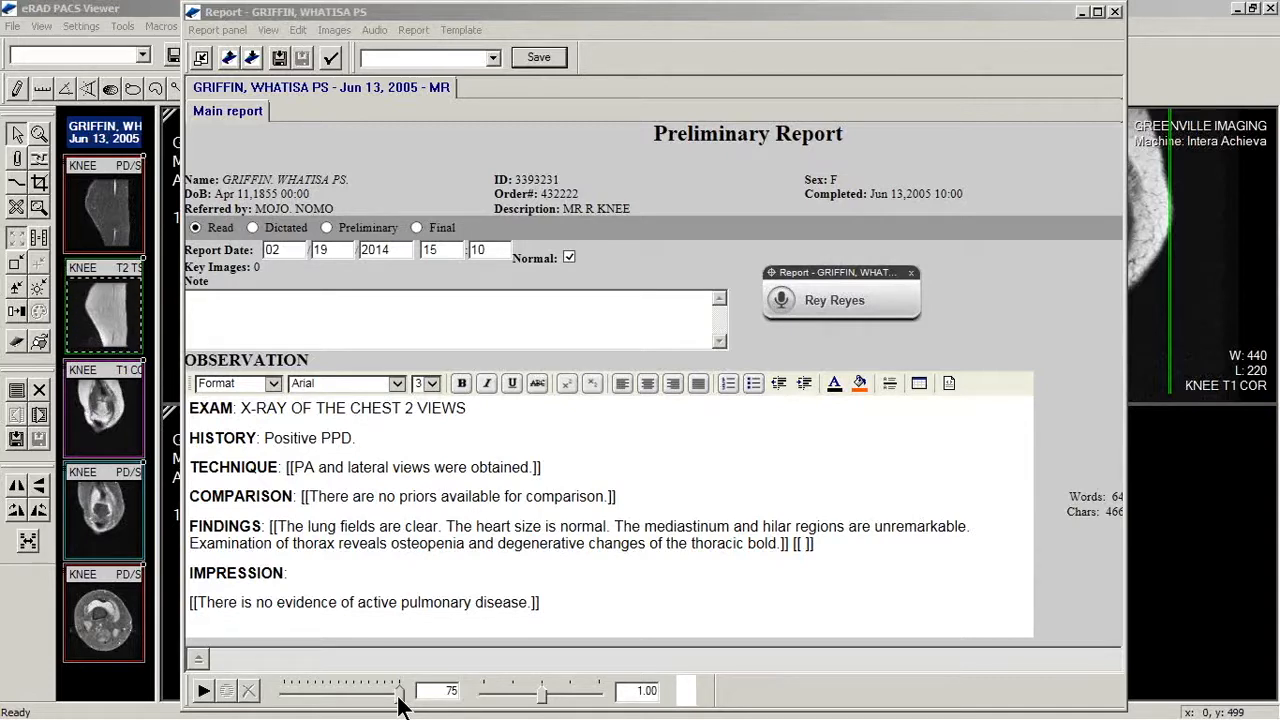
- Review the Speech recognition settings showing Fluency Direct in Customize settings, then close them with OK
left_click(81, 26)
left_click(130, 43)
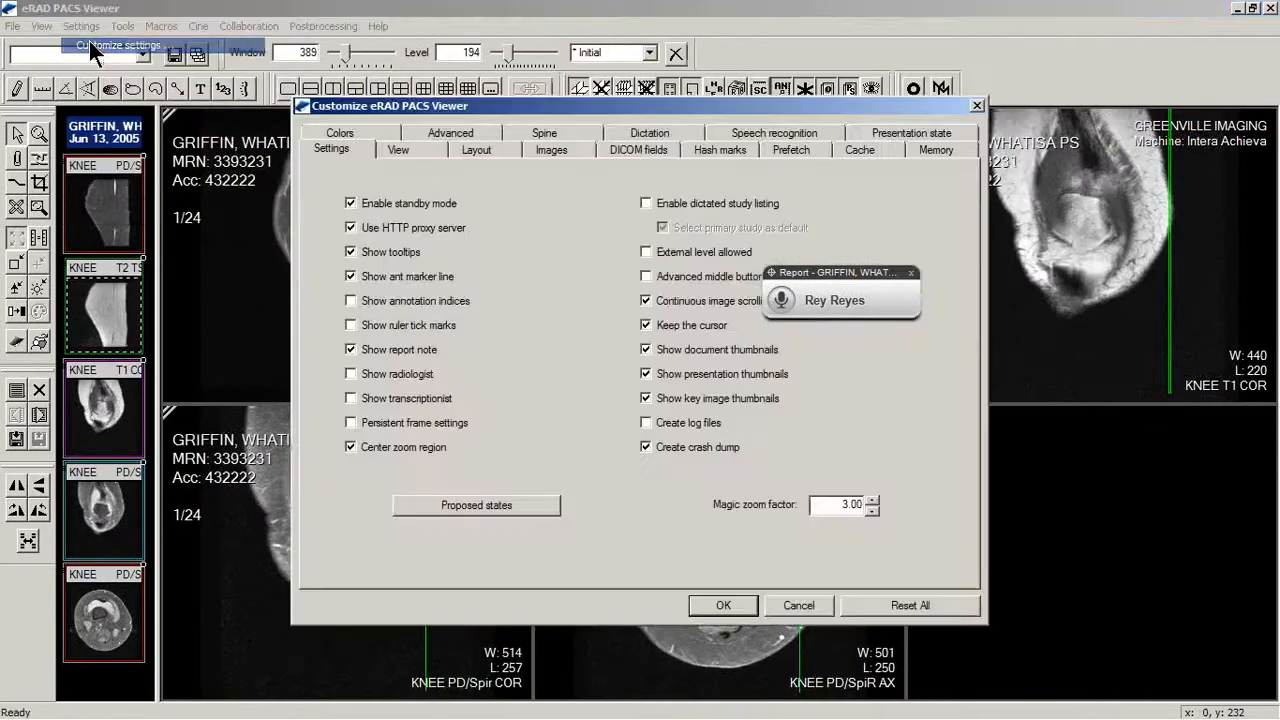
left_click(712, 134)
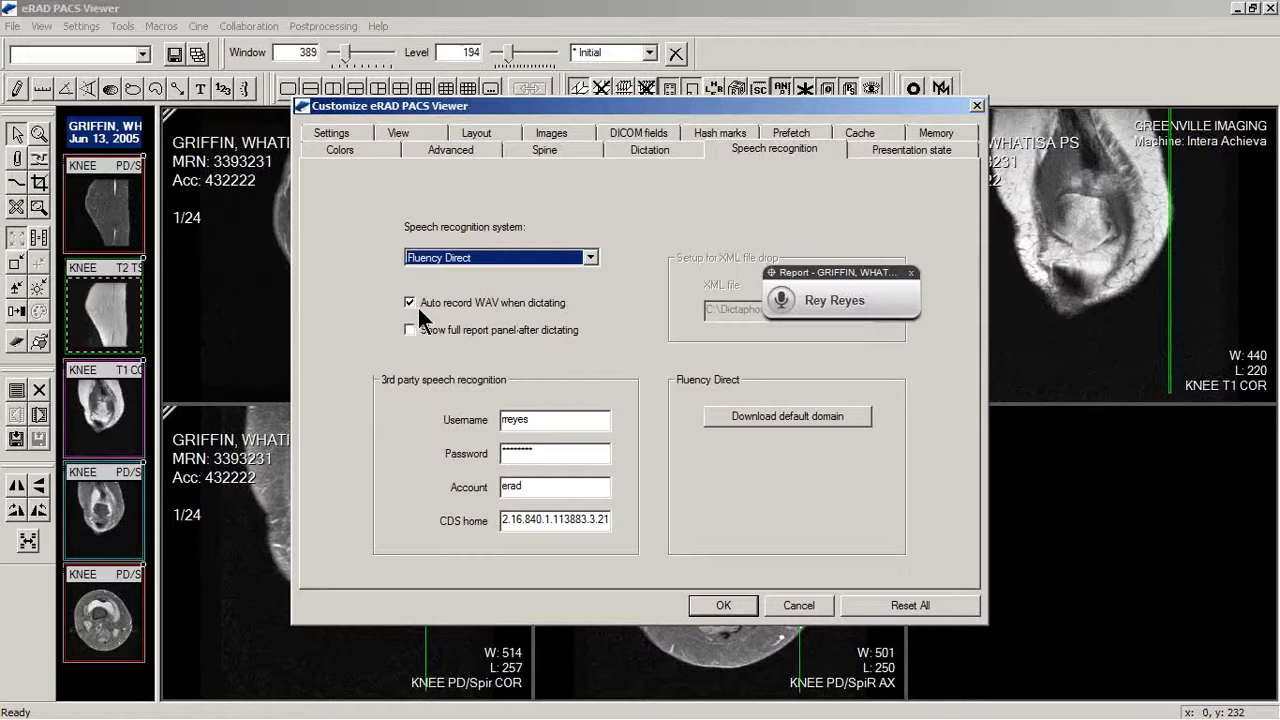
left_click_drag(854, 297, 1095, 218)
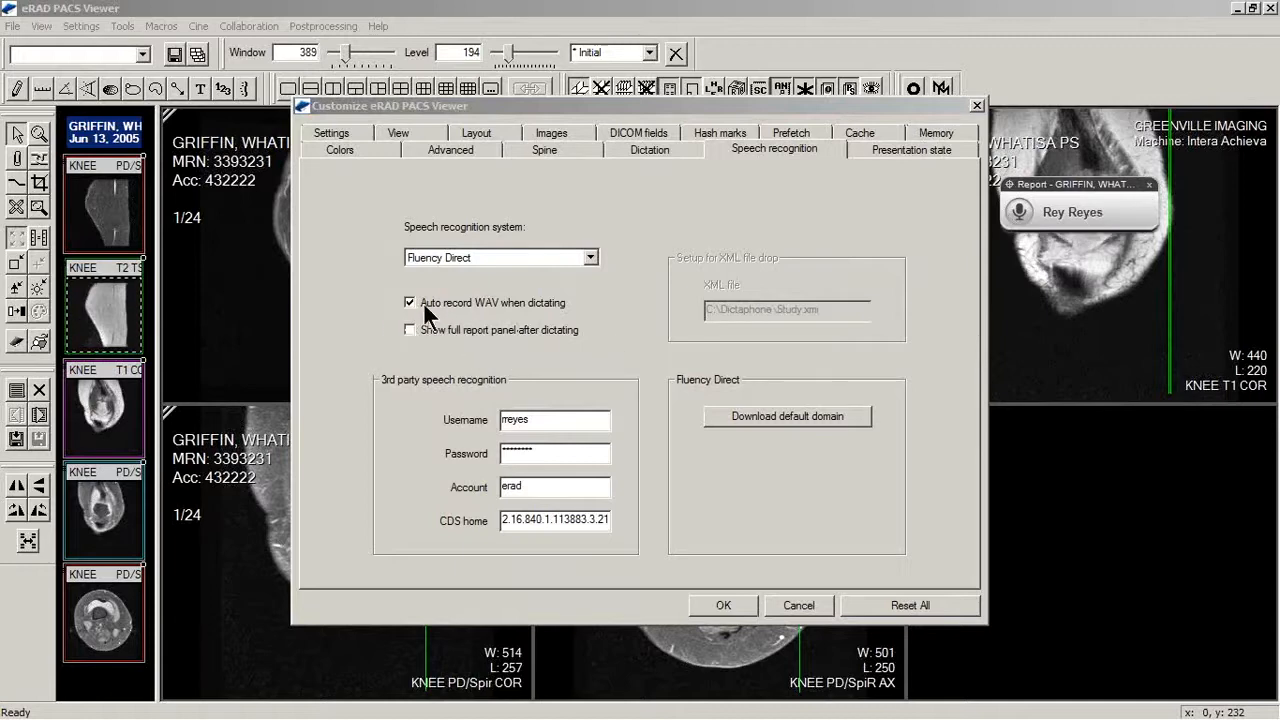
left_click(976, 105)
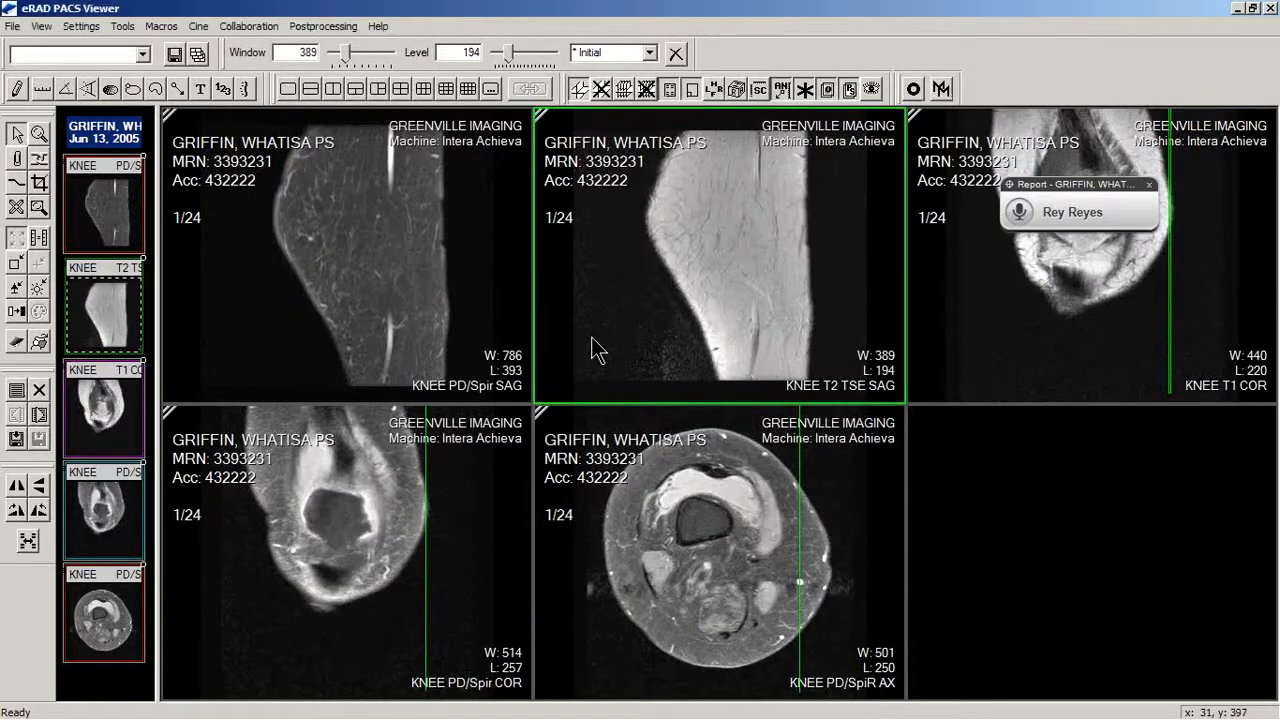
- Reopen the chest X-ray report with R and add a period after 'Positive PPD'
key("r")
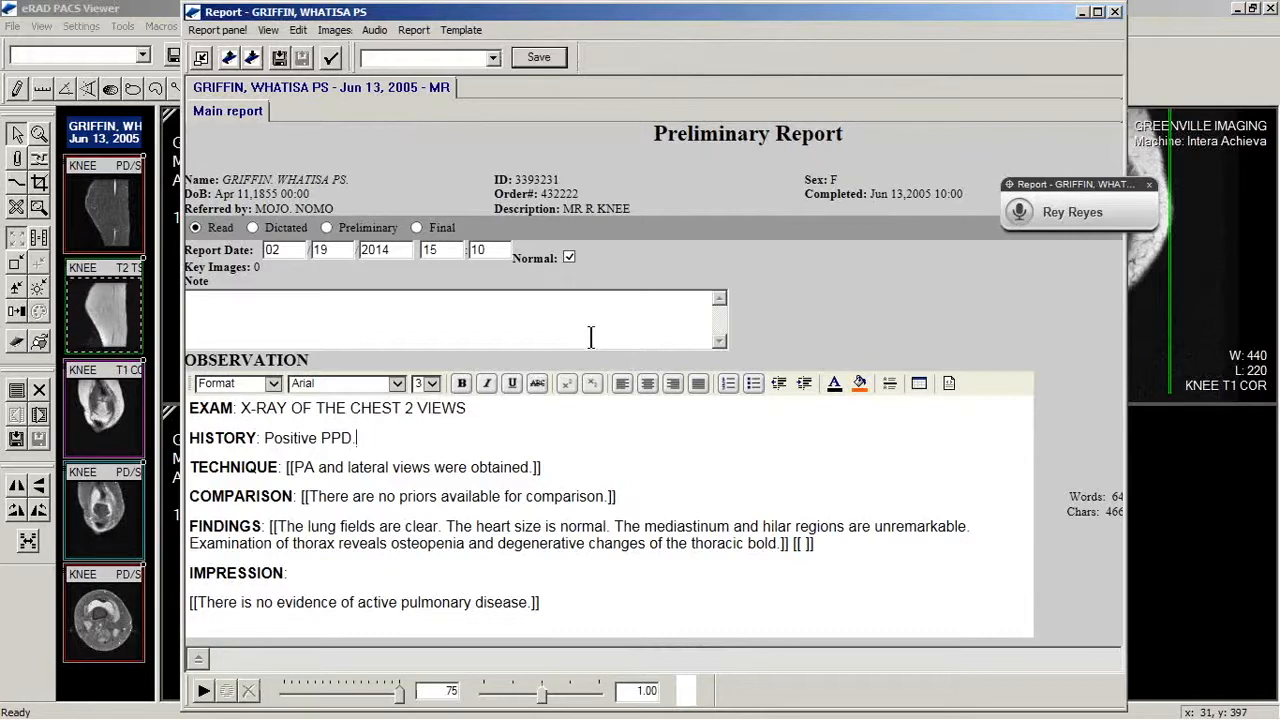
type(".")
left_click_drag(1068, 203, 830, 274)
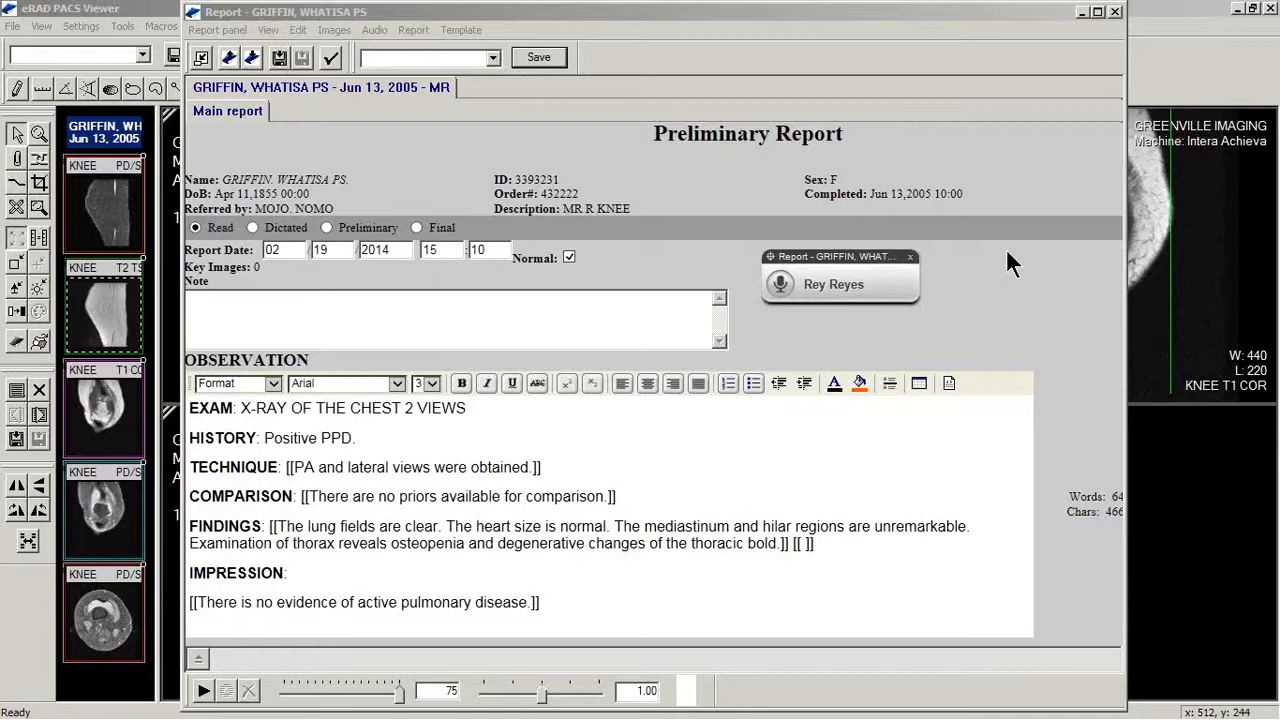
mouse_move(825, 288)
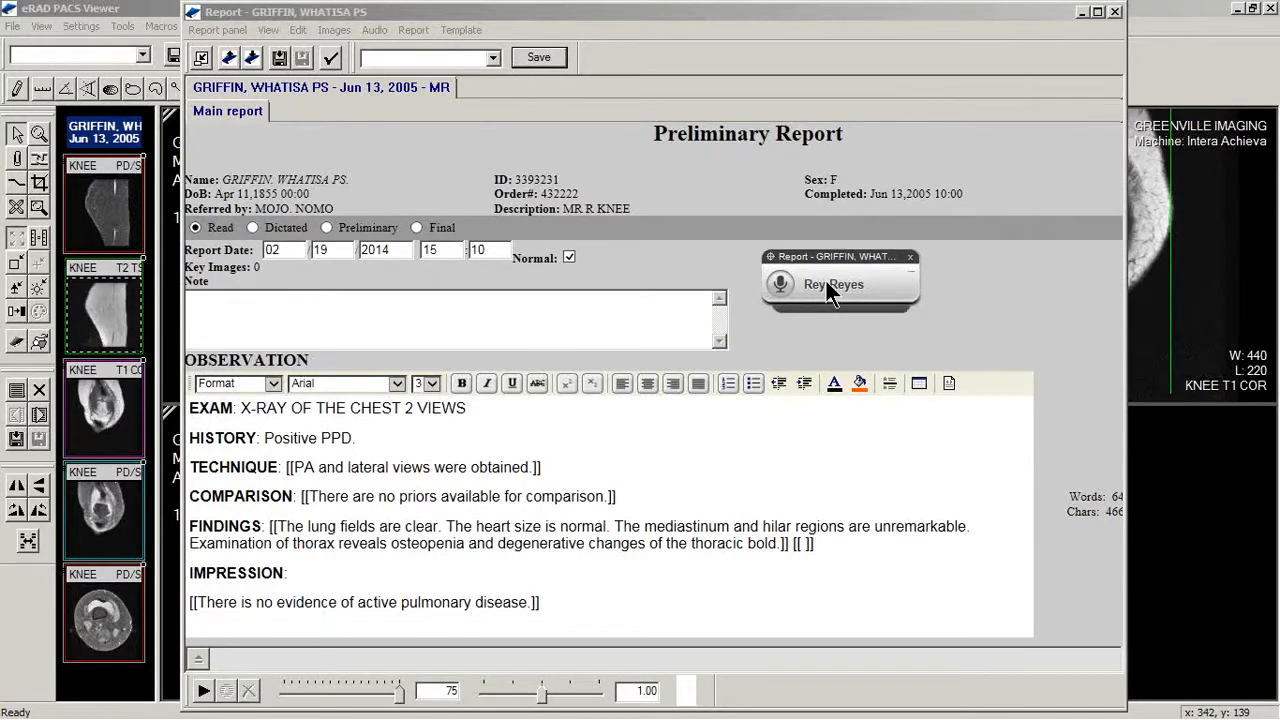
- Open Tools > Commands from the Rey Reyes widget menu and drag the Commands window up-left
left_click(826, 284)
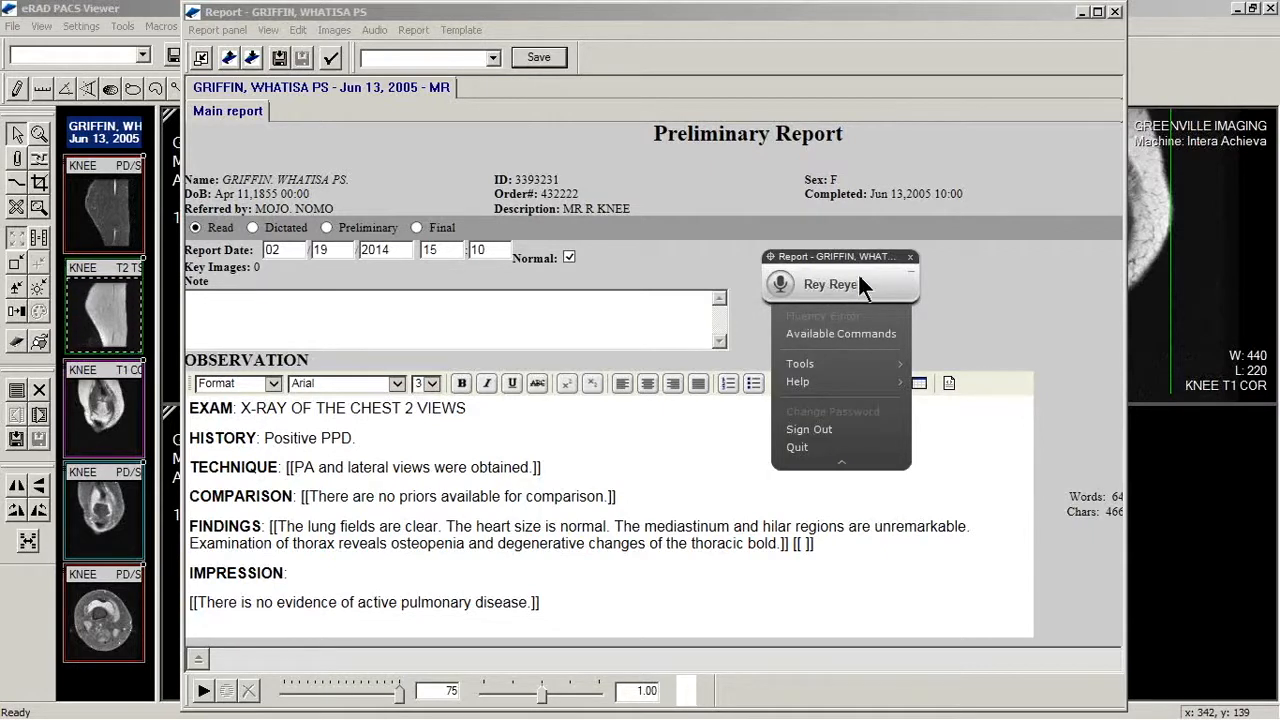
mouse_move(831, 363)
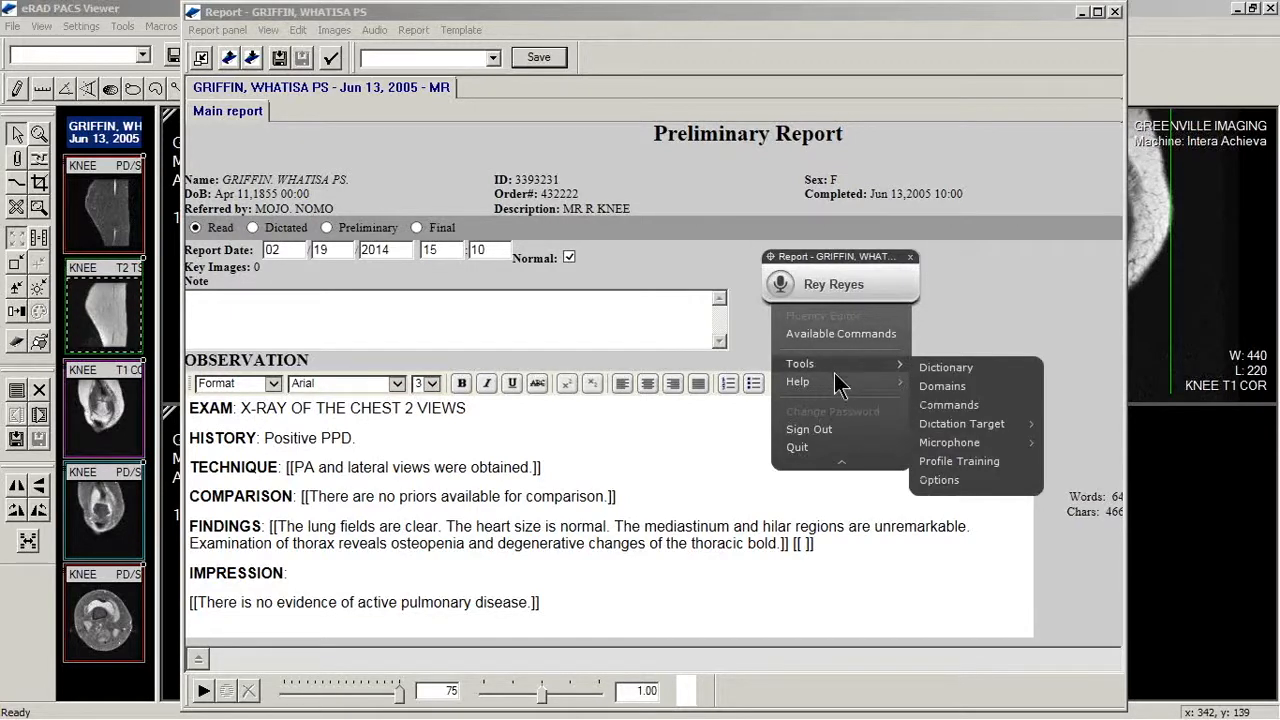
left_click(964, 403)
left_click_drag(658, 176, 476, 136)
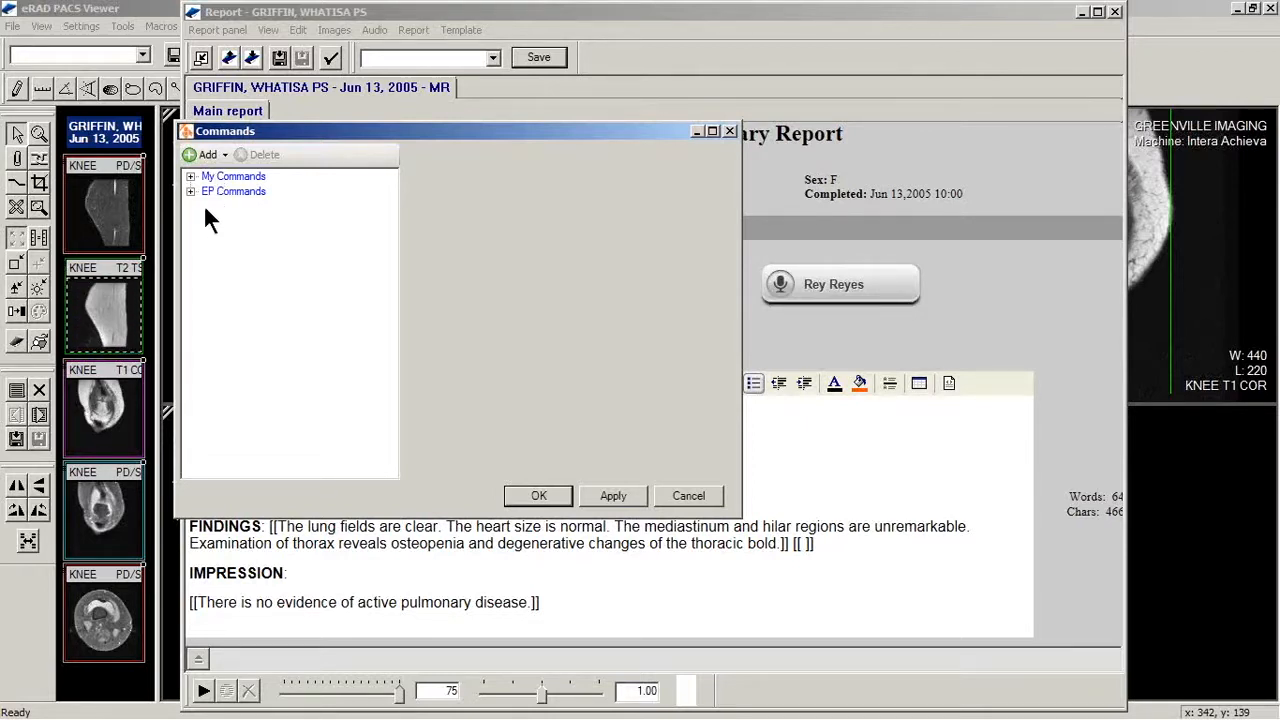
- Expand EP Commands and scroll to view the open next study command's details
left_click(191, 191)
left_click_drag(391, 223, 393, 212)
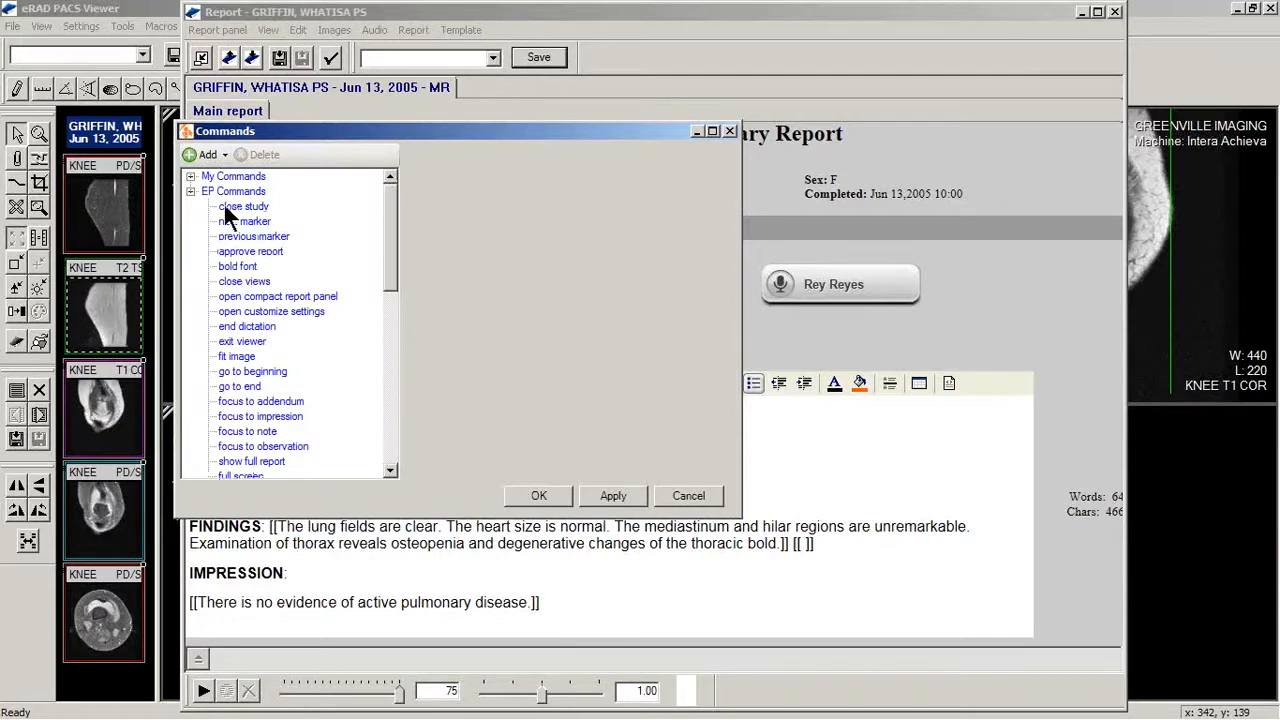
left_click_drag(382, 224, 384, 230)
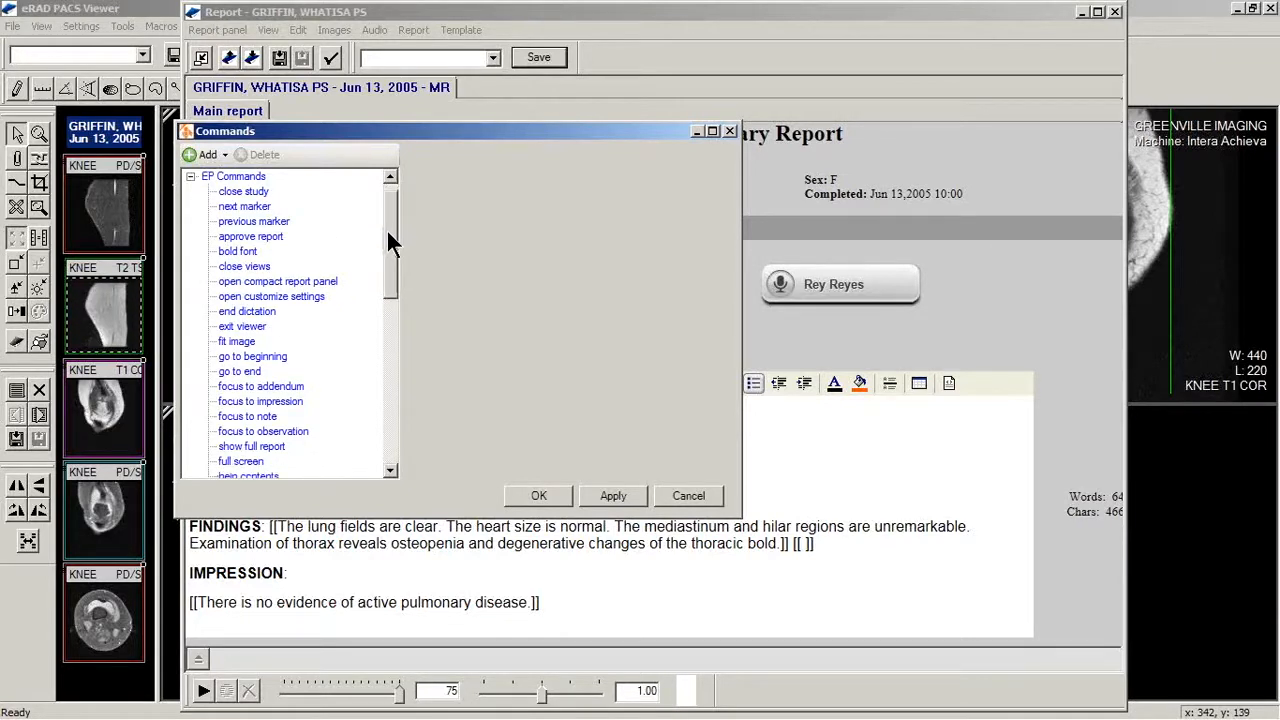
left_click_drag(392, 275, 386, 340)
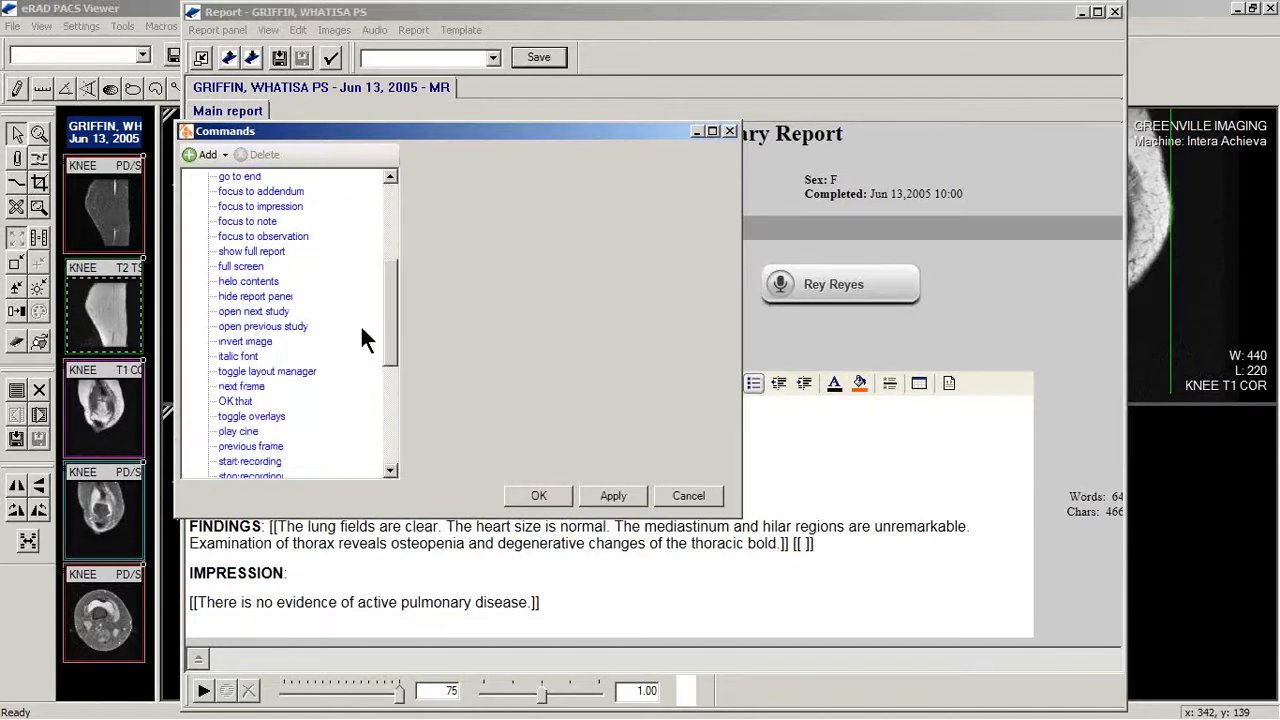
left_click(263, 312)
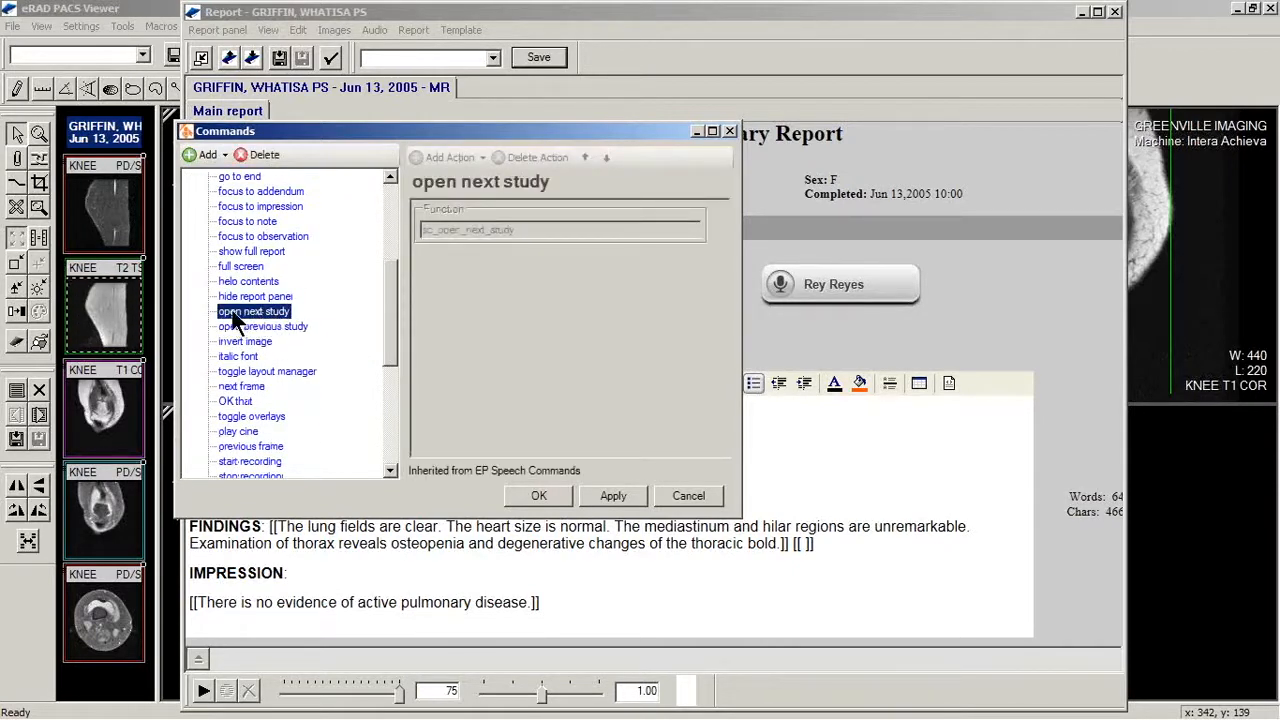
- Check the close study, next marker and previous marker commands, then collapse EP Commands
left_click_drag(387, 314, 392, 232)
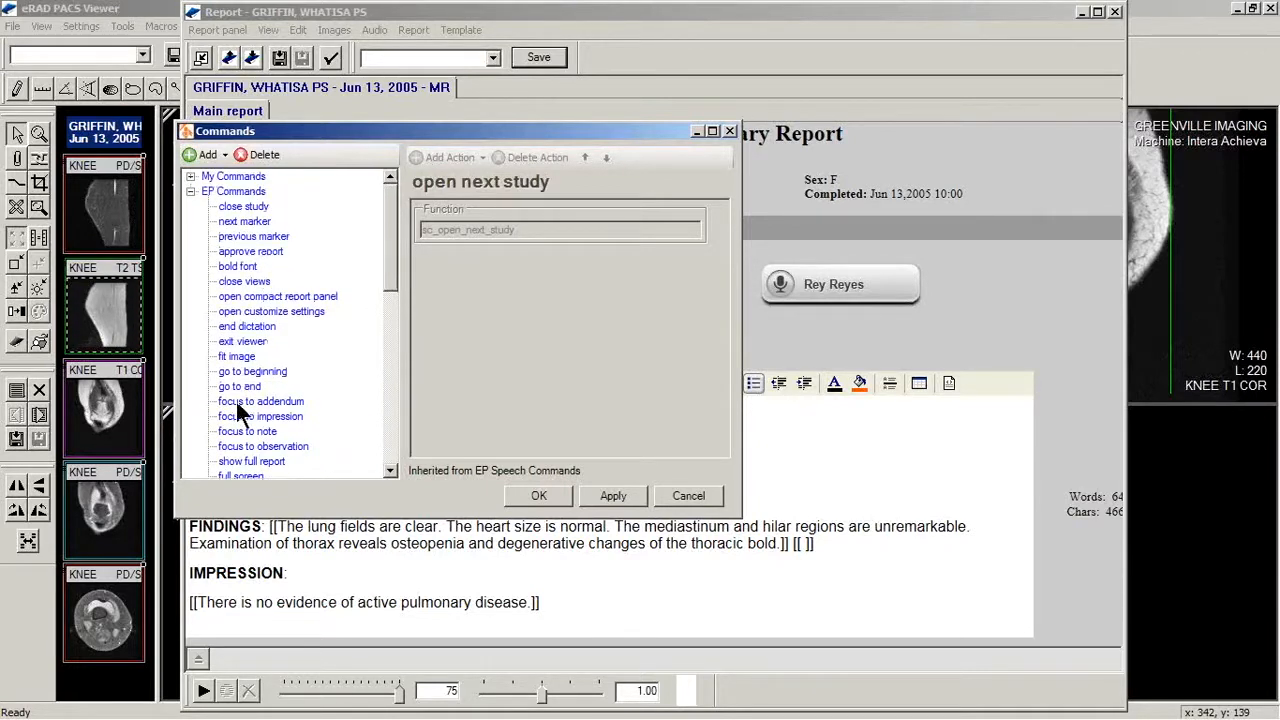
mouse_move(392, 226)
left_mouse_down()
mouse_move(393, 330)
mouse_move(395, 222)
left_mouse_up()
left_click(250, 206)
left_click(247, 221)
left_click(248, 238)
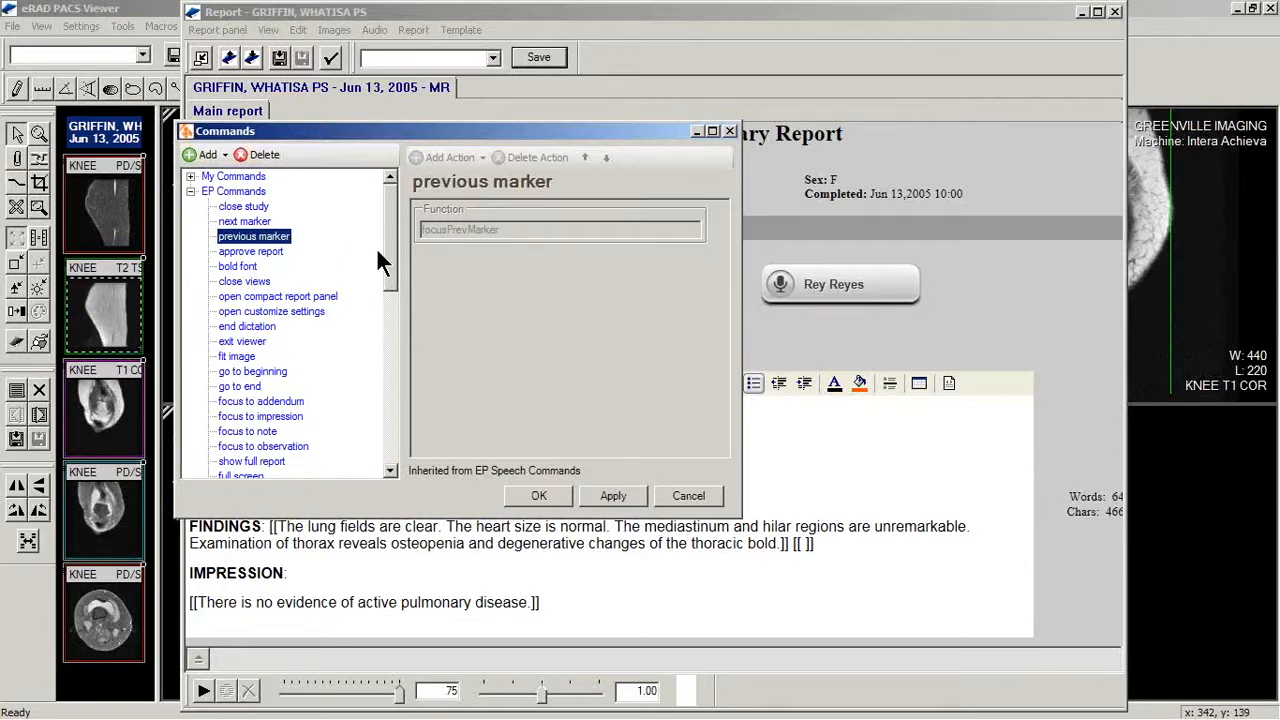
left_click(190, 191)
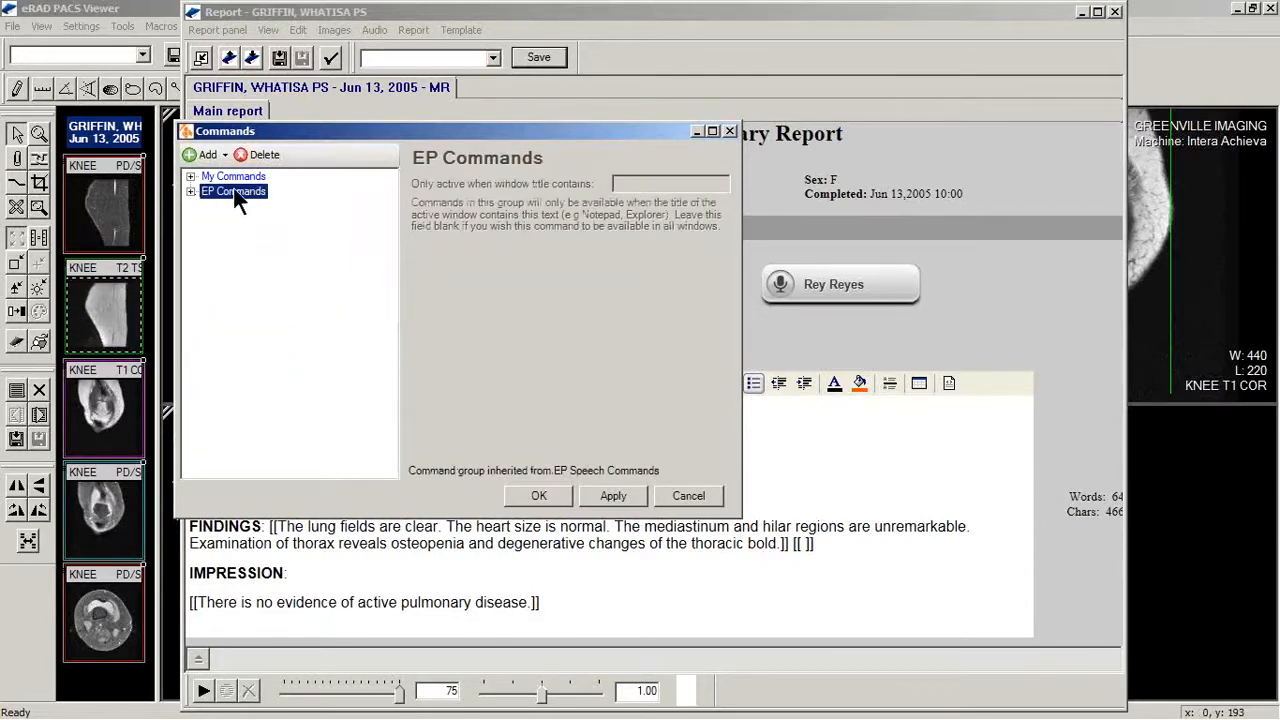
- Open the Default Template snippet under My Commands and add a blank line after EXAM
left_click(190, 177)
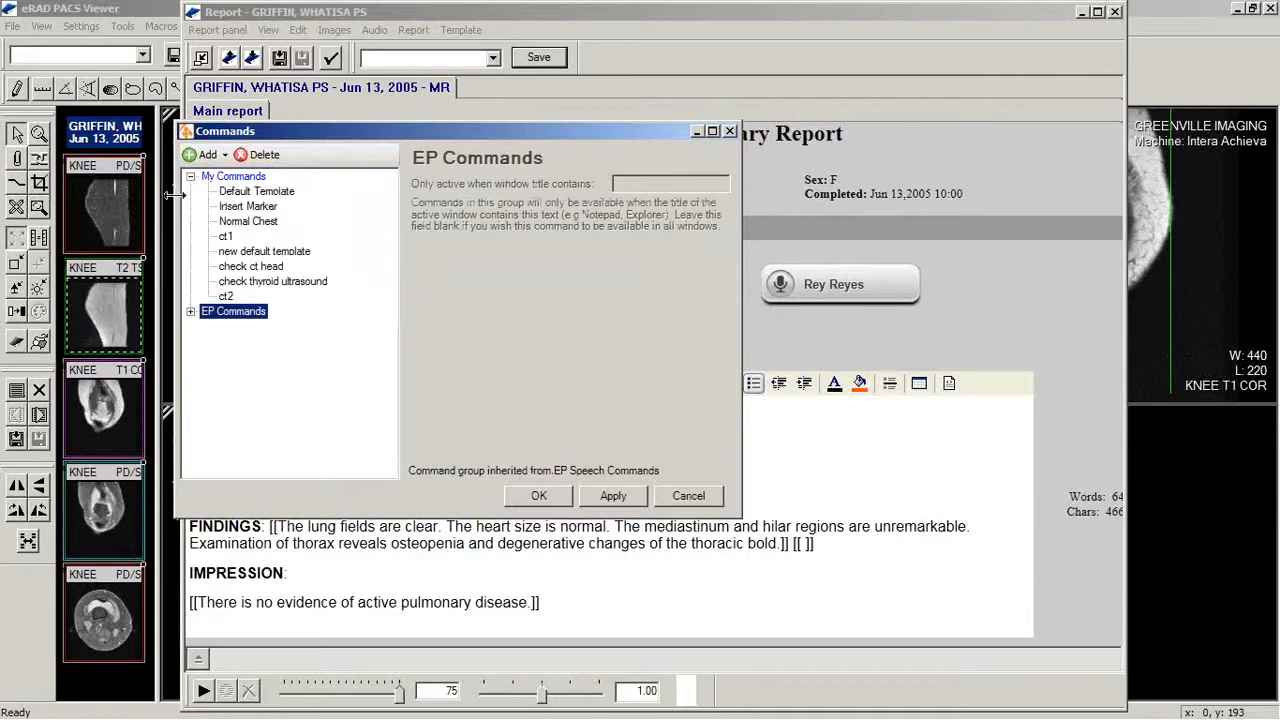
left_click(271, 196)
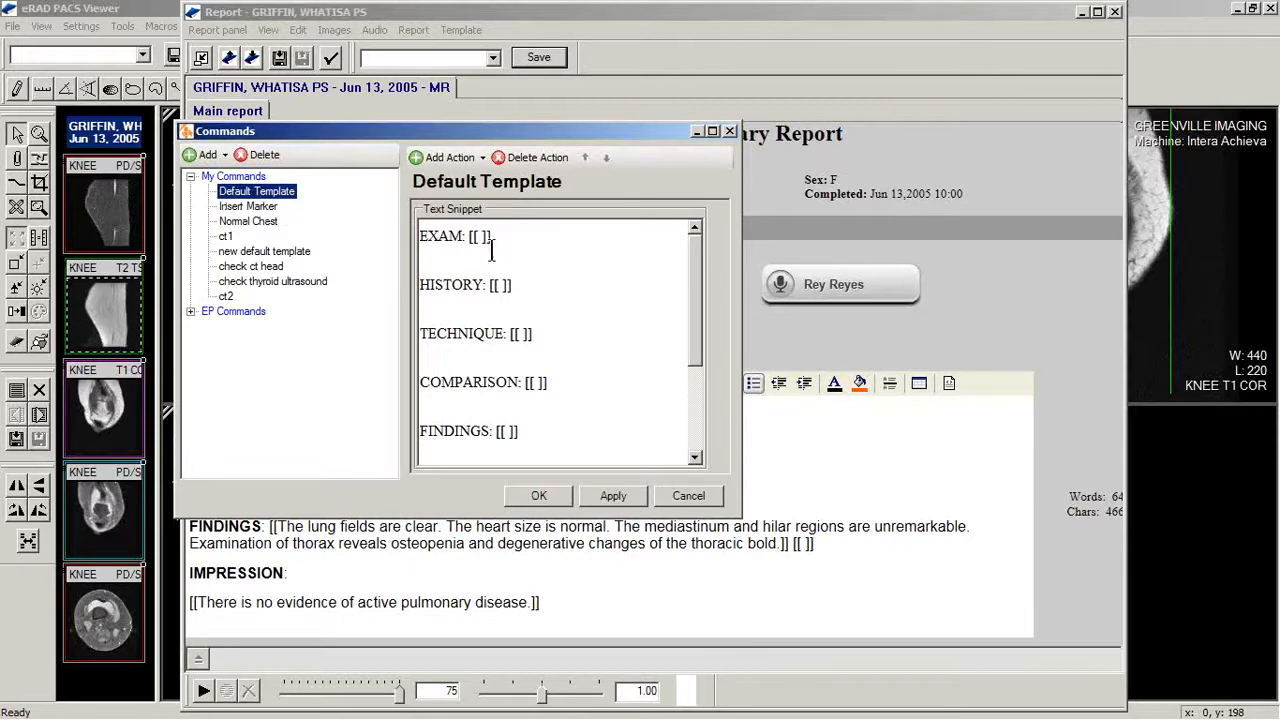
mouse_move(688, 250)
left_mouse_down()
mouse_move(703, 349)
mouse_move(692, 241)
left_mouse_up()
left_click(497, 237)
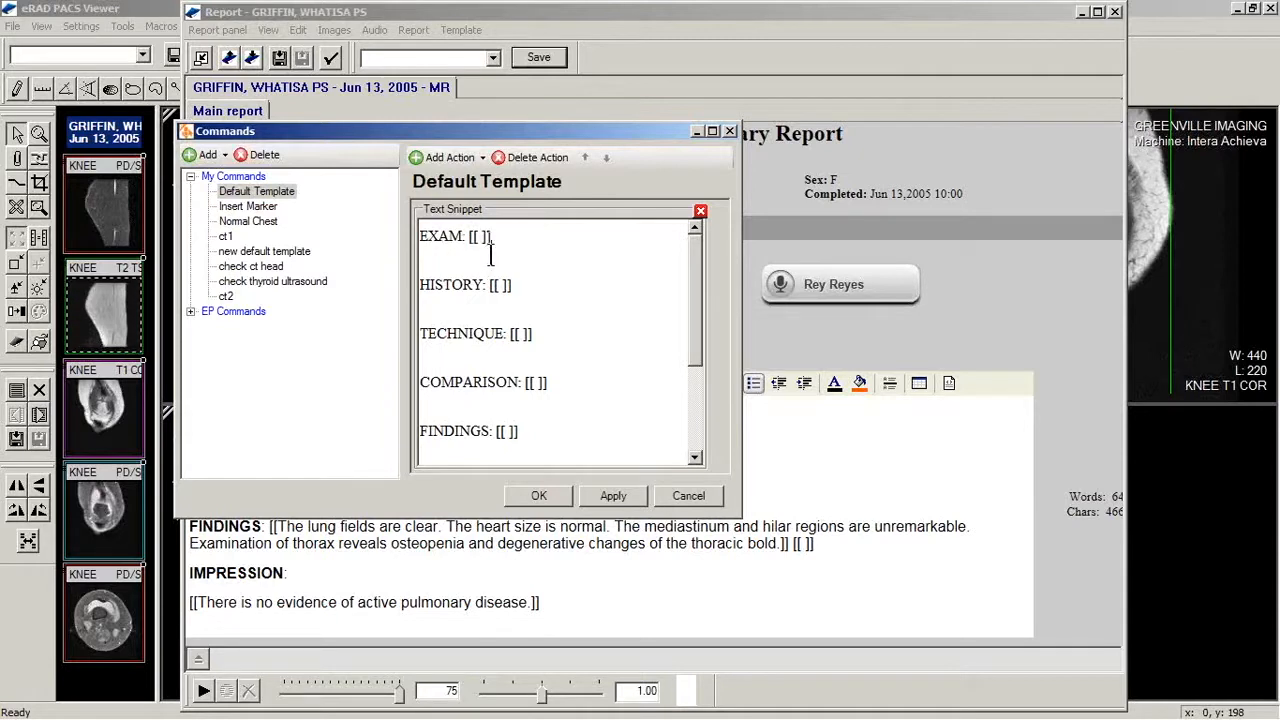
key("Return")
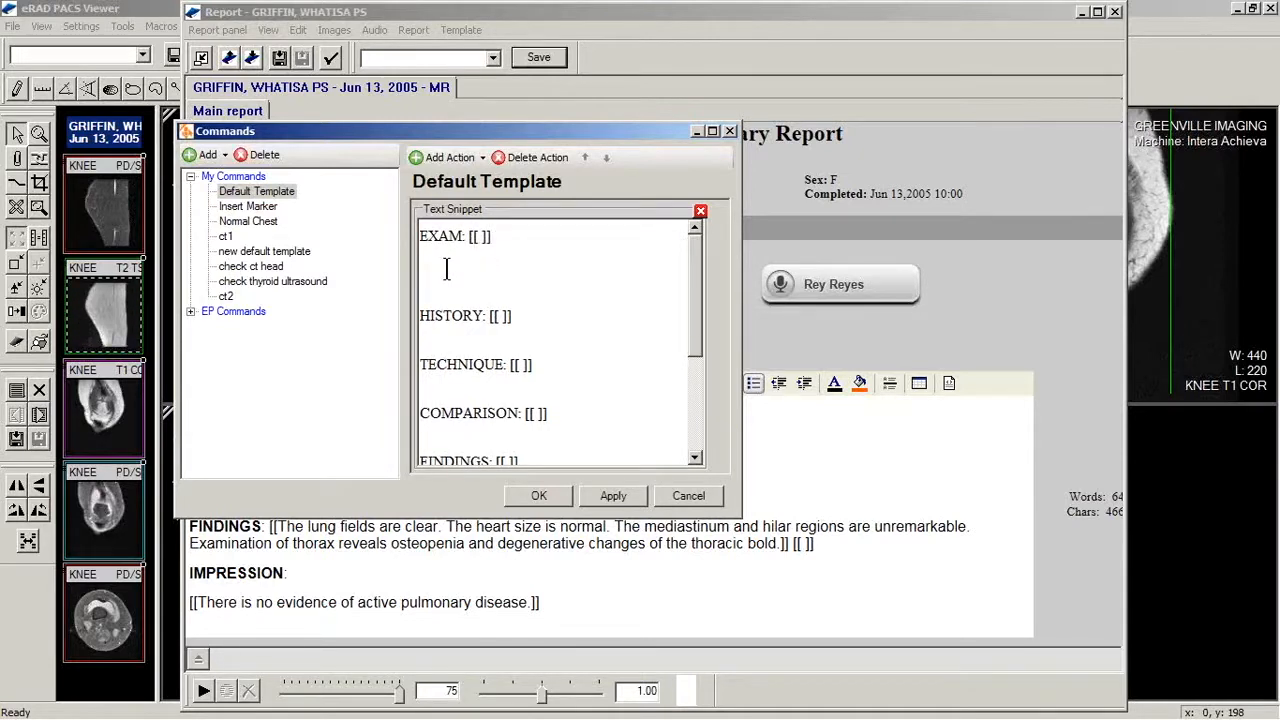
left_click(496, 241)
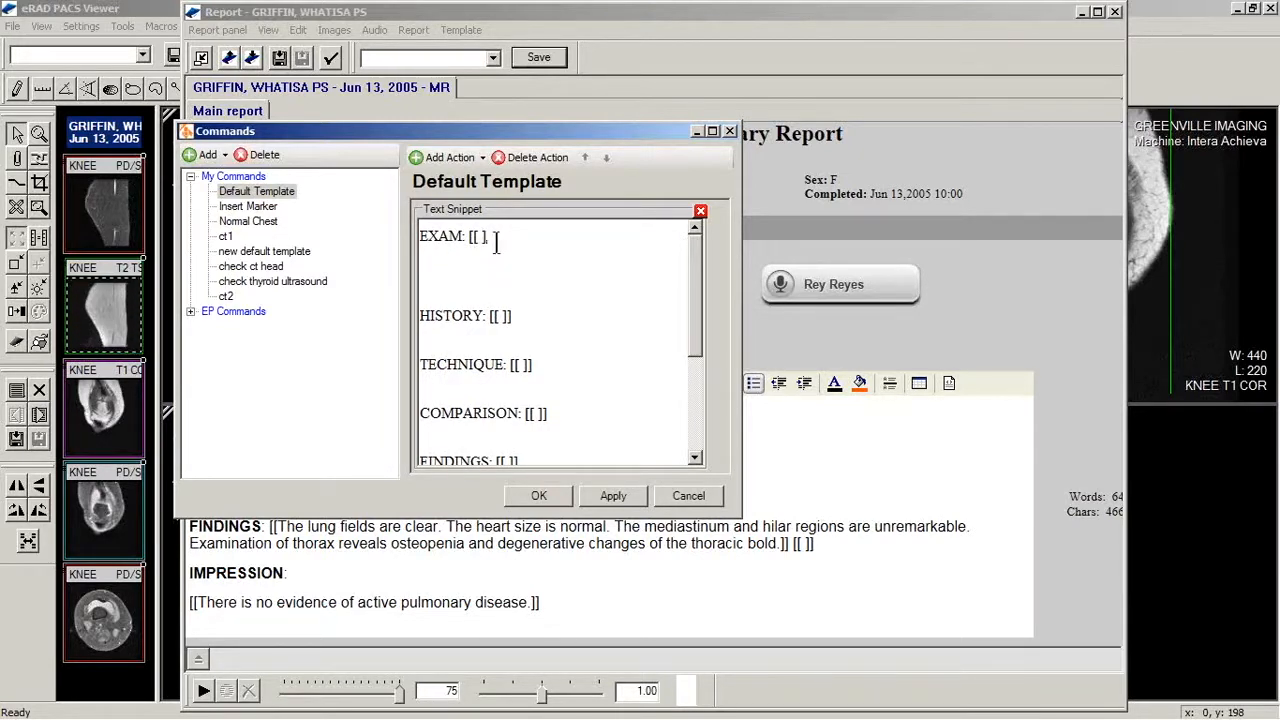
- View the Insert Marker and Normal Chest snippets, then move and close the Commands dialog
left_click(252, 205)
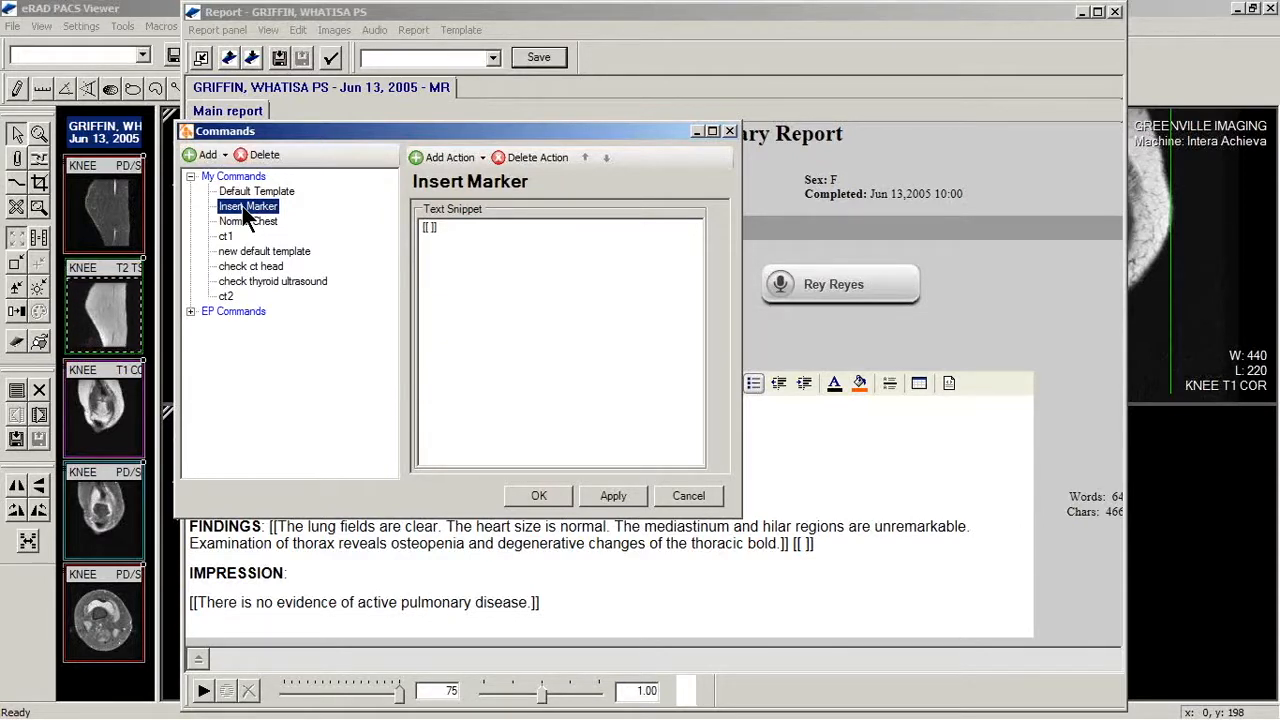
left_click(252, 221)
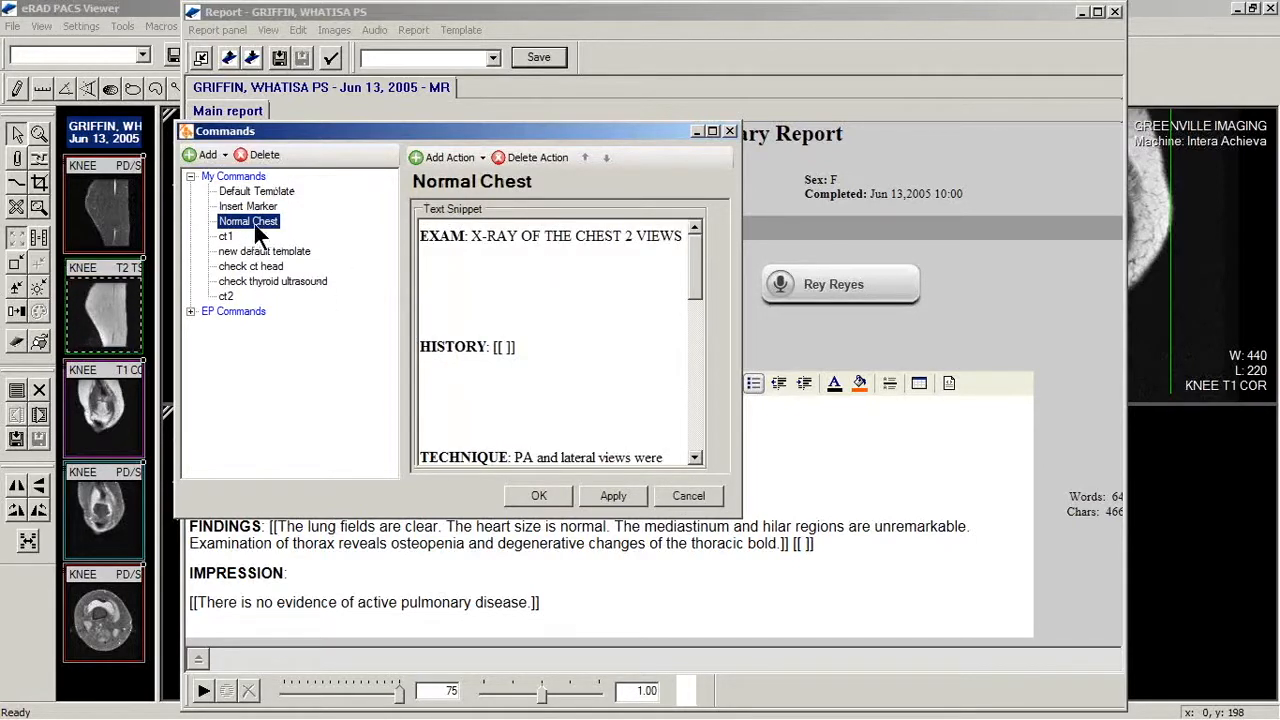
left_click_drag(650, 129, 912, 55)
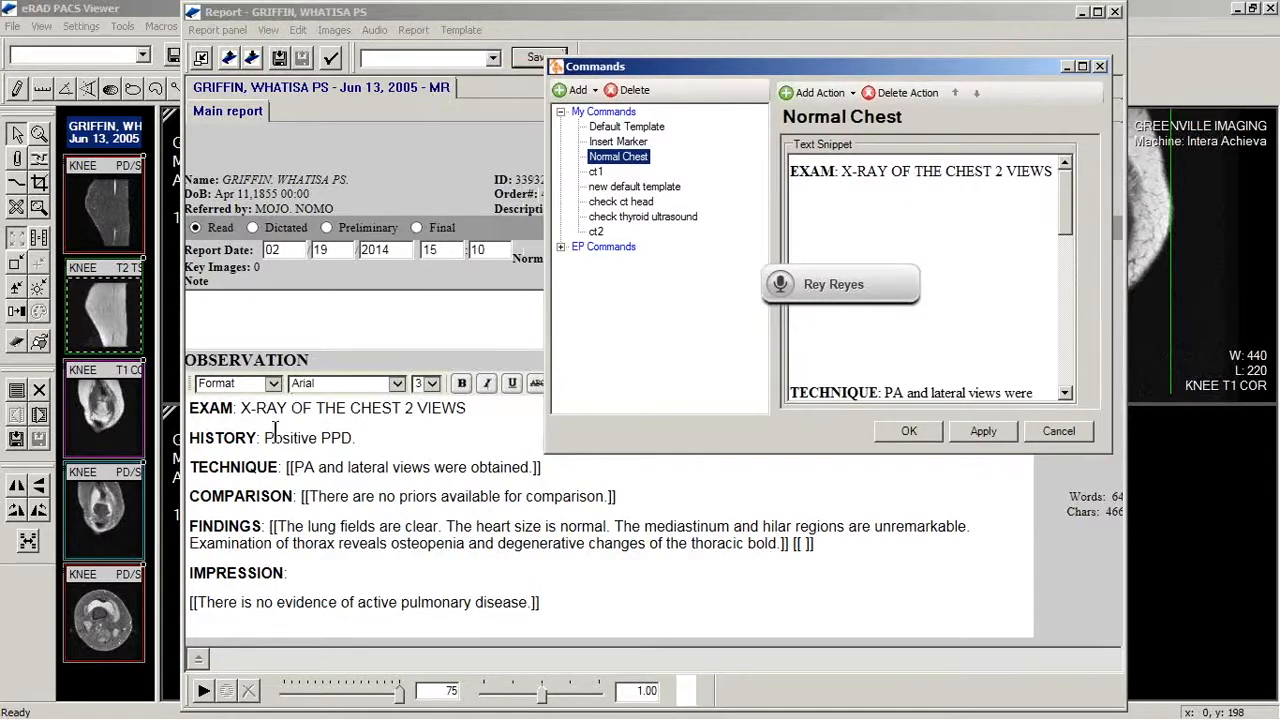
left_click_drag(890, 68, 835, 90)
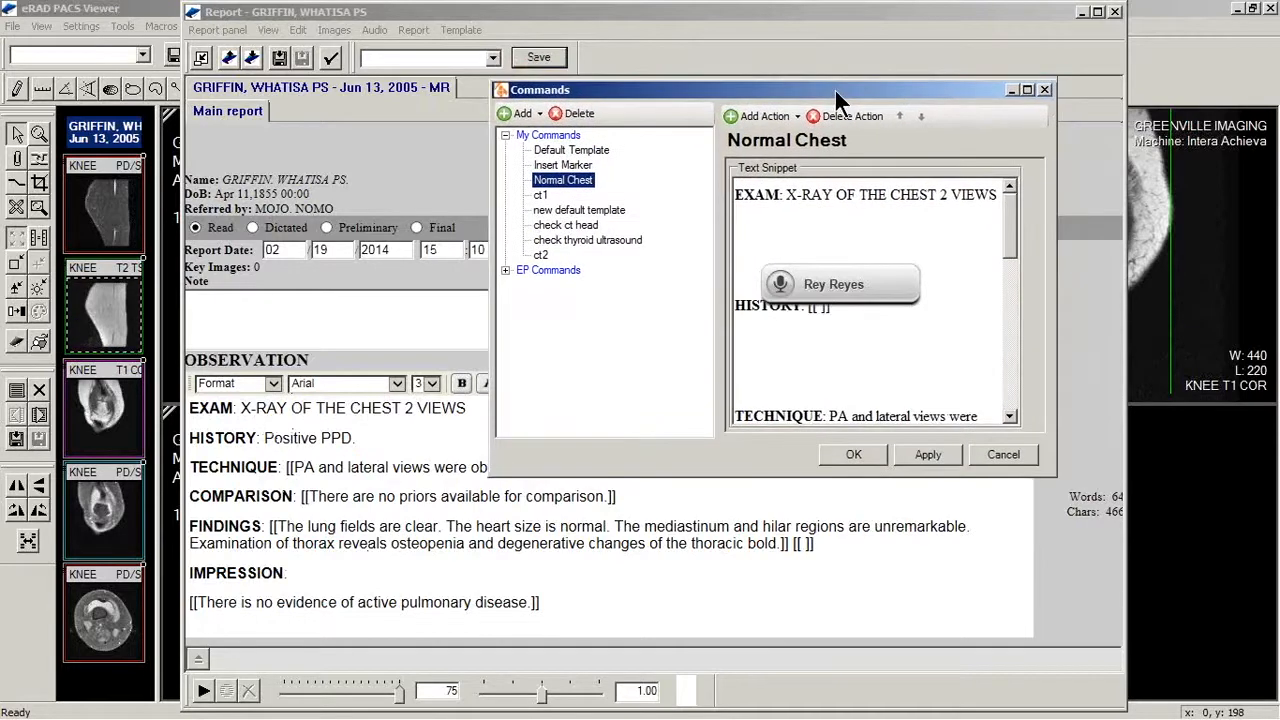
left_click(1044, 89)
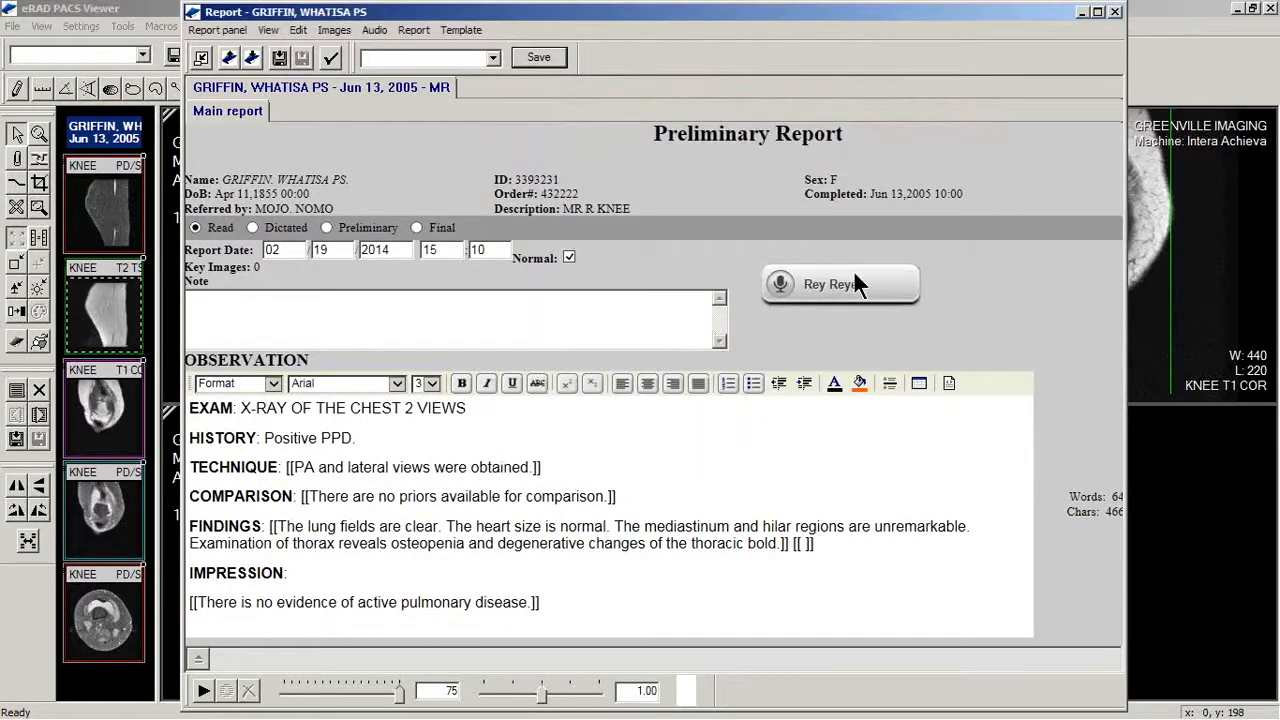
- Dictate so IMPRESSION reads 'There is no evidence of active pulmonary disease.' and open the widget's Tools menu
left_click_drag(853, 269, 877, 260)
left_click(587, 571)
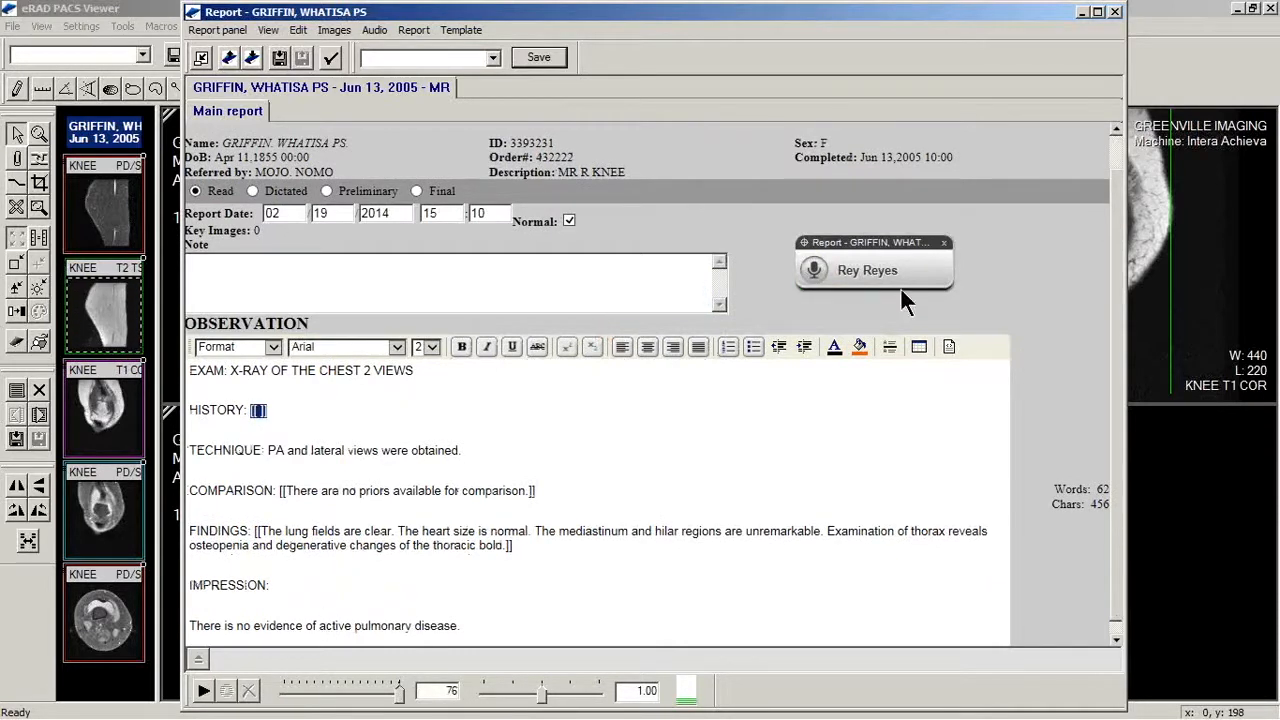
left_click(871, 277)
mouse_move(846, 348)
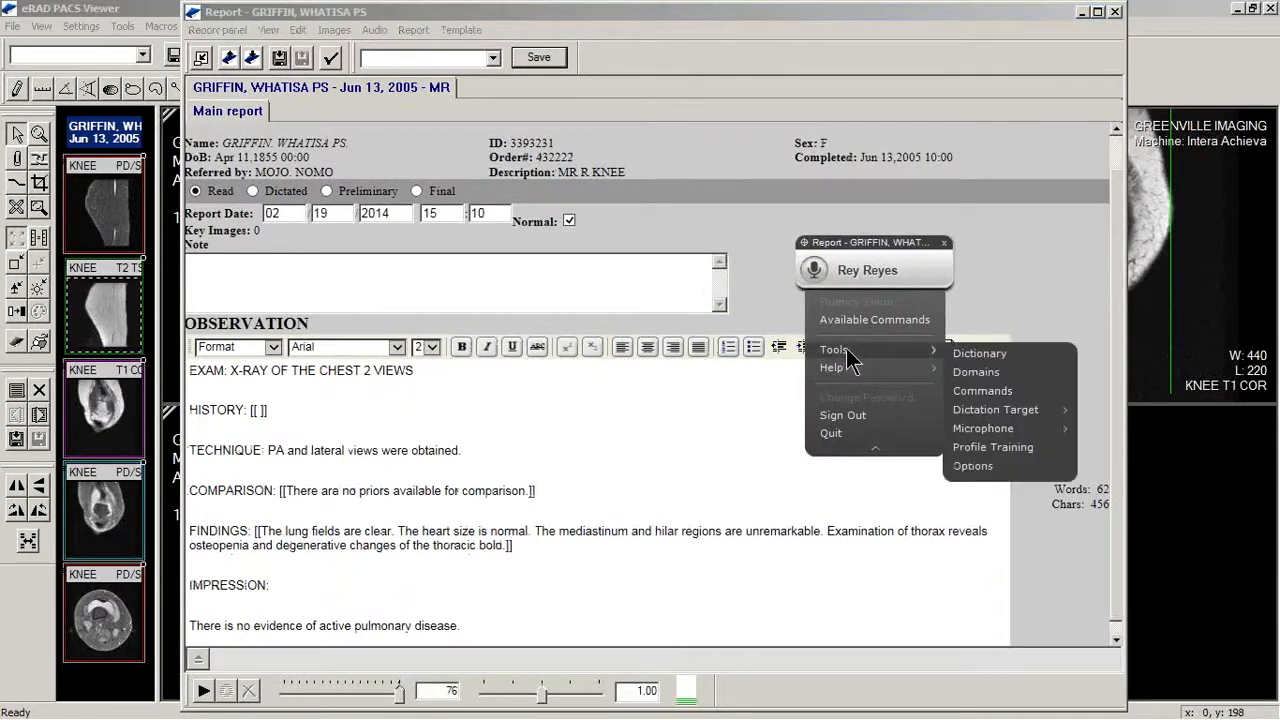
- Reopen Commands, view the Normal Chest snippet, then select all of the ct1 snippet text
left_click(999, 391)
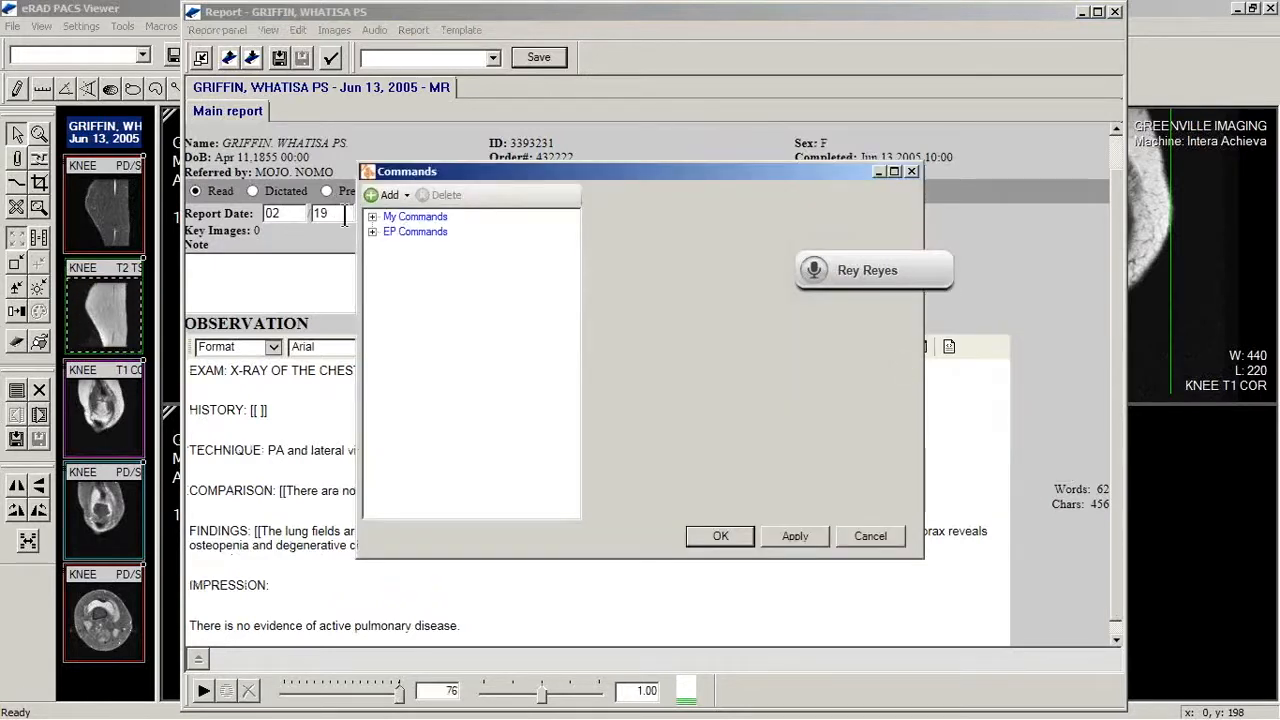
left_click(371, 216)
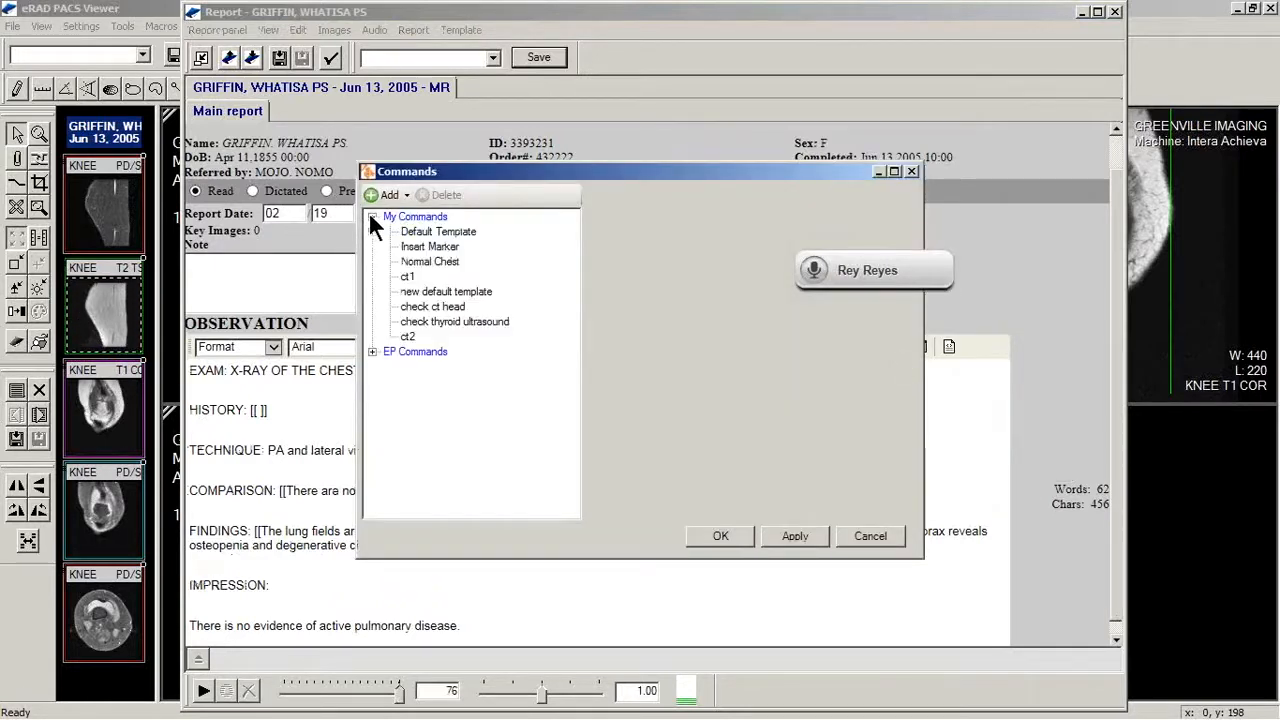
left_click(456, 259)
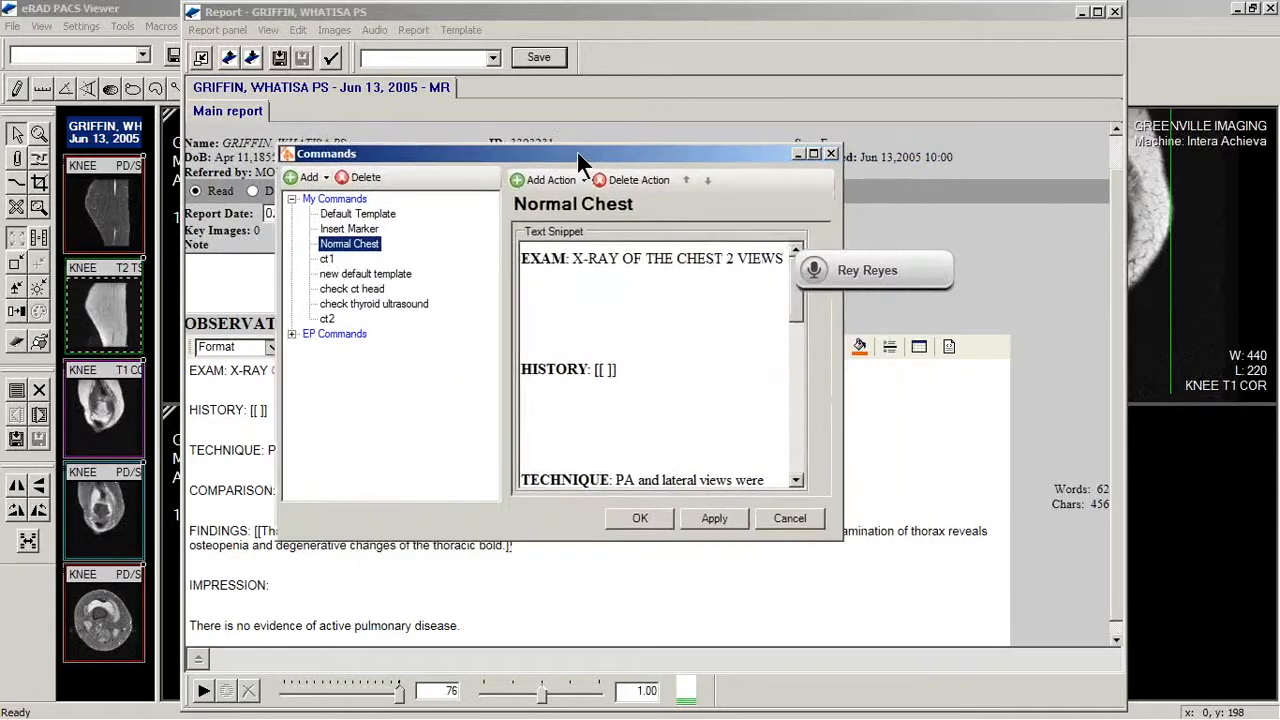
left_click_drag(592, 167, 448, 117)
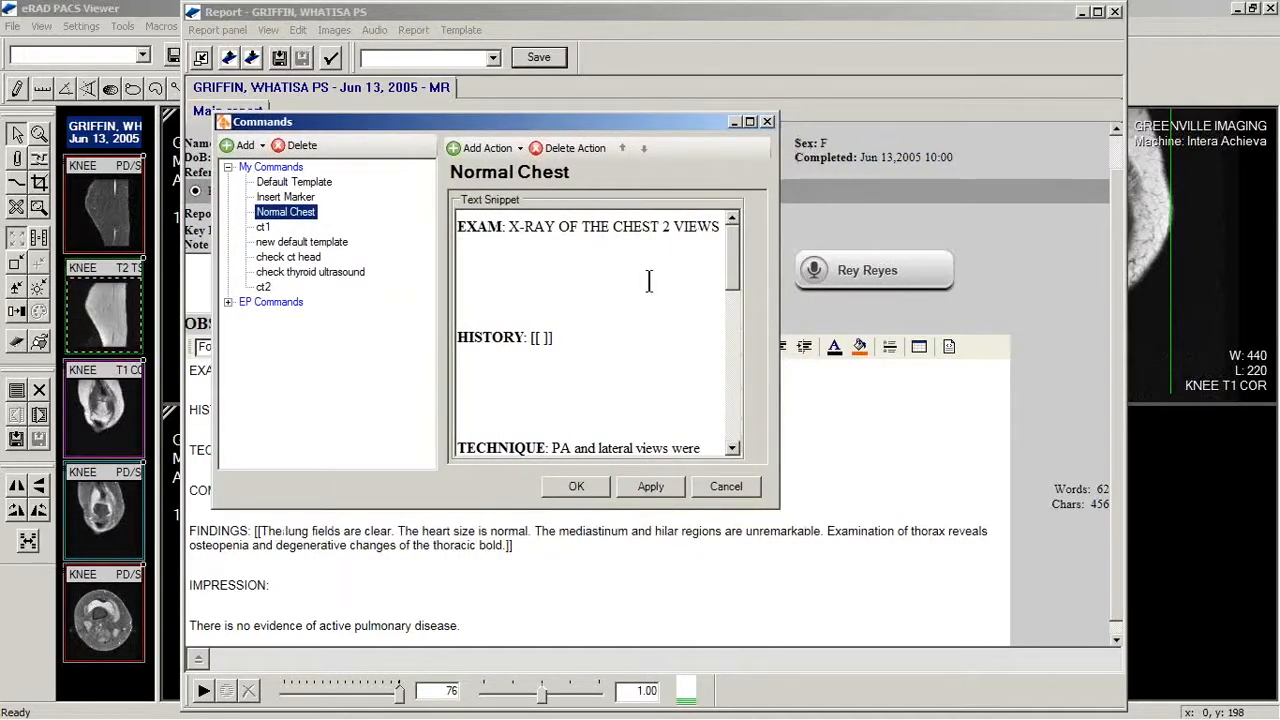
mouse_move(736, 252)
left_mouse_down()
mouse_move(725, 311)
mouse_move(724, 243)
left_mouse_up()
left_click(262, 227)
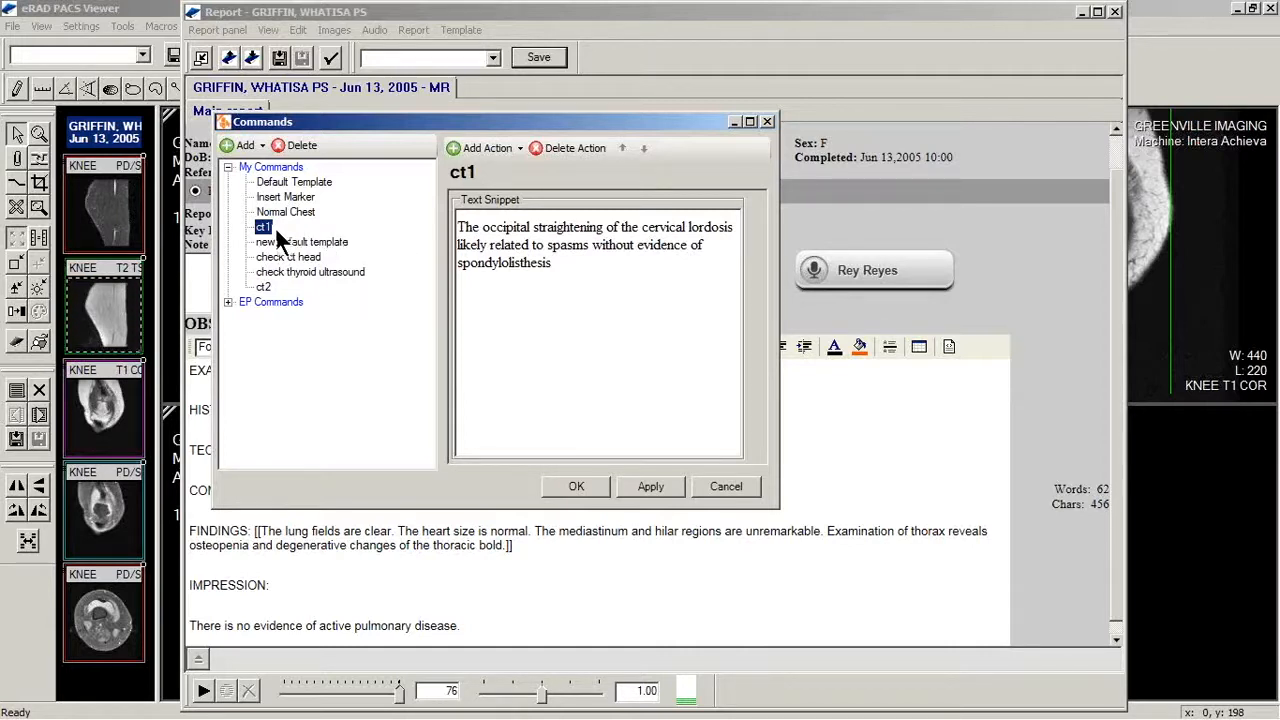
left_click(577, 248)
key("ctrl+a")
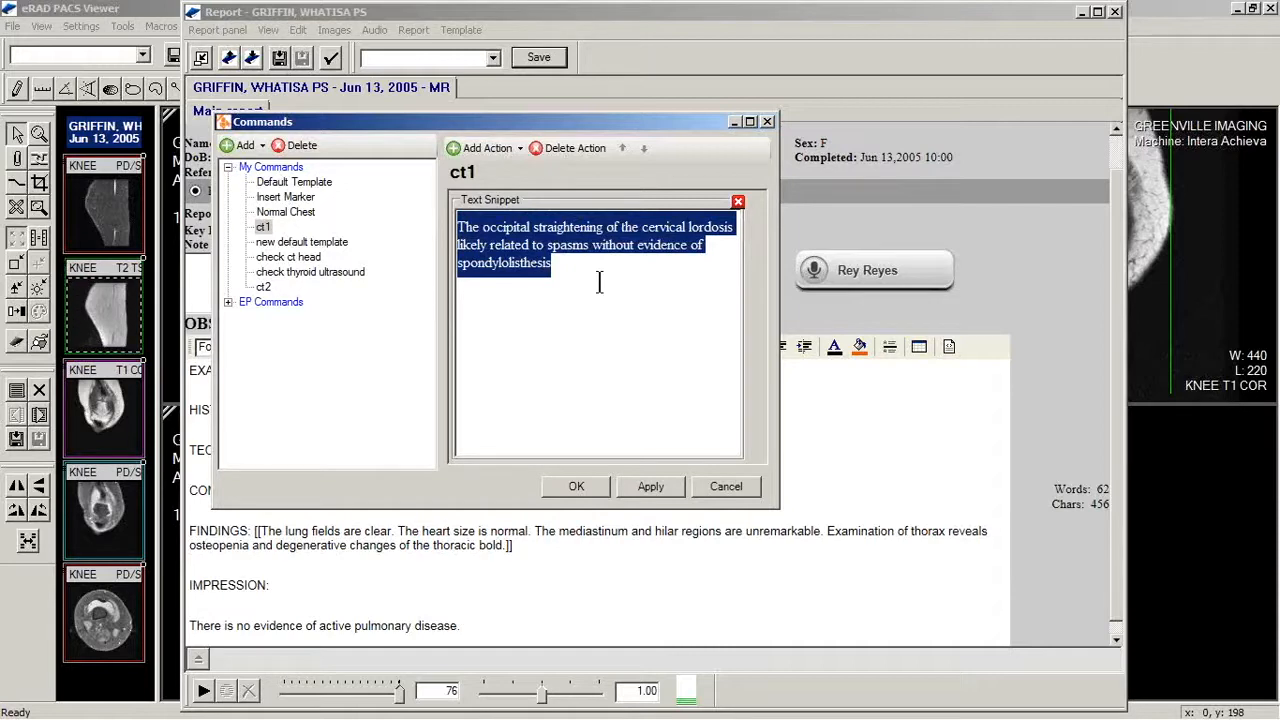
- Preview the check ct head, new default template and check thyroid ultrasound snippets, then show My Commands settings
left_click(306, 242)
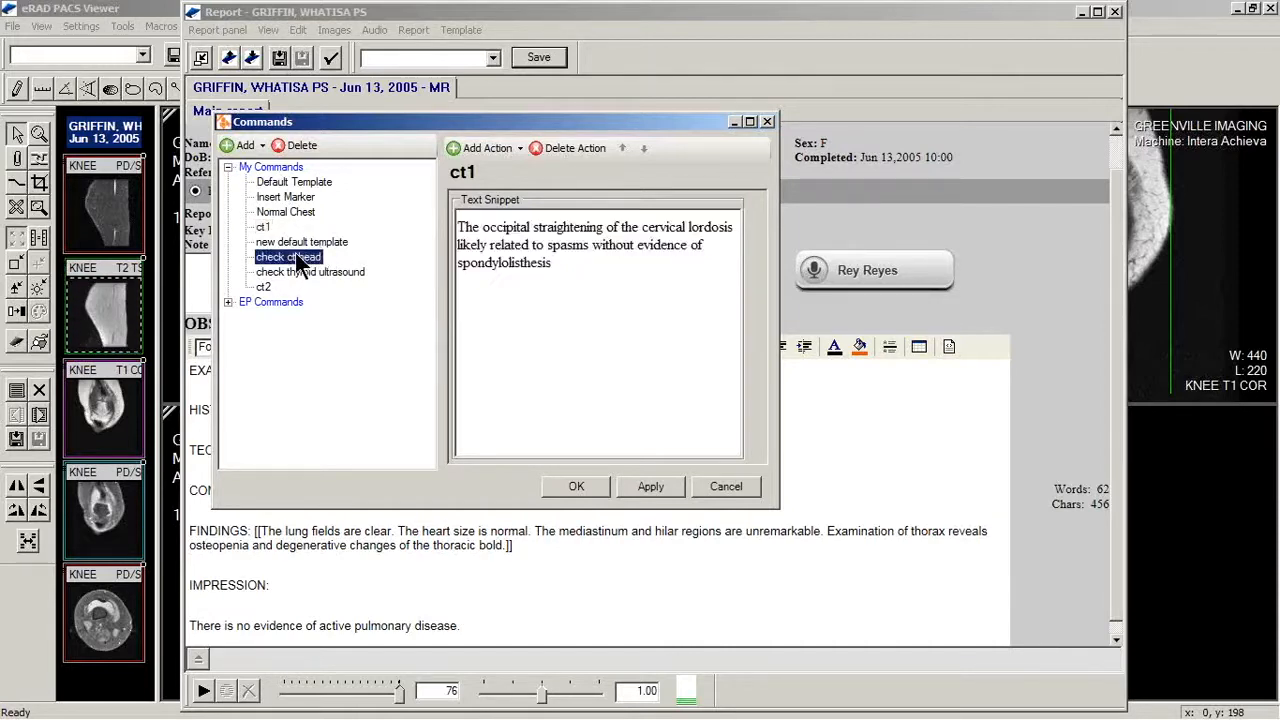
left_click(302, 258)
left_click(306, 243)
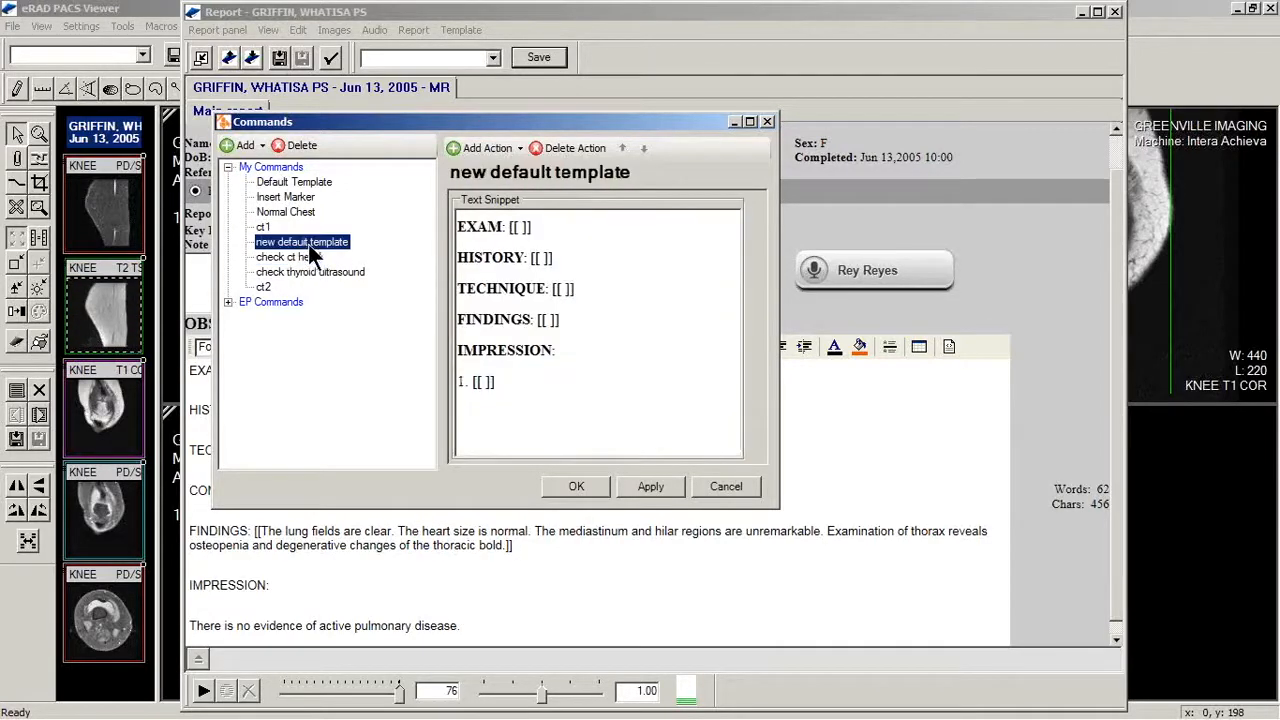
left_click(289, 257)
left_click(280, 272)
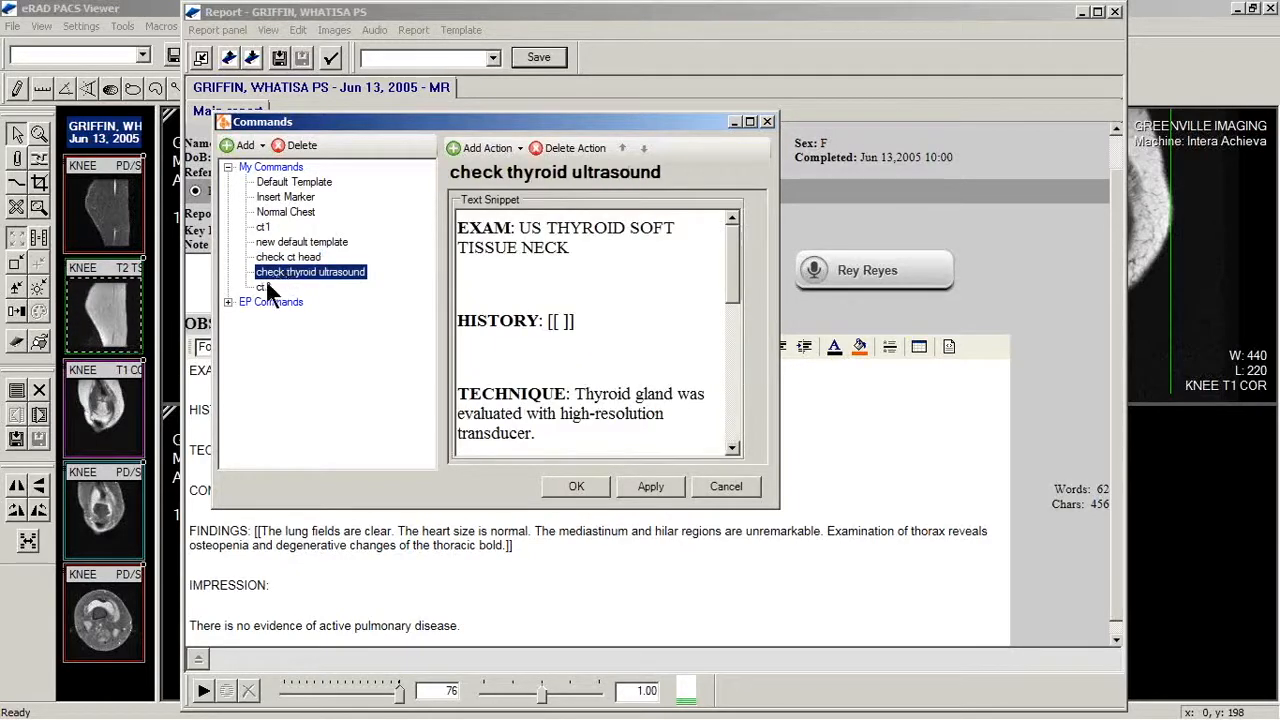
left_click(288, 257)
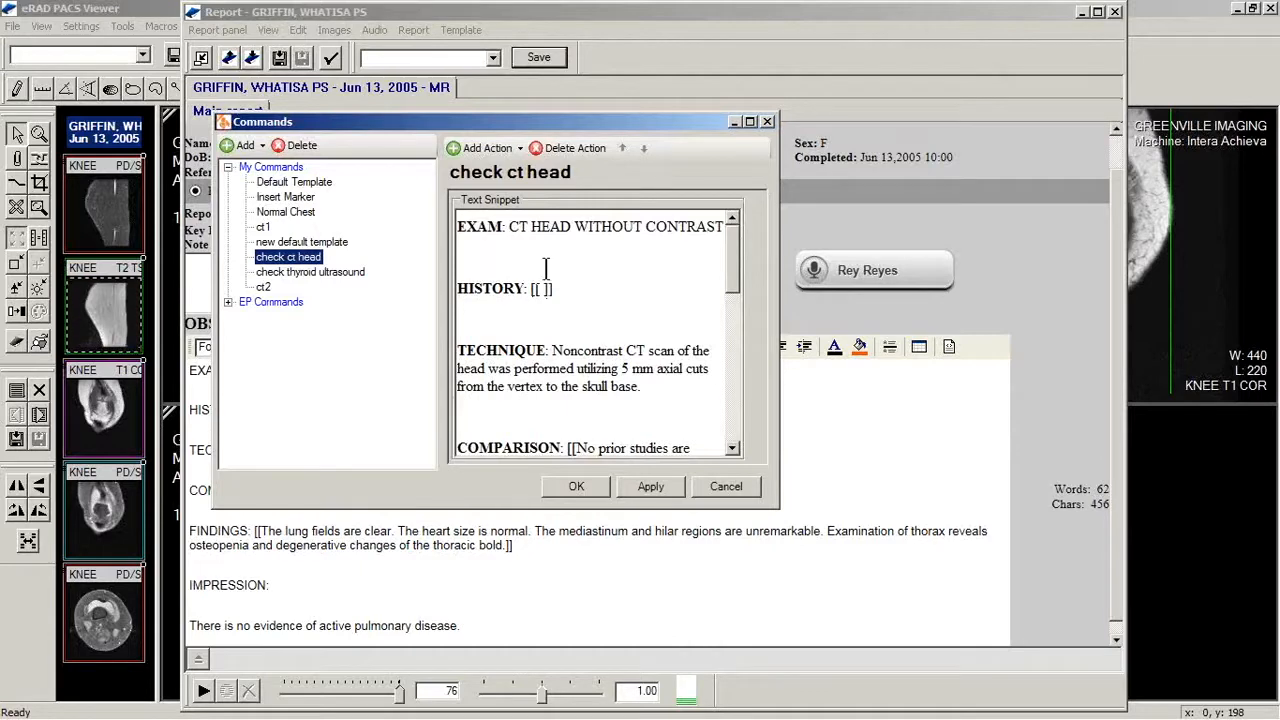
left_click(591, 297)
scroll(563, 310, "down", 10)
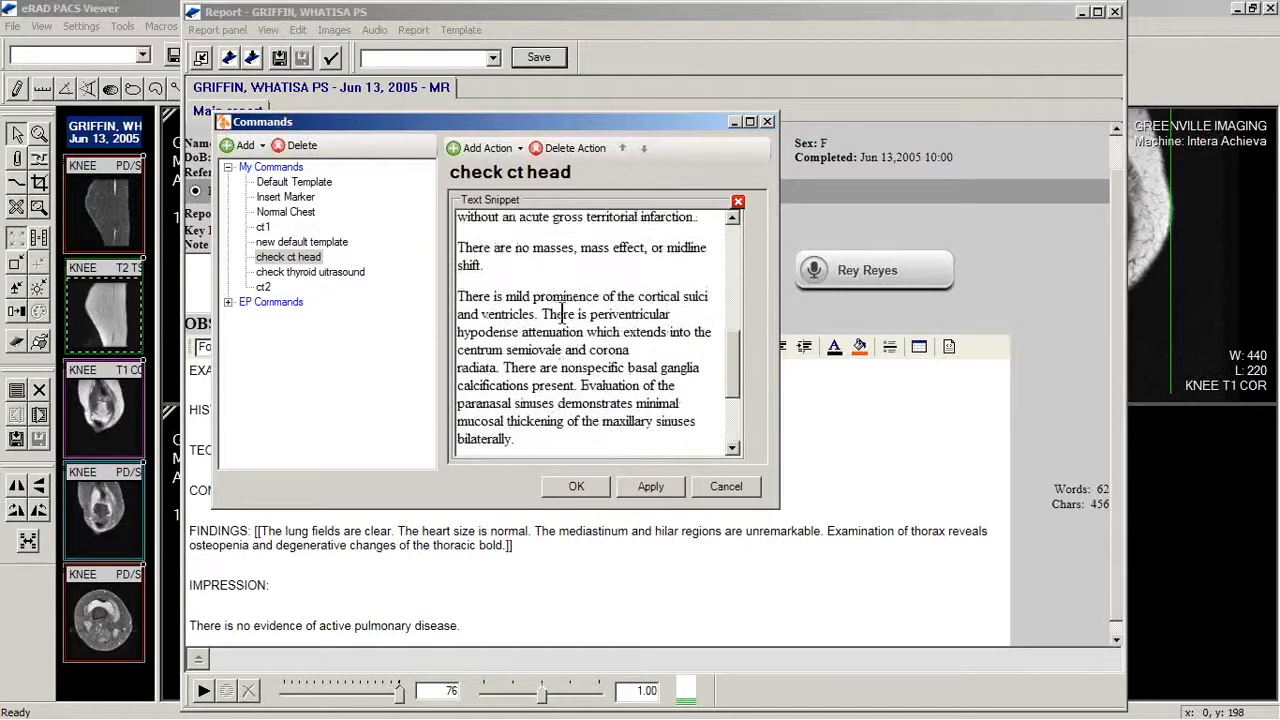
scroll(562, 318, "up", 10)
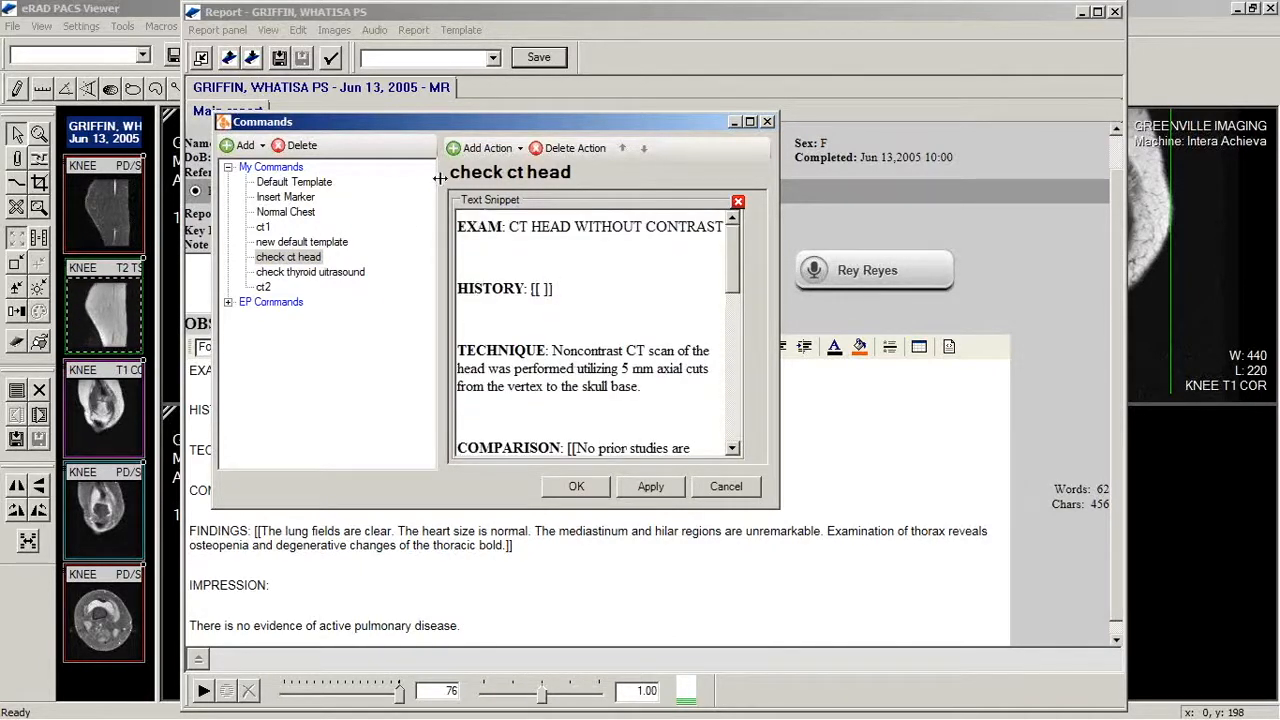
left_click(257, 166)
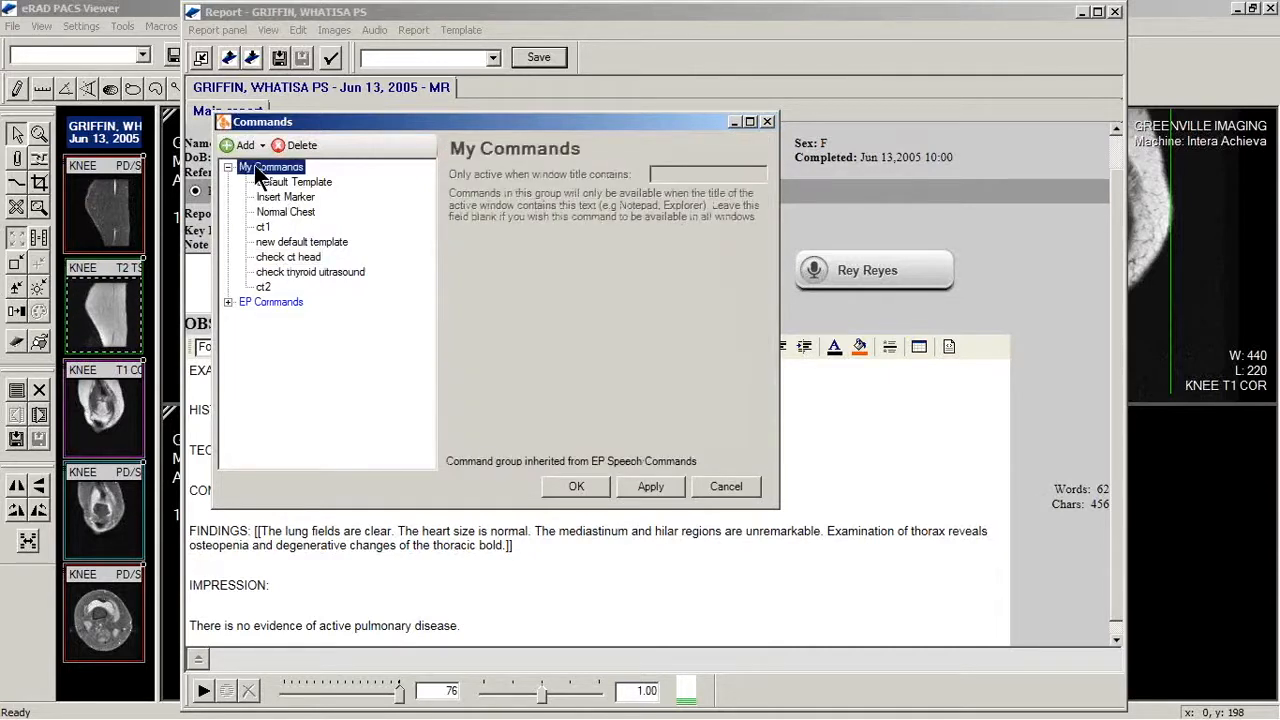
- Add a new My Commands command named ct3 with an empty Text Snippet action
left_click(260, 146)
left_click(280, 187)
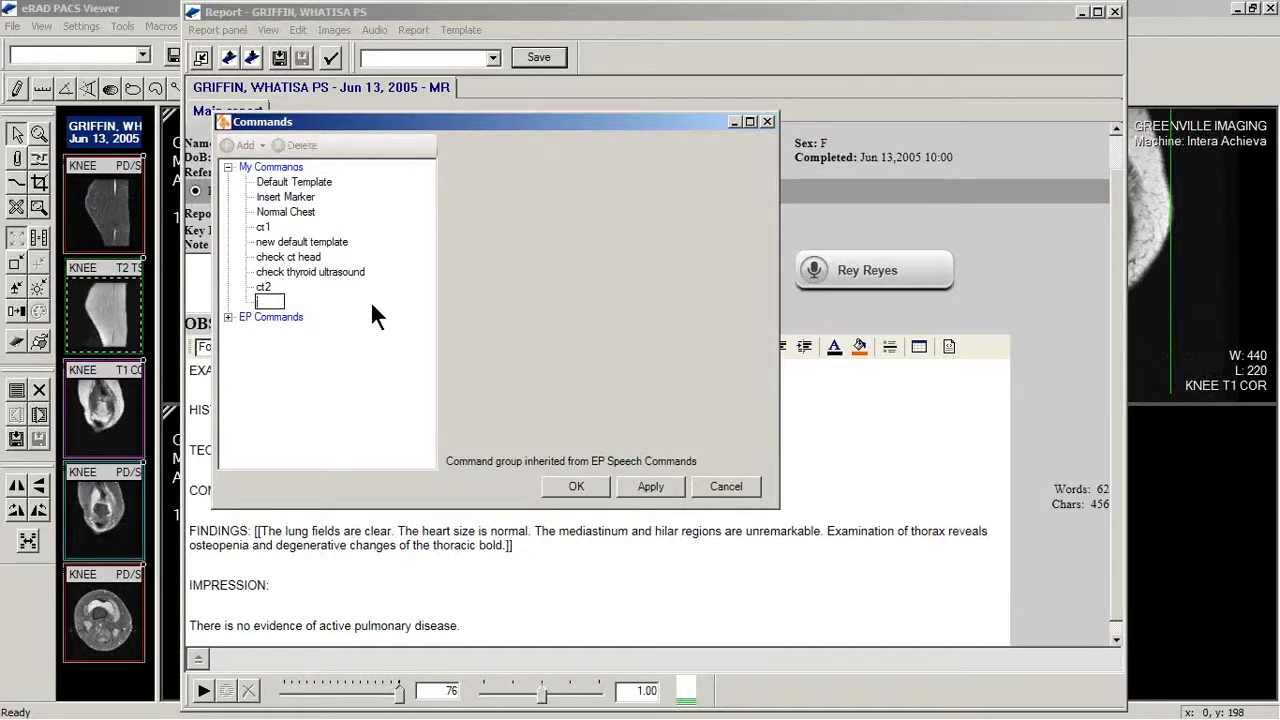
type("ct3")
left_click(405, 298)
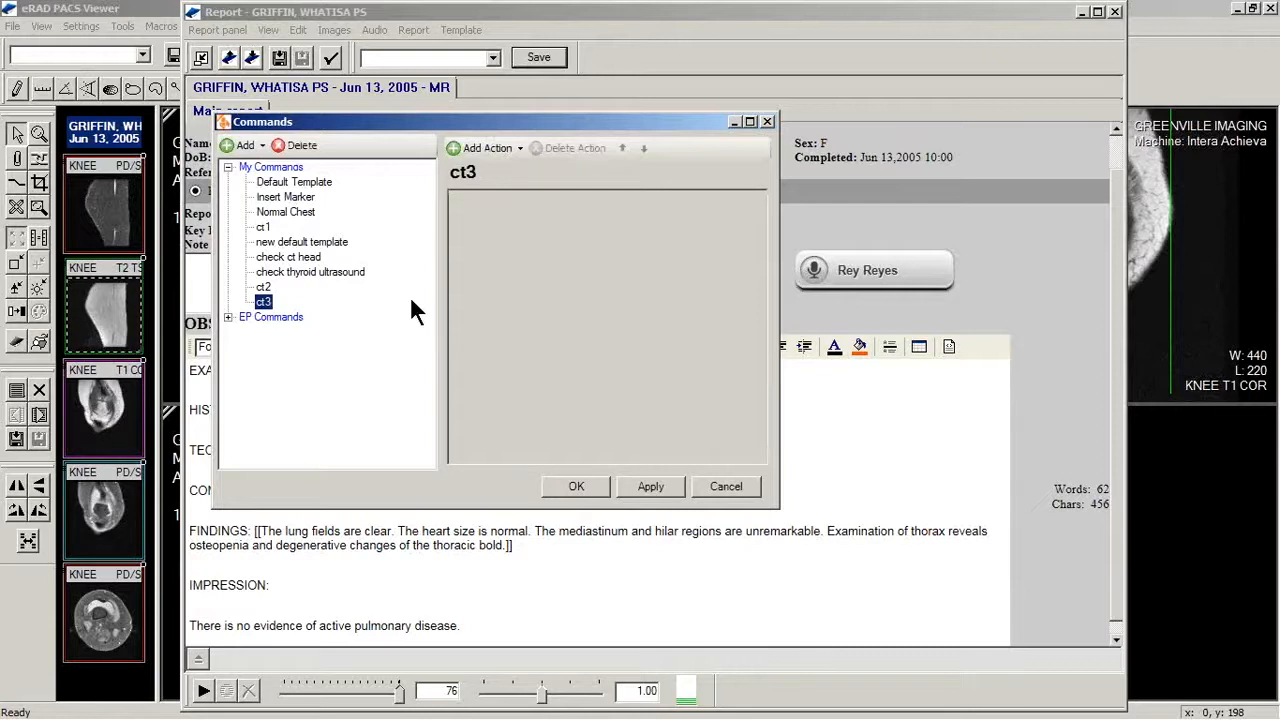
left_click(508, 152)
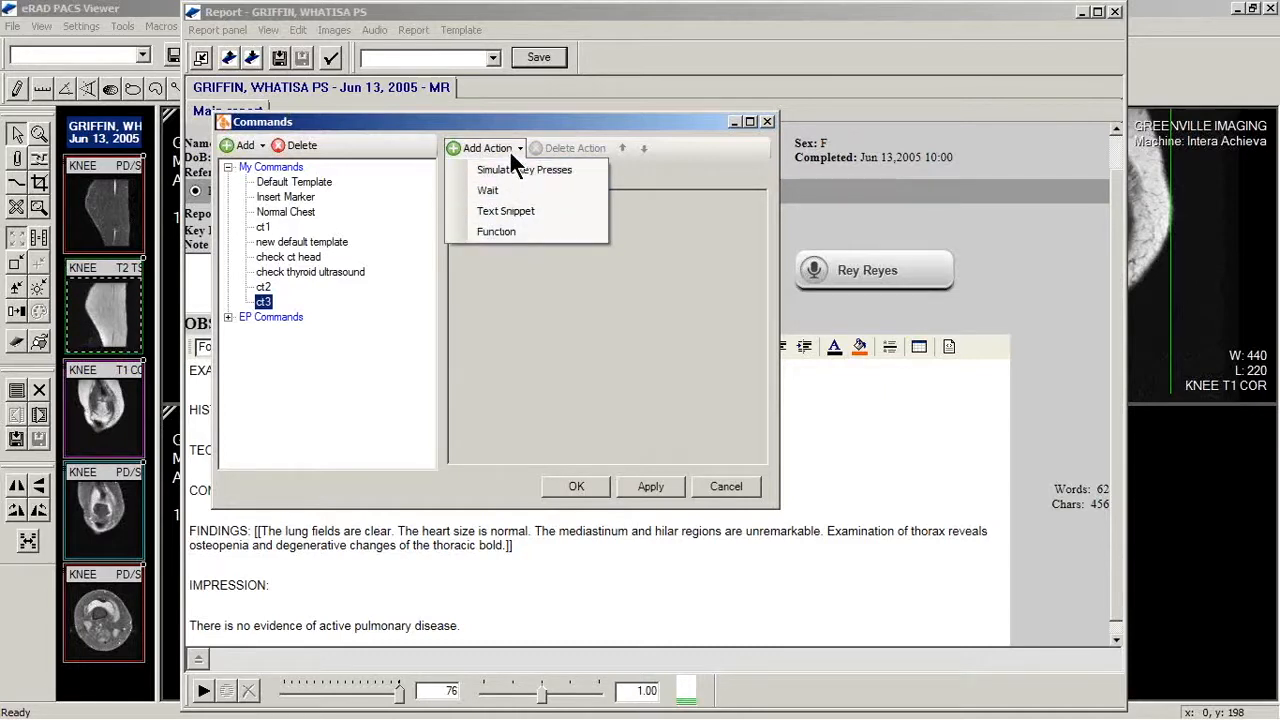
left_click(538, 210)
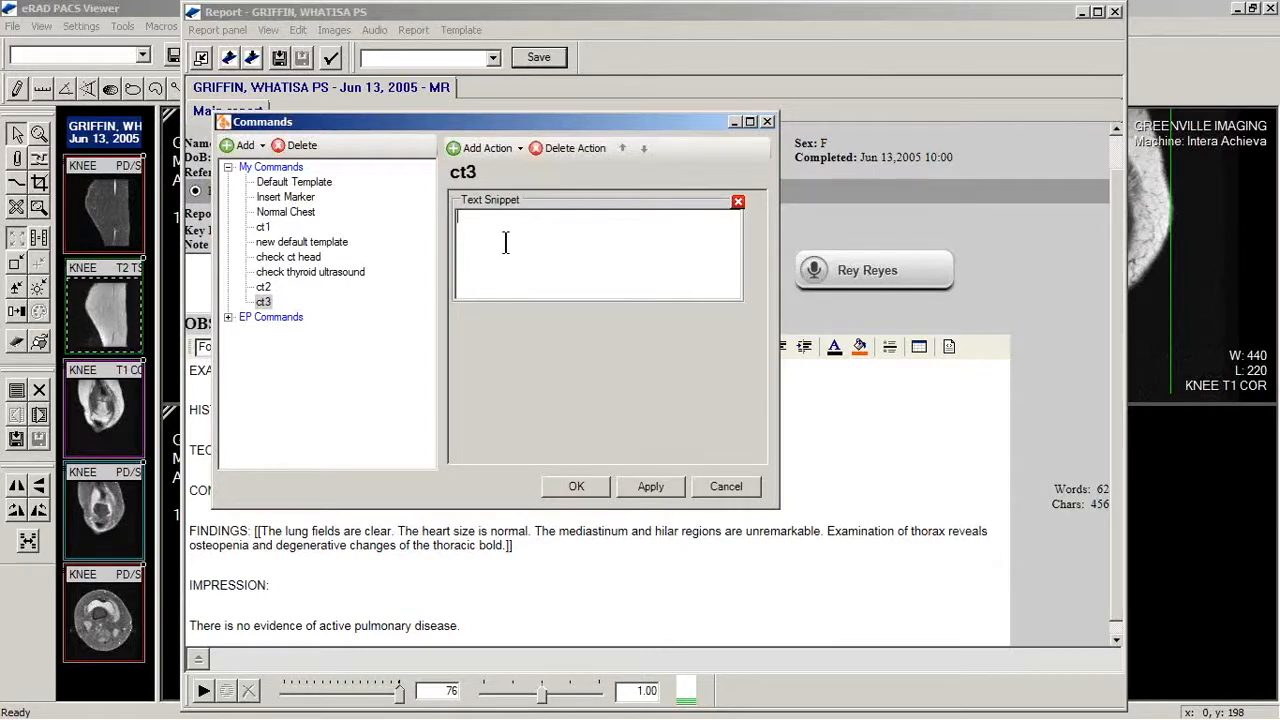
left_click(470, 244)
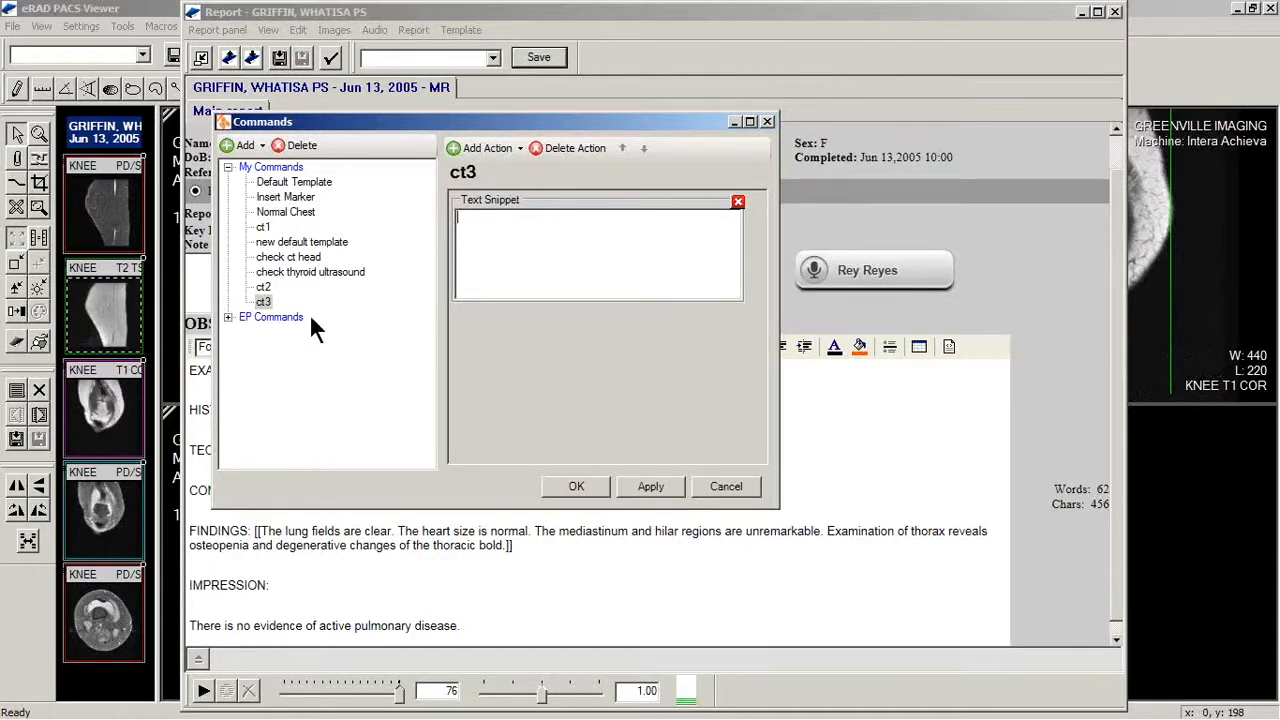
- Shift the command editor down to reveal the patient header, then close it
left_click_drag(661, 127, 671, 136)
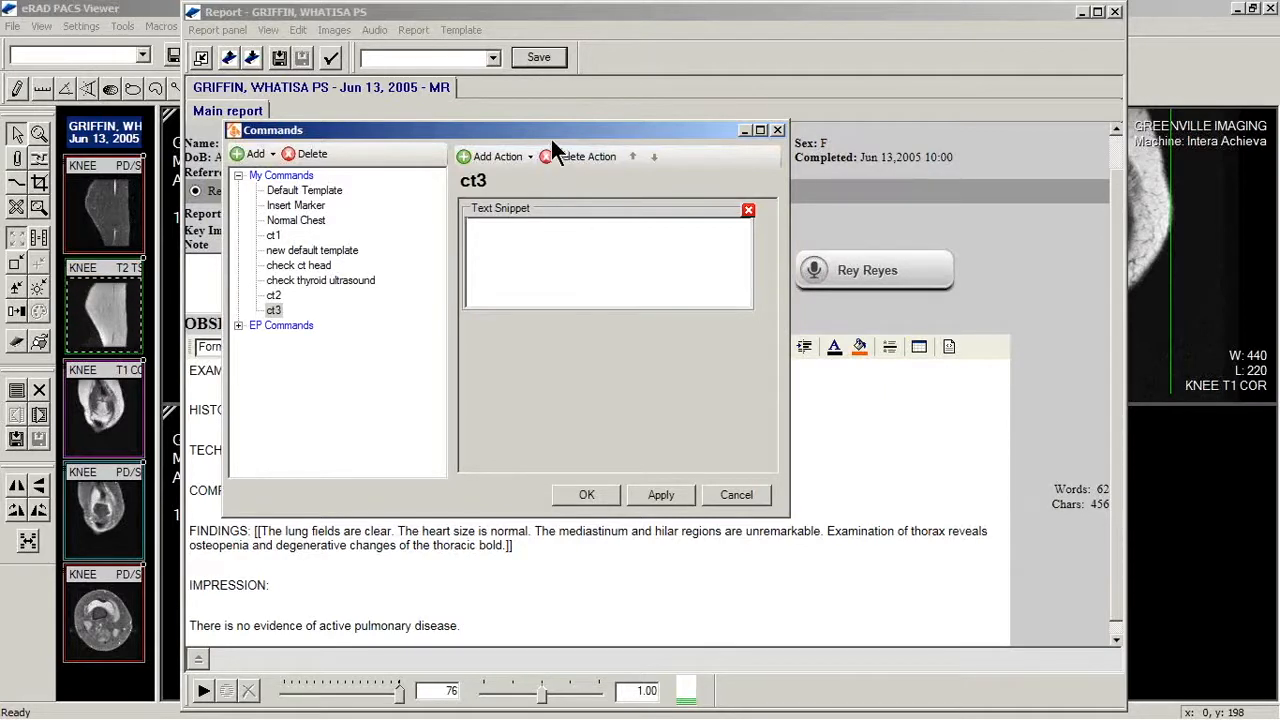
left_click_drag(550, 134, 546, 122)
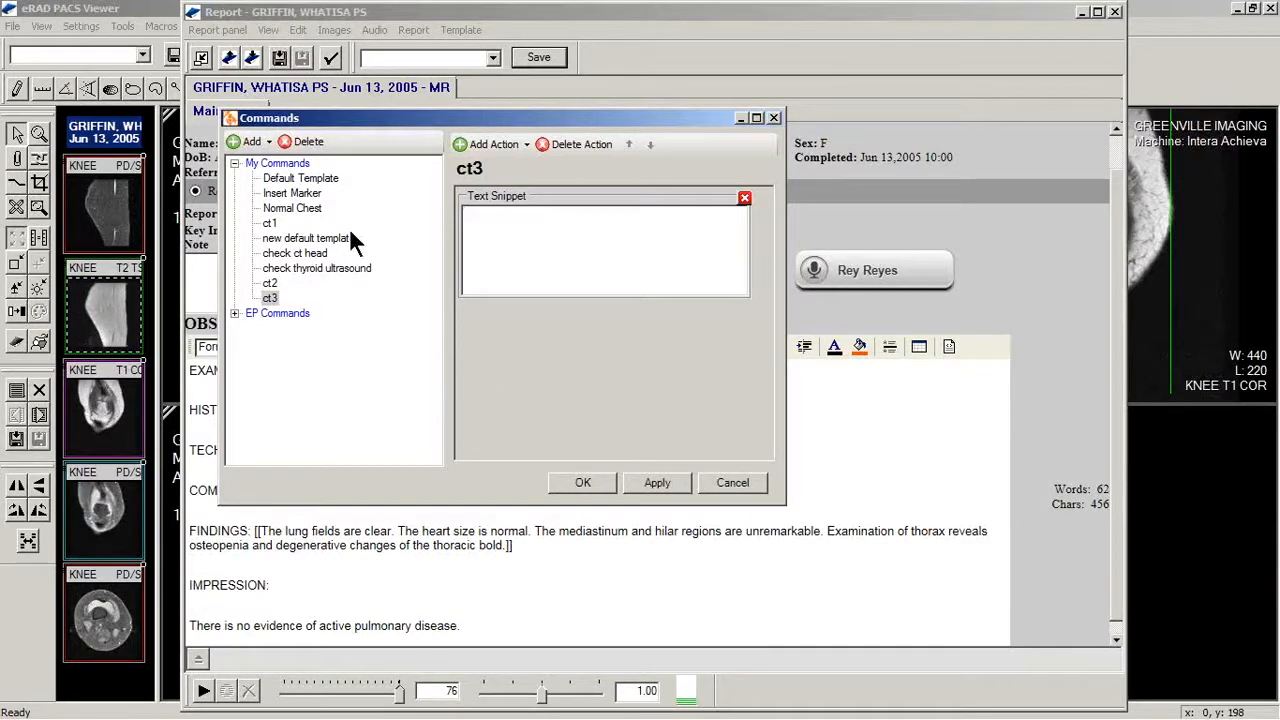
left_click_drag(362, 122, 356, 198)
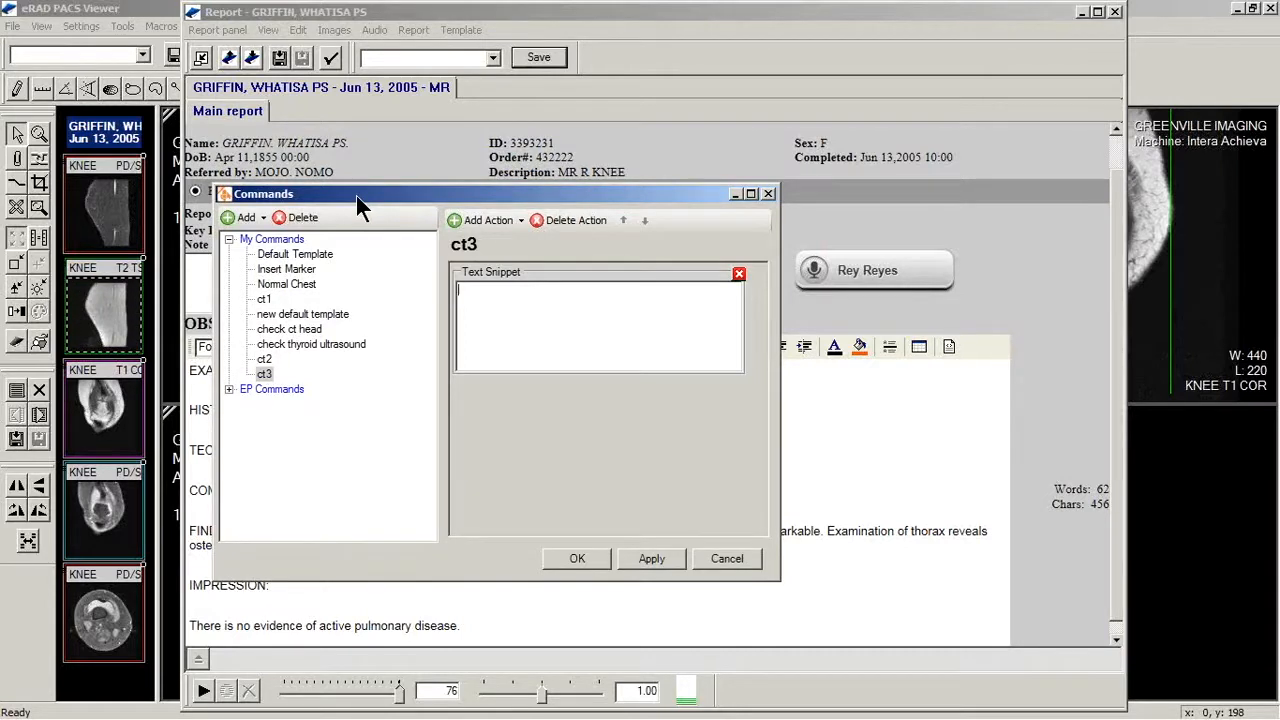
left_click(768, 193)
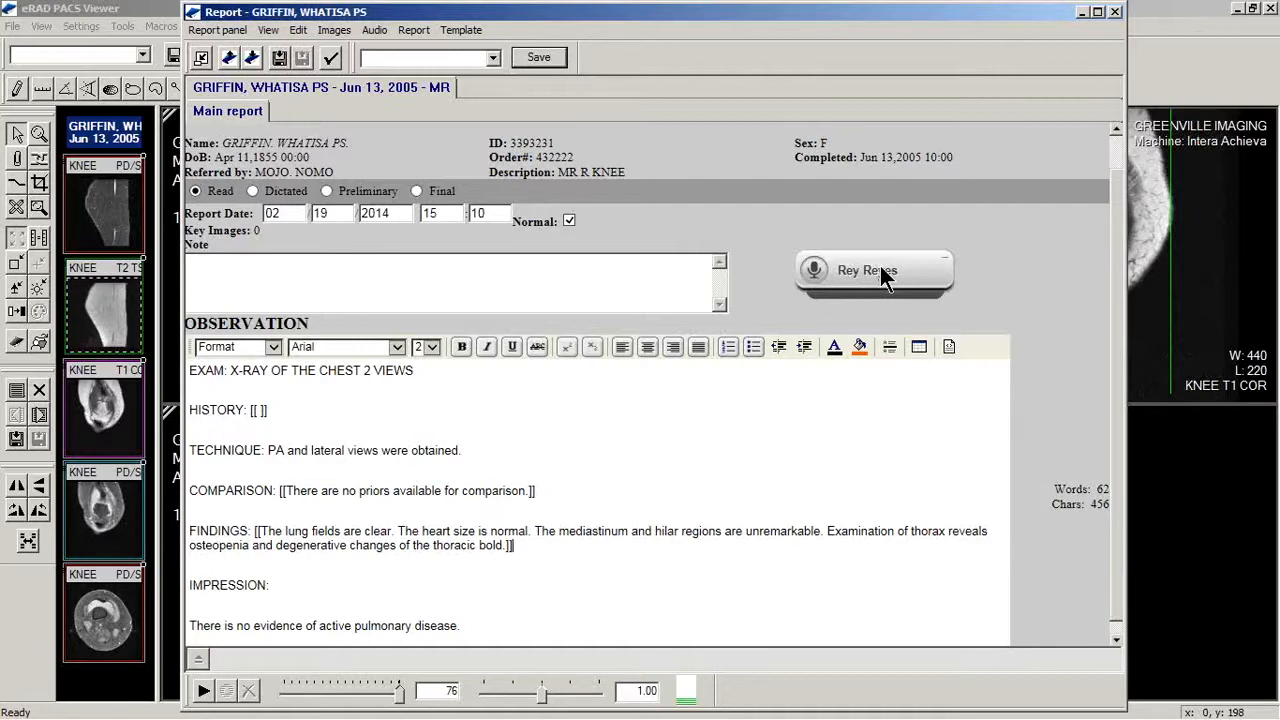
- Open the speech Dictionary from the user options menu and move it to the left
left_click(497, 625)
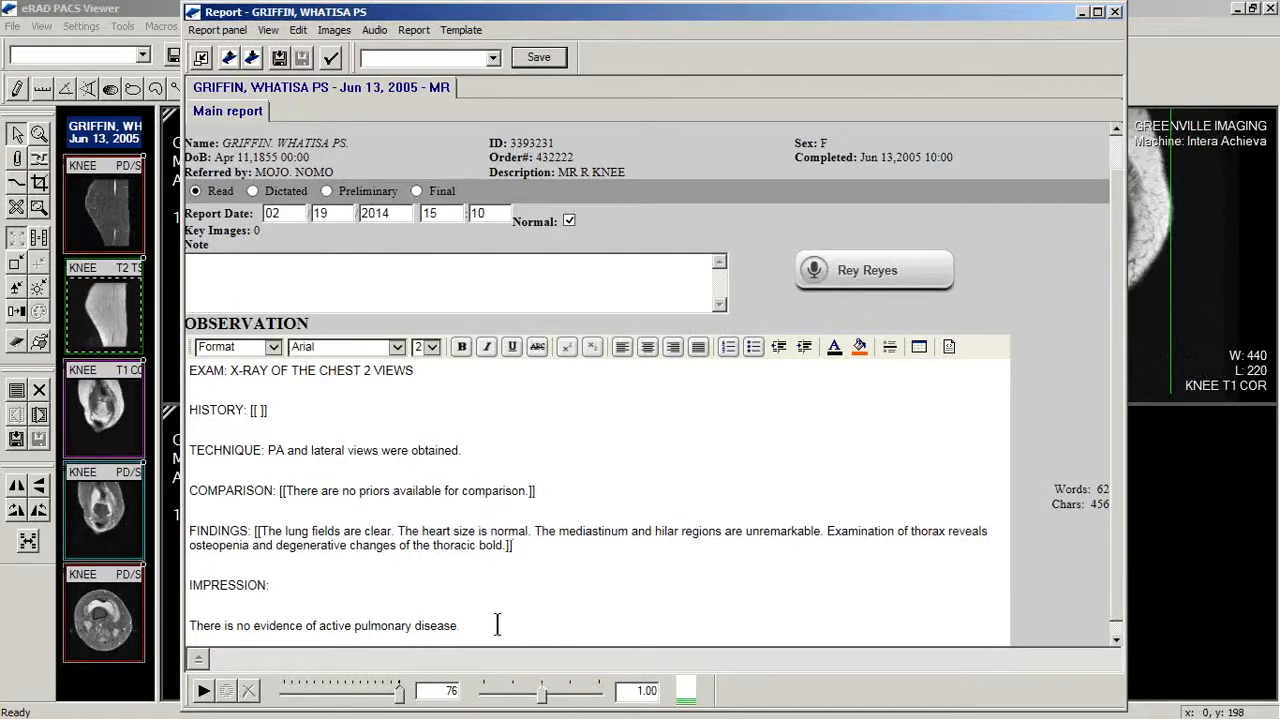
left_click(871, 280)
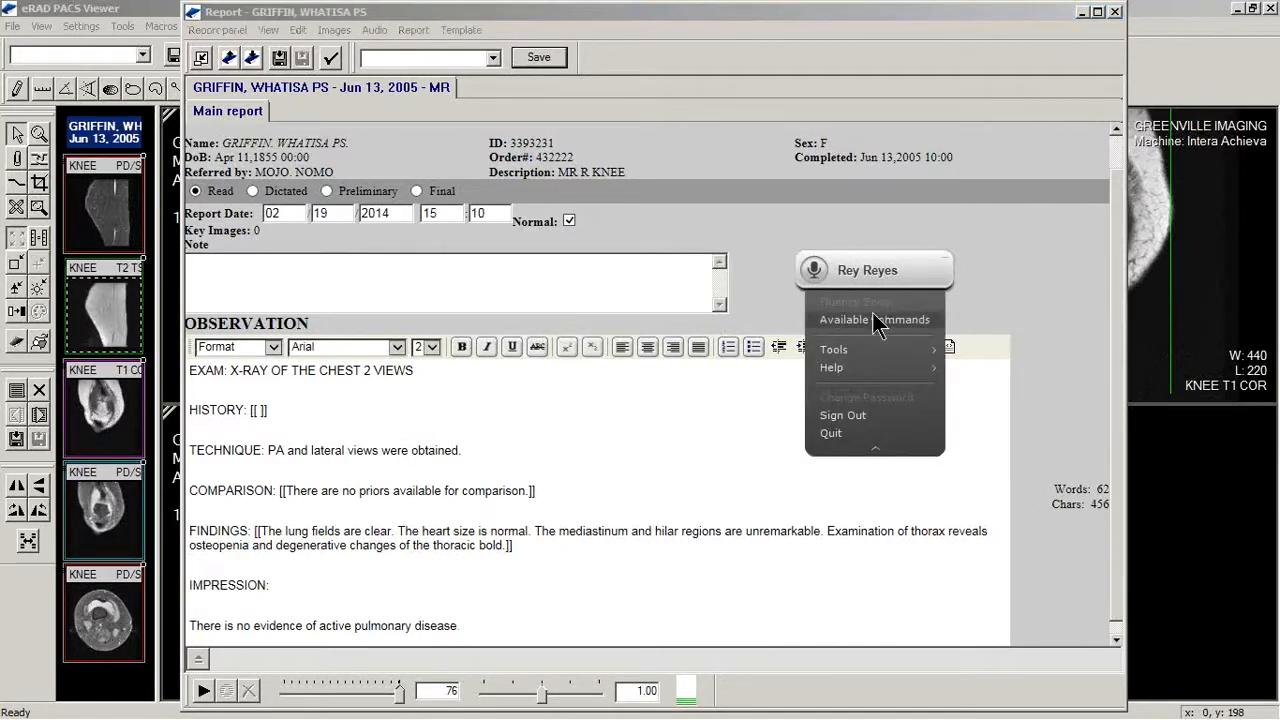
mouse_move(863, 349)
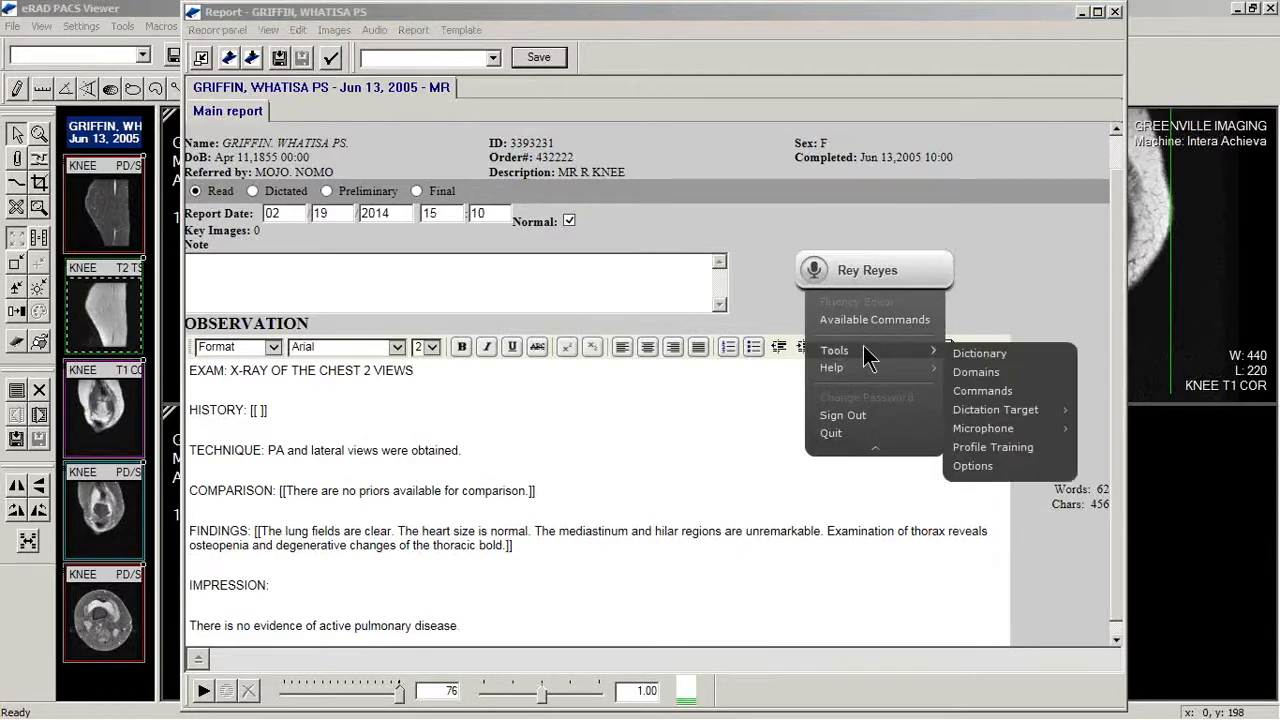
left_click(985, 354)
left_click_drag(690, 187, 548, 191)
left_click_drag(918, 259, 921, 257)
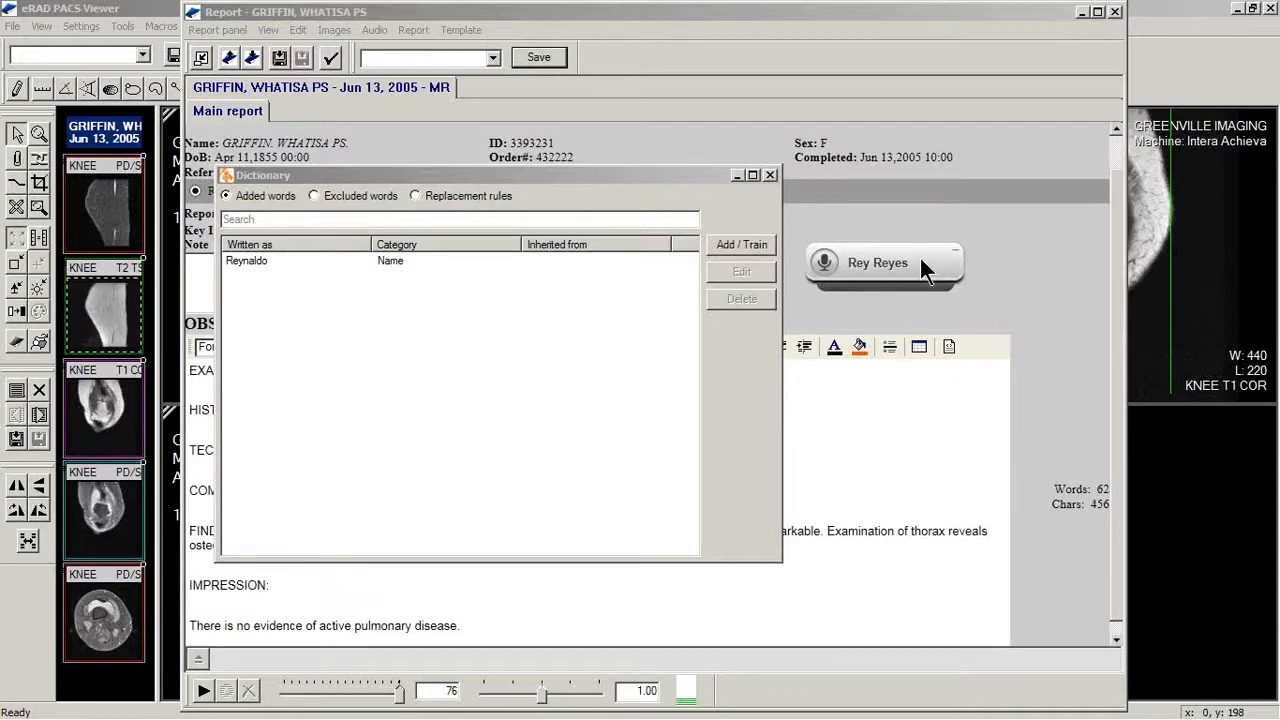
- Start adding a custom first name as a new word, then cancel training without saving
left_click(254, 261)
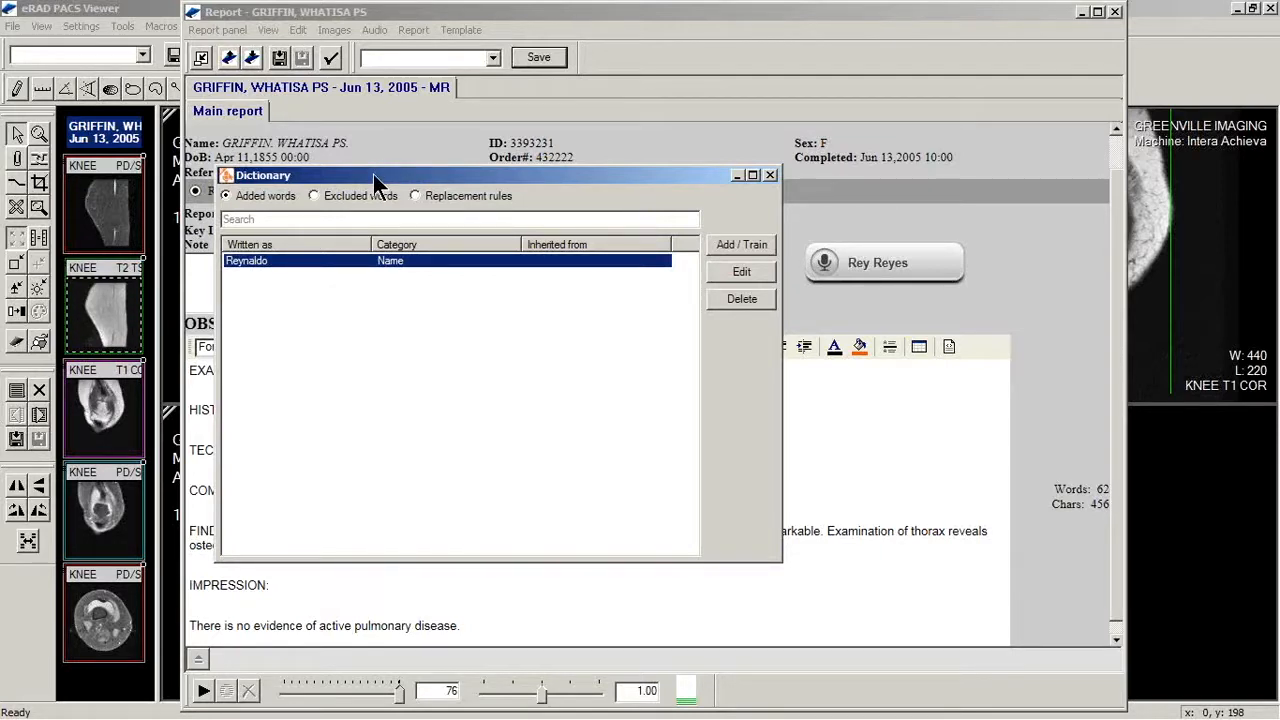
left_click_drag(373, 175, 380, 155)
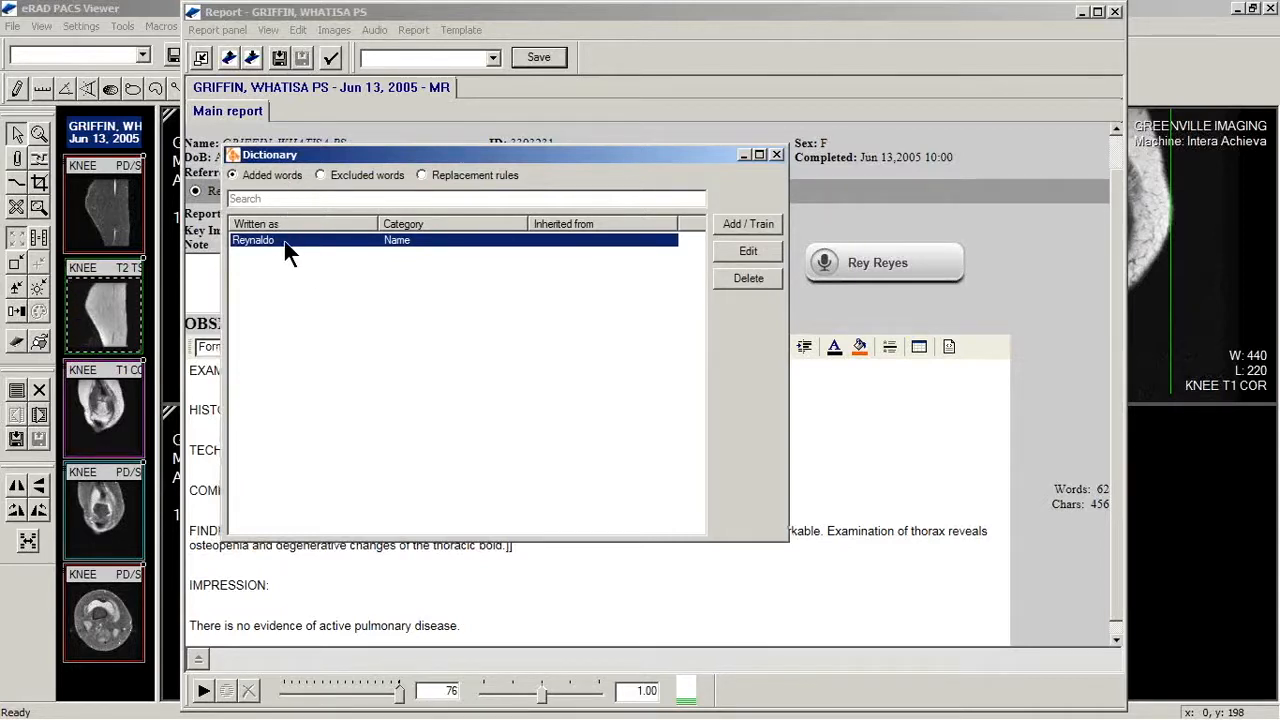
left_click(743, 223)
left_click(446, 293)
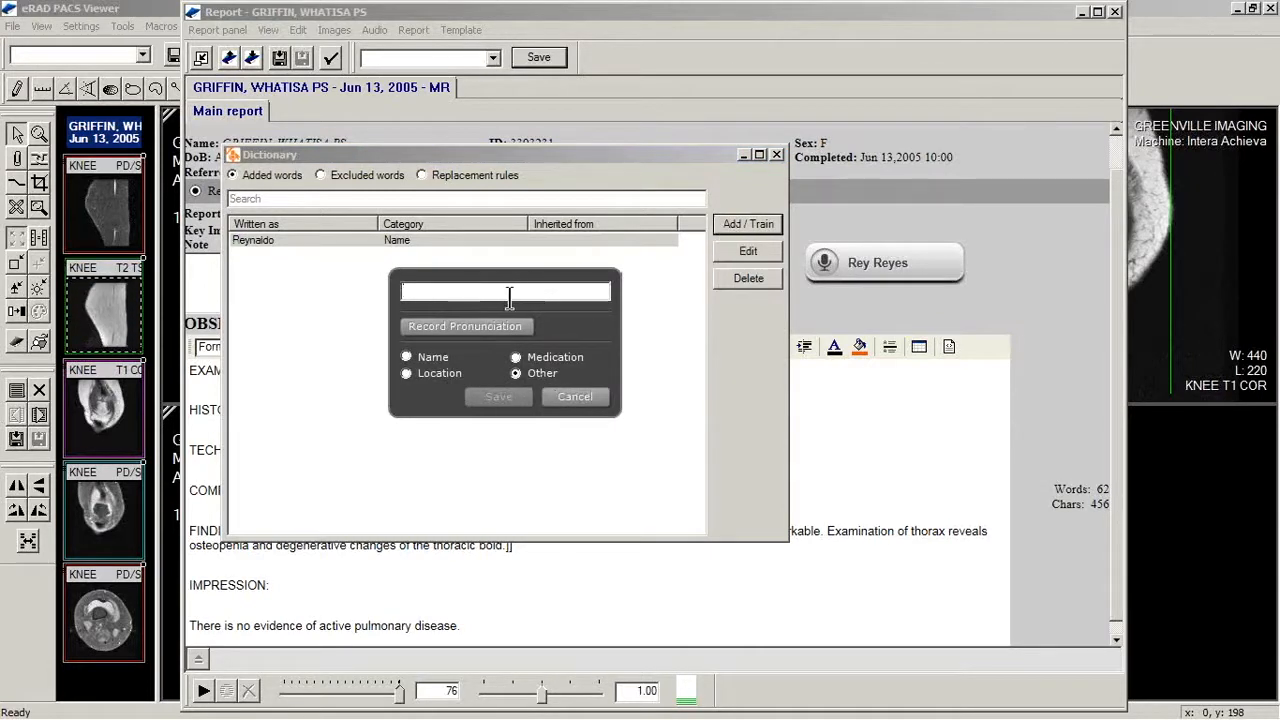
type("Rey")
type("naldo")
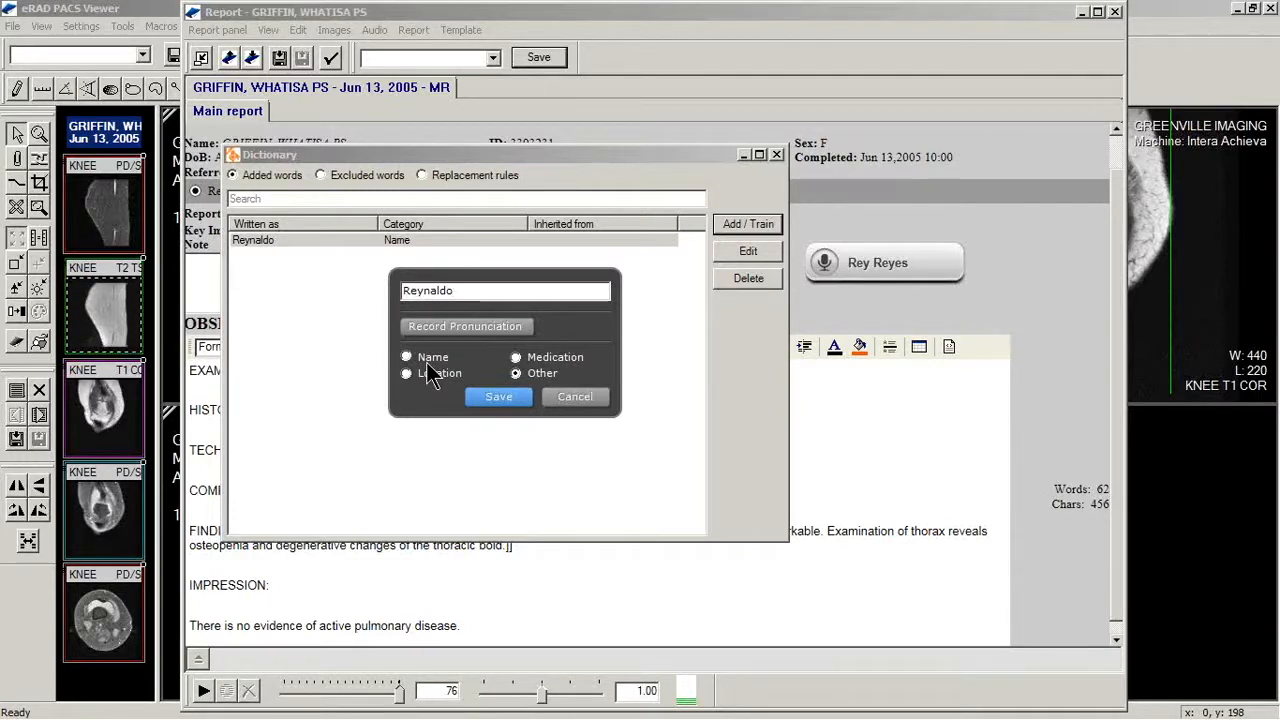
left_click(580, 397)
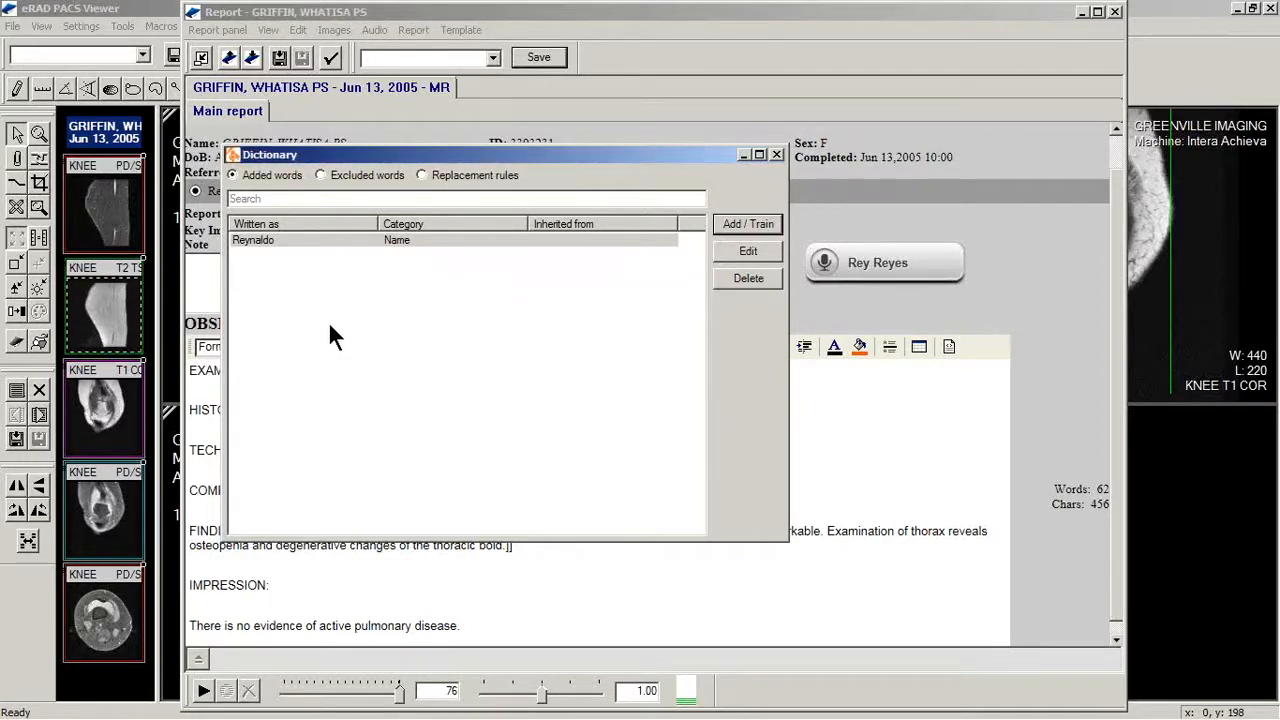
- Reopen Add/Train for the name entry, cancel it, and switch to the Excluded words list
left_click(252, 238)
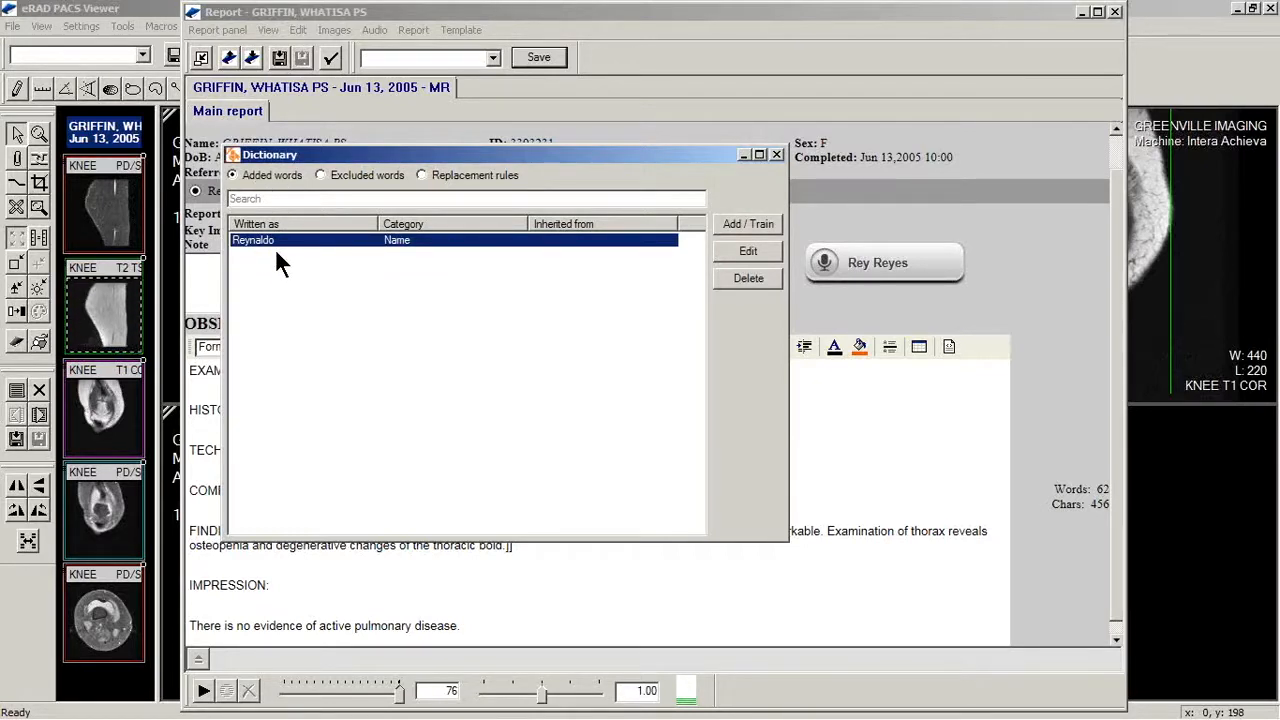
left_click(748, 224)
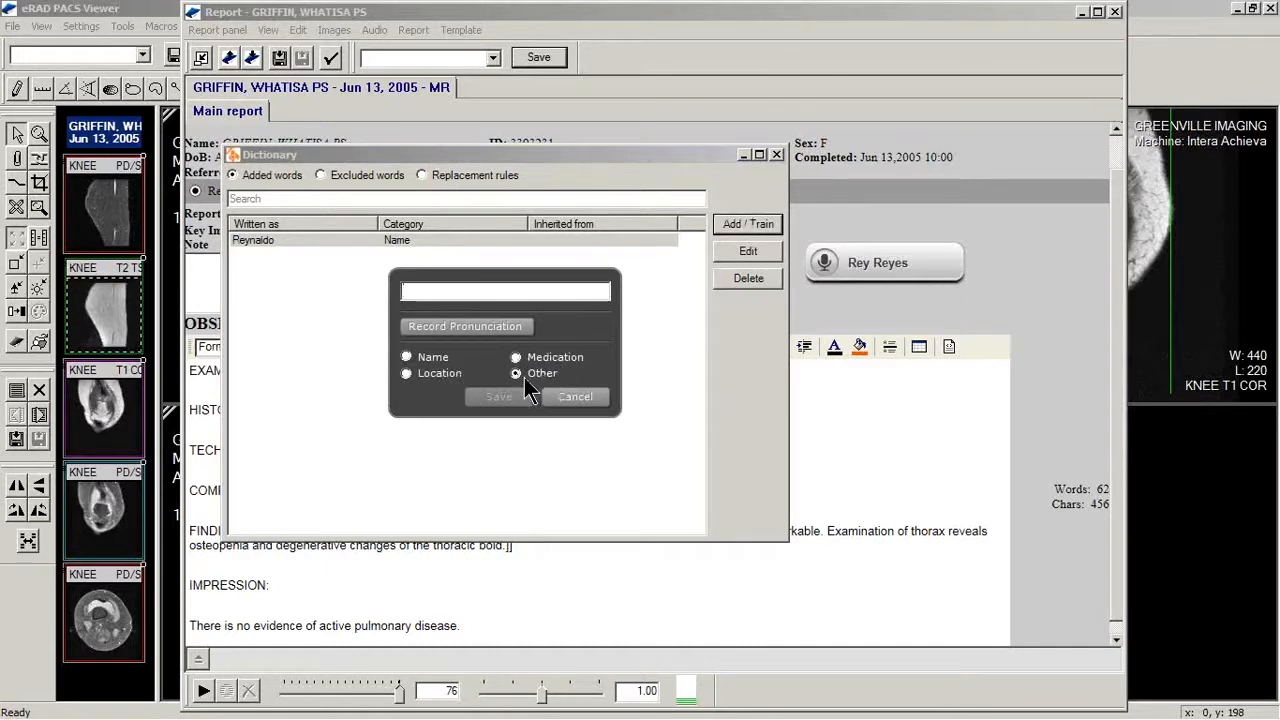
left_click(573, 400)
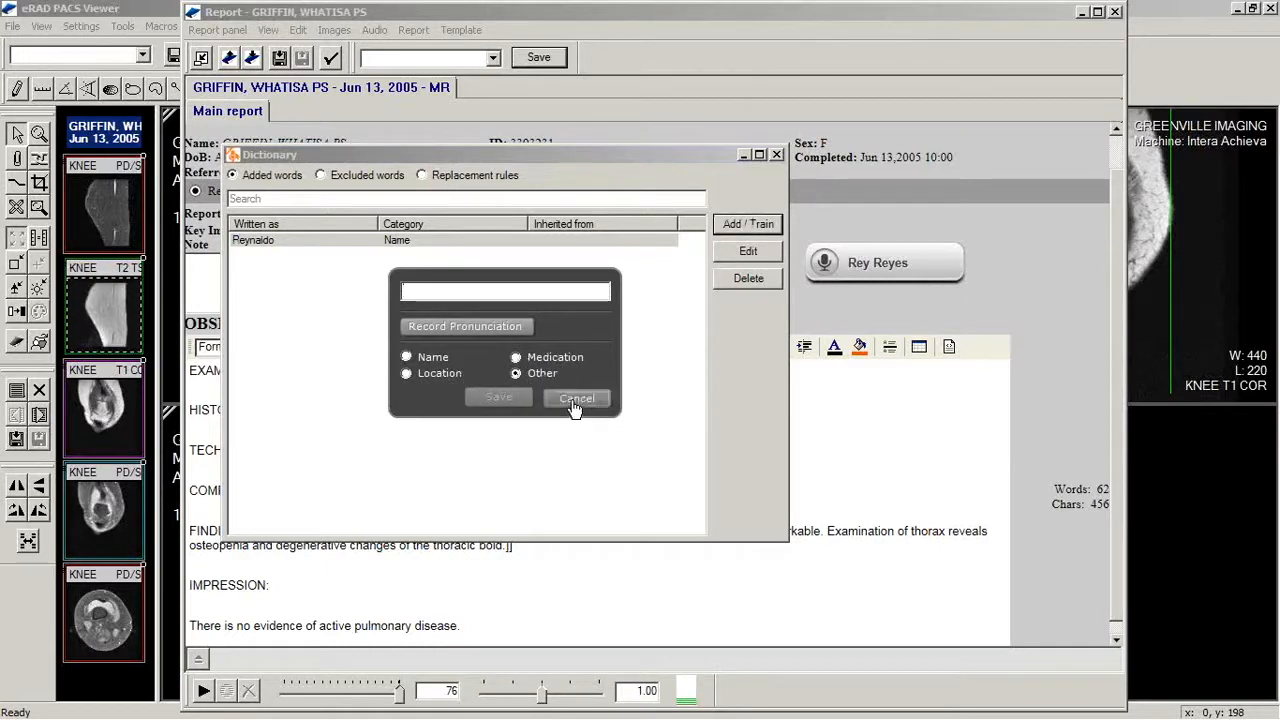
left_click(341, 175)
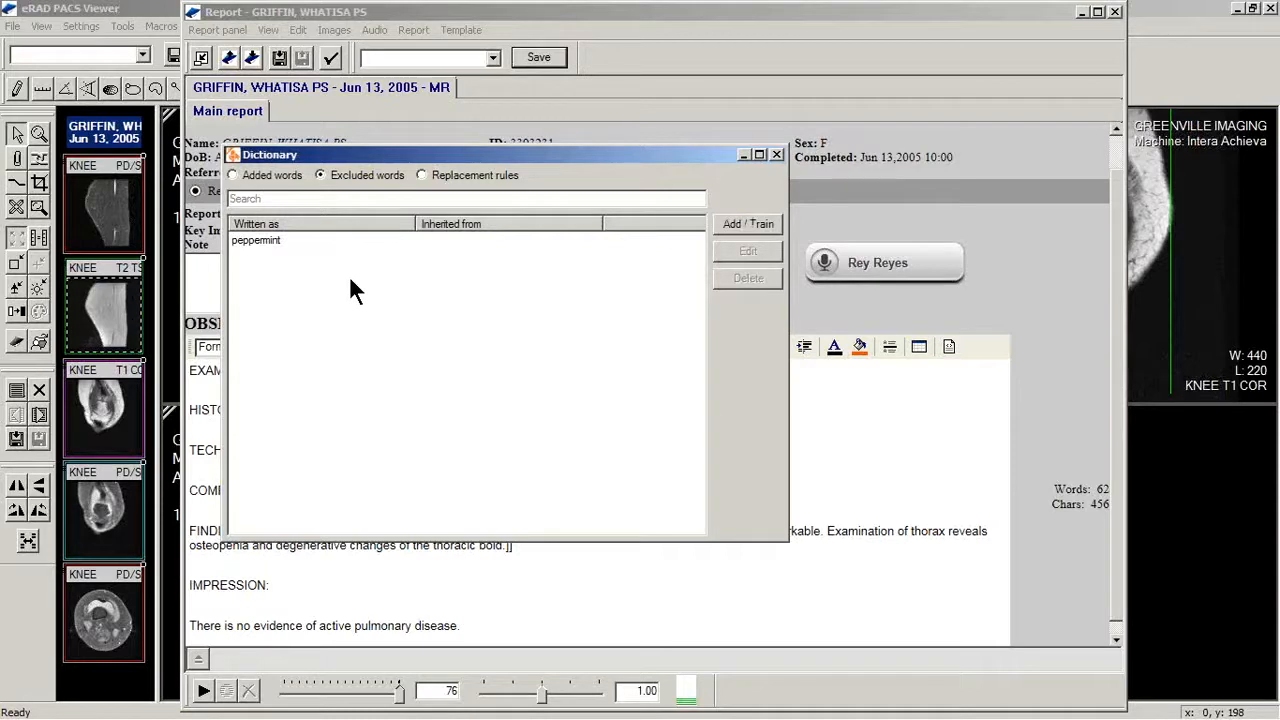
- Review the excluded word 'peppermint' and the 'disk'-to-'disc' replacement rule, then close the Dictionary
left_click(277, 243)
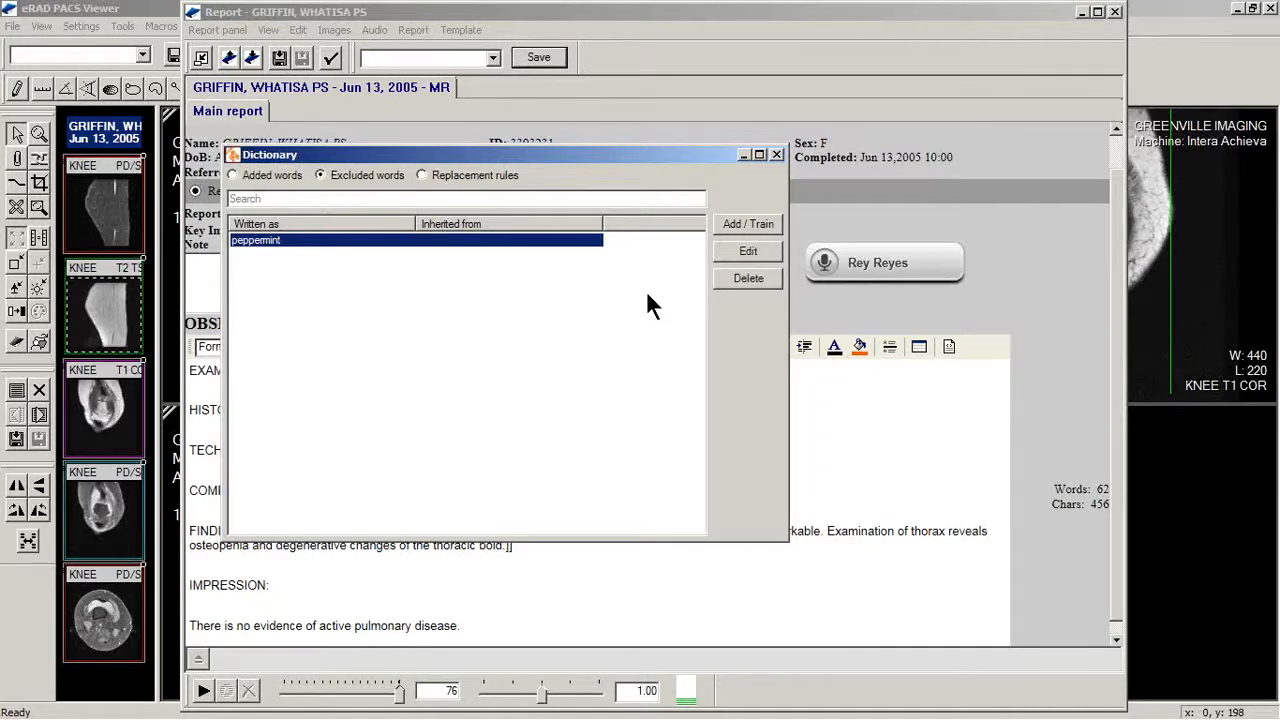
left_click(424, 327)
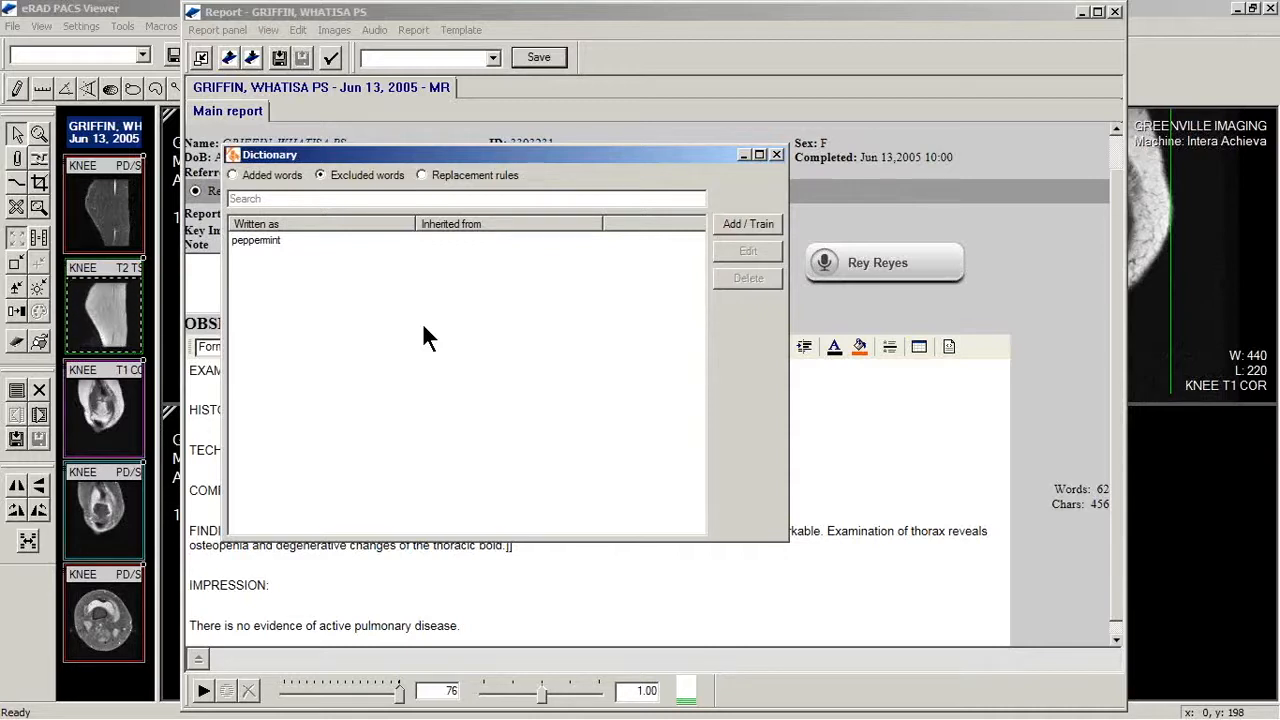
left_click(445, 176)
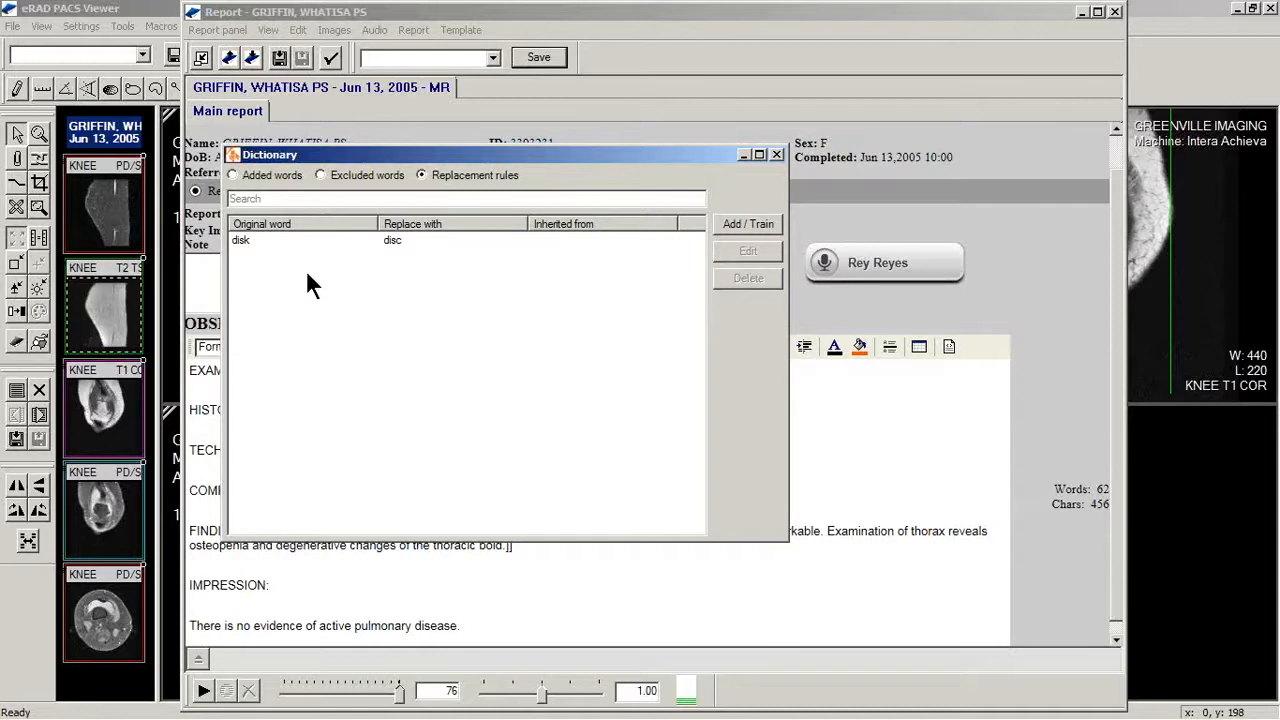
left_click(776, 155)
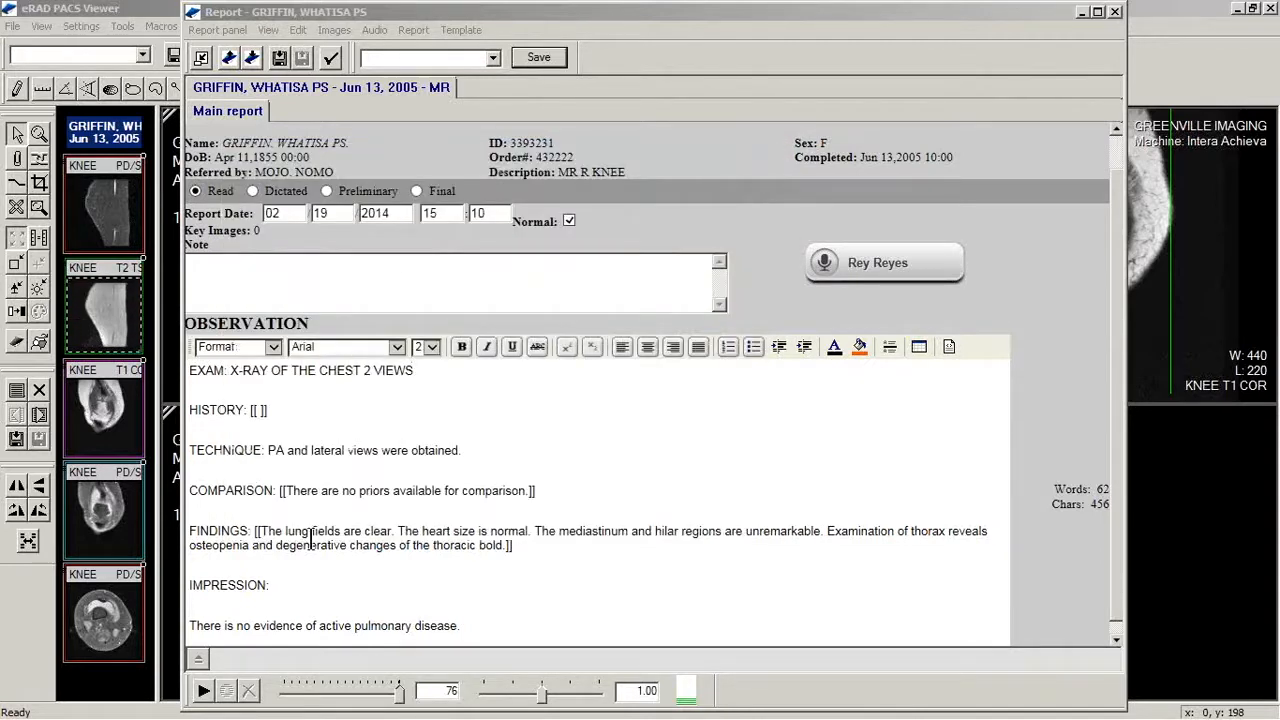
- Dictate 'select mediastinum' with F4 and cancel the mediastinum pronunciation popup without saving
scroll(333, 530, "down", 1)
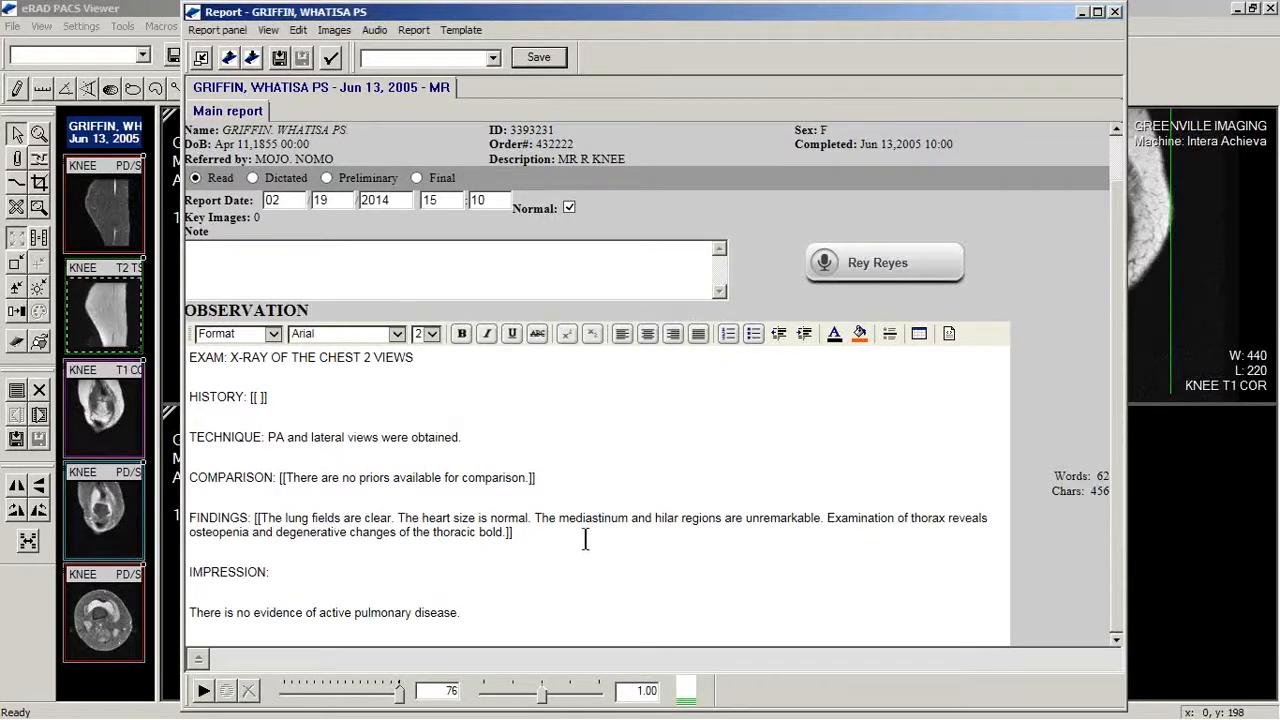
key("F4")
key("F4")
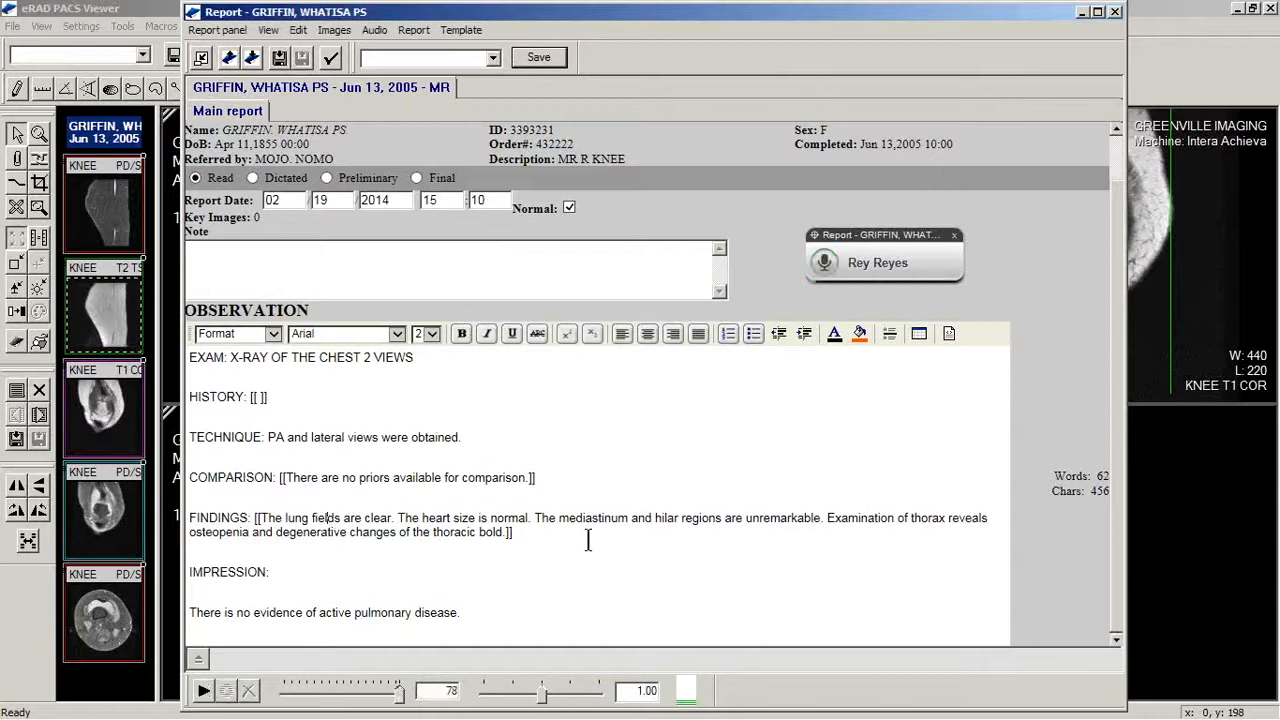
key("F4")
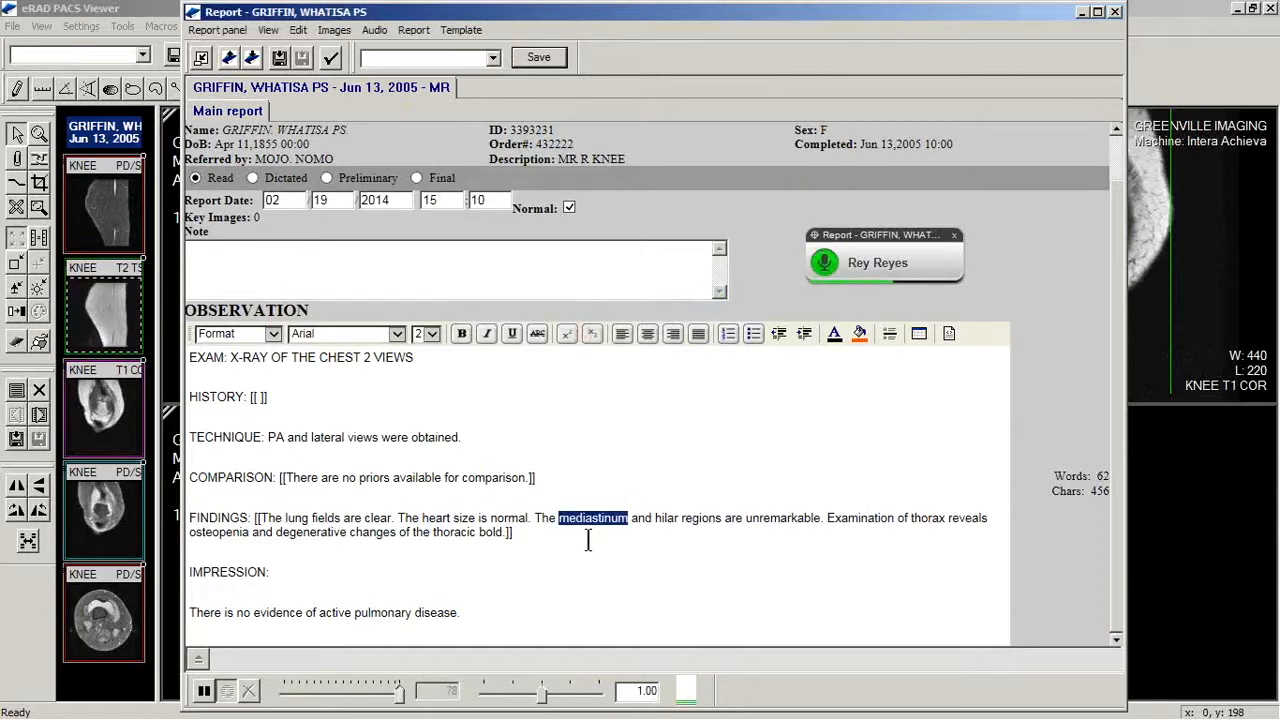
key("F4")
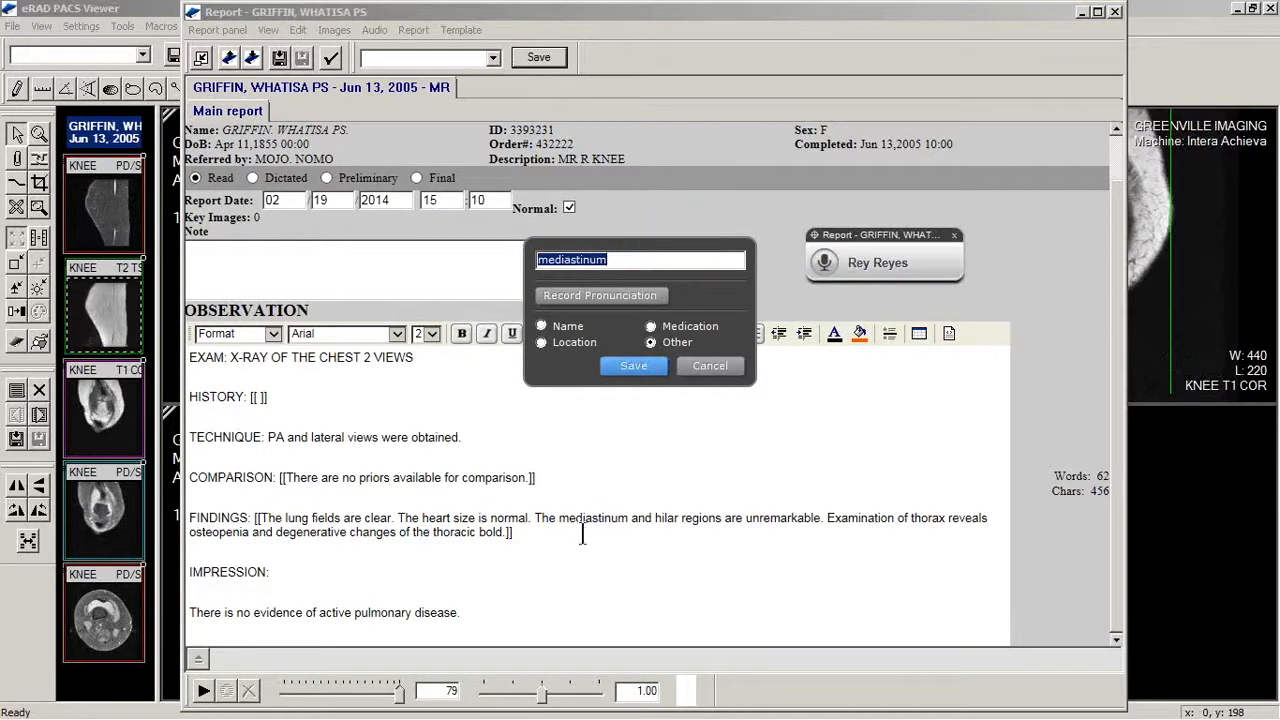
left_click_drag(617, 247, 615, 342)
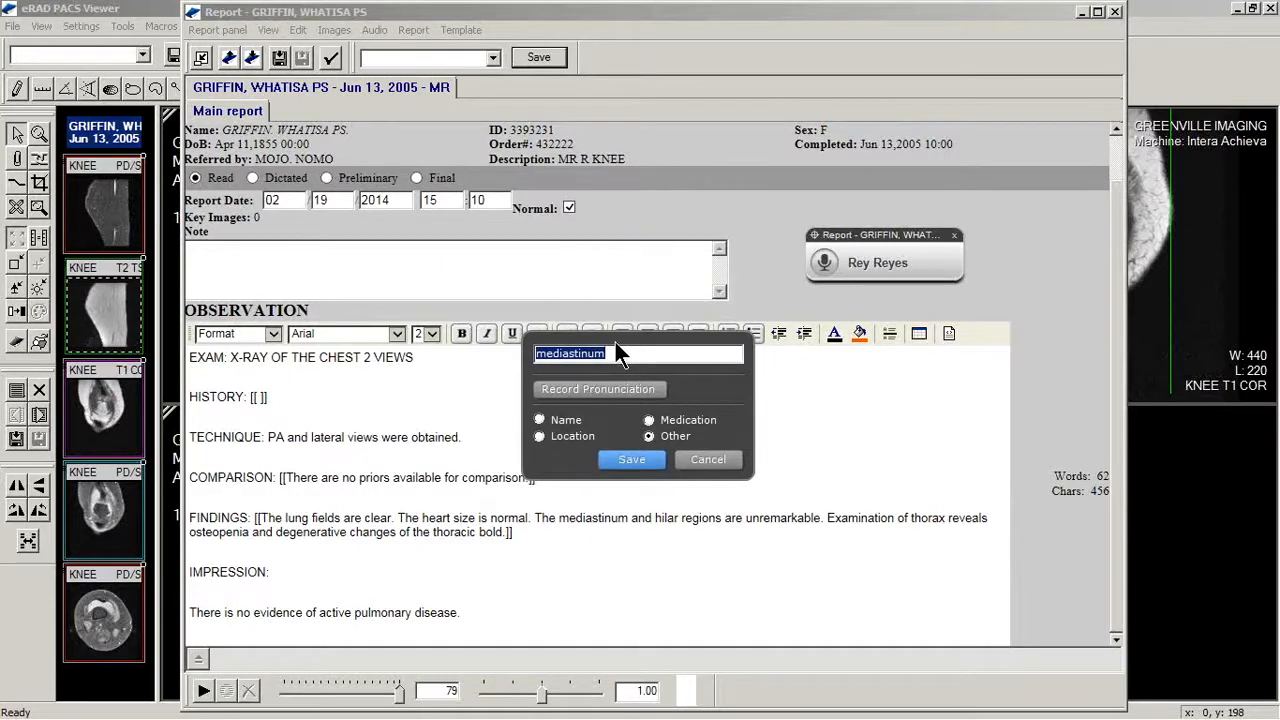
left_click(708, 459)
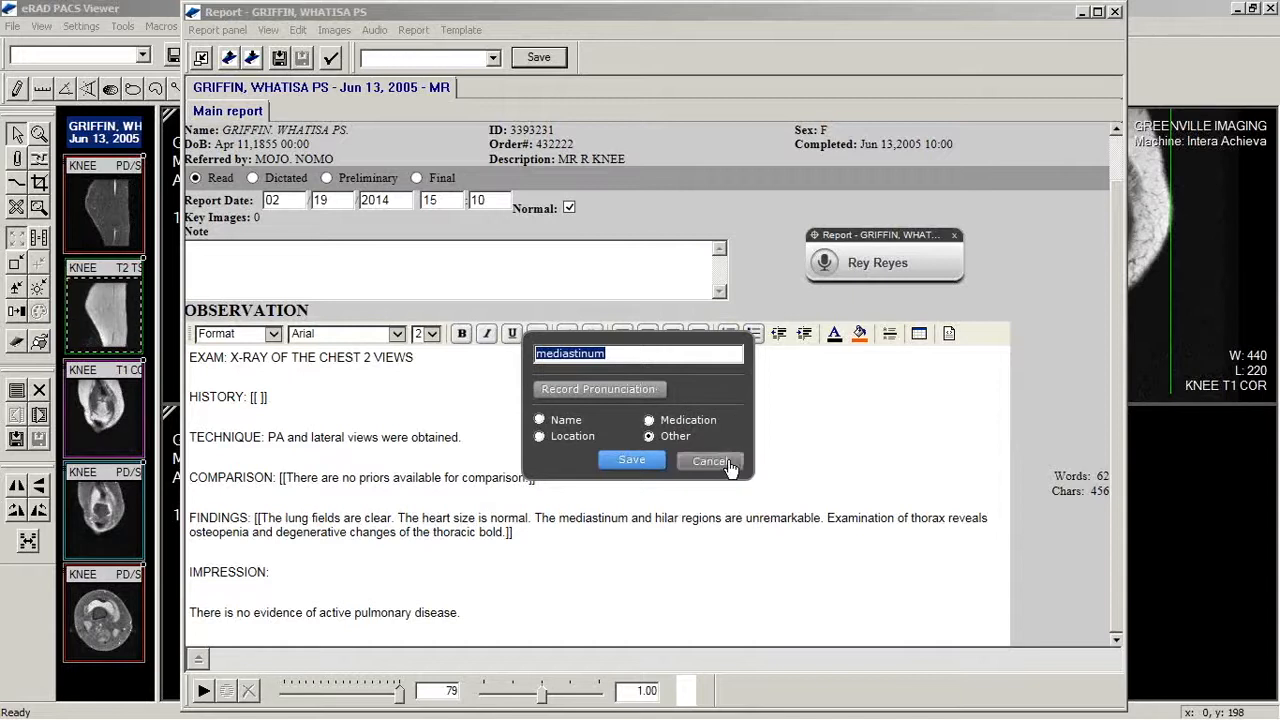
- Drag the dictation widget up and to the left
left_click(887, 262)
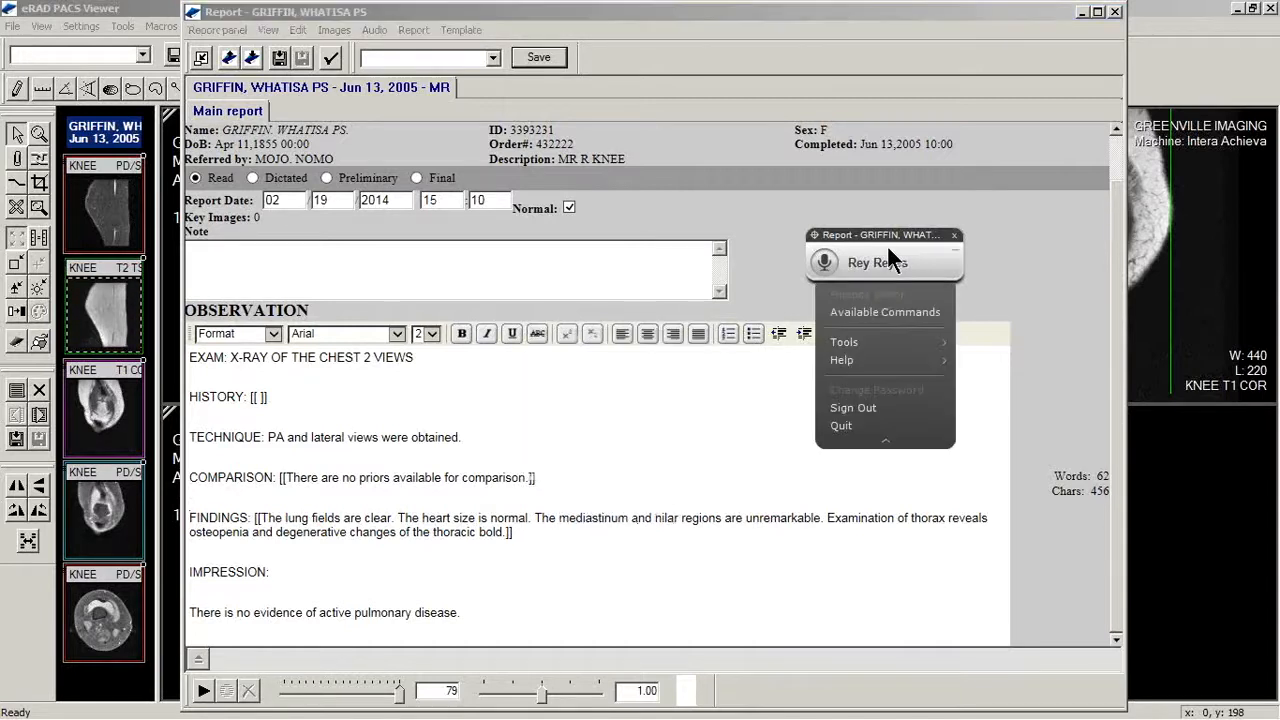
left_click_drag(887, 266, 830, 219)
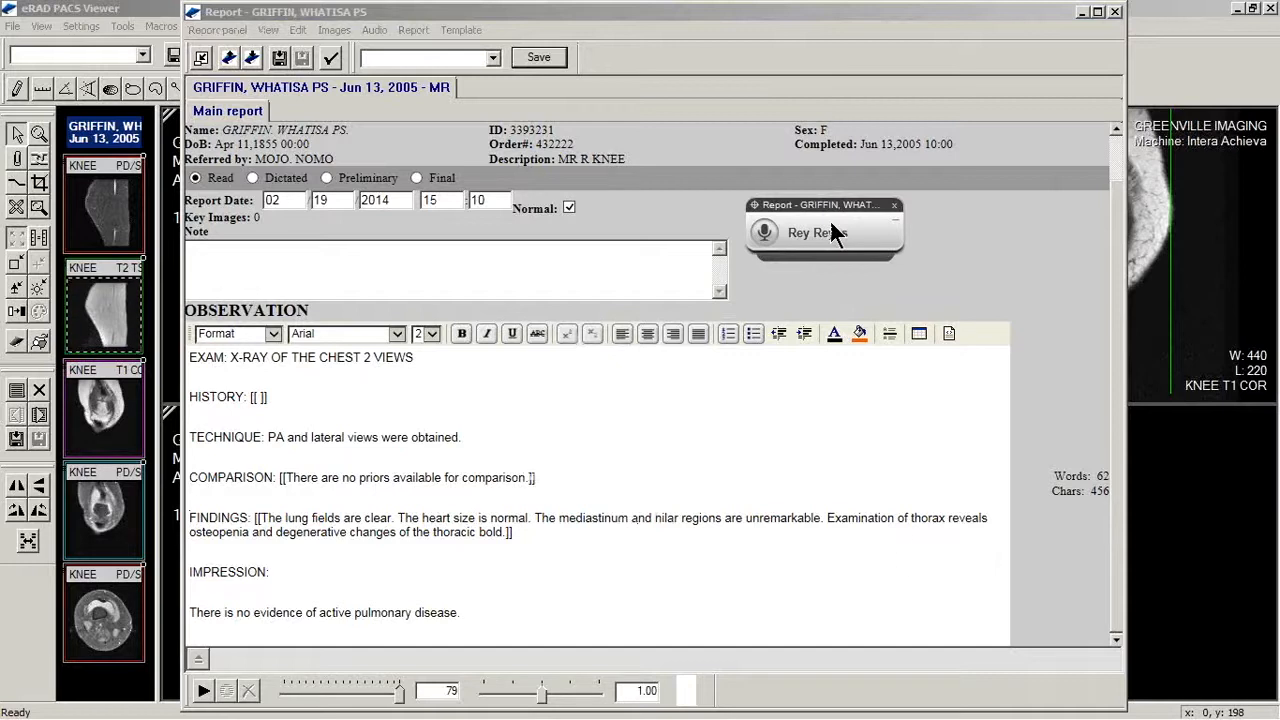
left_click(829, 218)
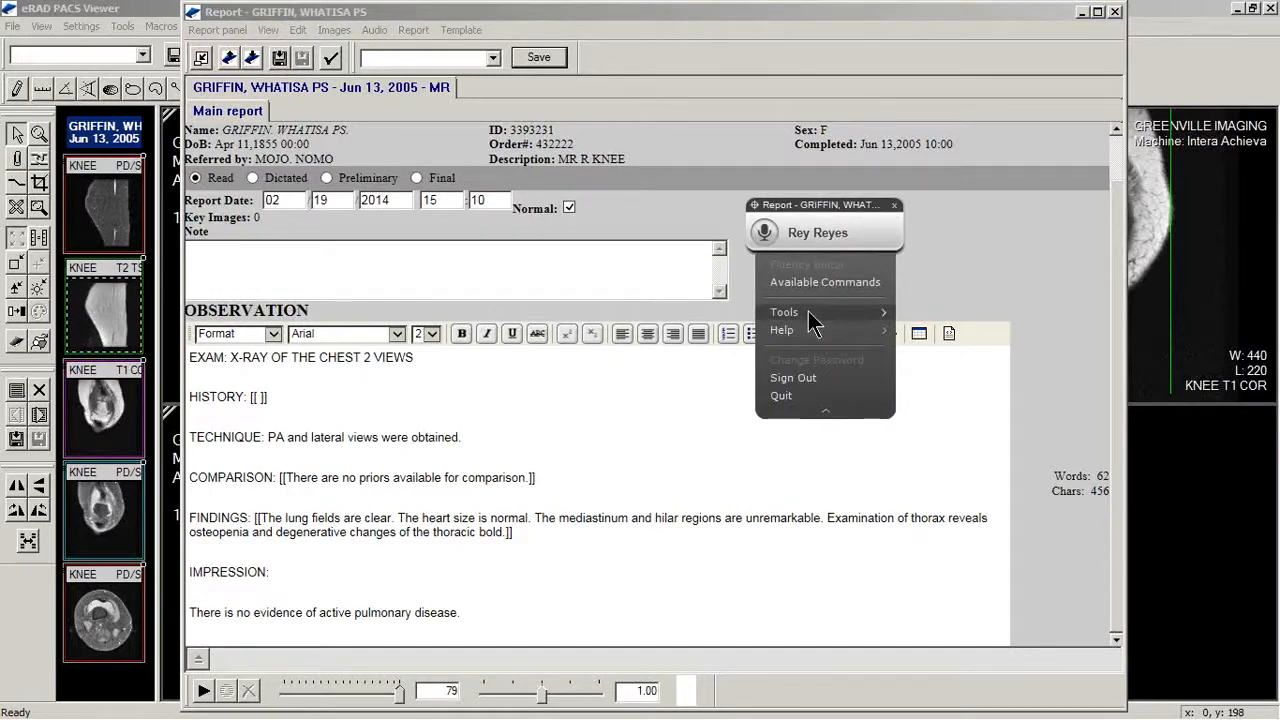
- Open and close the speech Dictionary, then show the dictation widget's Tools submenu
mouse_move(808, 311)
left_click(915, 313)
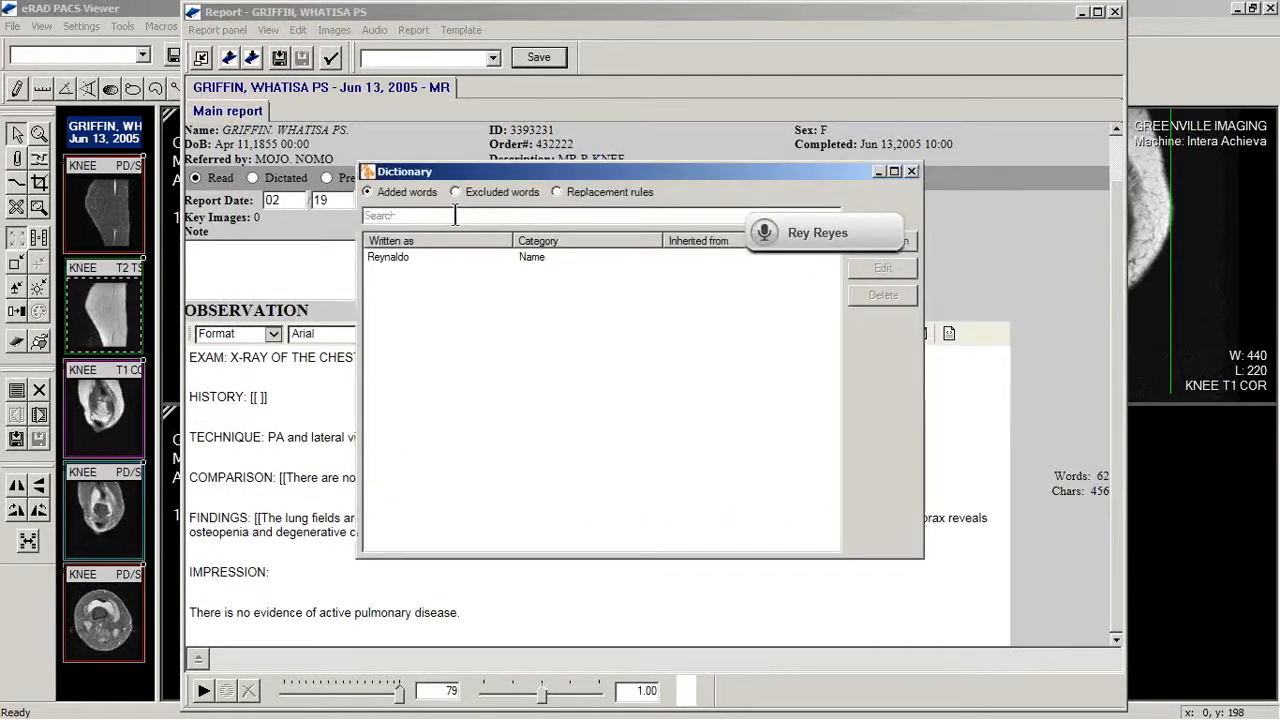
left_click_drag(665, 168, 469, 112)
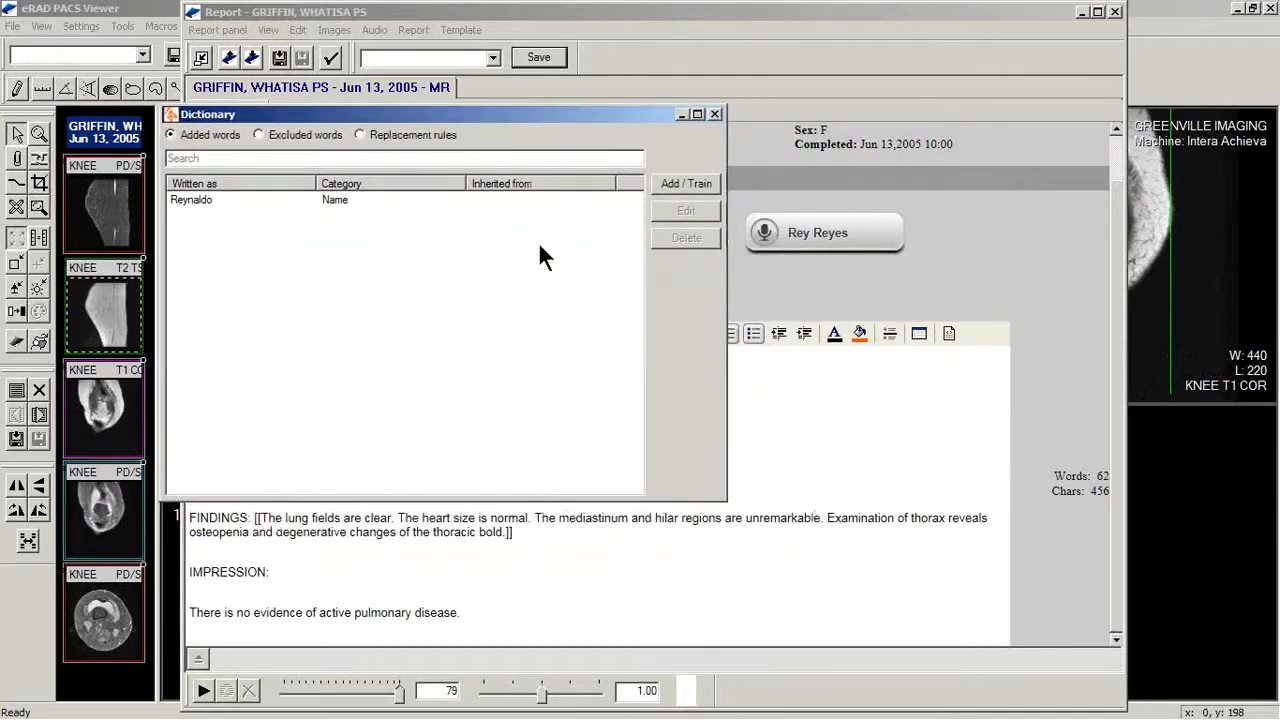
left_click(714, 114)
left_click(822, 234)
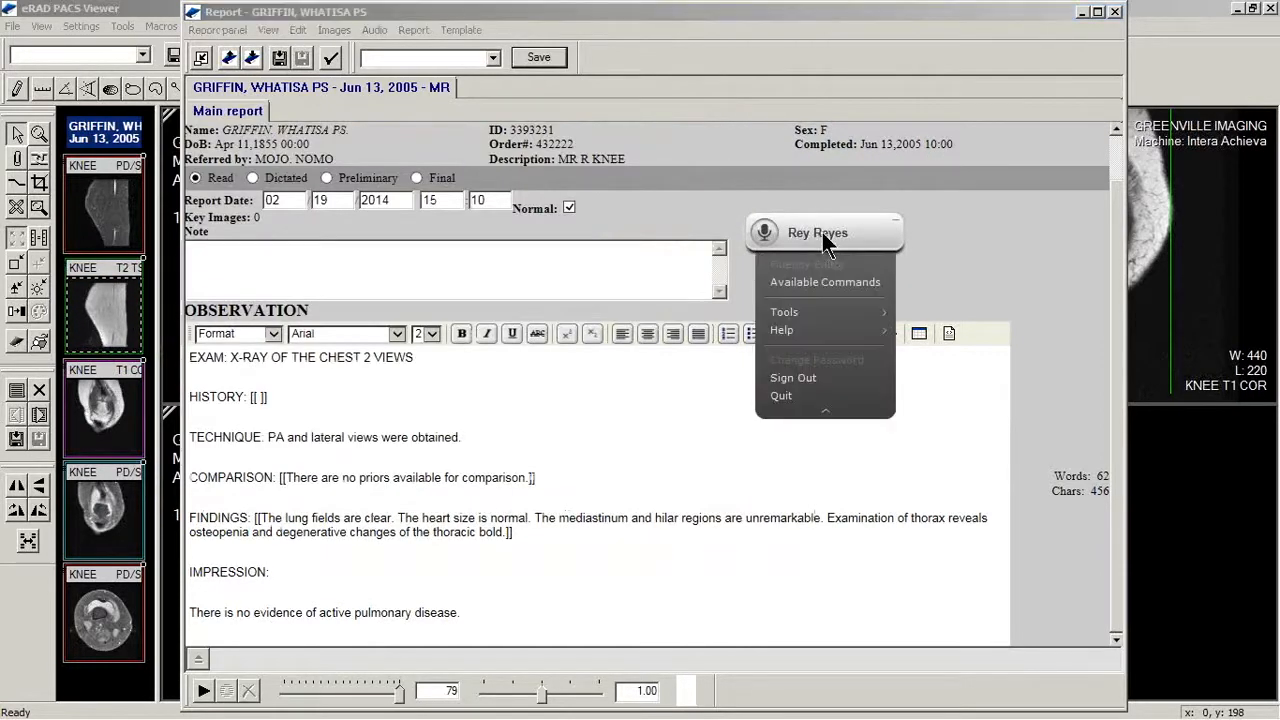
mouse_move(822, 316)
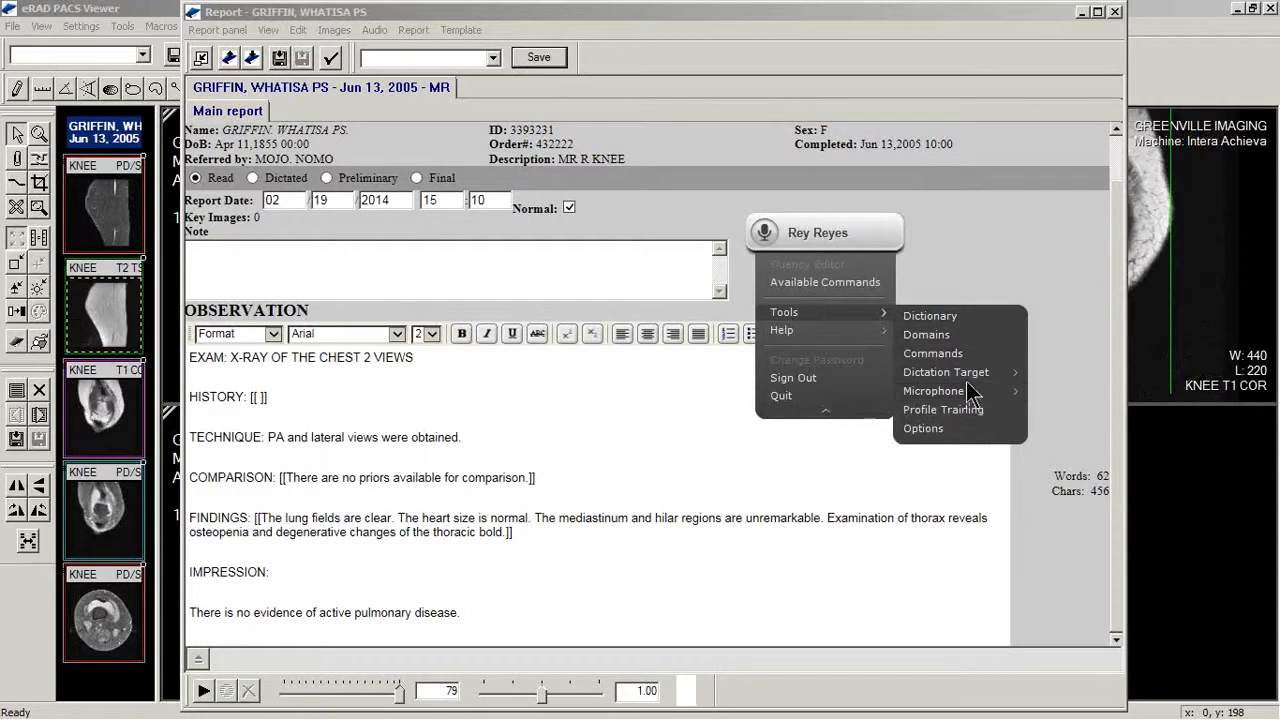
- Open the dictation Options and leave Measurements set to abbreviated
left_click(941, 426)
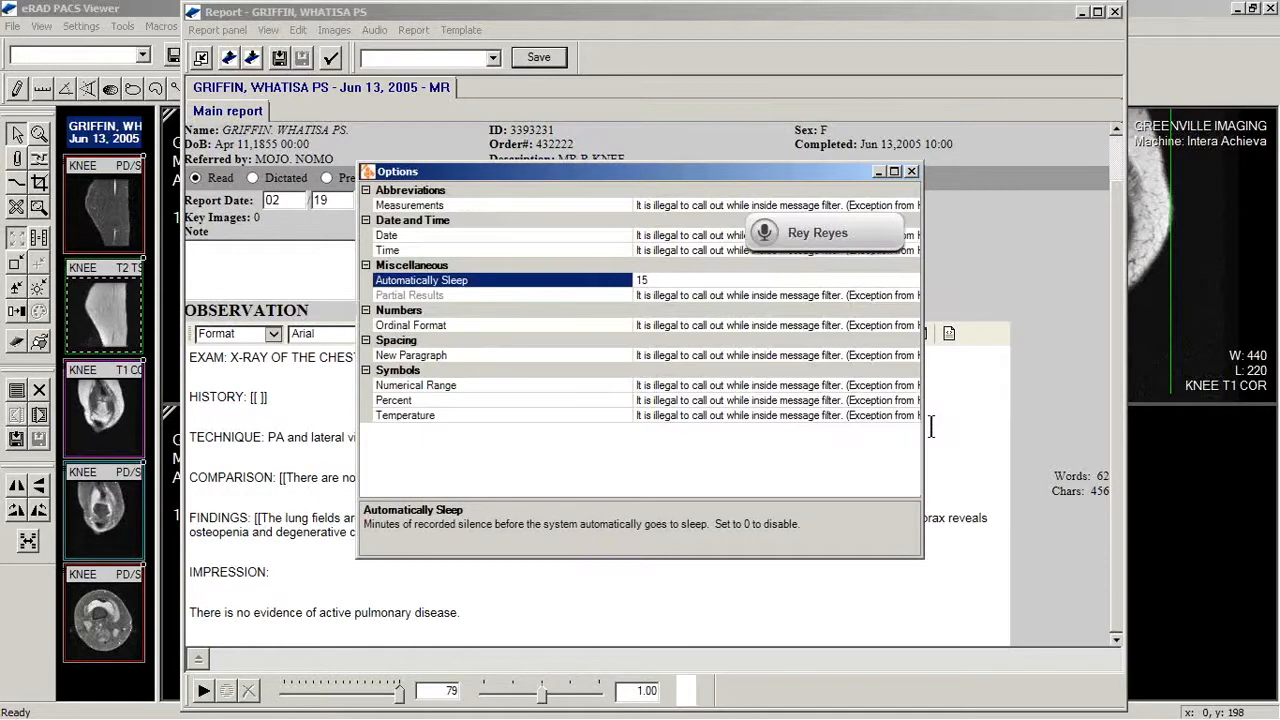
left_click(692, 205)
left_click(912, 205)
left_click(656, 220)
left_click_drag(683, 170, 493, 197)
left_click(826, 240)
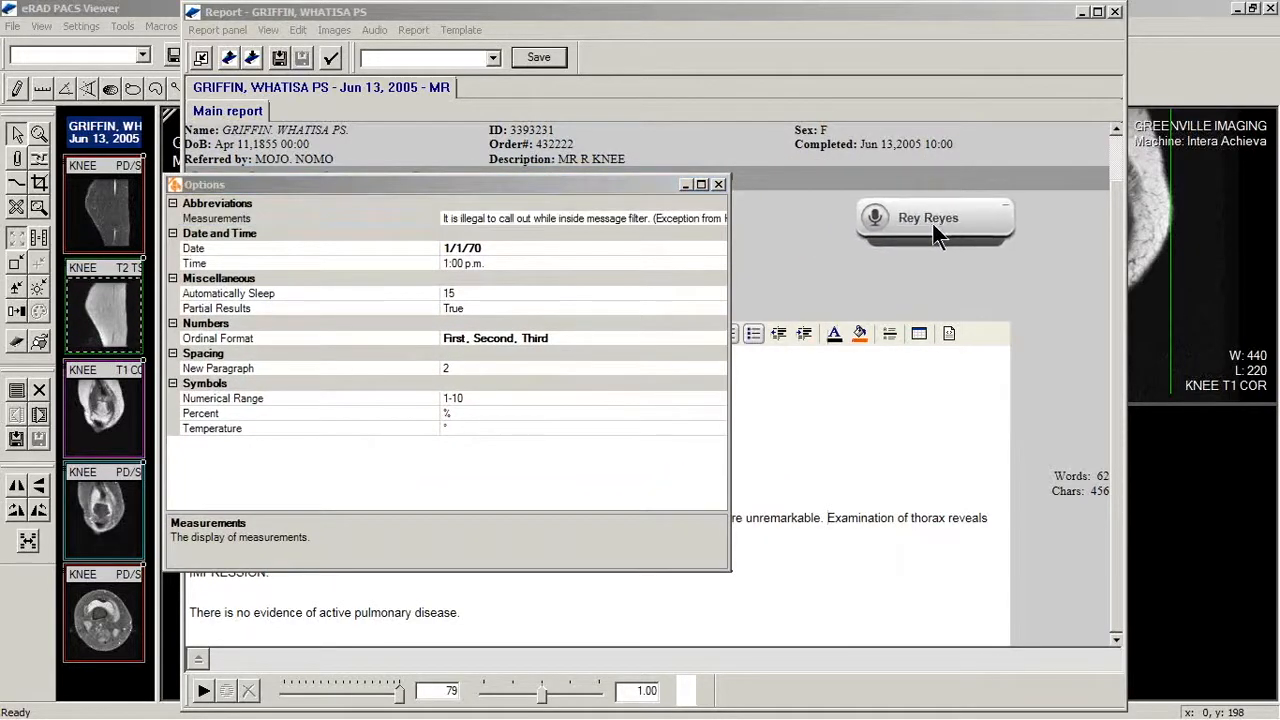
left_click_drag(561, 189, 660, 216)
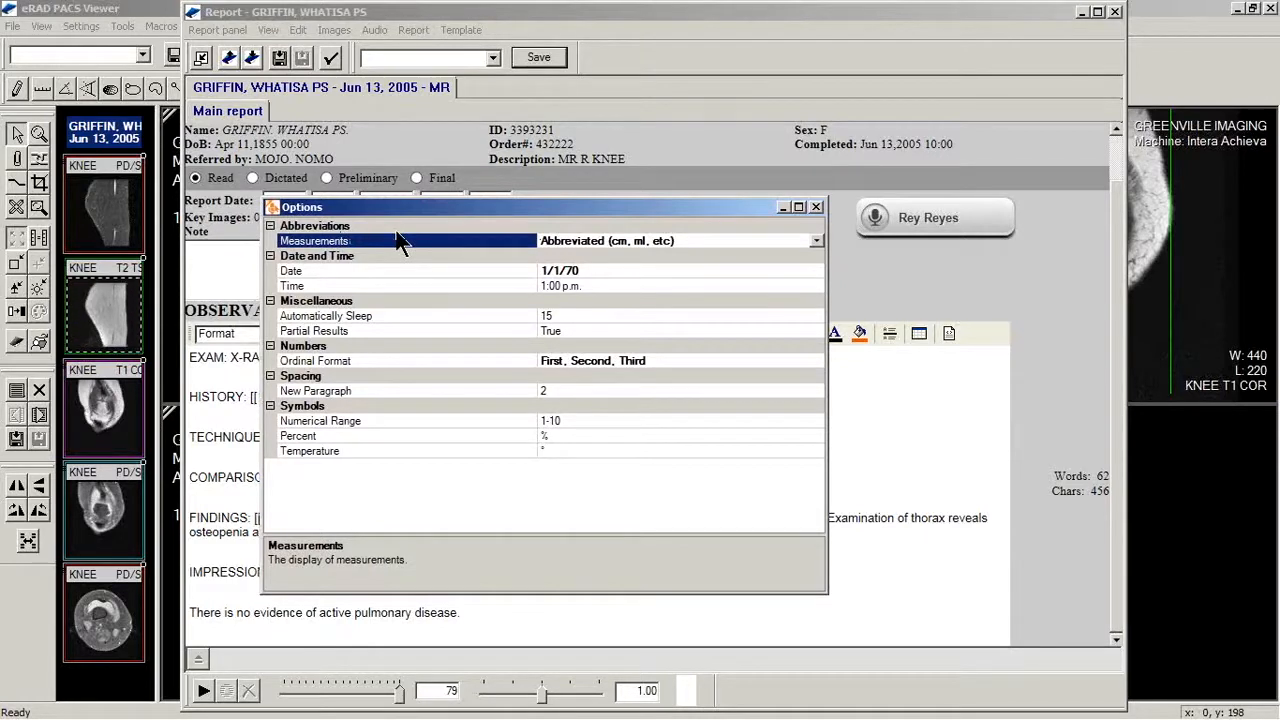
left_click(815, 241)
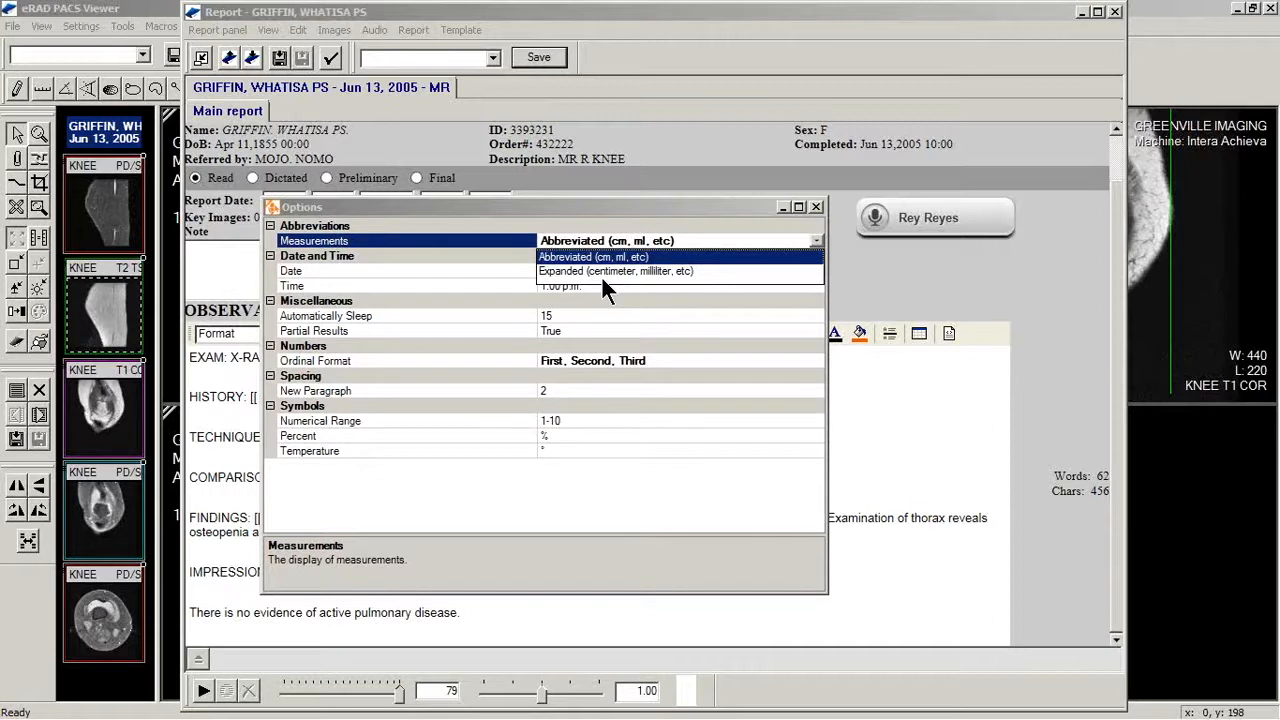
left_click(622, 230)
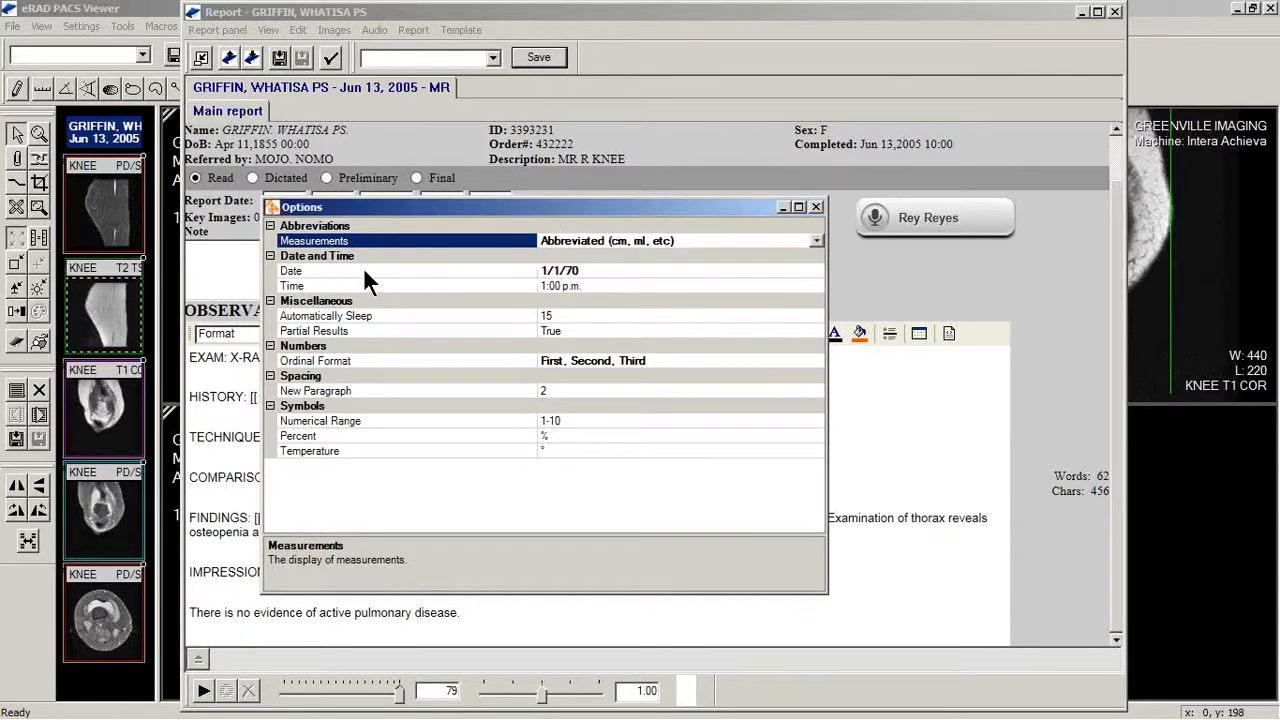
- Keep the Date format at 1/1/70 and New Paragraph at 2
left_click(618, 270)
left_click(816, 271)
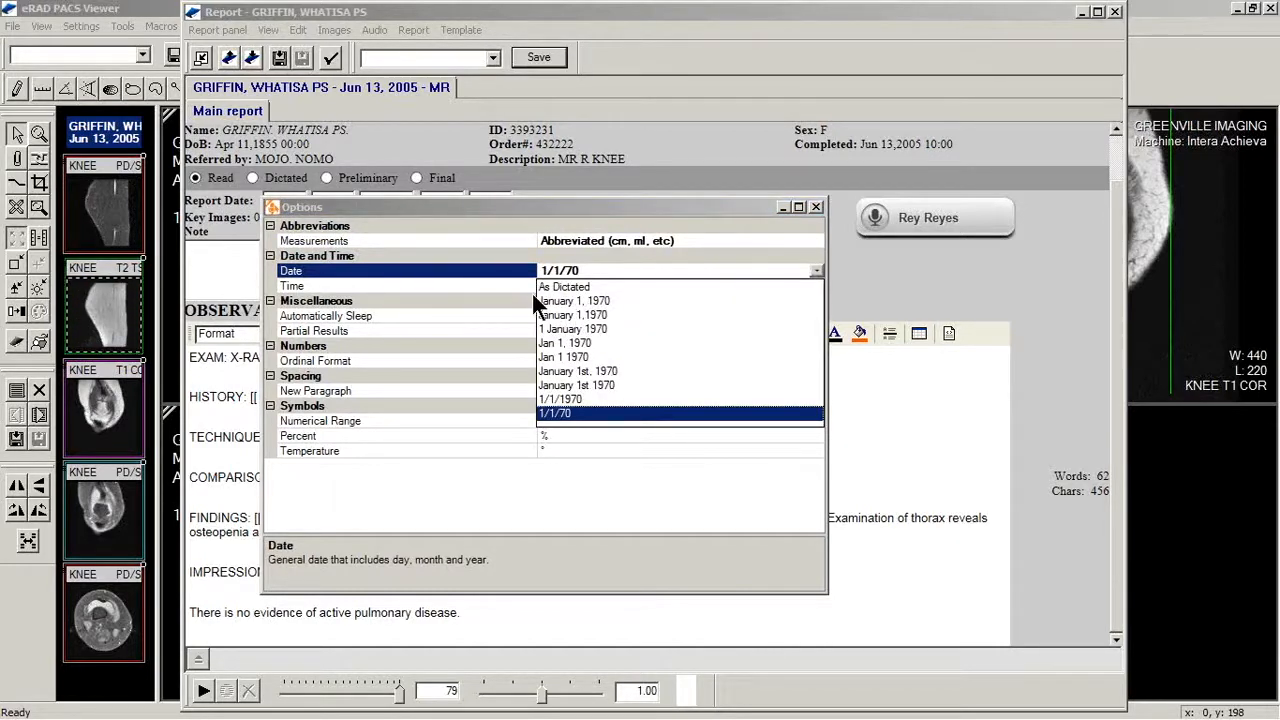
left_click(496, 285)
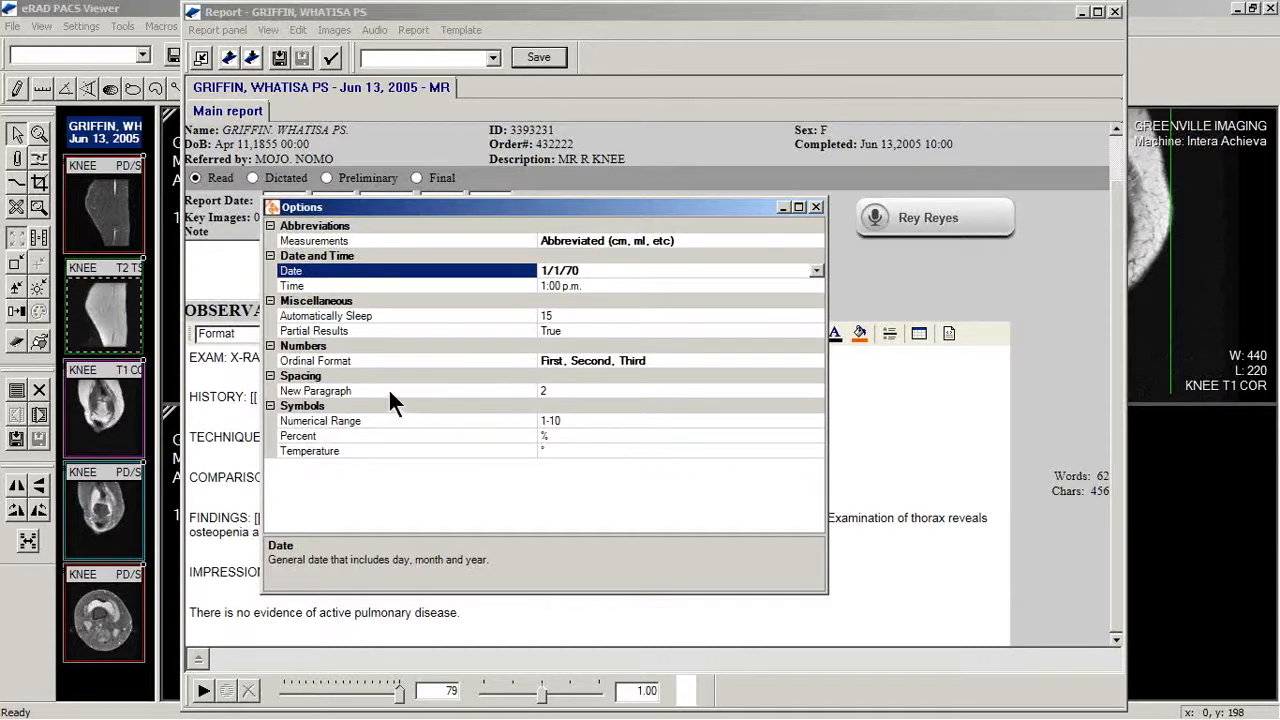
left_click(593, 391)
left_click(816, 391)
left_click(815, 393)
- Leave the Symbols percent setting as %, then close the Options window
left_click(499, 406)
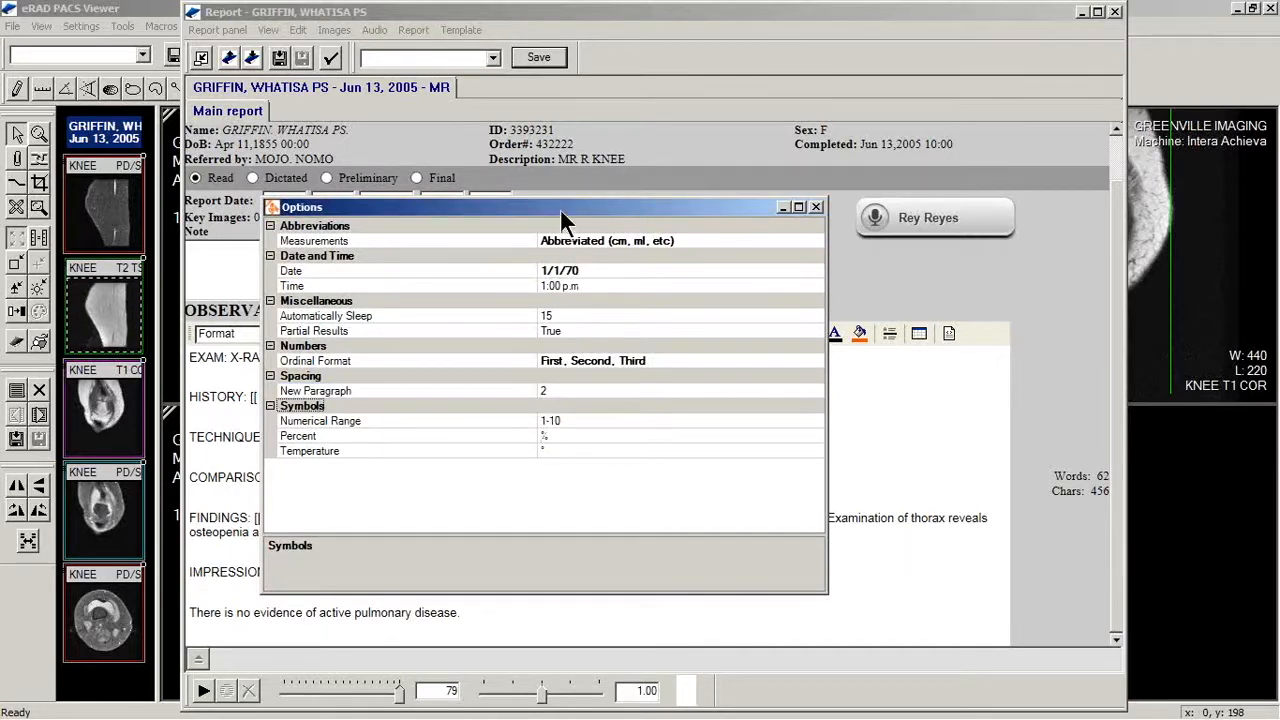
left_click_drag(559, 209, 562, 185)
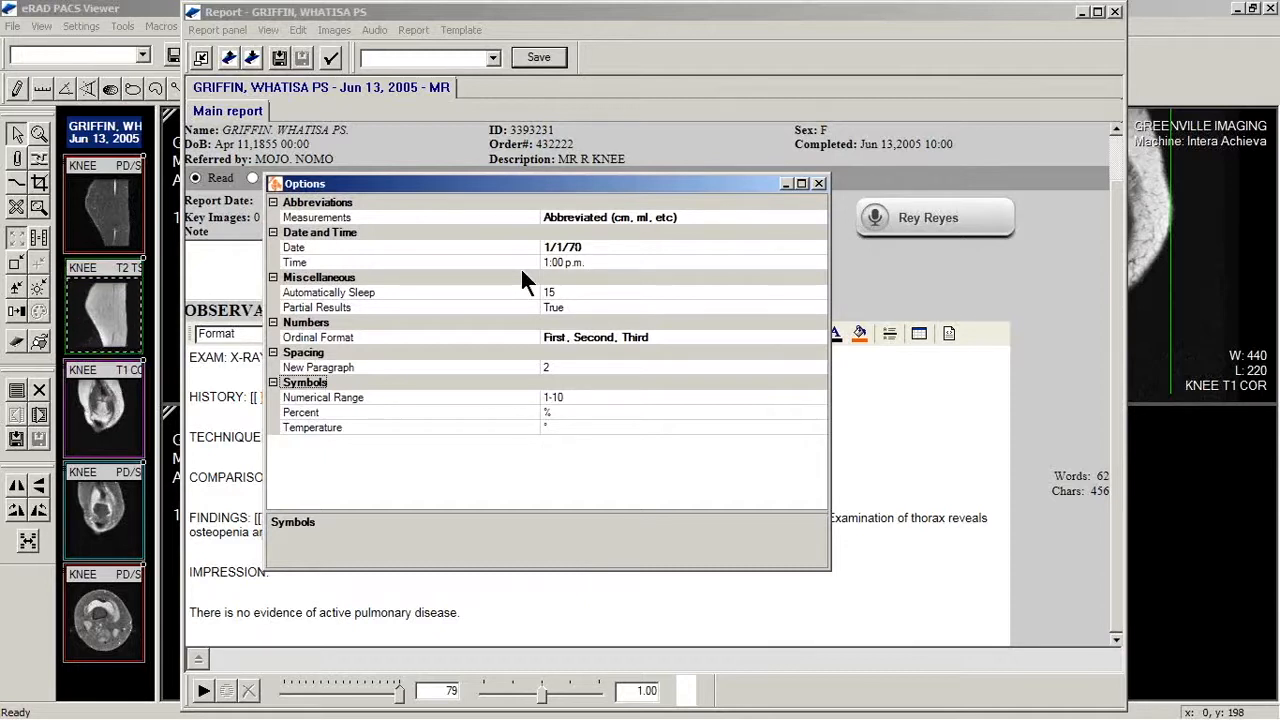
left_click(405, 412)
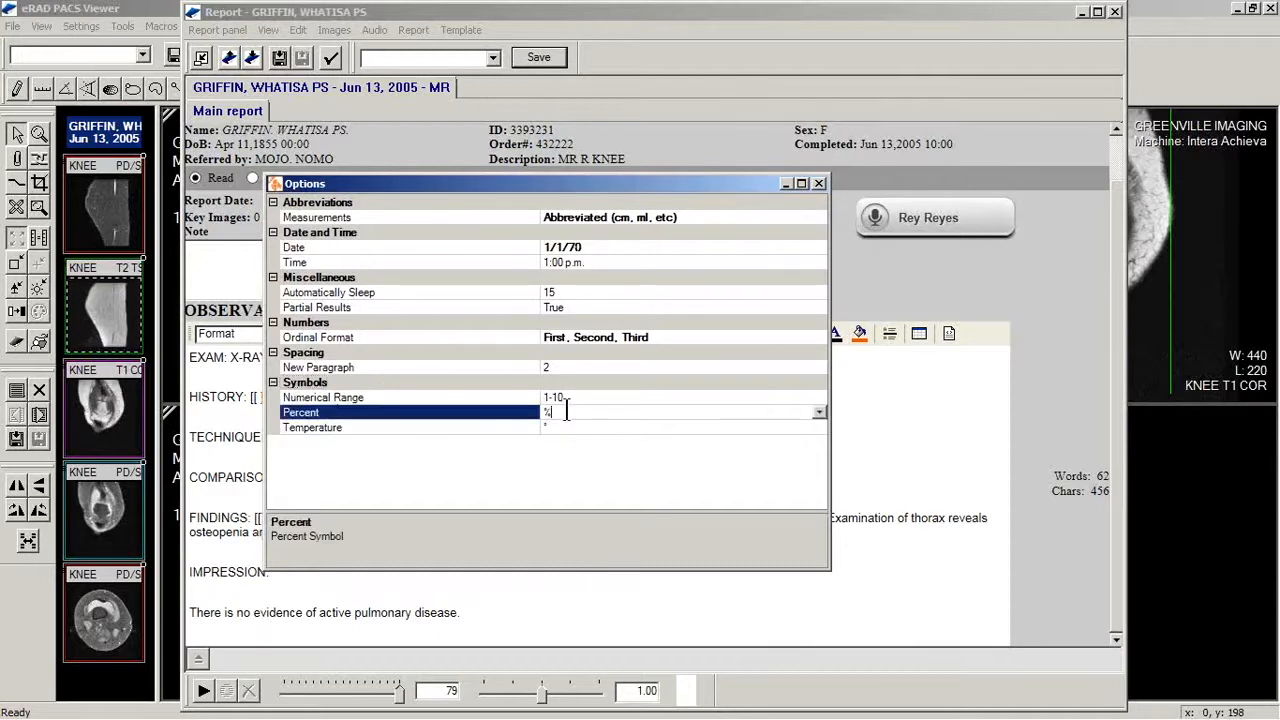
left_click(819, 412)
left_click(618, 444)
left_click(818, 183)
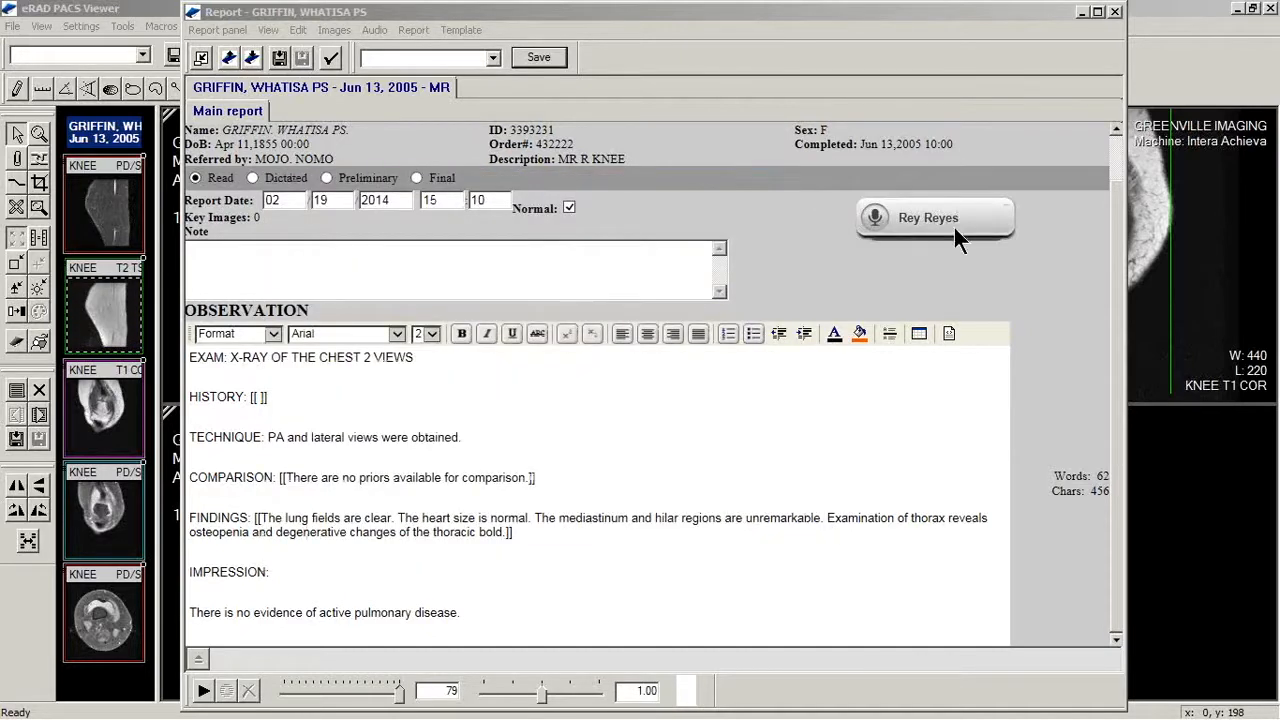
- Show the dictation assistant's Tools submenu over the report
left_click(950, 228)
mouse_move(911, 290)
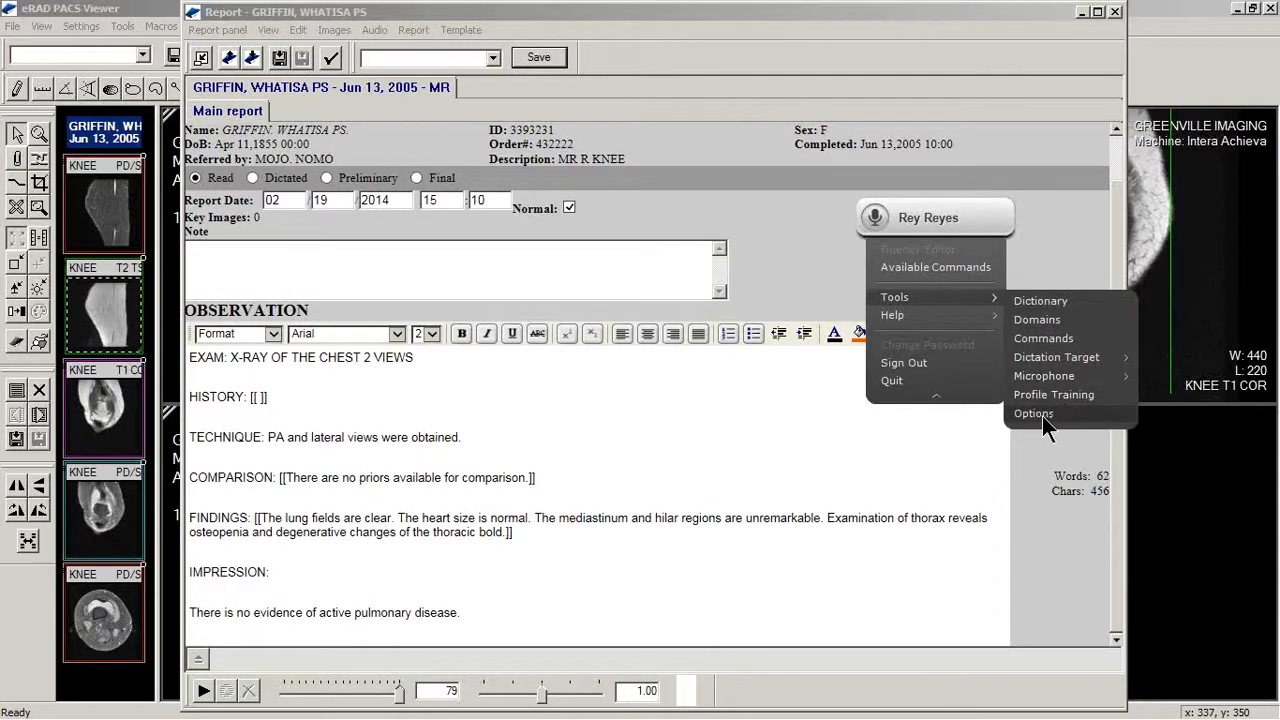
- Open and close dictation Options, then drag the dictation widget further left
left_click(1042, 416)
left_click(912, 172)
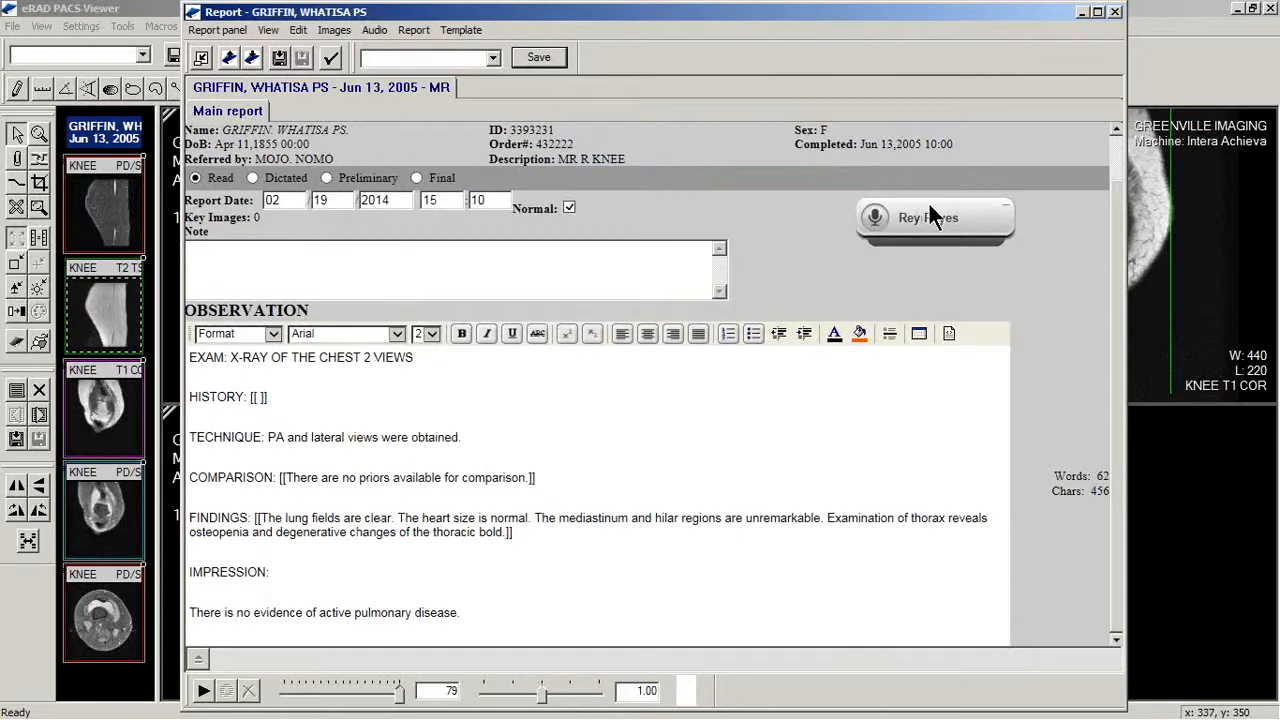
left_click_drag(928, 204, 846, 240)
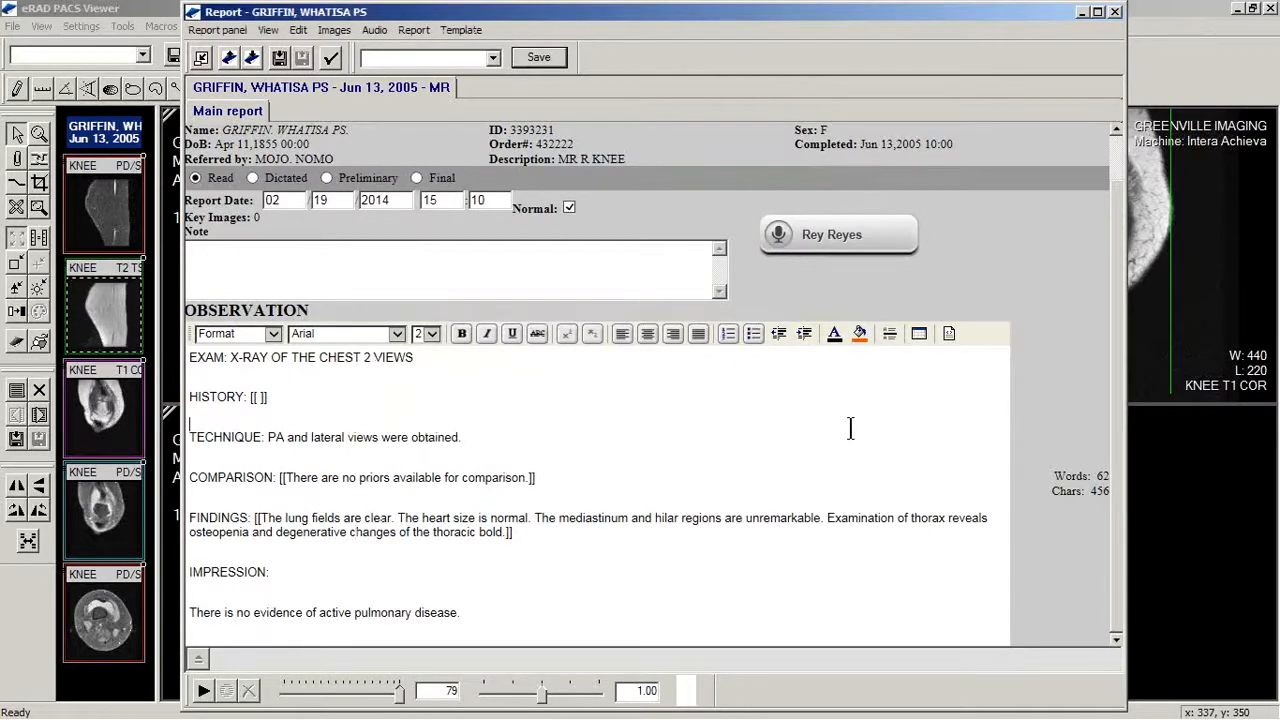
left_click(1189, 177)
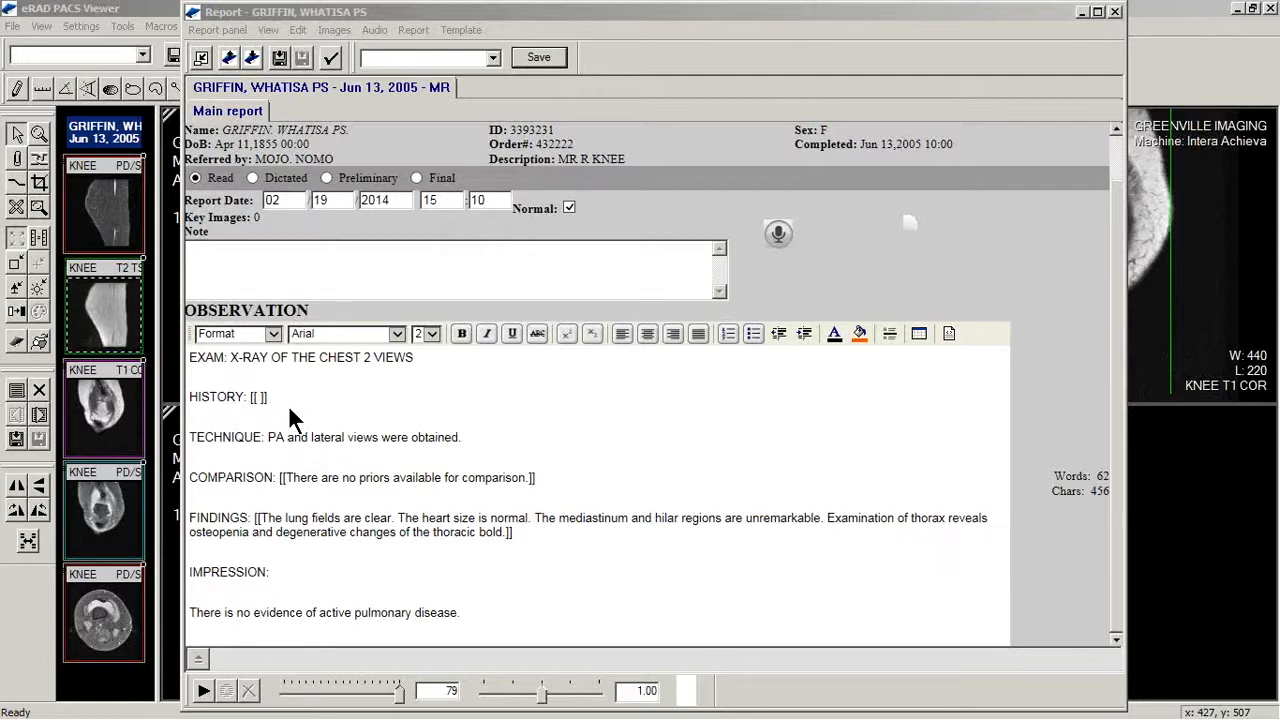
- Bring the main viewer forward and open File > Update plugins, nudging the Load plugins dialog up-left
left_click(14, 35)
left_click(13, 26)
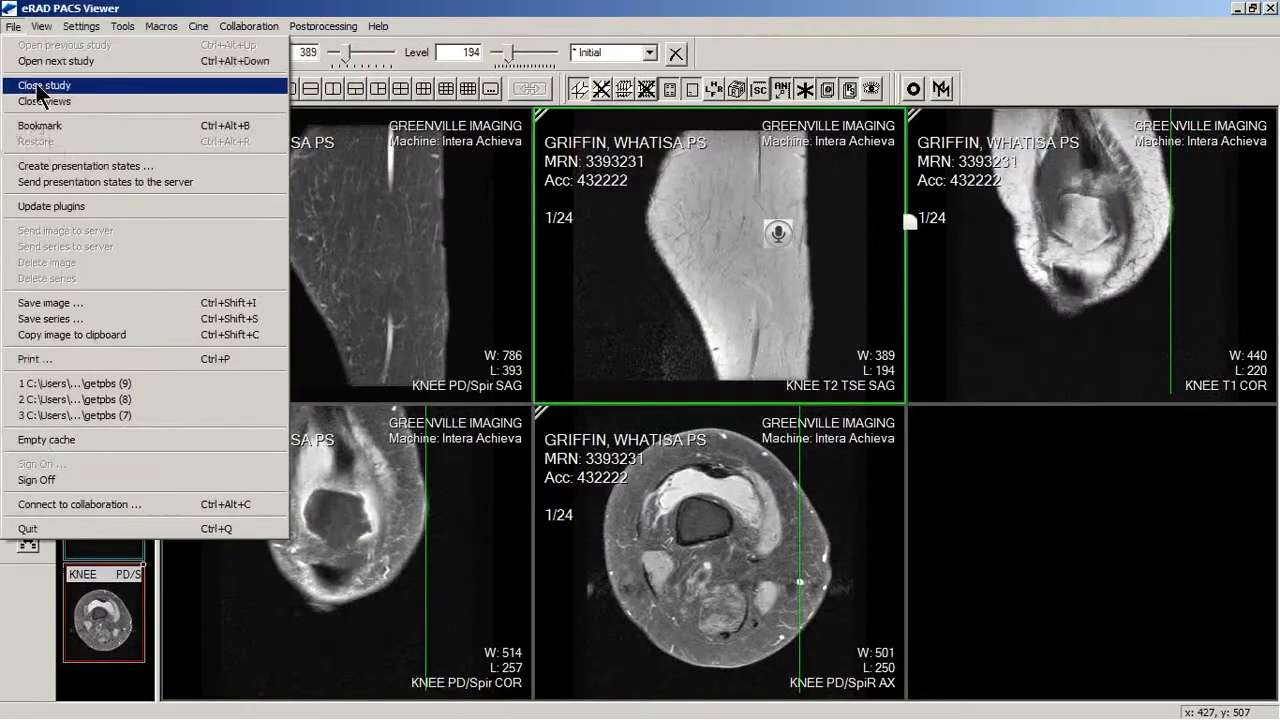
left_click(112, 210)
left_click_drag(525, 192, 499, 180)
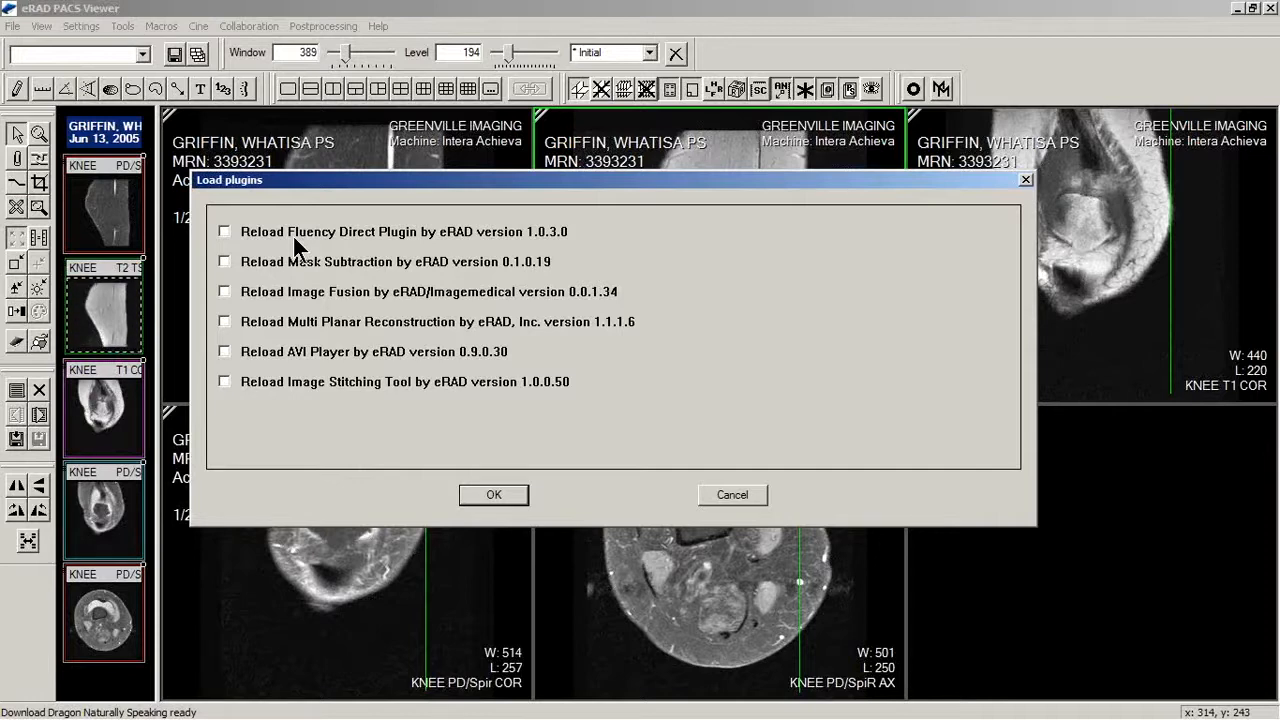
- Close Load plugins without reloading and switch to the PowerPoint slide show's eRAD title slide
left_click(1025, 180)
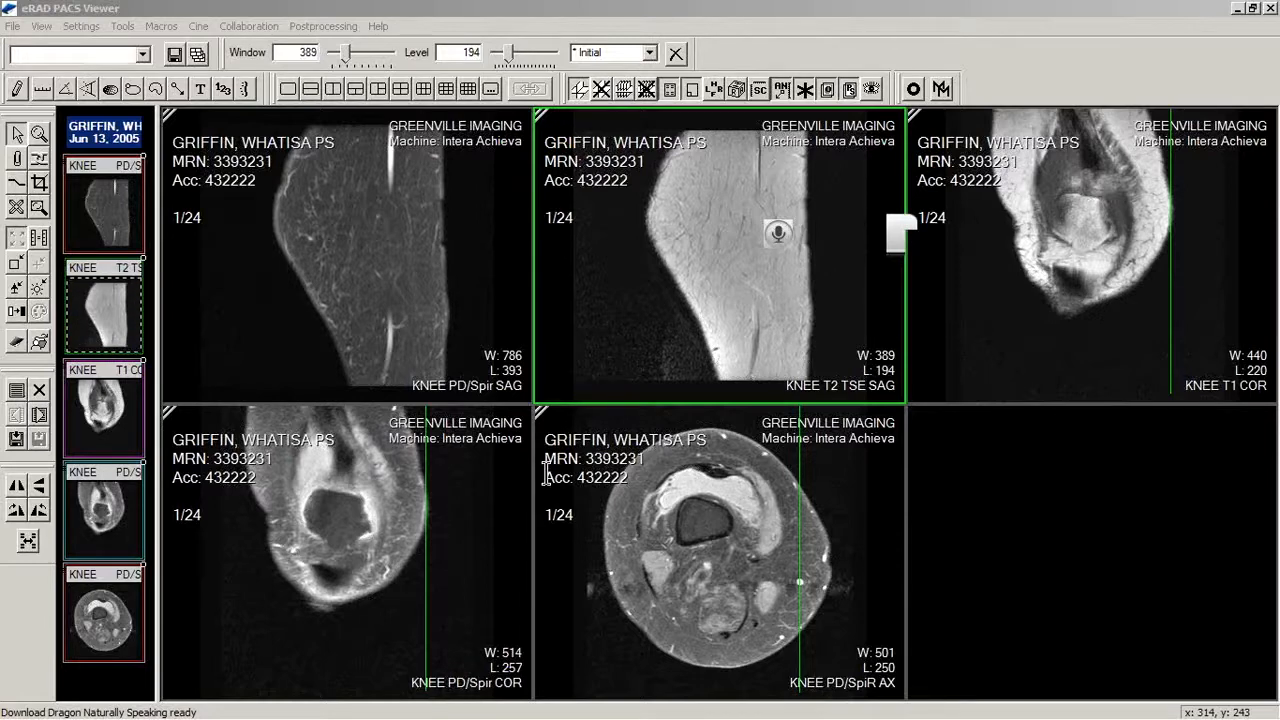
key("super")
left_click(755, 697)
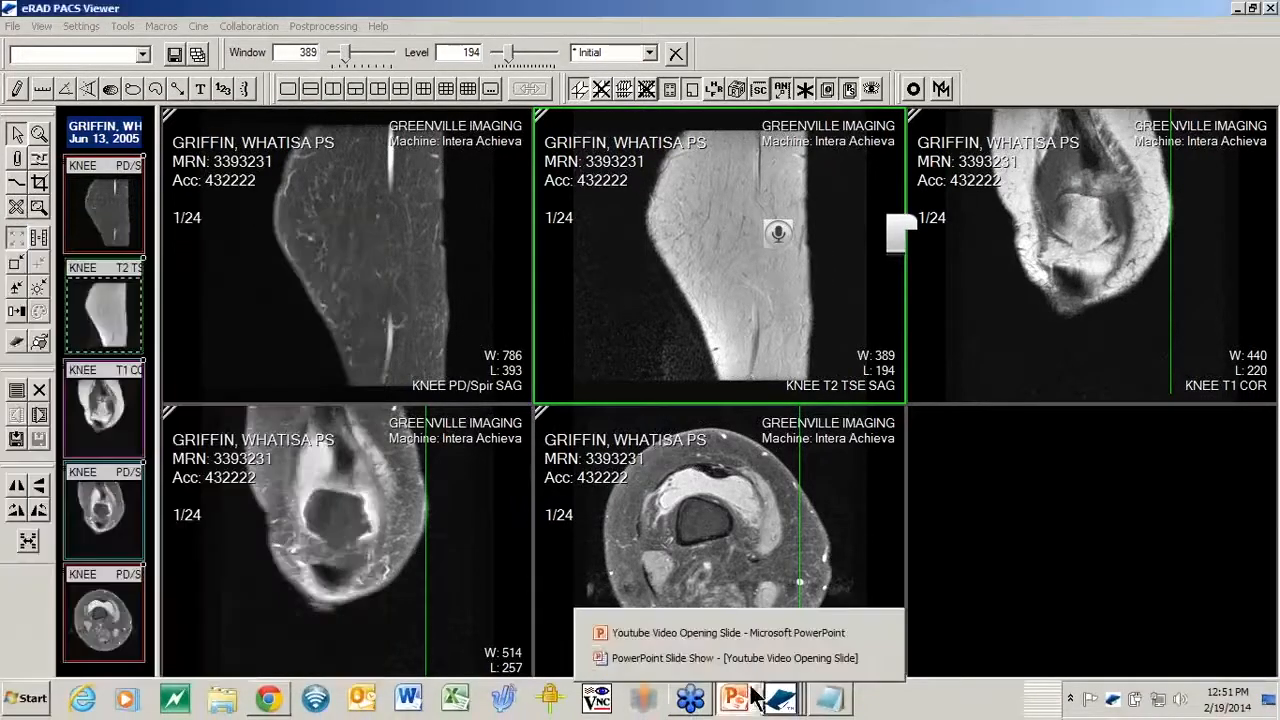
left_click(754, 658)
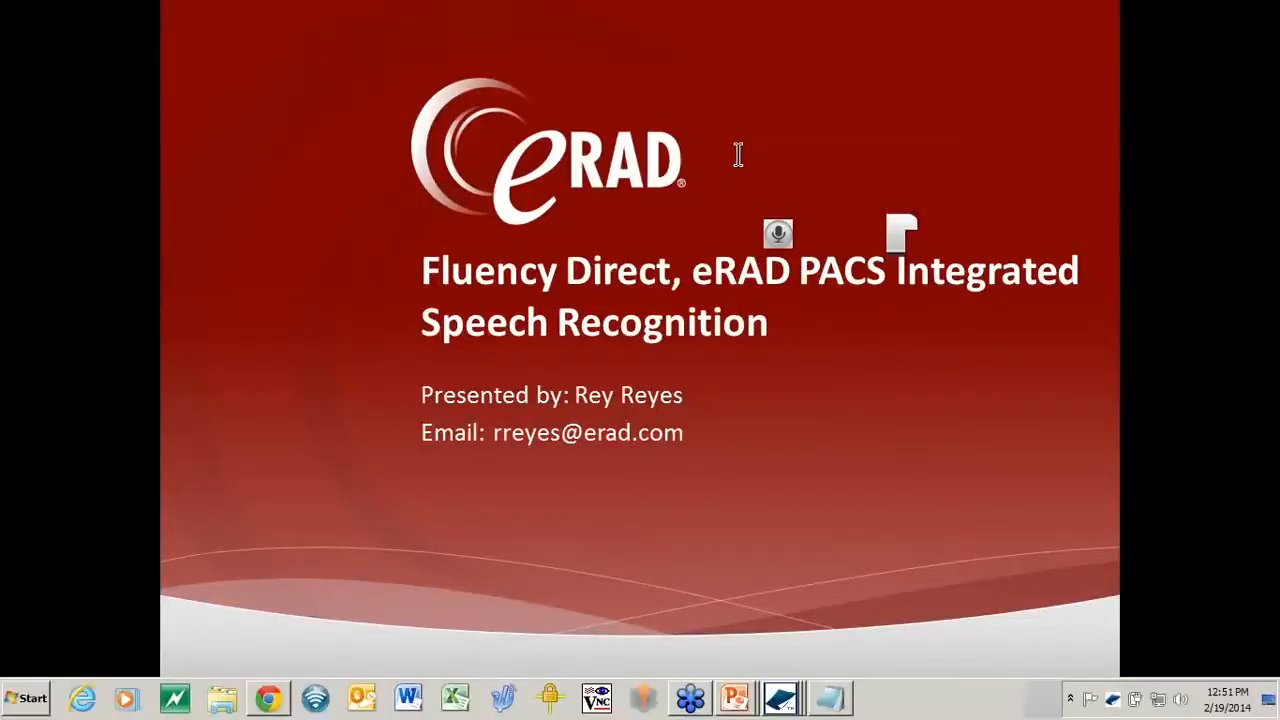